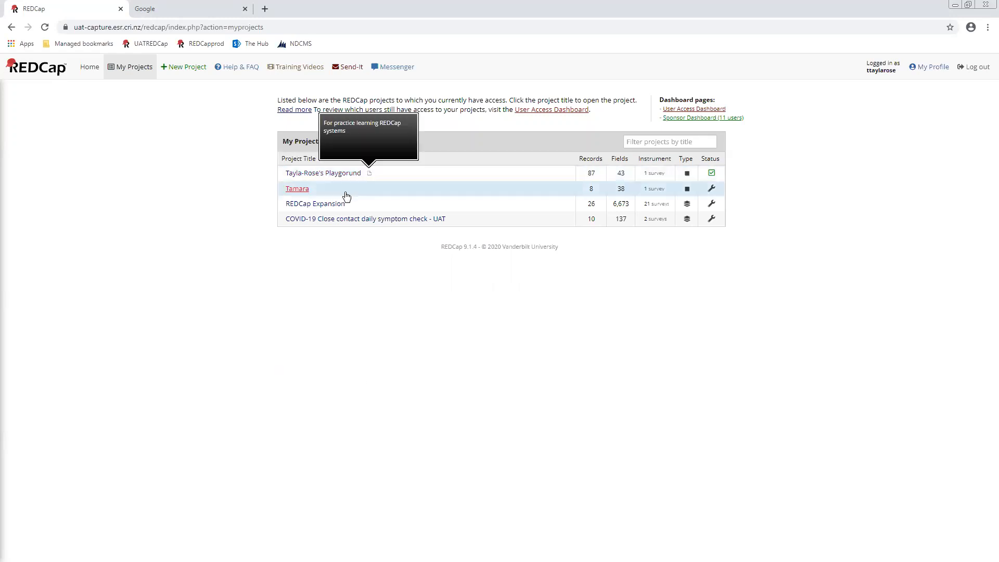
Open the REDCap Expansion project's Online Designer, look over its instrument list, and open the Initial Form instrument.
{"action": "left_click", "coordinate": [328, 205]}
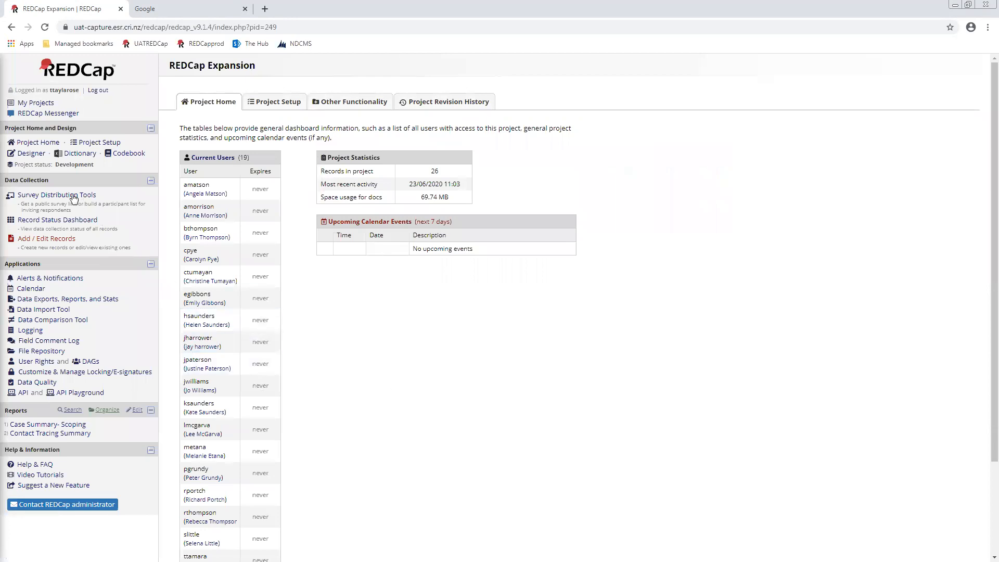
{"action": "left_click", "coordinate": [29, 153]}
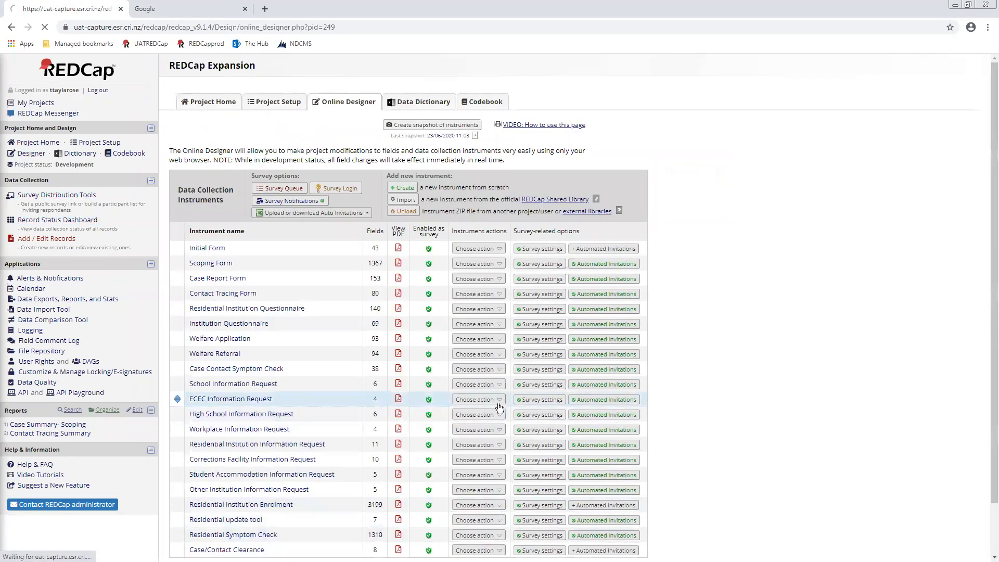
{"action": "scroll", "coordinate": [416, 408], "scroll_direction": "down", "scroll_amount": 1}
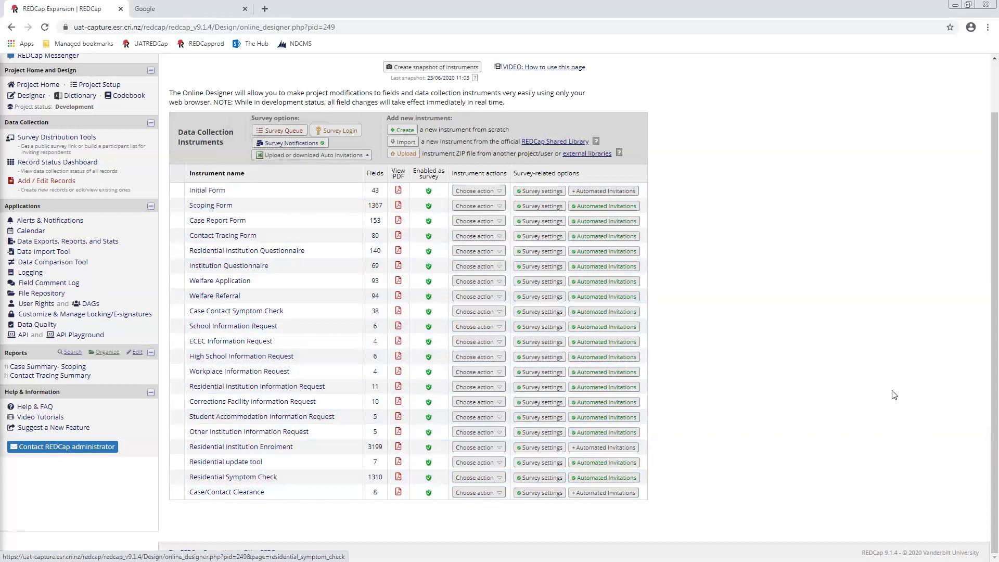
{"action": "scroll", "coordinate": [894, 406], "scroll_direction": "up", "scroll_amount": 2}
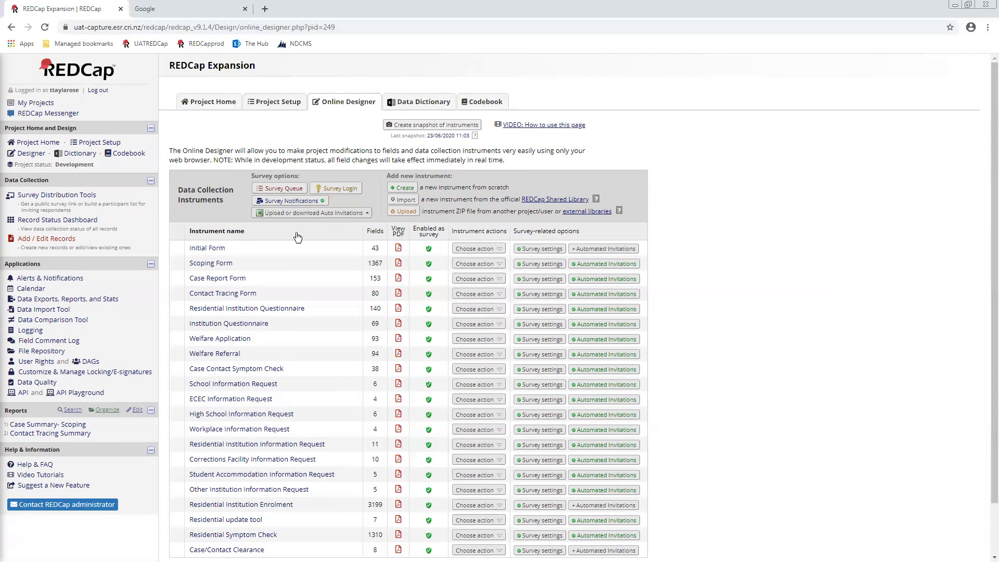
{"action": "left_click", "coordinate": [286, 250]}
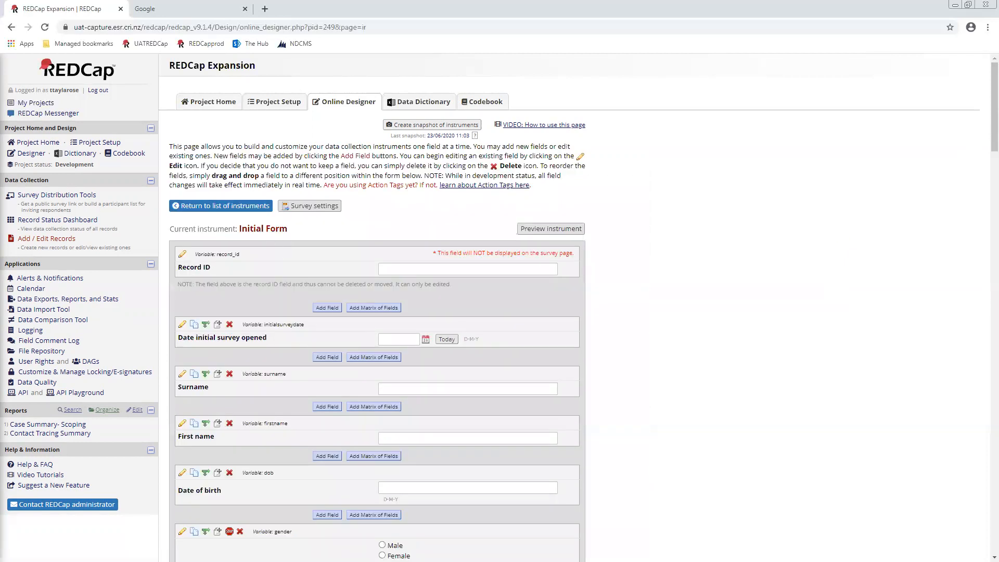
Open record 1's Initial Form for the Initial survey event from the Record Status Dashboard.
{"action": "left_click", "coordinate": [52, 221]}
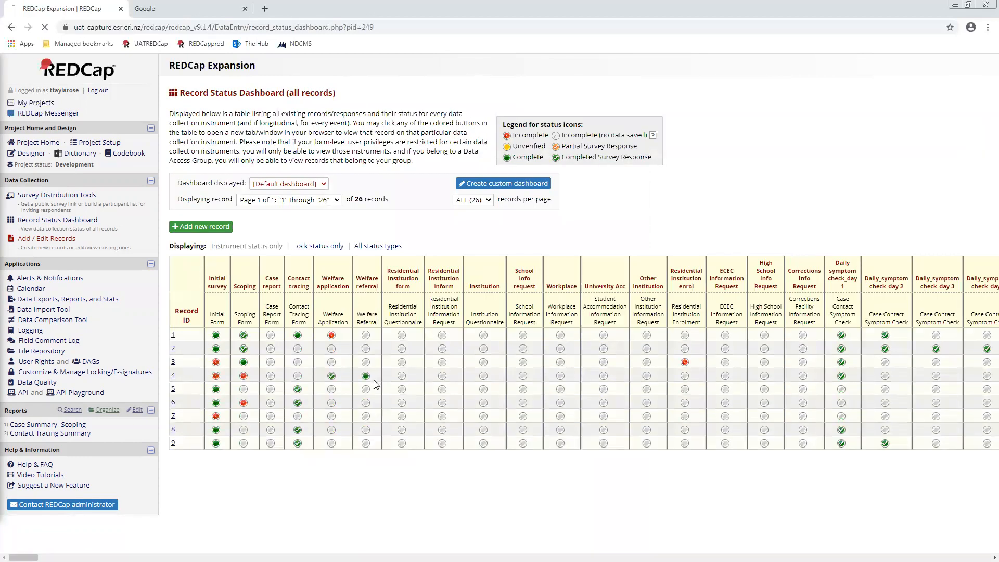
{"action": "scroll", "coordinate": [221, 374], "scroll_direction": "down", "scroll_amount": 1}
{"action": "scroll", "coordinate": [221, 375], "scroll_direction": "down", "scroll_amount": 3}
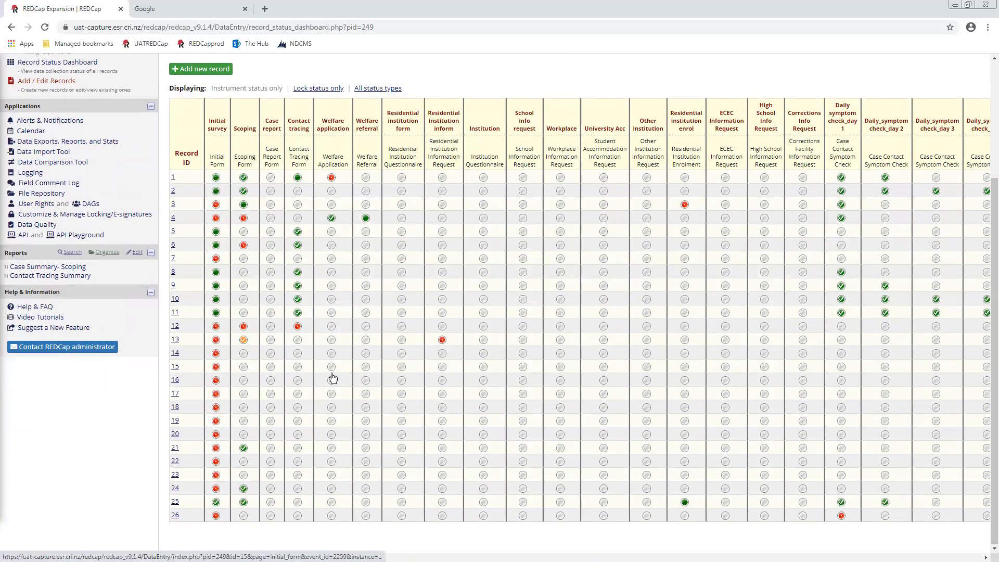
{"action": "left_click", "coordinate": [216, 179]}
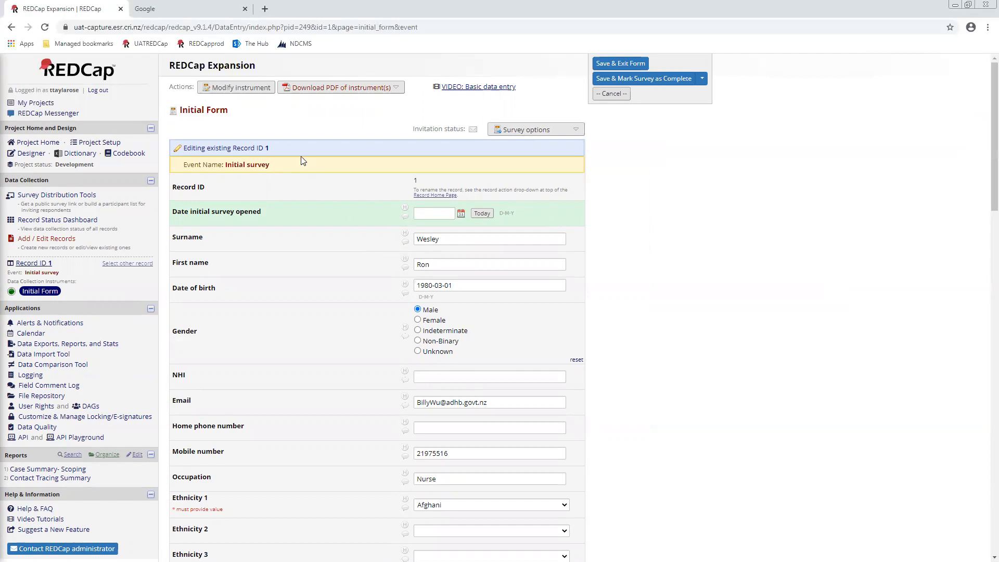
Examine the form title and the personal, contact and ethnicity fields in record 1's Initial Form.
{"action": "left_click_drag", "start_coordinate": [229, 111], "coordinate": [180, 114]}
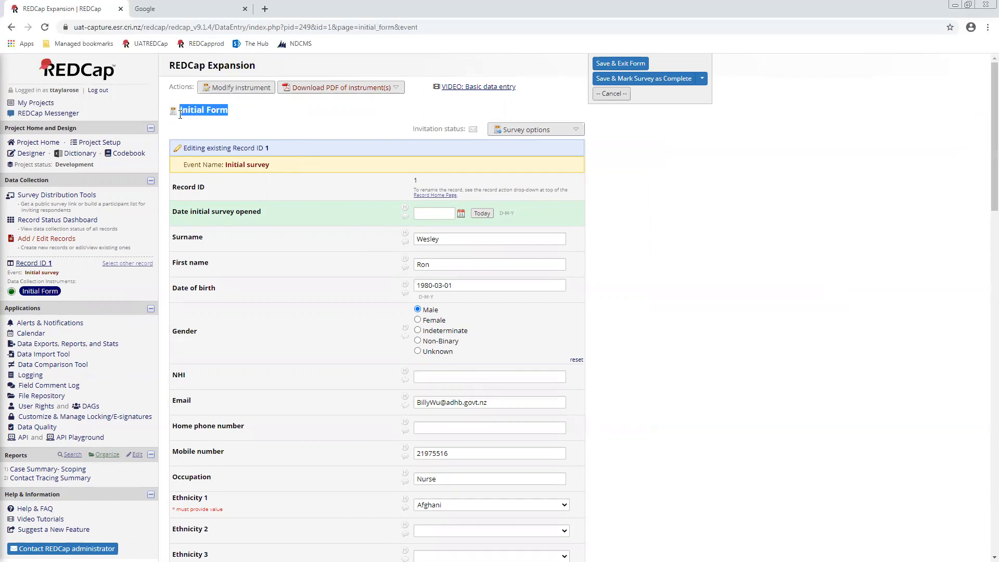
{"action": "left_click", "coordinate": [295, 131]}
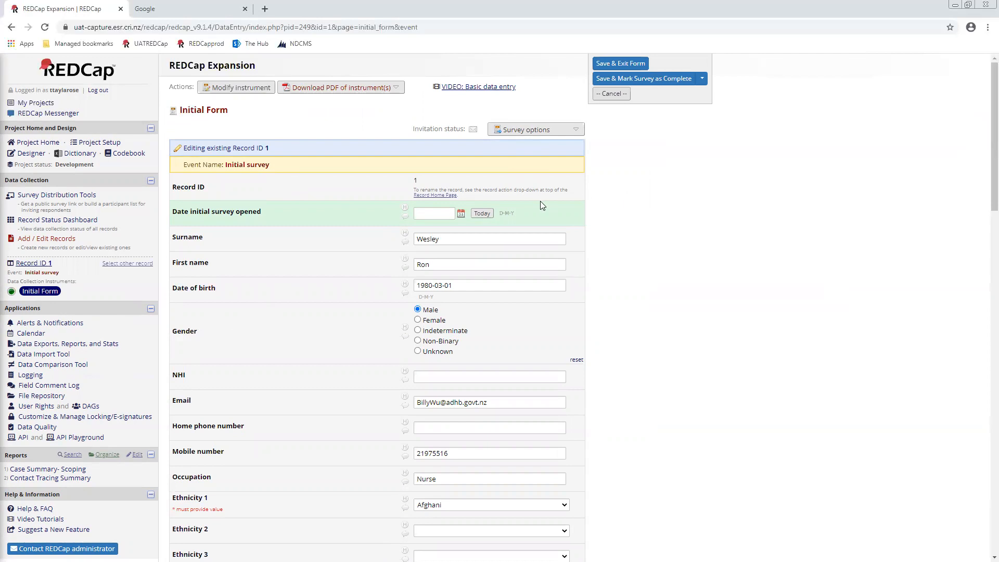
{"action": "scroll", "coordinate": [541, 203], "scroll_direction": "down", "scroll_amount": 2}
{"action": "scroll", "coordinate": [541, 213], "scroll_direction": "up", "scroll_amount": 2}
{"action": "scroll", "coordinate": [345, 333], "scroll_direction": "down", "scroll_amount": 1}
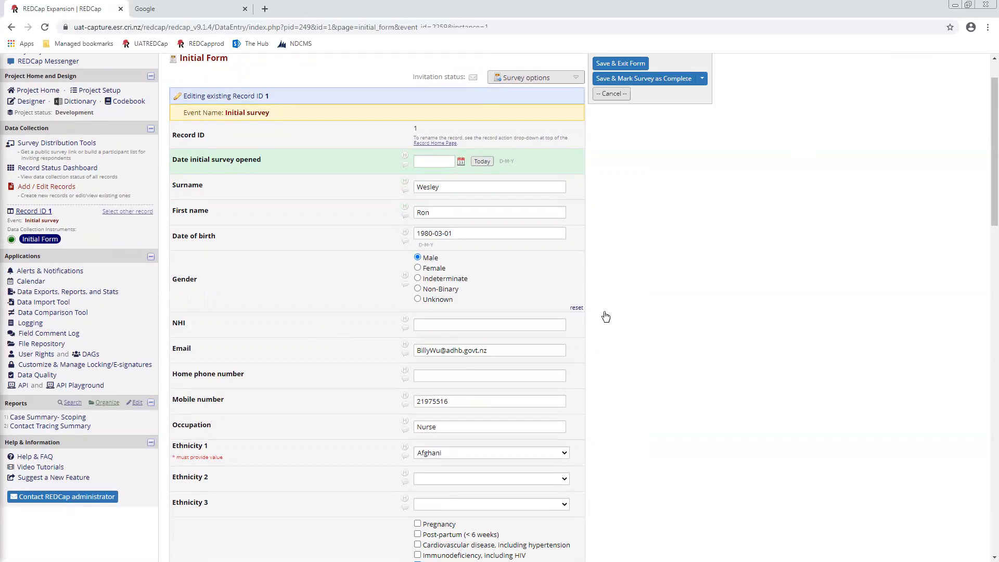
{"action": "scroll", "coordinate": [875, 331], "scroll_direction": "down", "scroll_amount": 3}
{"action": "scroll", "coordinate": [873, 331], "scroll_direction": "up", "scroll_amount": 4}
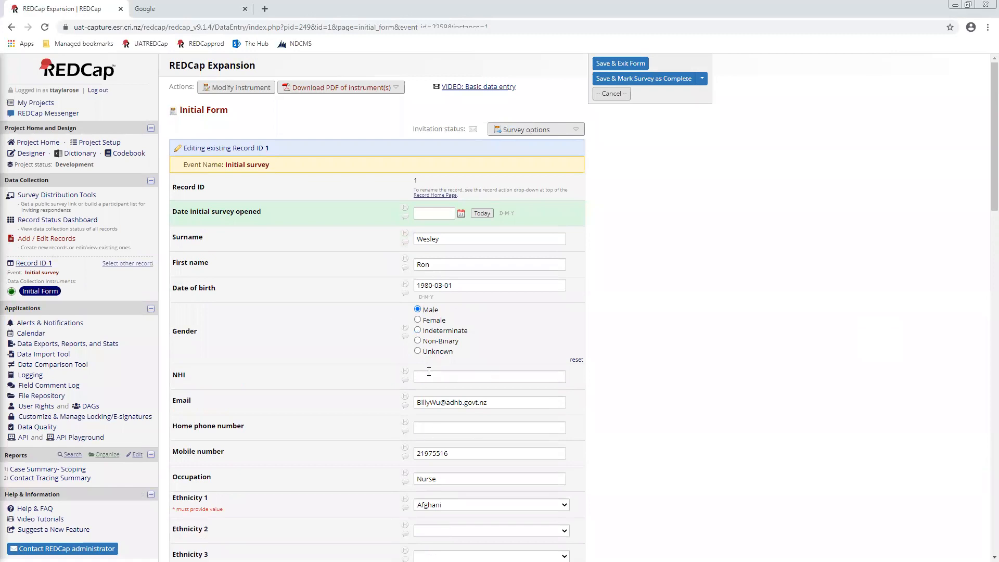
{"action": "scroll", "coordinate": [427, 371], "scroll_direction": "down", "scroll_amount": 2}
{"action": "scroll", "coordinate": [397, 256], "scroll_direction": "down", "scroll_amount": 4}
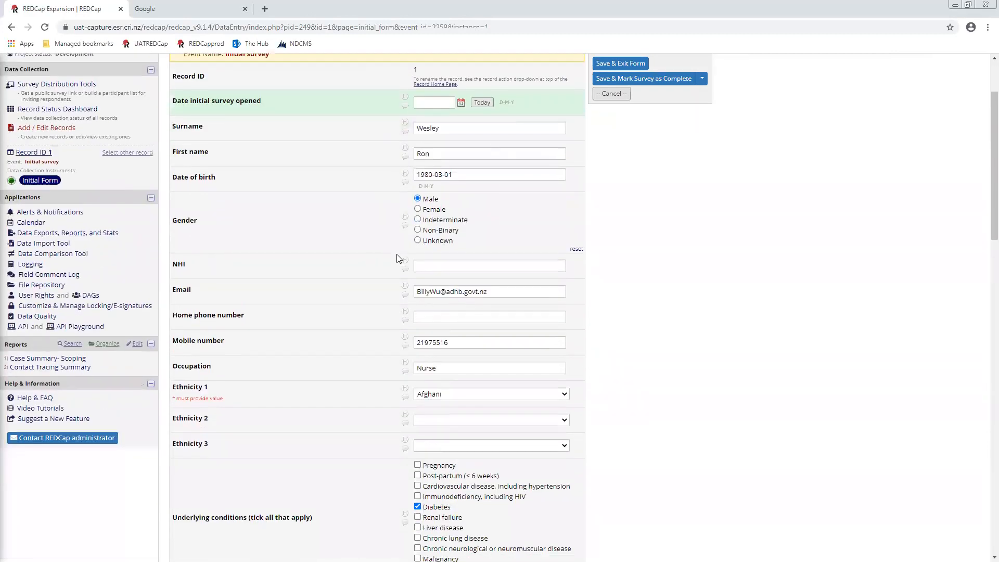
{"action": "scroll", "coordinate": [394, 254], "scroll_direction": "up", "scroll_amount": 6}
Examine the underlying conditions, System Variables, Keys for linkages and Form Status sections of the Initial Form.
{"action": "scroll", "coordinate": [395, 258], "scroll_direction": "down", "scroll_amount": 8}
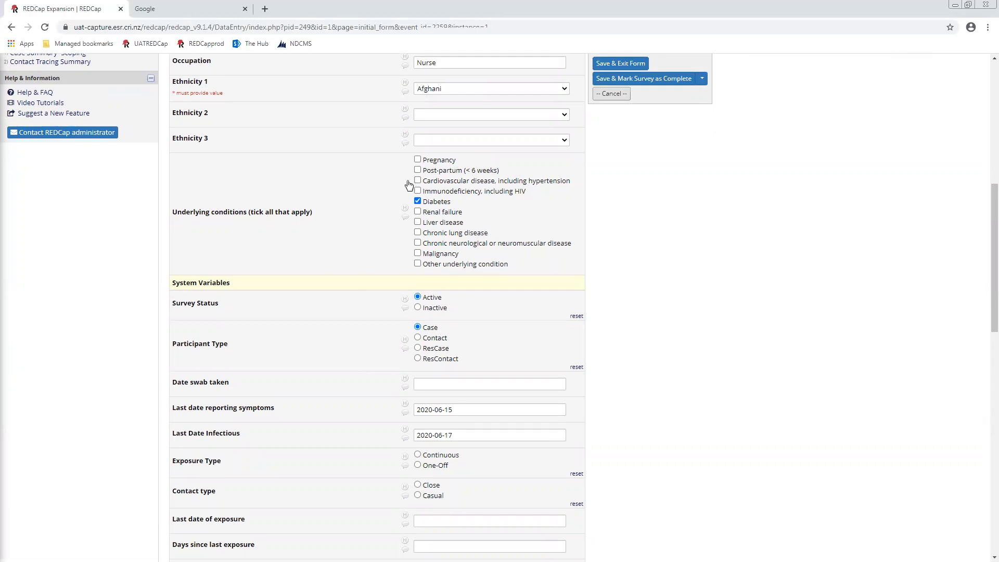
{"action": "scroll", "coordinate": [136, 234], "scroll_direction": "down", "scroll_amount": 3}
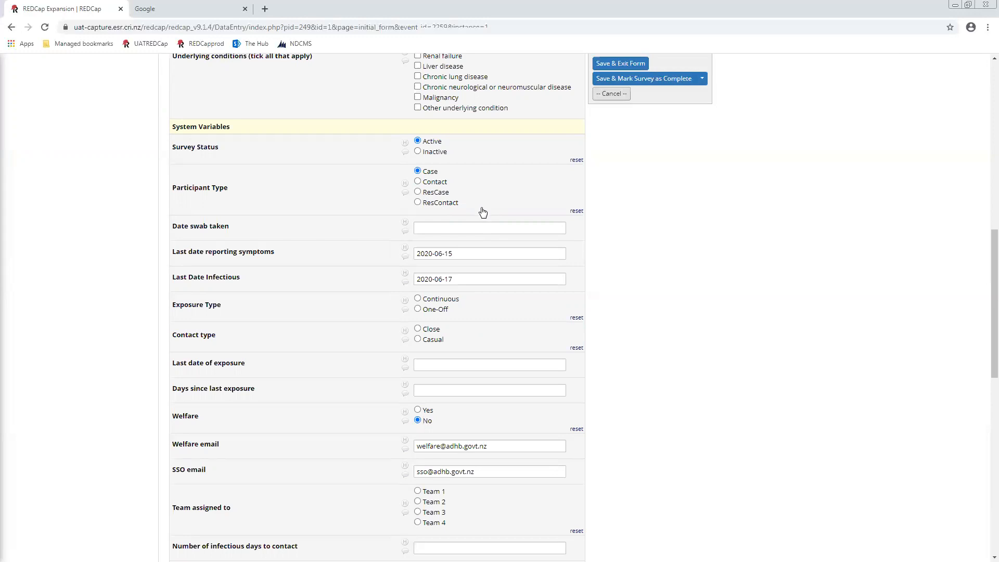
{"action": "scroll", "coordinate": [501, 211], "scroll_direction": "down", "scroll_amount": 2}
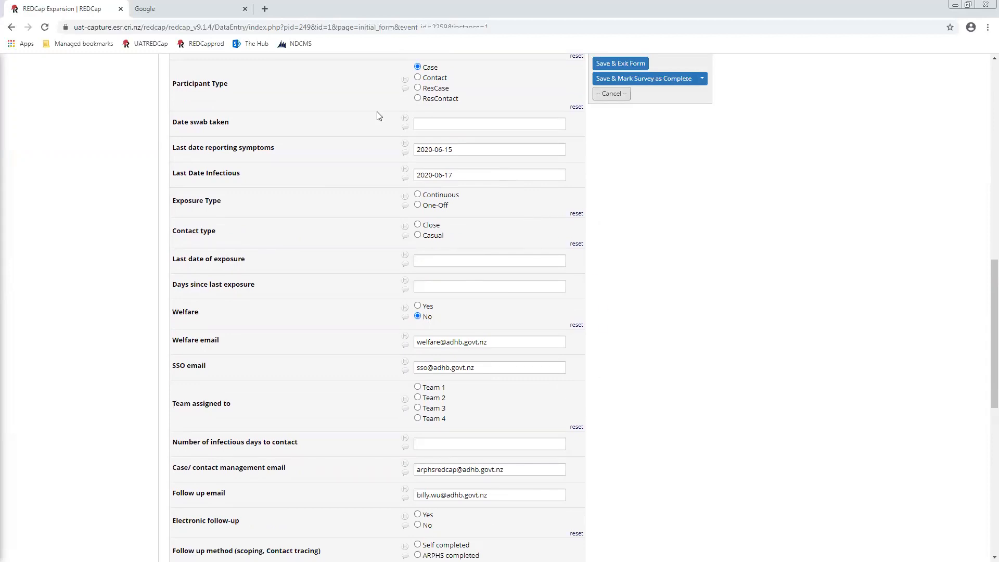
{"action": "scroll", "coordinate": [522, 438], "scroll_direction": "down", "scroll_amount": 1}
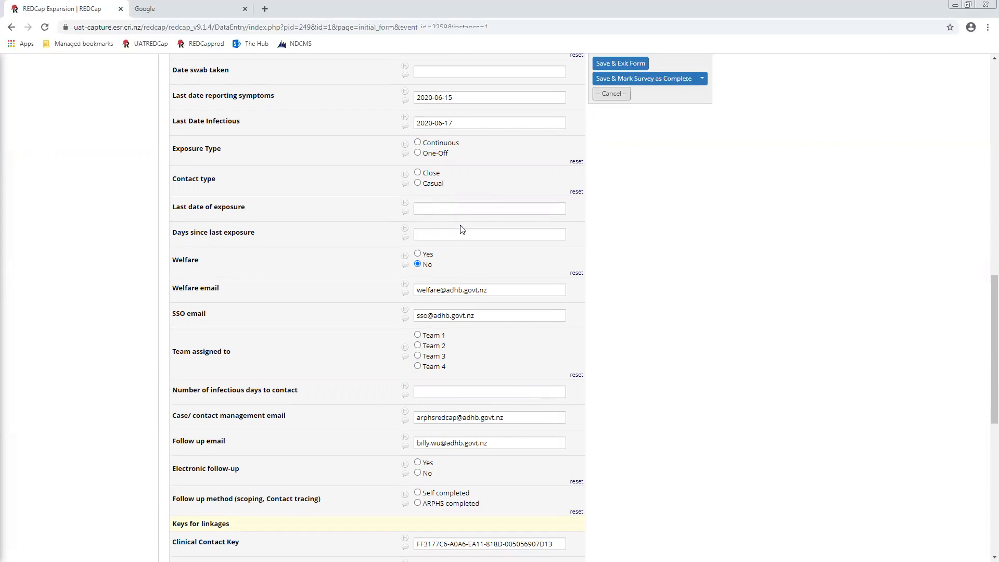
{"action": "scroll", "coordinate": [491, 349], "scroll_direction": "up", "scroll_amount": 2}
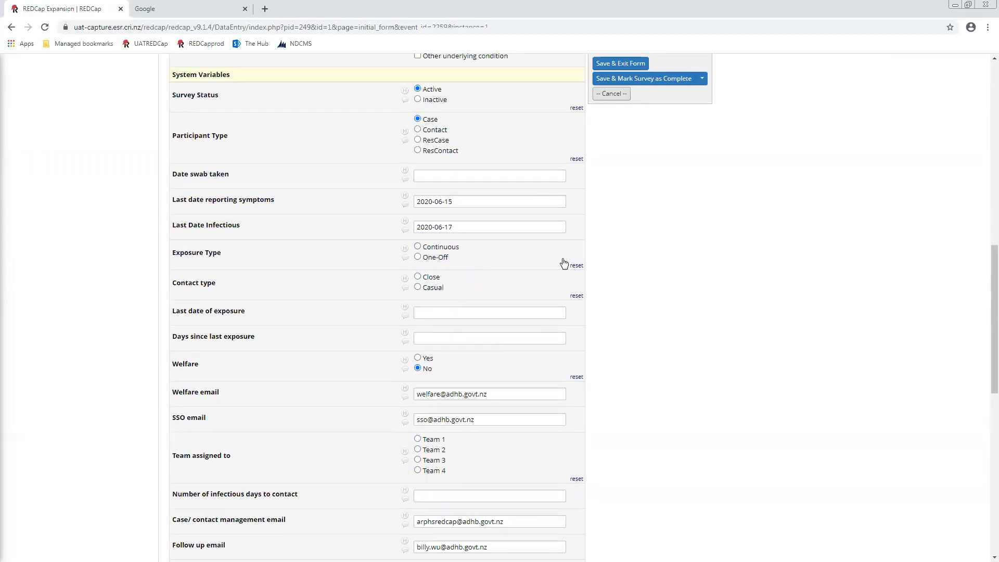
{"action": "scroll", "coordinate": [152, 344], "scroll_direction": "down", "scroll_amount": 3}
{"action": "scroll", "coordinate": [152, 345], "scroll_direction": "down", "scroll_amount": 5}
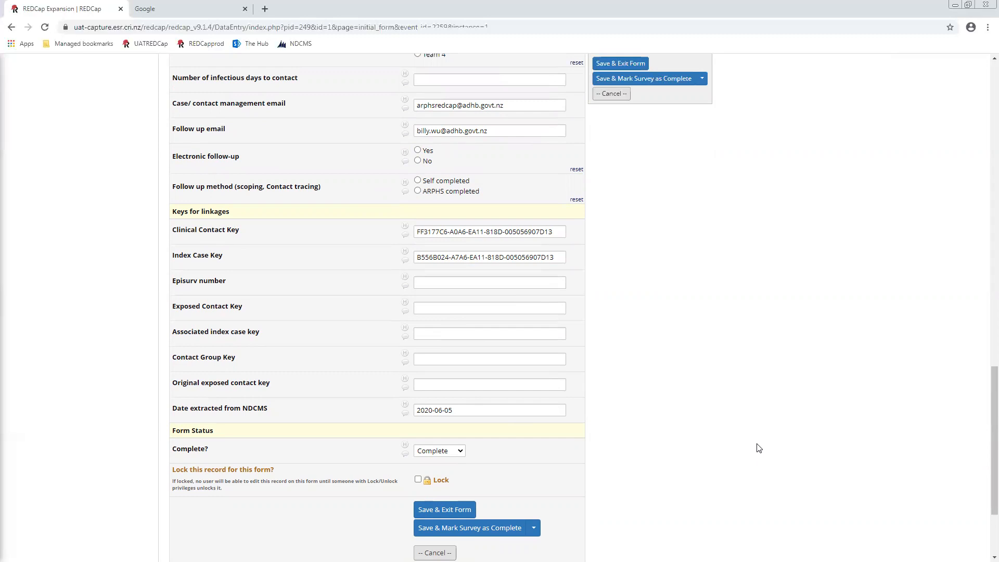
{"action": "scroll", "coordinate": [754, 442], "scroll_direction": "down", "scroll_amount": 1}
Go back through the Initial Form to recheck the personal details and underlying conditions fields.
{"action": "scroll", "coordinate": [757, 445], "scroll_direction": "up", "scroll_amount": 2}
{"action": "scroll", "coordinate": [756, 444], "scroll_direction": "up", "scroll_amount": 15}
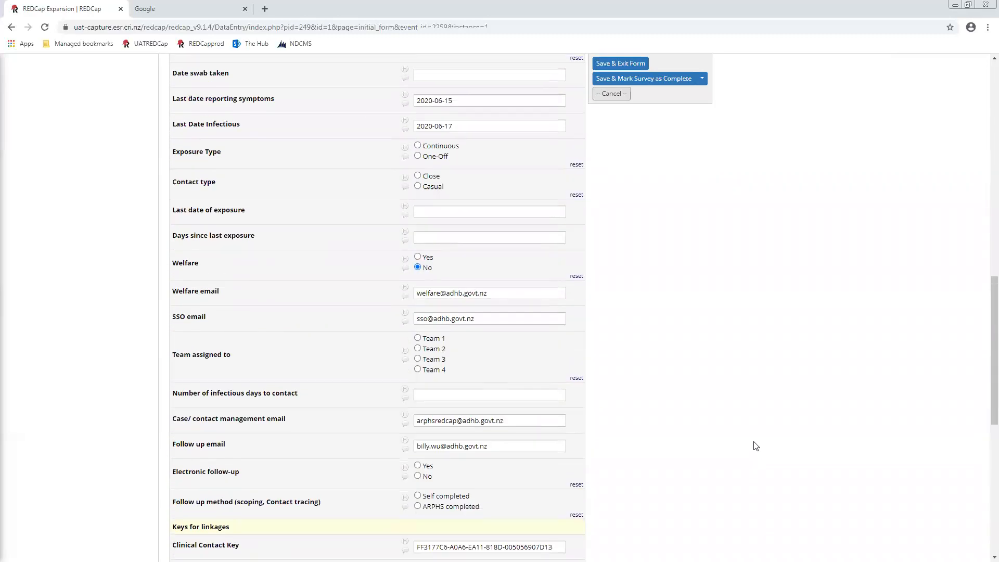
{"action": "scroll", "coordinate": [762, 452], "scroll_direction": "up", "scroll_amount": 4}
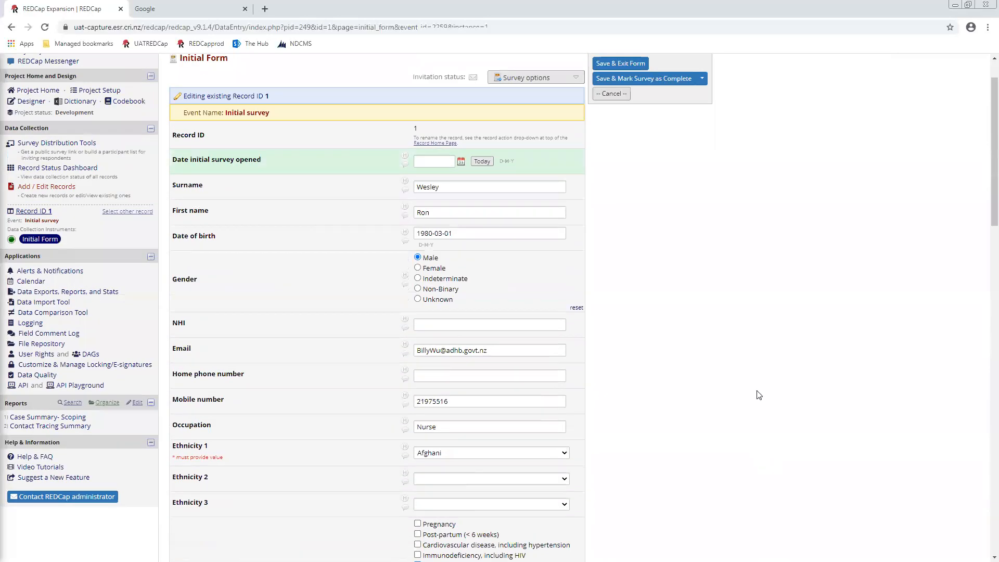
{"action": "scroll", "coordinate": [260, 263], "scroll_direction": "down", "scroll_amount": 2}
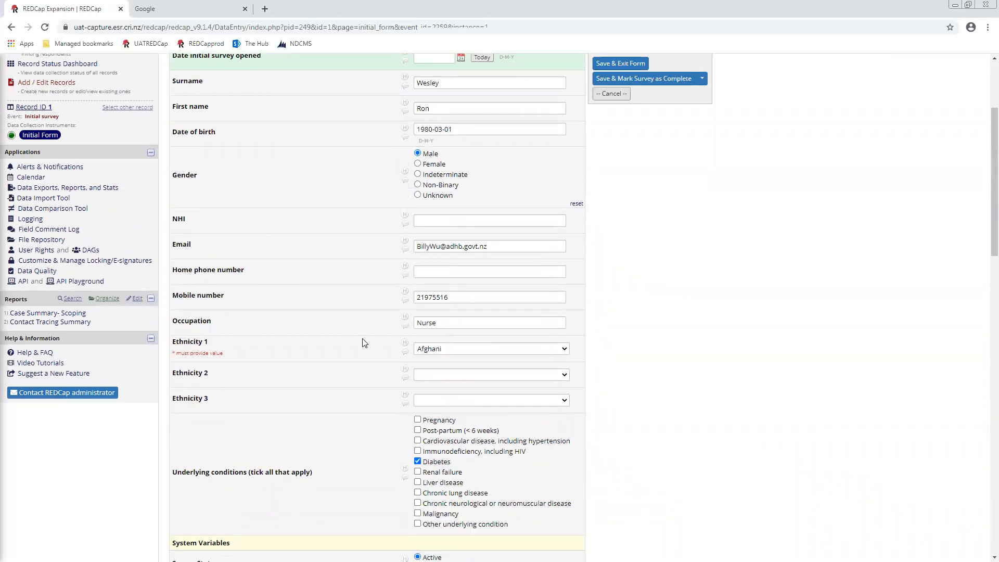
{"action": "scroll", "coordinate": [329, 341], "scroll_direction": "down", "scroll_amount": 2}
{"action": "scroll", "coordinate": [453, 327], "scroll_direction": "up", "scroll_amount": 5}
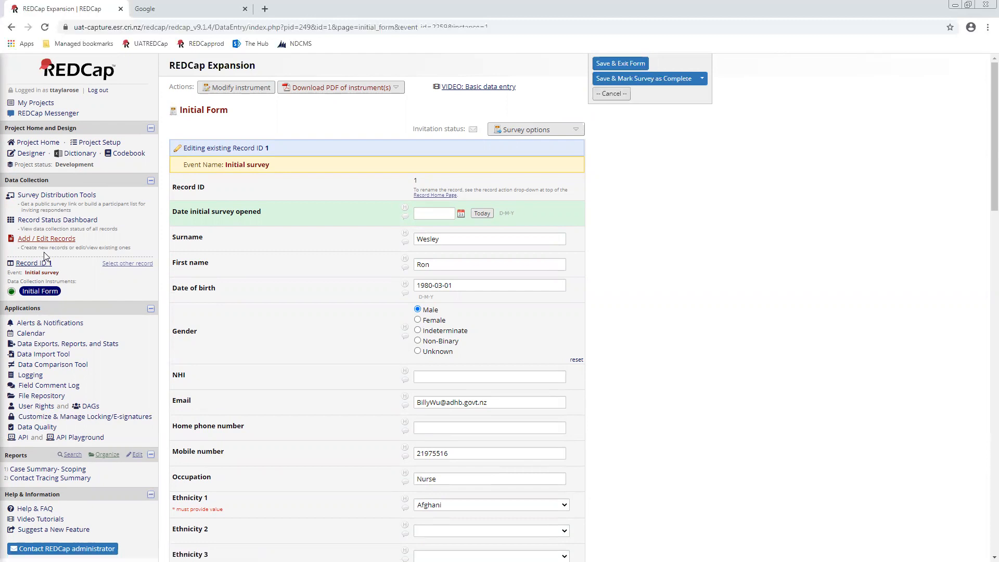
Open the Record Home Page of record 1 from its Initial Form.
{"action": "left_click_drag", "start_coordinate": [62, 268], "coordinate": [16, 264]}
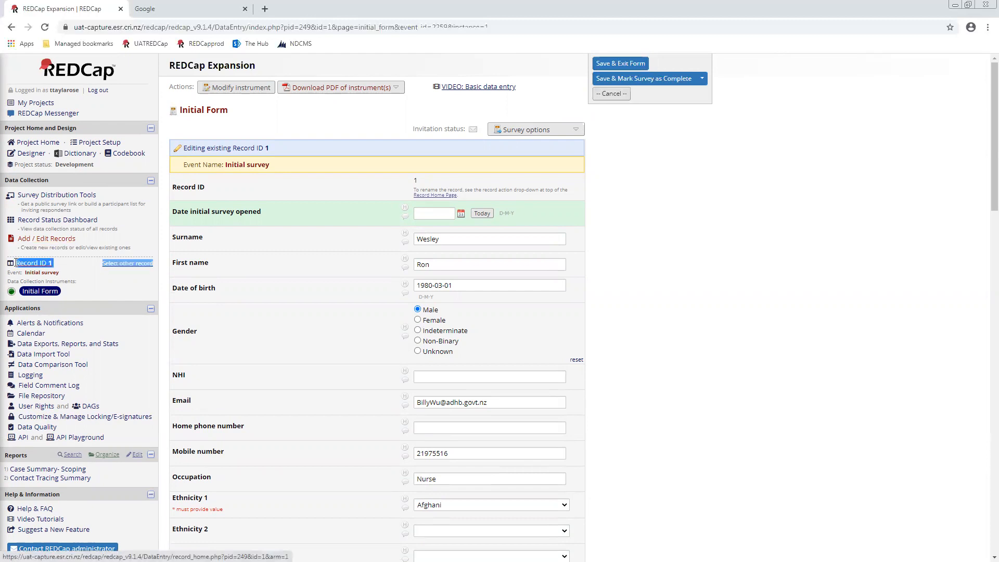
{"action": "left_click", "coordinate": [70, 273]}
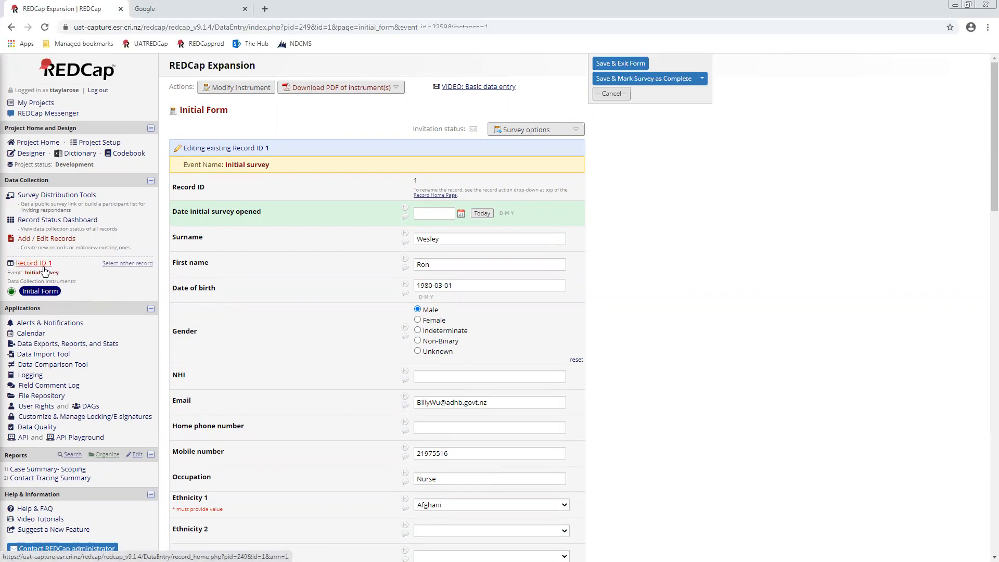
{"action": "left_click", "coordinate": [61, 470]}
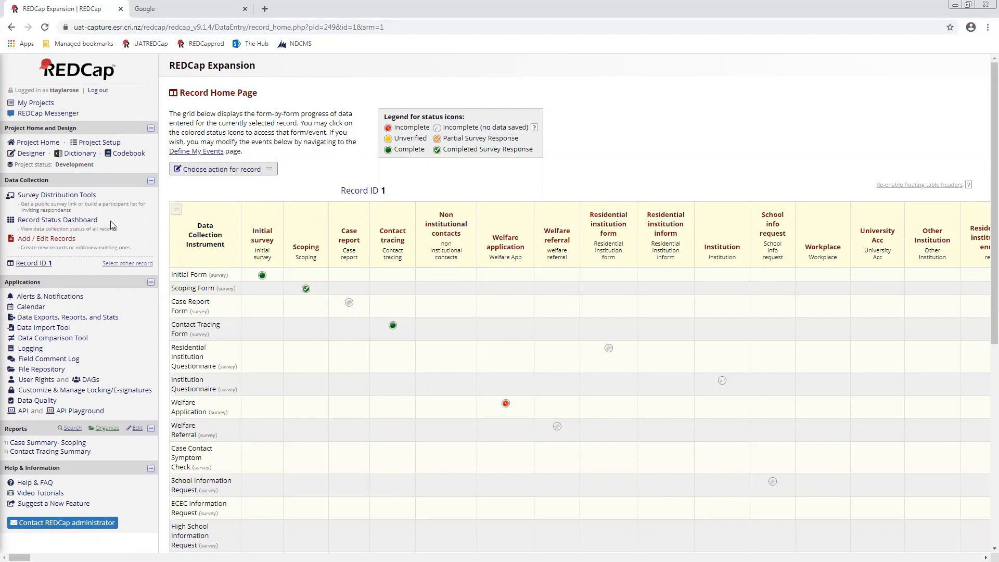
Return to the Record Status Dashboard and open record 1 by its record ID.
{"action": "left_click", "coordinate": [93, 220]}
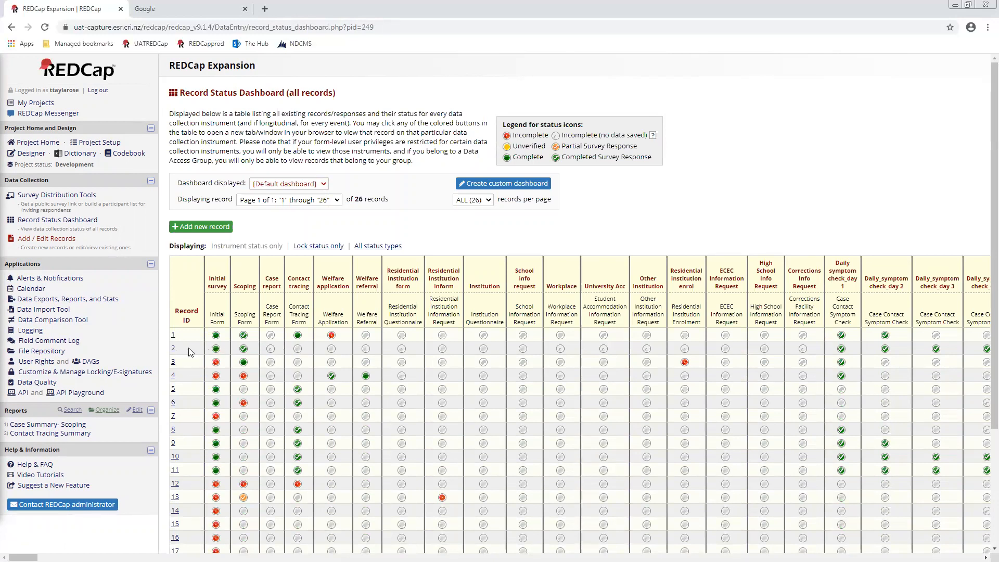
{"action": "scroll", "coordinate": [190, 352], "scroll_direction": "down", "scroll_amount": 1}
{"action": "scroll", "coordinate": [188, 341], "scroll_direction": "up", "scroll_amount": 1}
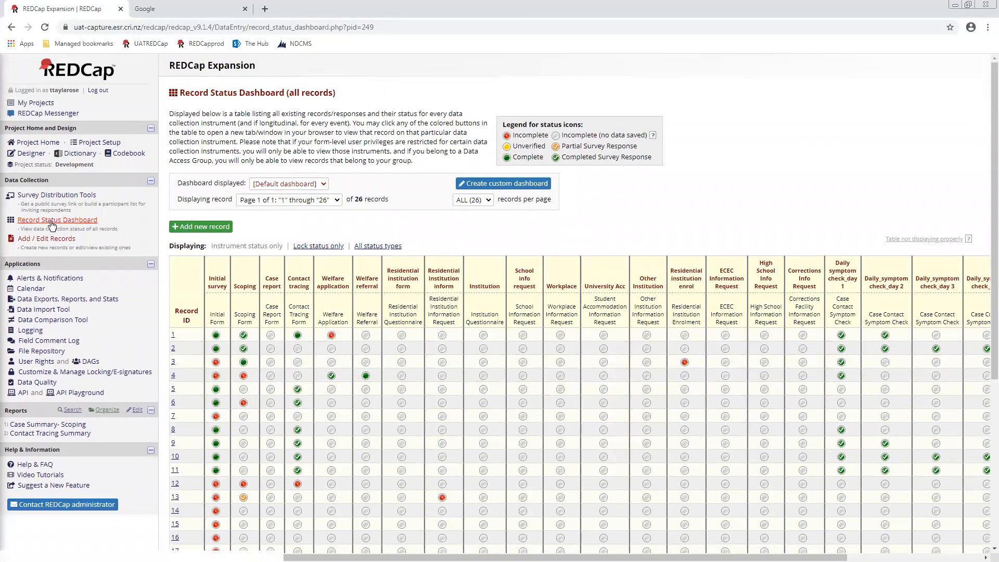
{"action": "left_click", "coordinate": [174, 336]}
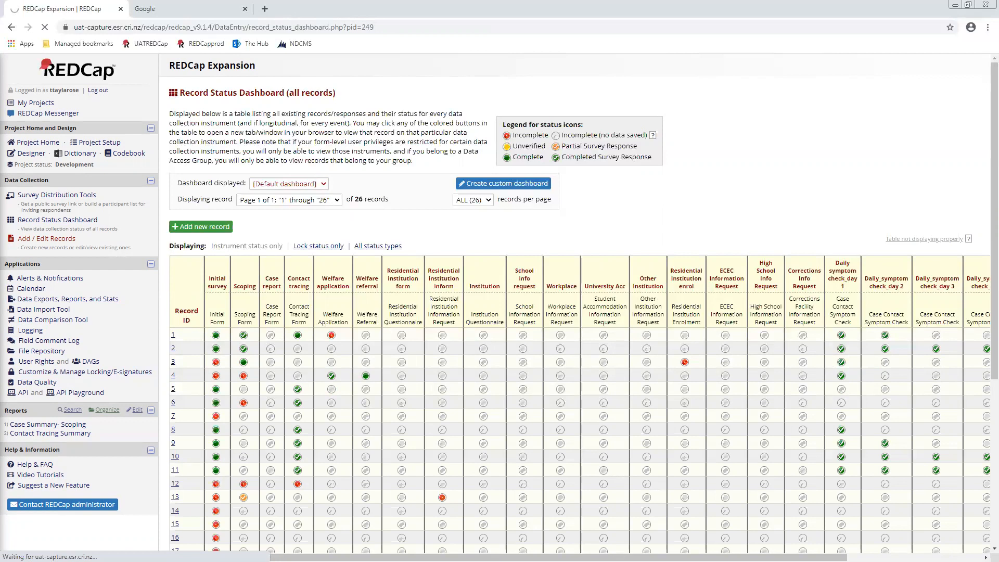
Open record 1's Initial Form and review its fields from the personal details to Keys for linkages.
{"action": "scroll", "coordinate": [503, 291], "scroll_direction": "down", "scroll_amount": 1}
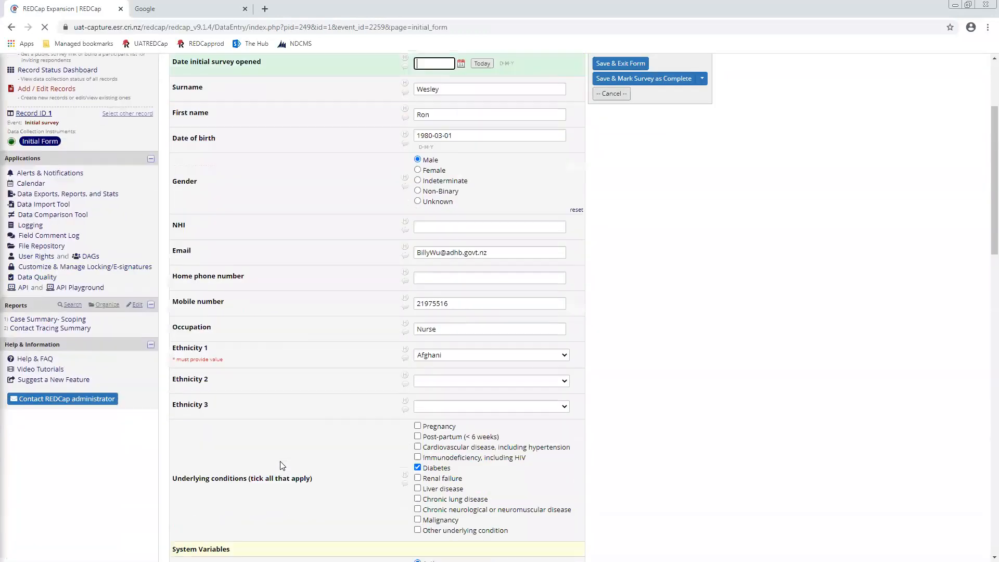
{"action": "scroll", "coordinate": [280, 461], "scroll_direction": "down", "scroll_amount": 12}
{"action": "scroll", "coordinate": [280, 461], "scroll_direction": "down", "scroll_amount": 2}
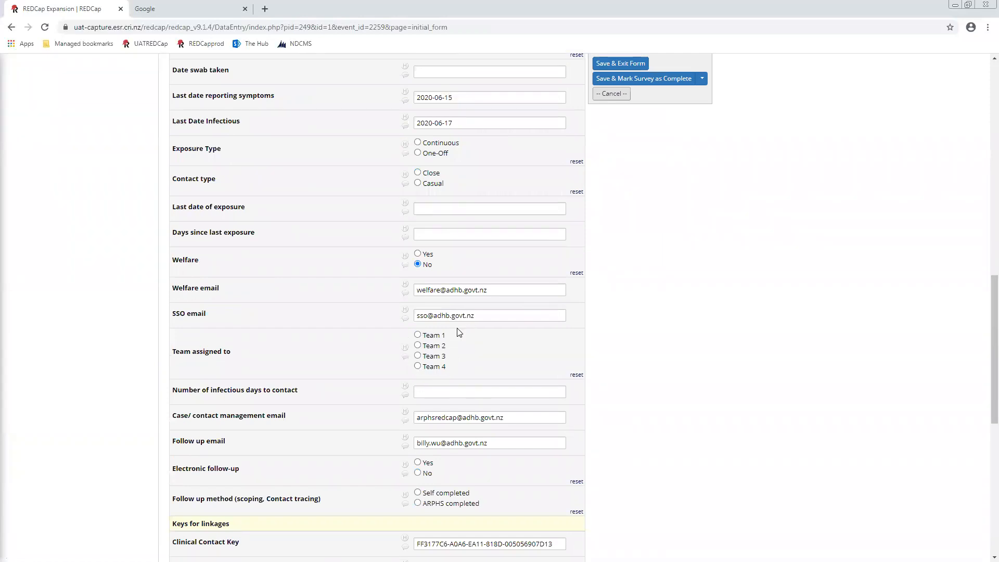
{"action": "scroll", "coordinate": [459, 341], "scroll_direction": "down", "scroll_amount": 2}
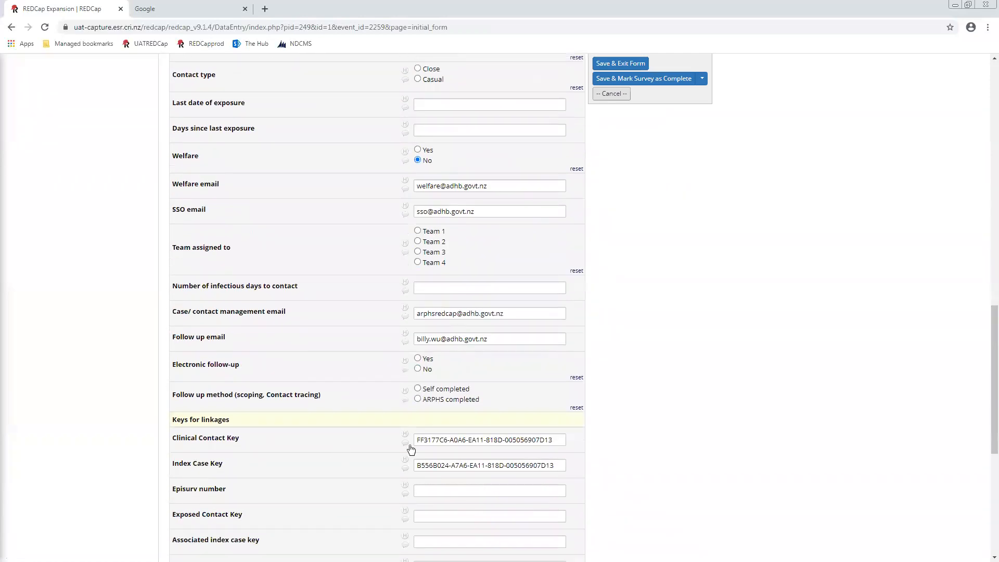
{"action": "scroll", "coordinate": [515, 434], "scroll_direction": "up", "scroll_amount": 5}
{"action": "scroll", "coordinate": [515, 435], "scroll_direction": "up", "scroll_amount": 13}
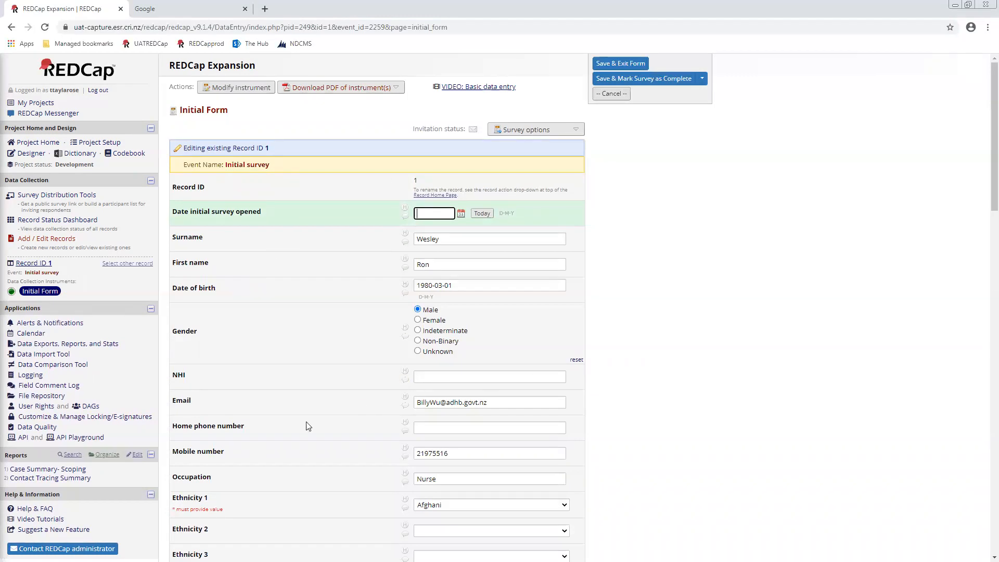
Return to record 1's Record Home Page and open its Scoping Form.
{"action": "left_click", "coordinate": [30, 264]}
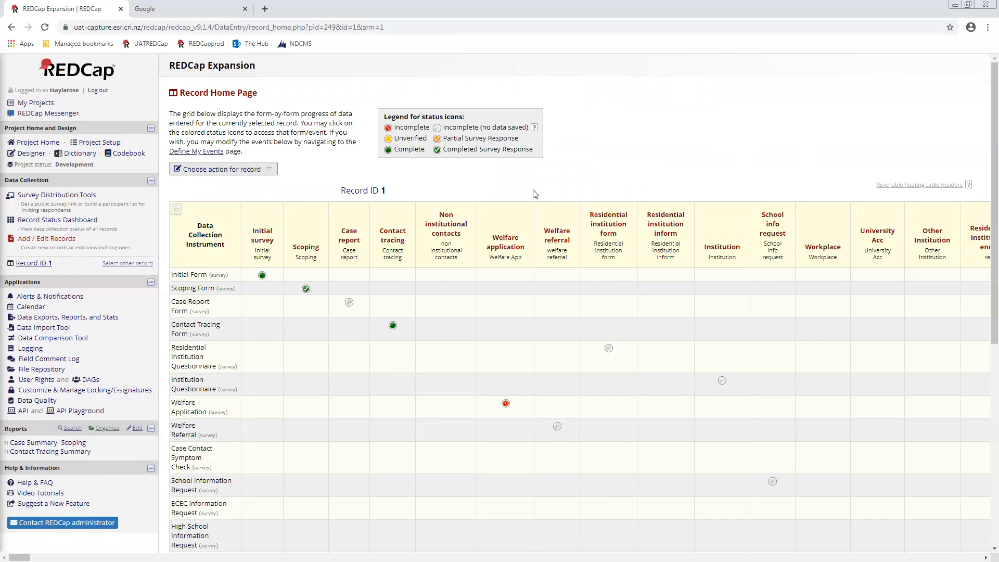
{"action": "left_click", "coordinate": [307, 289]}
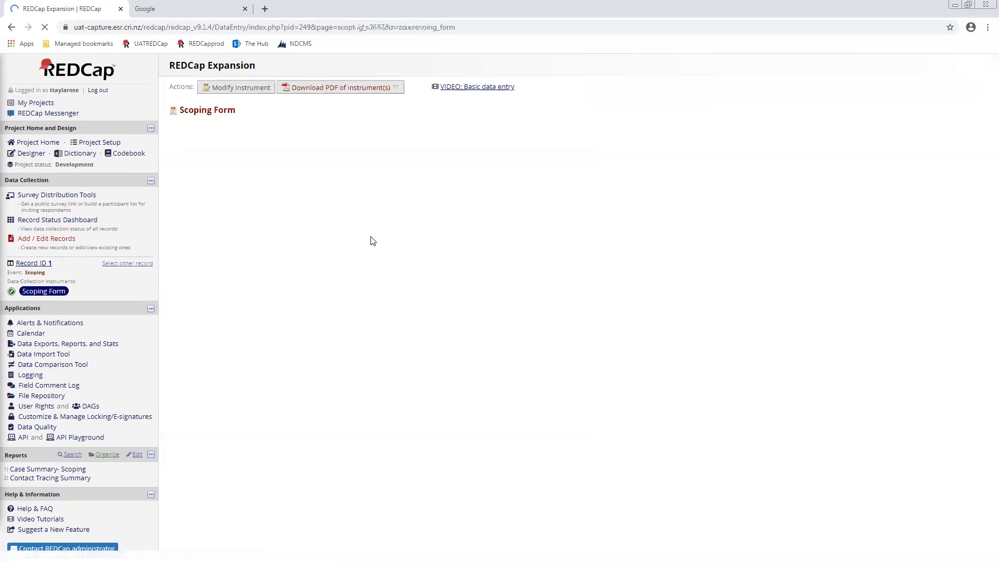
Review the opening of the Scoping Form, from the event name and case details summary to the case classification questions.
{"action": "scroll", "coordinate": [491, 205], "scroll_direction": "down", "scroll_amount": 1}
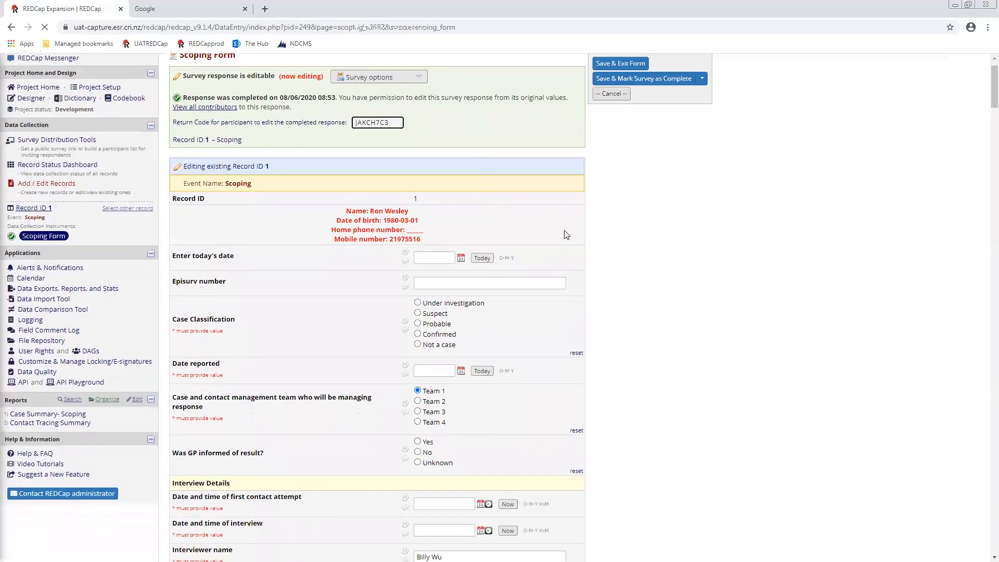
{"action": "scroll", "coordinate": [564, 230], "scroll_direction": "down", "scroll_amount": 1}
{"action": "scroll", "coordinate": [440, 145], "scroll_direction": "down", "scroll_amount": 1}
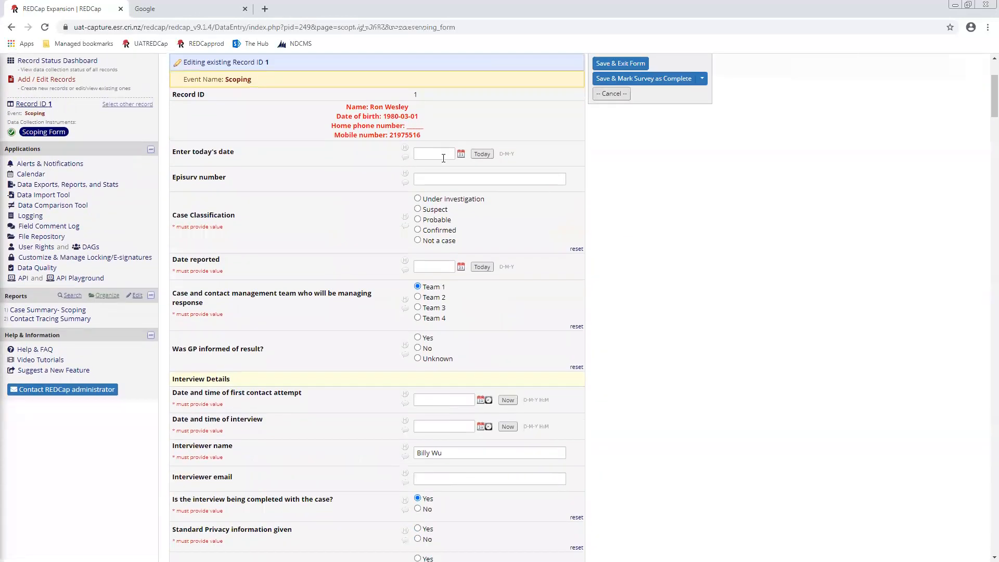
{"action": "scroll", "coordinate": [522, 192], "scroll_direction": "up", "scroll_amount": 1}
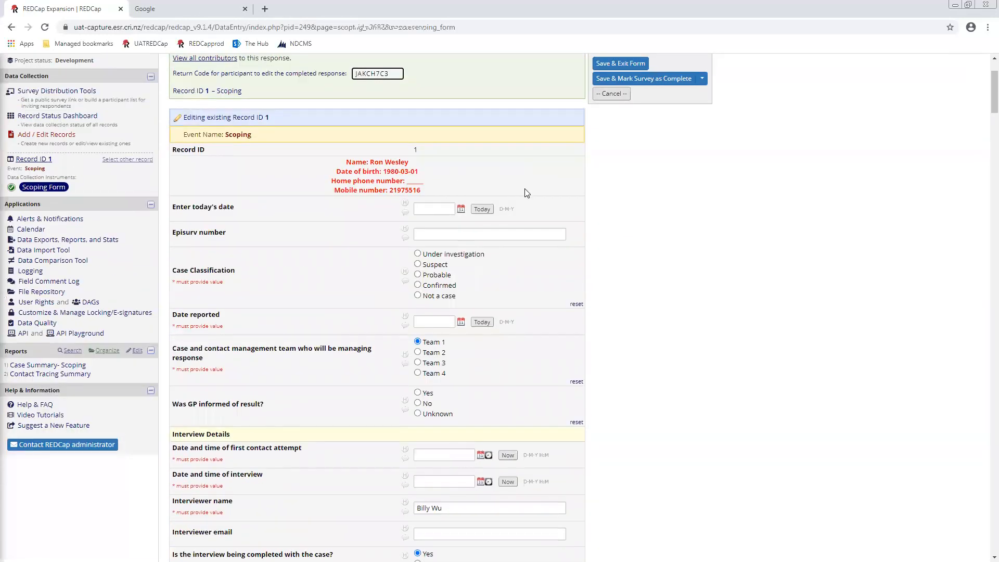
{"action": "scroll", "coordinate": [524, 192], "scroll_direction": "down", "scroll_amount": 1}
{"action": "left_click_drag", "start_coordinate": [422, 139], "coordinate": [316, 114]}
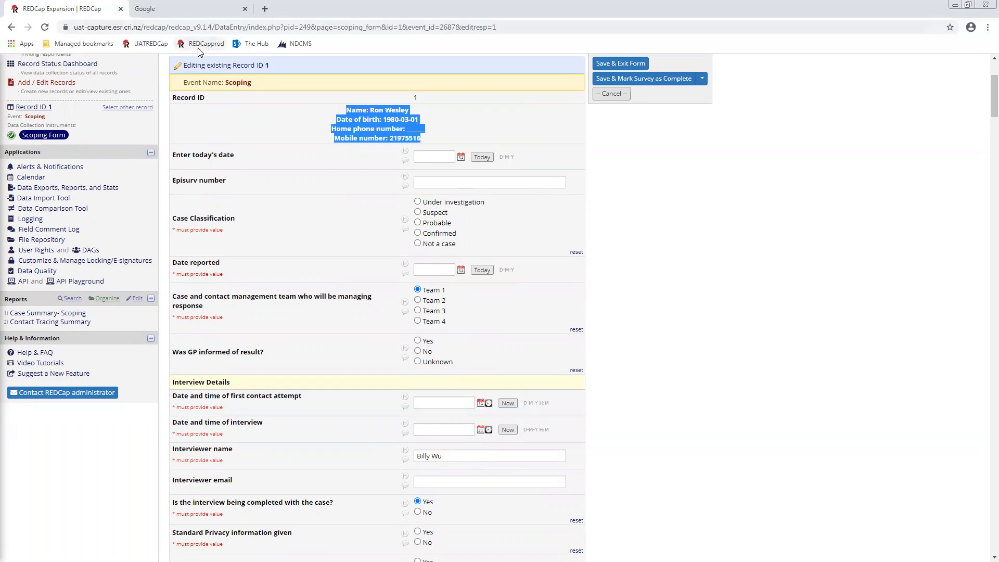
{"action": "left_click", "coordinate": [259, 104]}
{"action": "left_click_drag", "start_coordinate": [253, 83], "coordinate": [281, 99]}
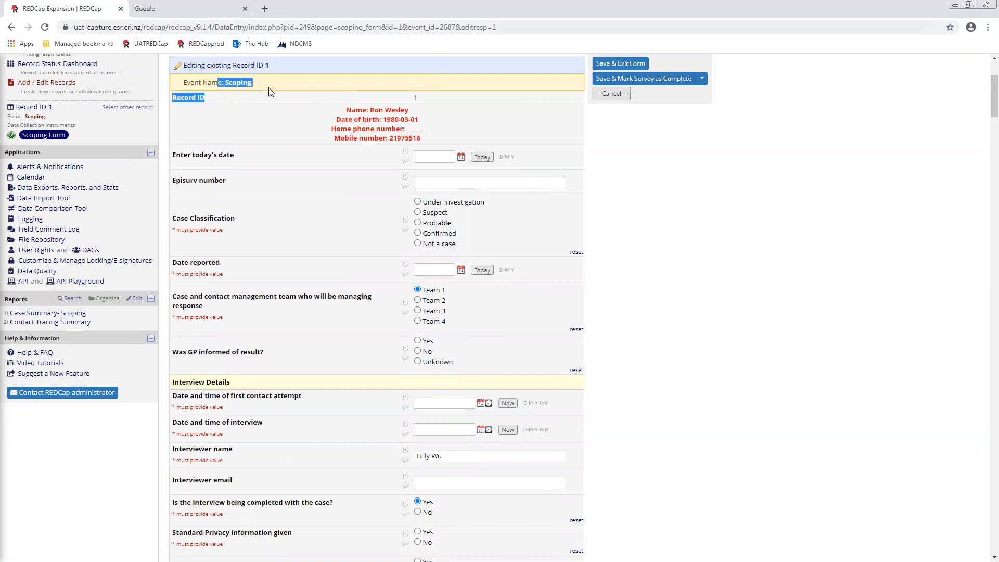
{"action": "left_click", "coordinate": [281, 96]}
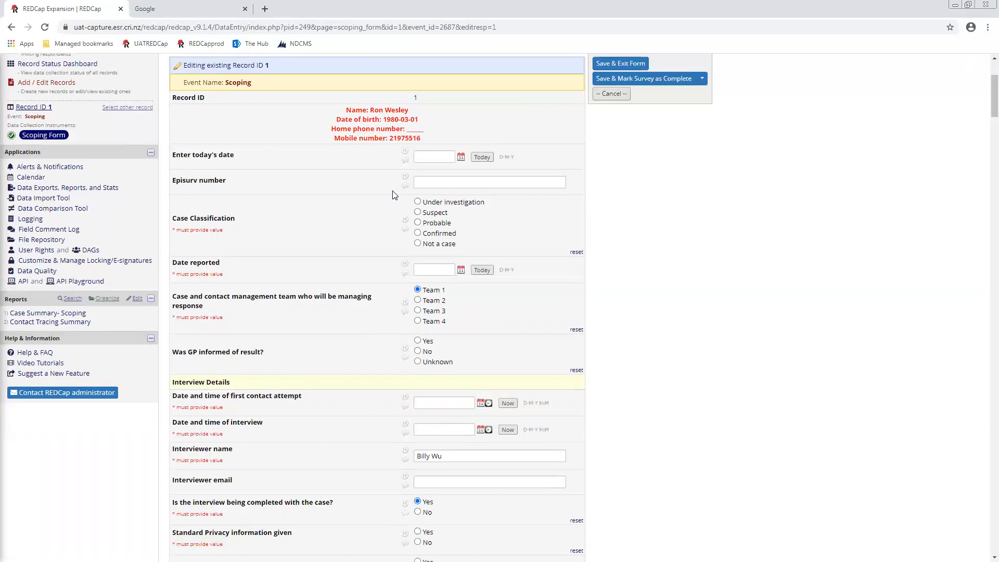
Review the Scoping Form's Interview Details and Case Identification Details fields.
{"action": "scroll", "coordinate": [654, 202], "scroll_direction": "down", "scroll_amount": 1}
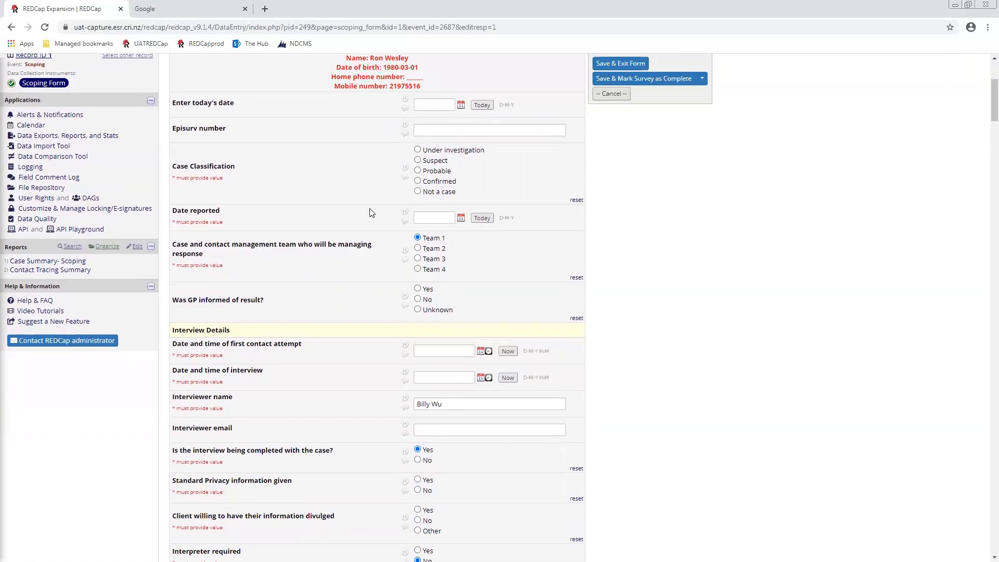
{"action": "scroll", "coordinate": [372, 212], "scroll_direction": "down", "scroll_amount": 3}
{"action": "scroll", "coordinate": [404, 178], "scroll_direction": "down", "scroll_amount": 3}
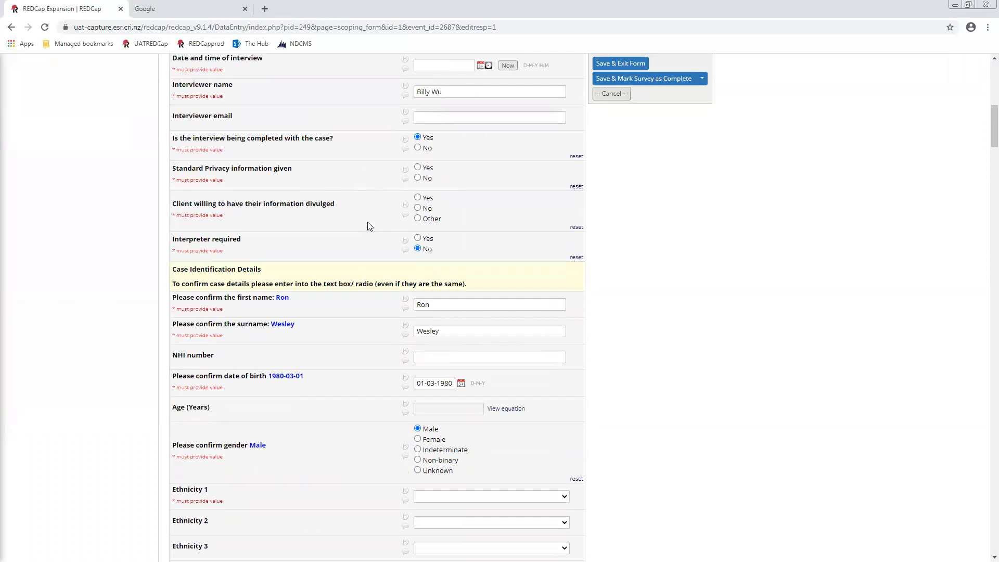
{"action": "scroll", "coordinate": [385, 187], "scroll_direction": "down", "scroll_amount": 1}
{"action": "scroll", "coordinate": [400, 156], "scroll_direction": "up", "scroll_amount": 1}
{"action": "scroll", "coordinate": [421, 172], "scroll_direction": "down", "scroll_amount": 7}
{"action": "scroll", "coordinate": [396, 193], "scroll_direction": "up", "scroll_amount": 4}
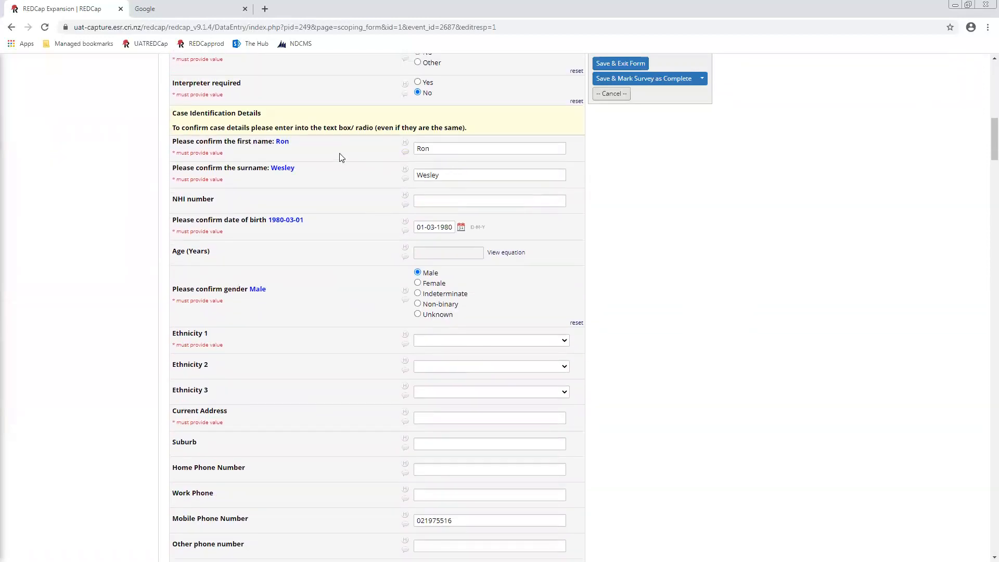
Clear the first name and surname confirmation fields in Case Identification Details.
{"action": "left_click_drag", "start_coordinate": [300, 149], "coordinate": [277, 139]}
{"action": "left_click", "coordinate": [291, 149]}
{"action": "left_click", "coordinate": [446, 148]}
{"action": "left_click_drag", "start_coordinate": [475, 153], "coordinate": [384, 155]}
{"action": "key", "text": "BackSpace"}
{"action": "left_click", "coordinate": [479, 177]}
{"action": "key", "text": "BackSpace"}
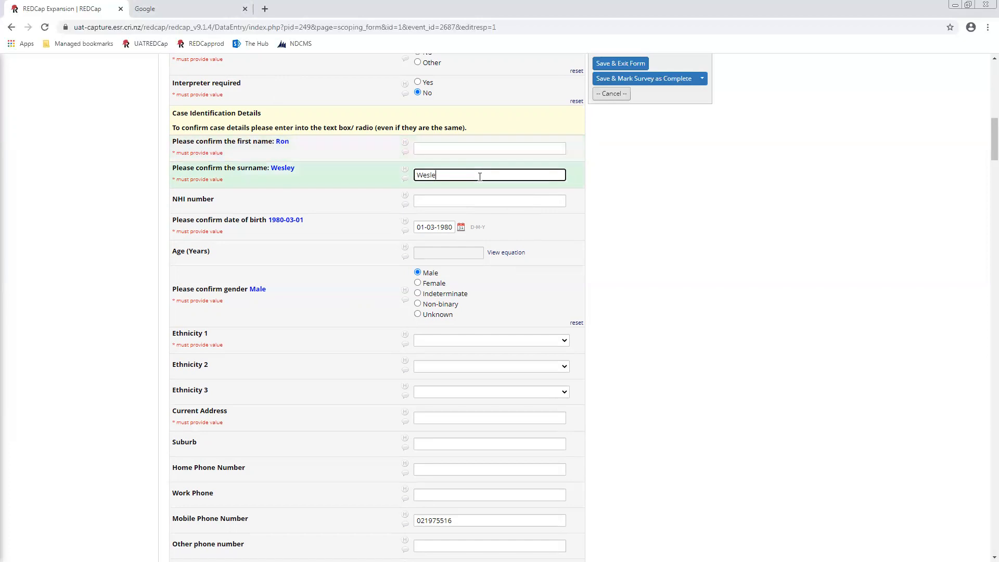
{"action": "key", "text": "BackSpace"}
{"action": "key", "text": "BackSpace"}
{"action": "left_click", "coordinate": [633, 226]}
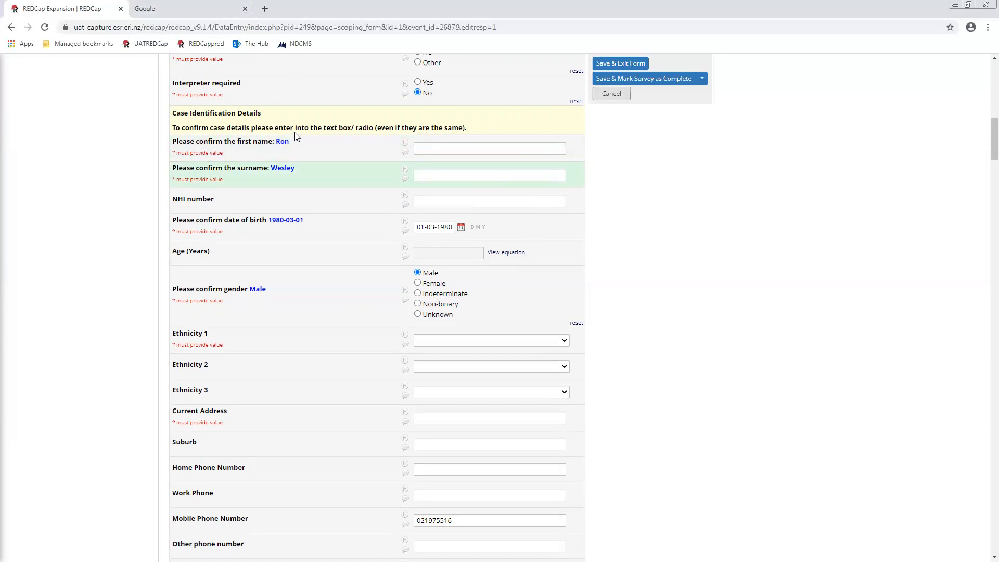
Copy the first name and surname shown in the question labels into their matching confirmation fields.
{"action": "left_click_drag", "start_coordinate": [291, 141], "coordinate": [277, 142]}
{"action": "right_click", "coordinate": [279, 143]}
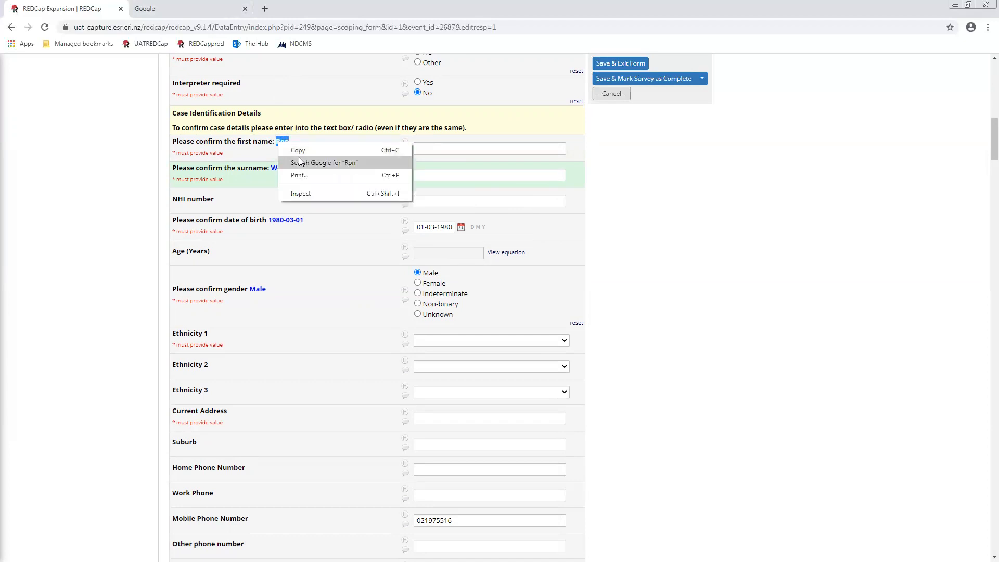
{"action": "left_click", "coordinate": [297, 151]}
{"action": "left_click", "coordinate": [416, 149]}
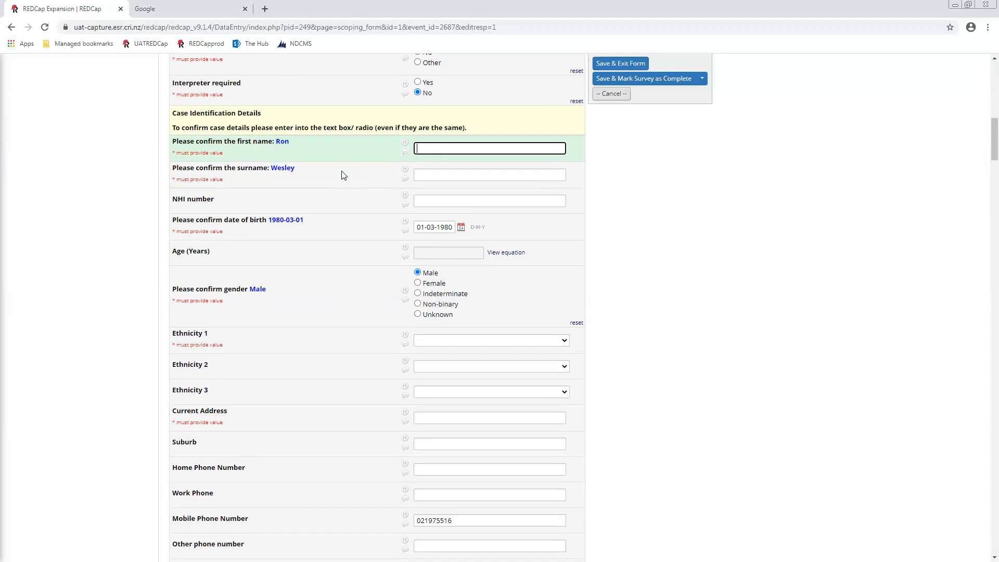
{"action": "key", "text": "ctrl+v"}
{"action": "left_click", "coordinate": [298, 174]}
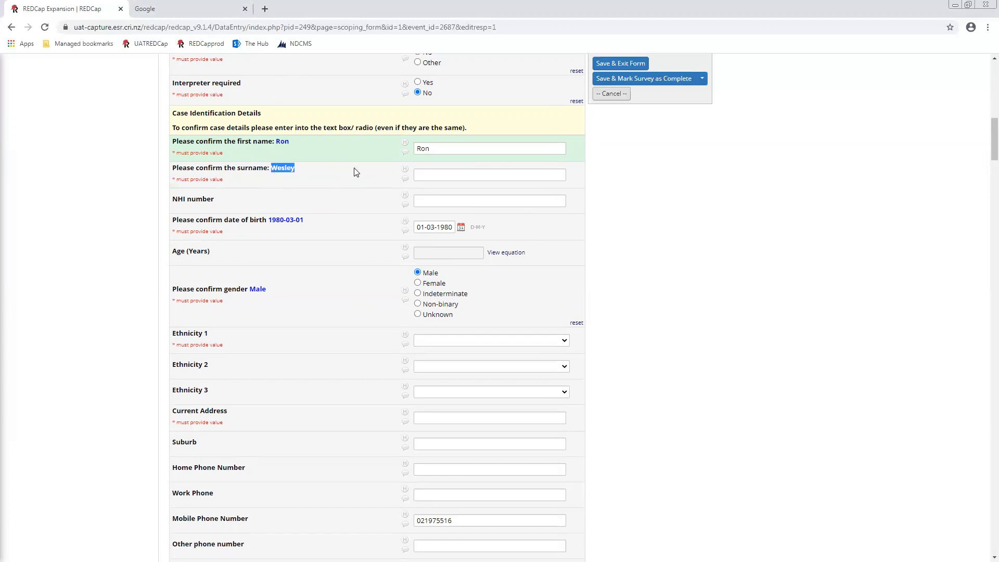
{"action": "left_click", "coordinate": [417, 174]}
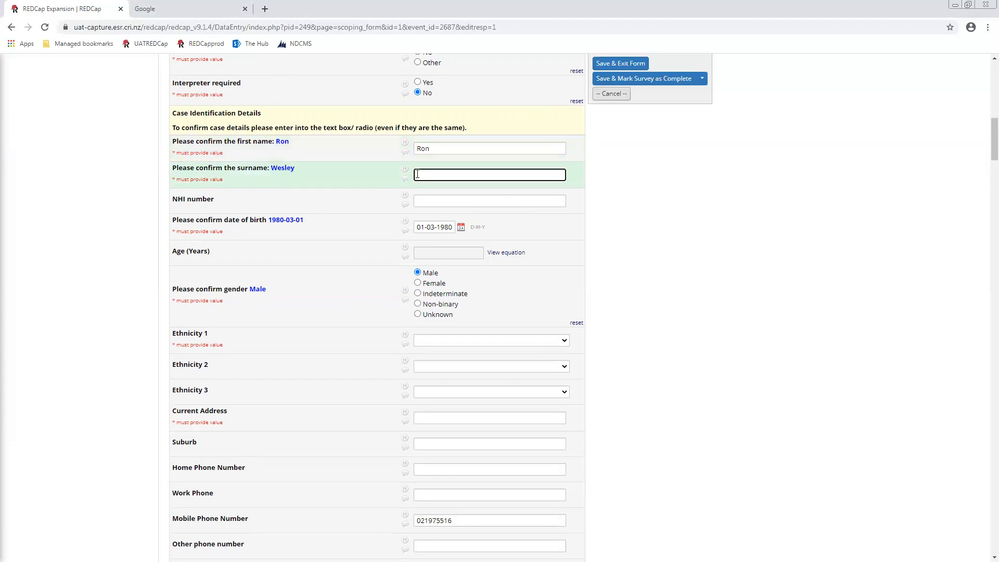
{"action": "key", "text": "ctrl+v"}
{"action": "left_click", "coordinate": [331, 163]}
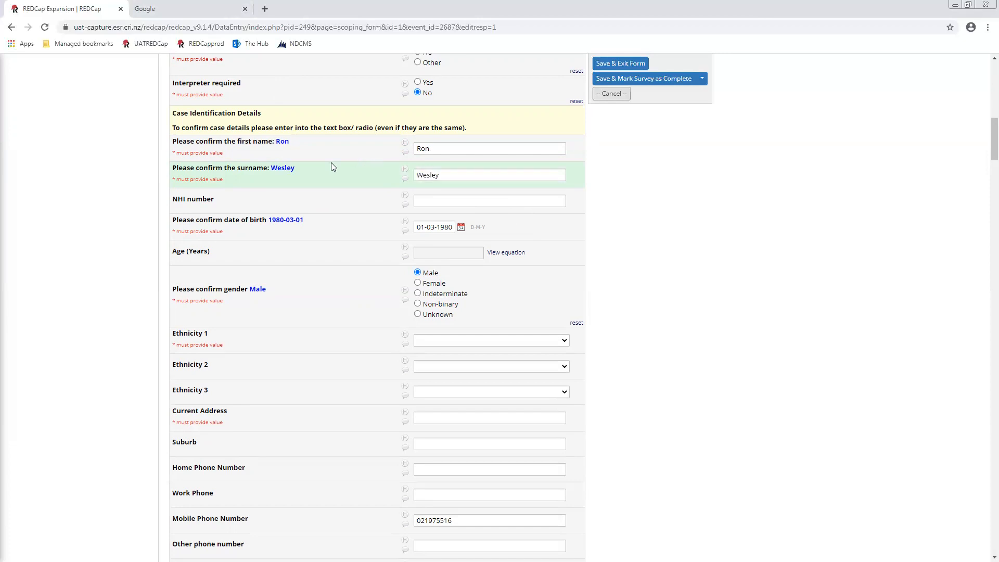
Review the case confirmation fields and the sections from Occupation details through Underlying conditions to Case Isolation.
{"action": "left_click_drag", "start_coordinate": [276, 142], "coordinate": [287, 245]}
{"action": "left_click", "coordinate": [283, 215]}
{"action": "scroll", "coordinate": [532, 281], "scroll_direction": "down", "scroll_amount": 5}
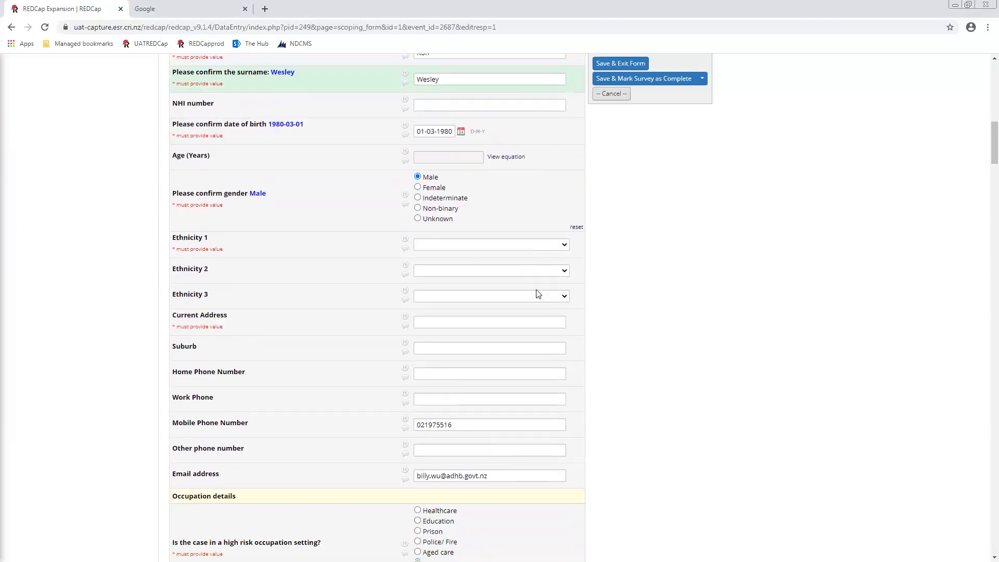
{"action": "scroll", "coordinate": [538, 299], "scroll_direction": "down", "scroll_amount": 9}
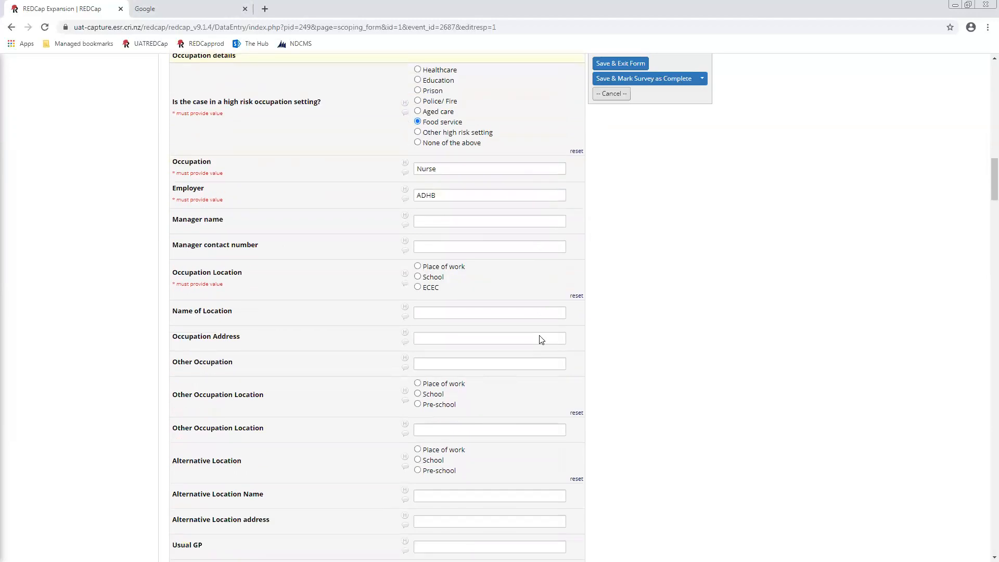
{"action": "scroll", "coordinate": [707, 353], "scroll_direction": "down", "scroll_amount": 5}
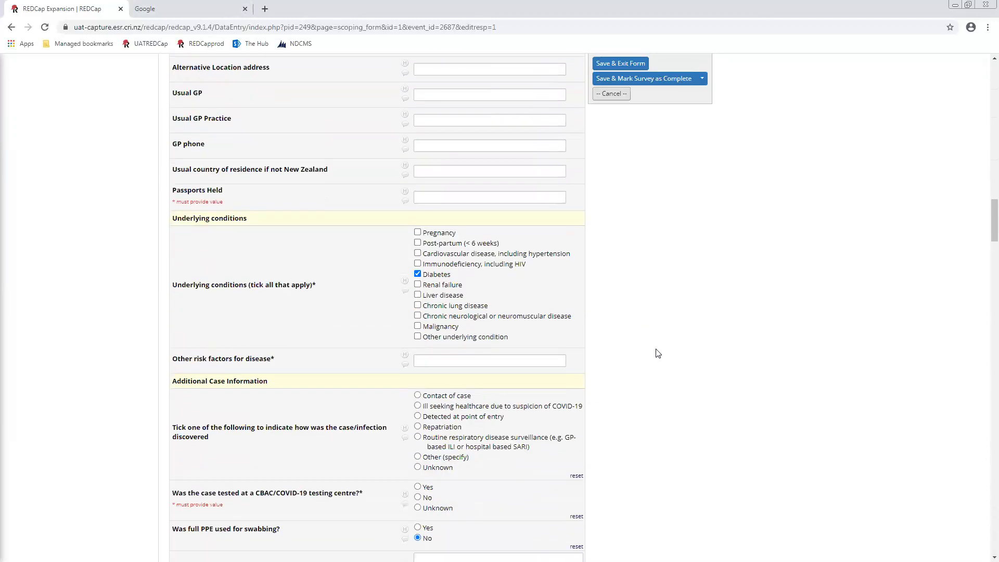
{"action": "scroll", "coordinate": [657, 353], "scroll_direction": "down", "scroll_amount": 7}
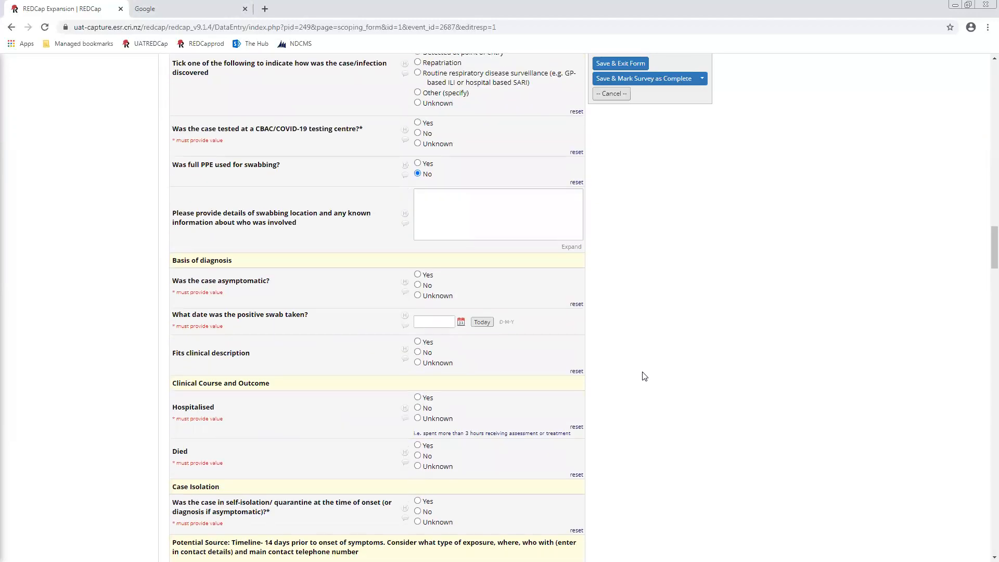
{"action": "scroll", "coordinate": [644, 375], "scroll_direction": "down", "scroll_amount": 4}
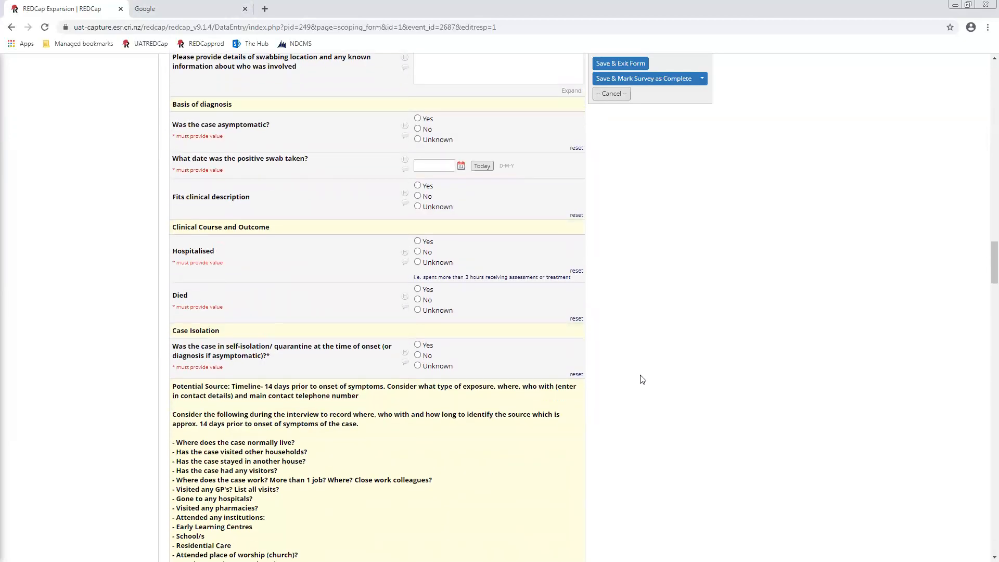
Look back over the underlying conditions and Additional Case Information, including the swabbing details, down to Case Isolation.
{"action": "scroll", "coordinate": [638, 381], "scroll_direction": "up", "scroll_amount": 5}
{"action": "scroll", "coordinate": [639, 381], "scroll_direction": "up", "scroll_amount": 1}
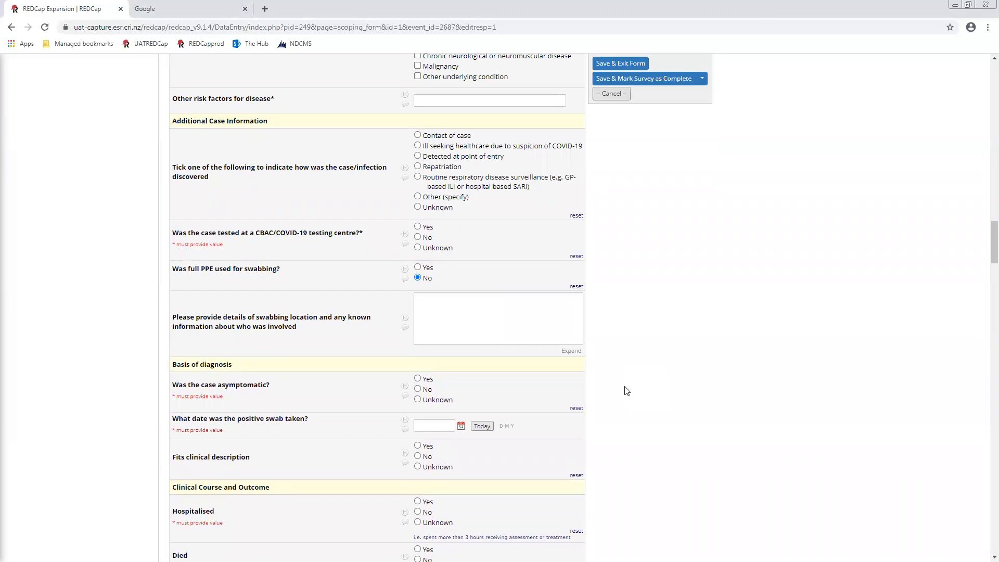
{"action": "scroll", "coordinate": [627, 390], "scroll_direction": "up", "scroll_amount": 5}
{"action": "scroll", "coordinate": [626, 391], "scroll_direction": "up", "scroll_amount": 3}
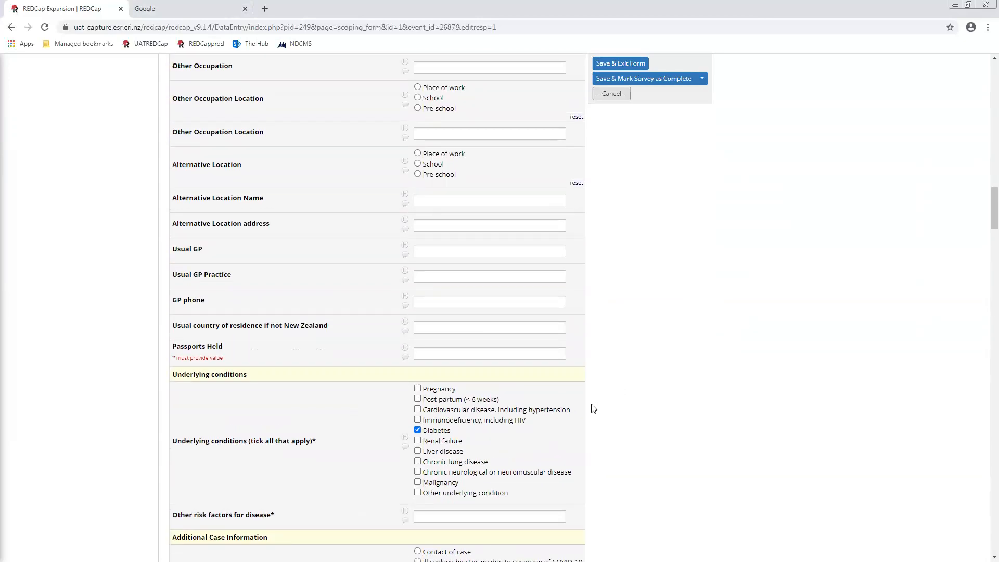
{"action": "scroll", "coordinate": [592, 406], "scroll_direction": "down", "scroll_amount": 2}
{"action": "scroll", "coordinate": [590, 408], "scroll_direction": "down", "scroll_amount": 6}
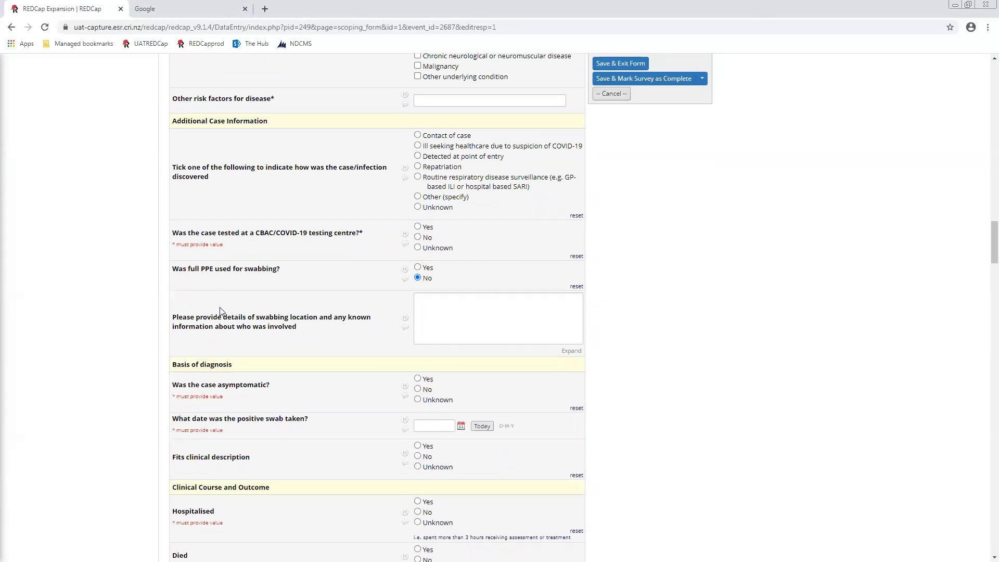
{"action": "left_click", "coordinate": [464, 308]}
{"action": "scroll", "coordinate": [379, 302], "scroll_direction": "down", "scroll_amount": 2}
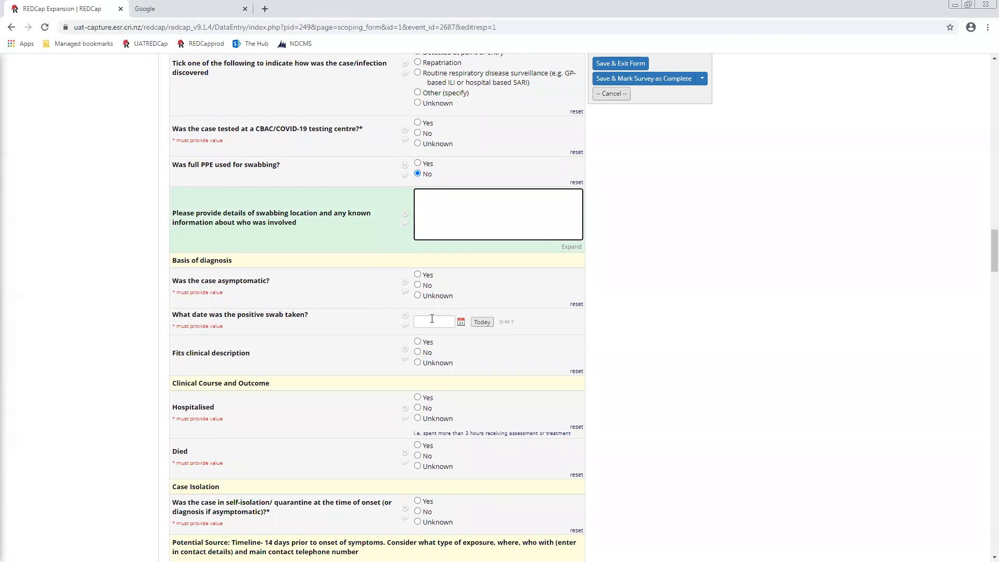
{"action": "scroll", "coordinate": [425, 341], "scroll_direction": "down", "scroll_amount": 4}
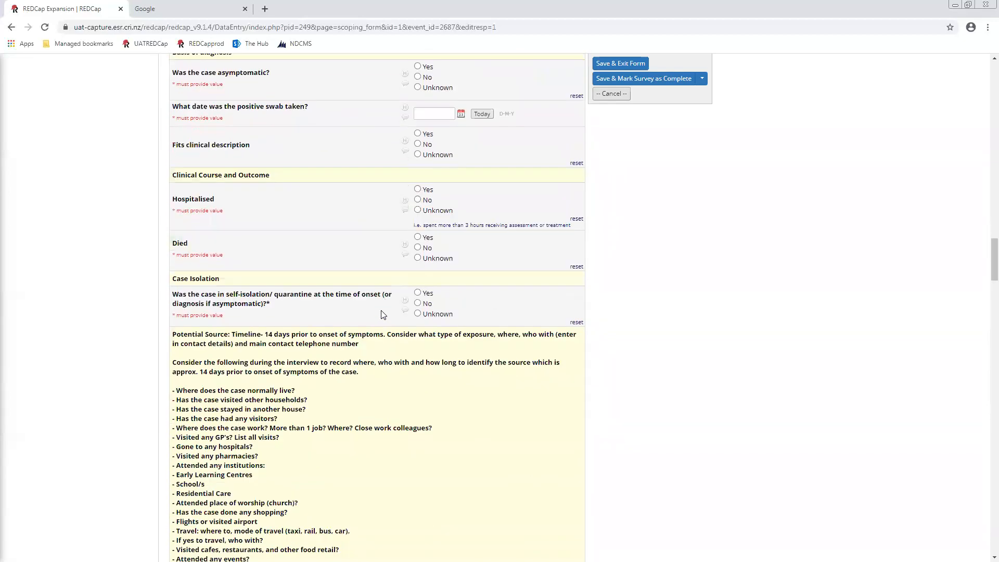
{"action": "scroll", "coordinate": [348, 302], "scroll_direction": "down", "scroll_amount": 1}
{"action": "scroll", "coordinate": [348, 289], "scroll_direction": "up", "scroll_amount": 2}
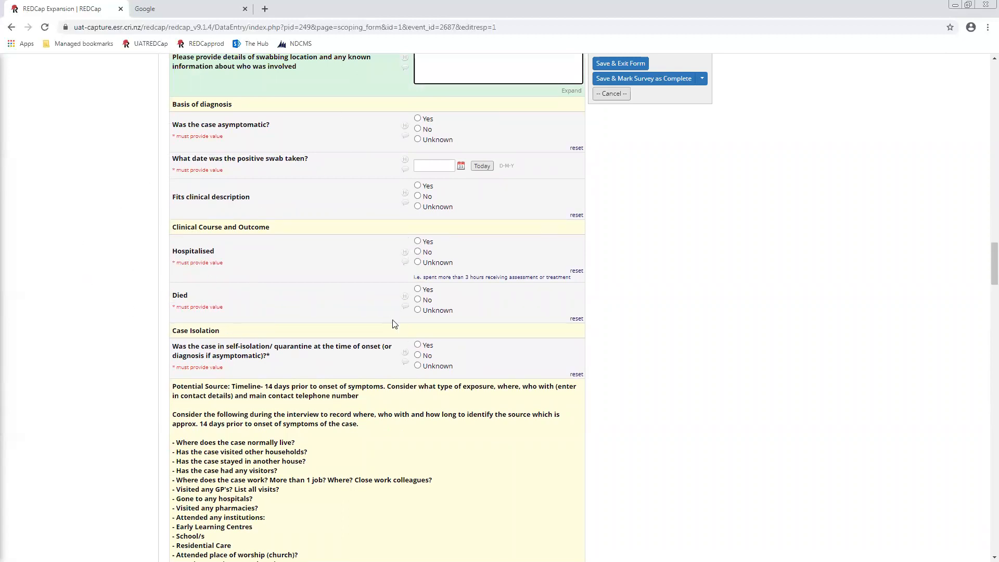
Answer No to "Was the case asymptomatic?" in the Basis of diagnosis section.
{"action": "scroll", "coordinate": [281, 295], "scroll_direction": "up", "scroll_amount": 1}
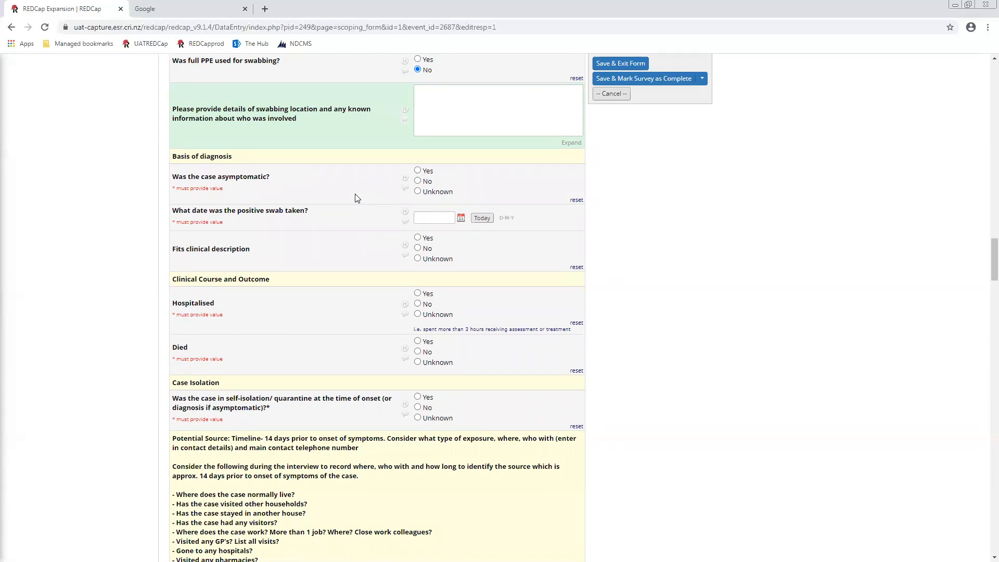
{"action": "left_click_drag", "start_coordinate": [186, 179], "coordinate": [268, 179]}
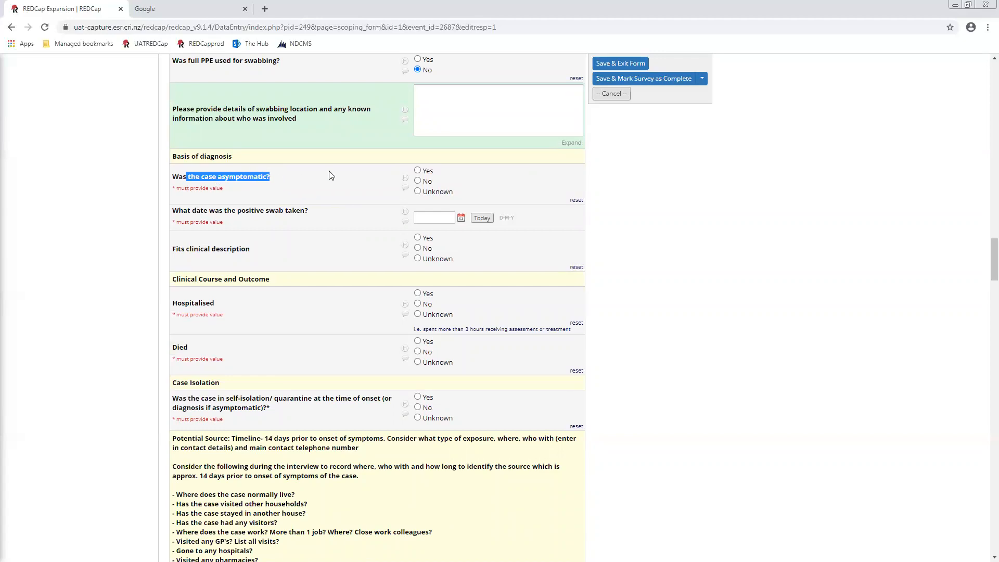
{"action": "left_click", "coordinate": [422, 183]}
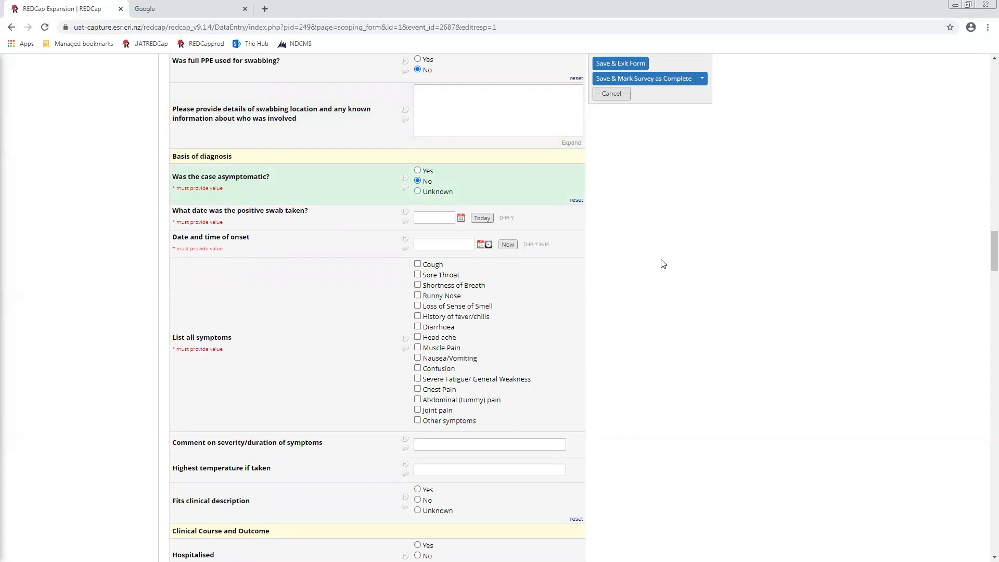
Mark Runny Nose, Loss of Sense of Smell, Nausea/Vomiting, Severe Fatigue/ General Weakness and Abdominal (tummy) pain in the symptoms list.
{"action": "scroll", "coordinate": [657, 260], "scroll_direction": "down", "scroll_amount": 1}
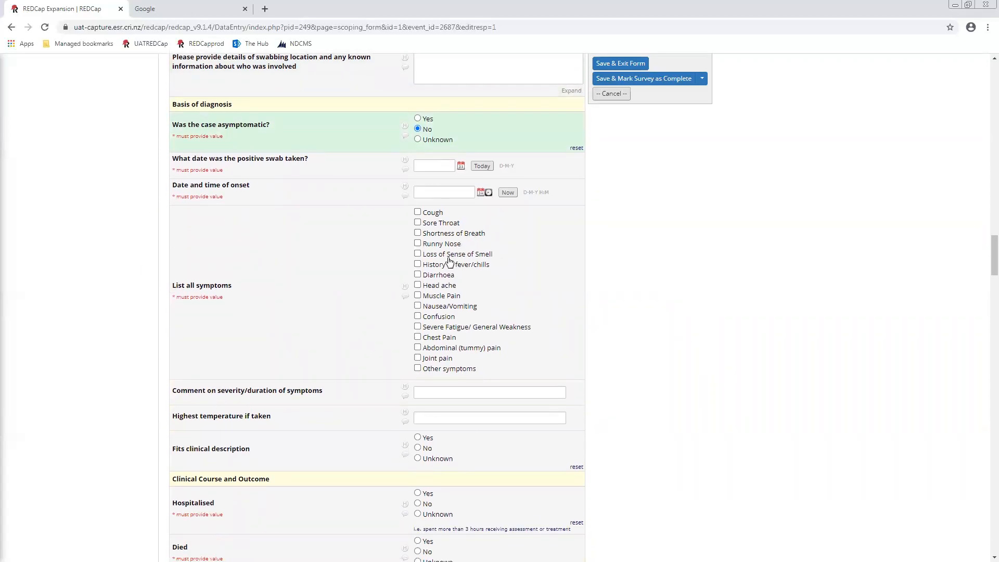
{"action": "left_click", "coordinate": [441, 243]}
{"action": "left_click", "coordinate": [435, 328]}
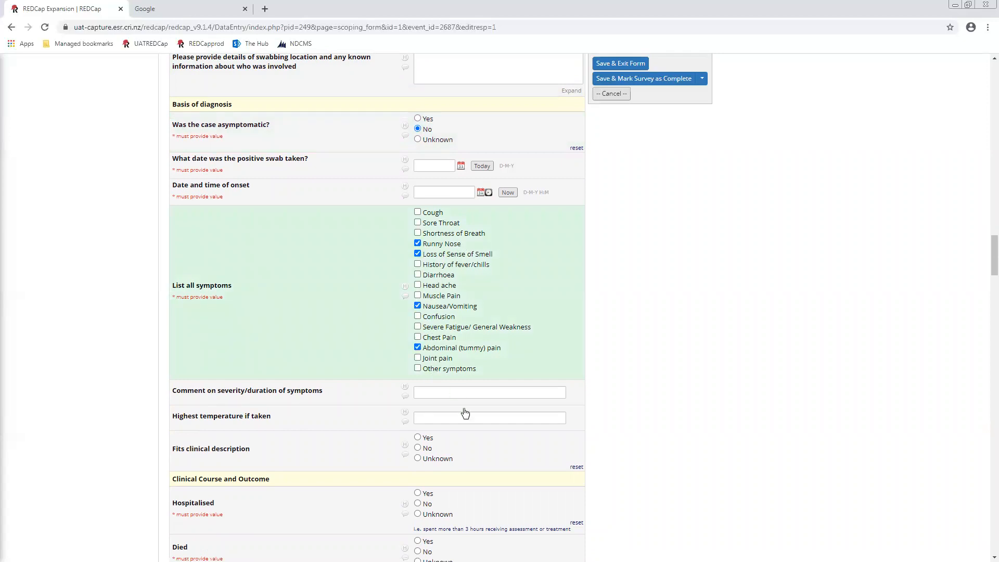
Change the answer to "Was the case asymptomatic?" to Yes and accept hiding and erasing the symptoms field.
{"action": "scroll", "coordinate": [517, 359], "scroll_direction": "down", "scroll_amount": 3}
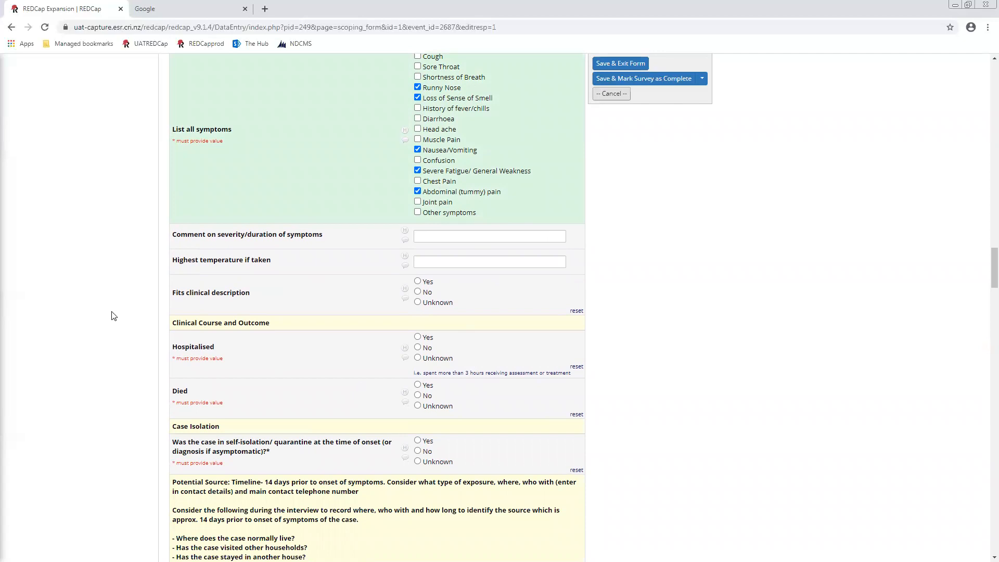
{"action": "scroll", "coordinate": [398, 271], "scroll_direction": "up", "scroll_amount": 6}
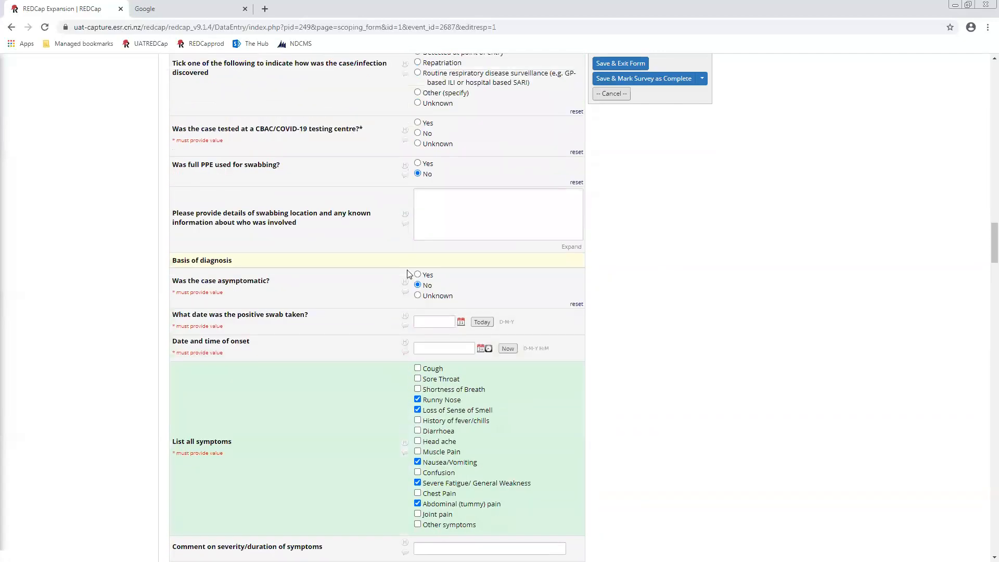
{"action": "left_click", "coordinate": [418, 274]}
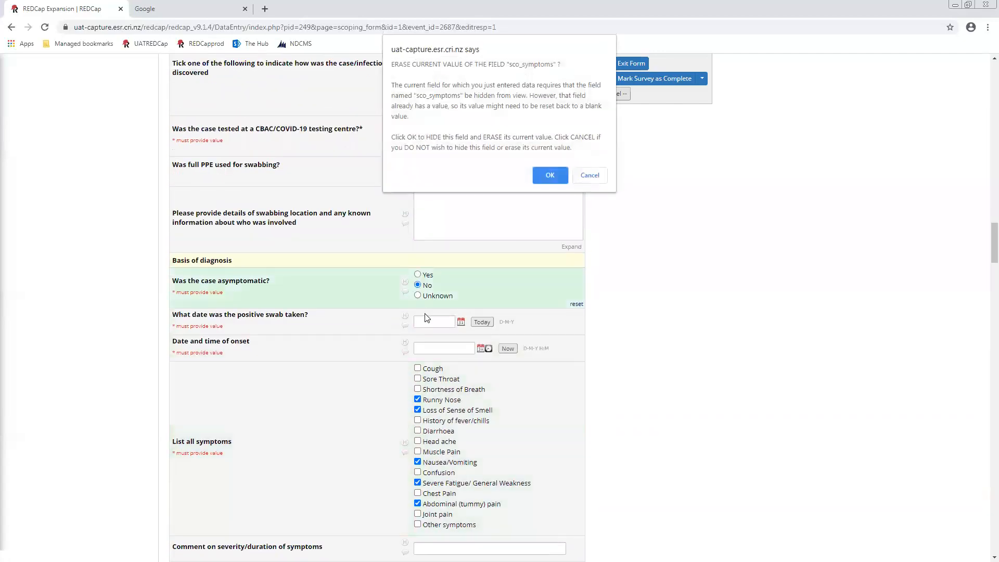
{"action": "left_click", "coordinate": [542, 175]}
{"action": "scroll", "coordinate": [462, 246], "scroll_direction": "down", "scroll_amount": 2}
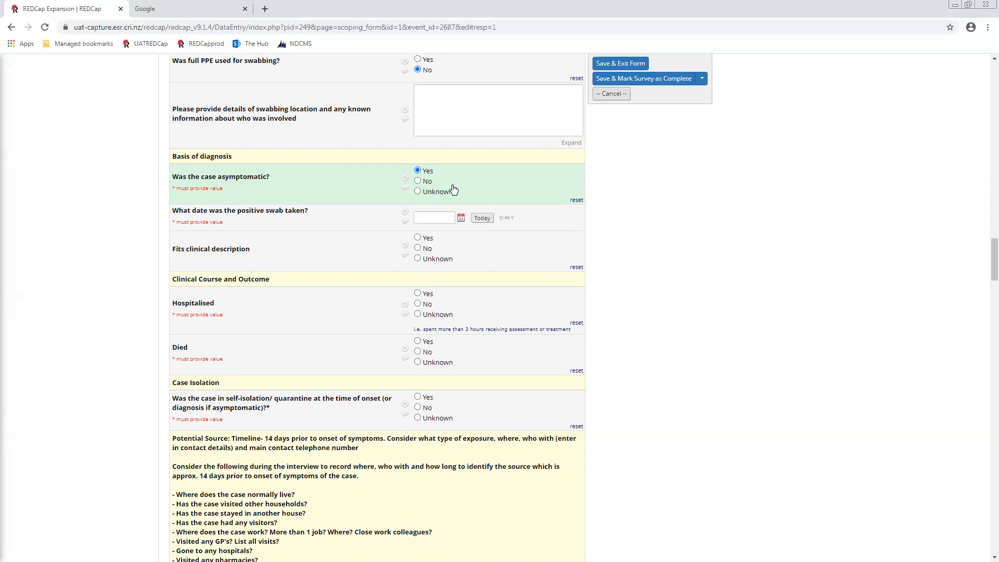
Set the date the positive swab was taken to 17-06-2020.
{"action": "left_click", "coordinate": [483, 219]}
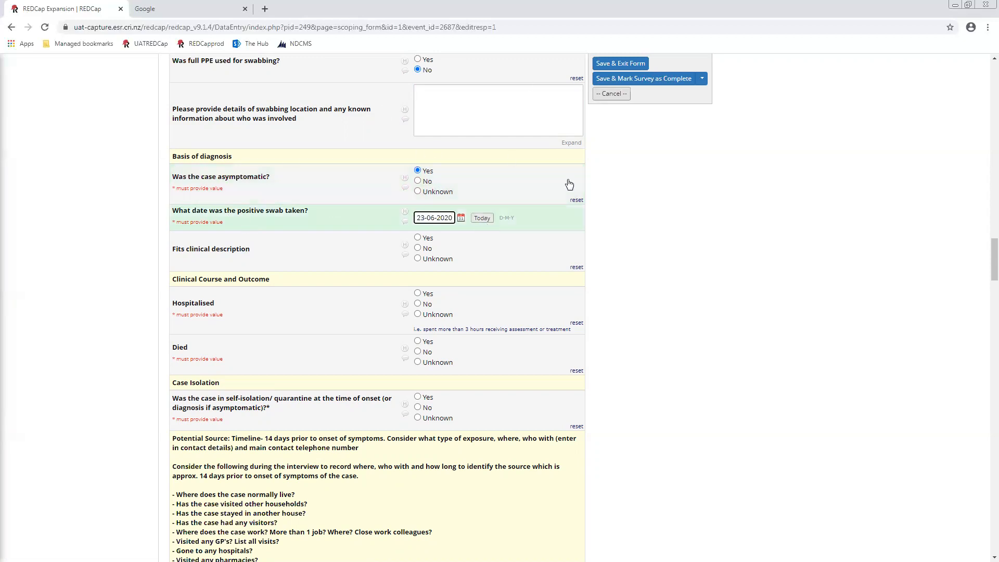
{"action": "left_click", "coordinate": [461, 217]}
{"action": "left_click", "coordinate": [471, 293]}
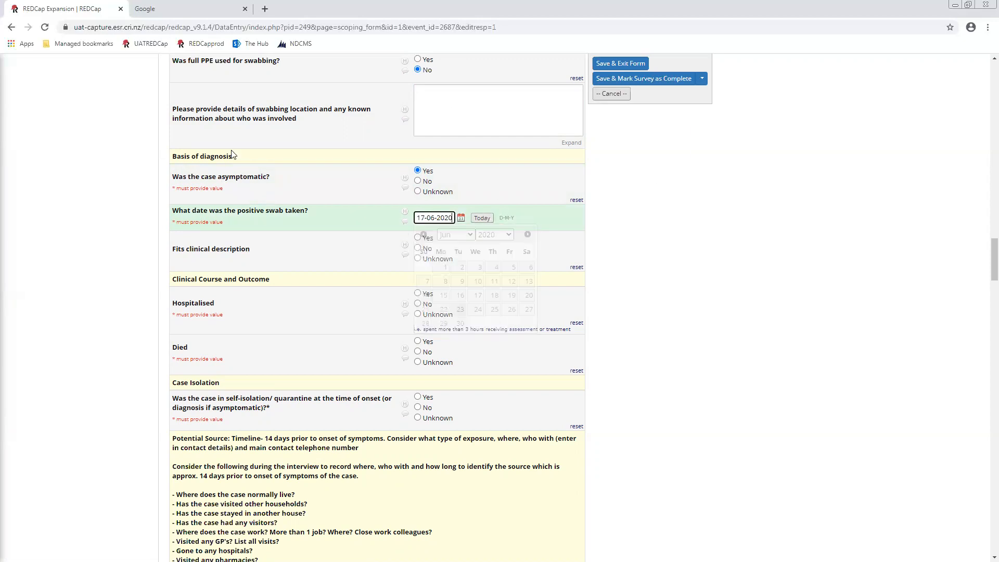
Review the Clinical Course and Outcome, Case Isolation and Potential Source sections, including the 14-day timeline prompts and first incubation day fields.
{"action": "scroll", "coordinate": [260, 177], "scroll_direction": "down", "scroll_amount": 1}
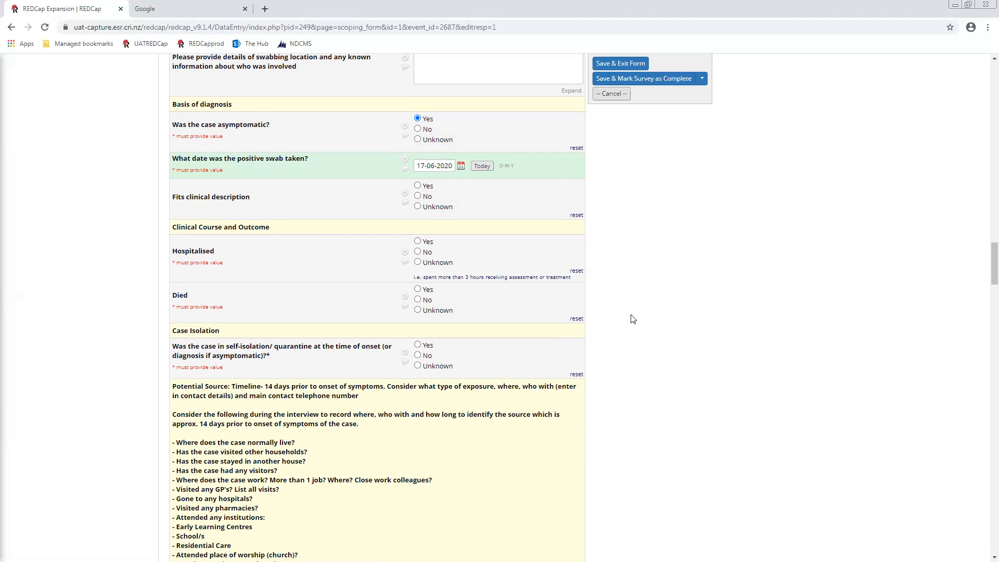
{"action": "scroll", "coordinate": [749, 337], "scroll_direction": "down", "scroll_amount": 1}
{"action": "scroll", "coordinate": [764, 333], "scroll_direction": "down", "scroll_amount": 2}
{"action": "scroll", "coordinate": [779, 327], "scroll_direction": "up", "scroll_amount": 1}
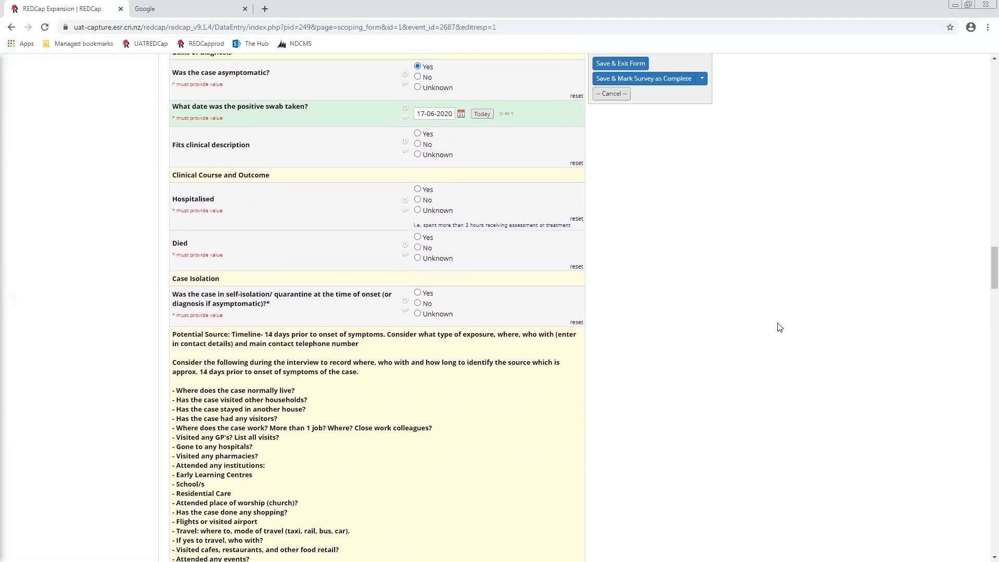
{"action": "scroll", "coordinate": [780, 328], "scroll_direction": "down", "scroll_amount": 1}
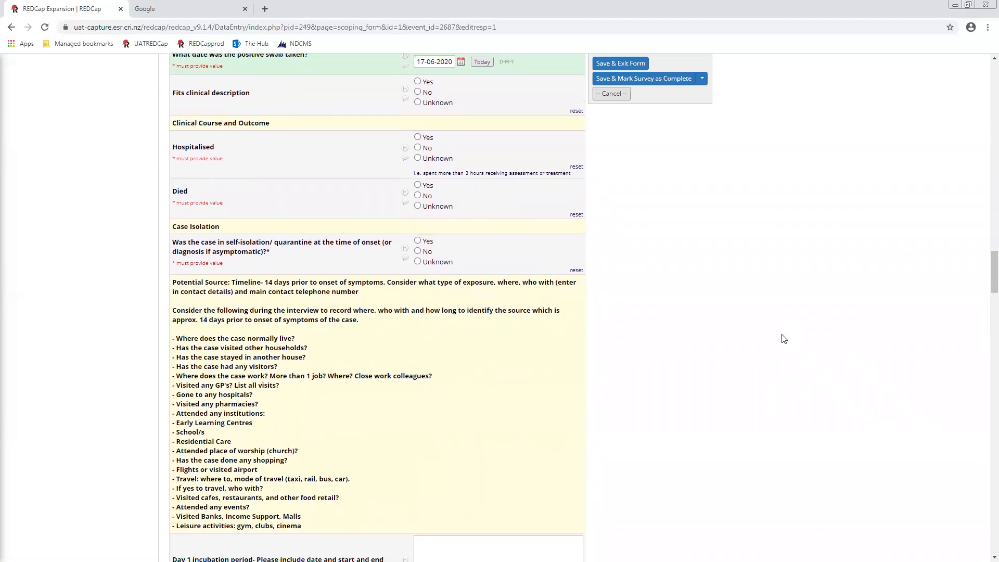
{"action": "scroll", "coordinate": [783, 338], "scroll_direction": "down", "scroll_amount": 3}
{"action": "scroll", "coordinate": [783, 341], "scroll_direction": "down", "scroll_amount": 5}
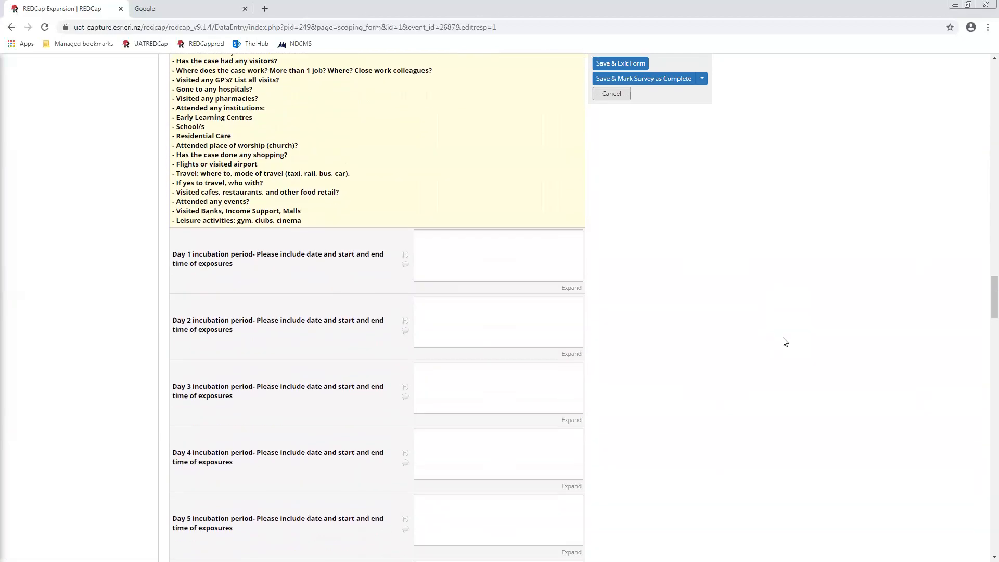
{"action": "scroll", "coordinate": [782, 342], "scroll_direction": "up", "scroll_amount": 2}
{"action": "scroll", "coordinate": [348, 471], "scroll_direction": "up", "scroll_amount": 6}
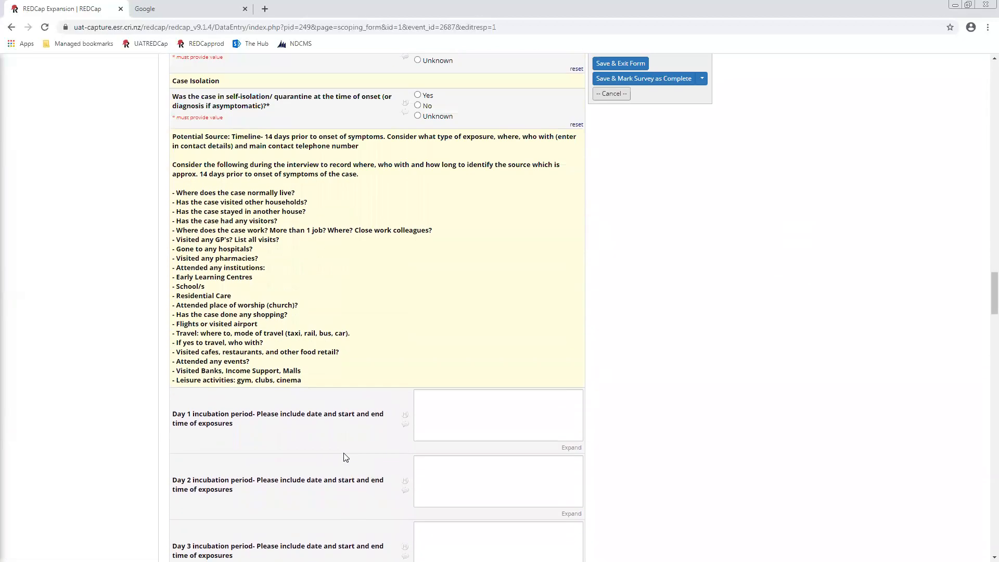
{"action": "scroll", "coordinate": [406, 437], "scroll_direction": "down", "scroll_amount": 1}
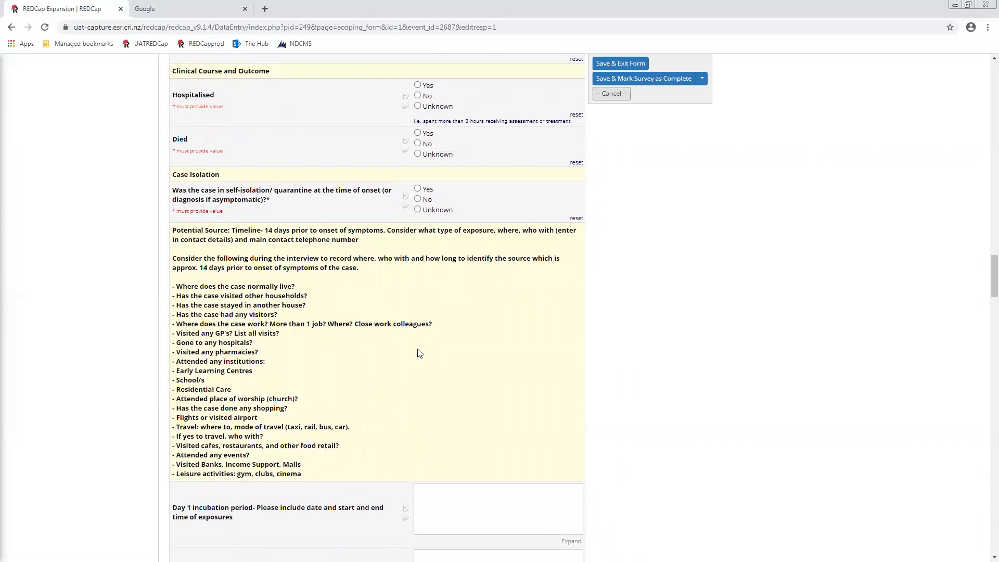
{"action": "scroll", "coordinate": [309, 395], "scroll_direction": "down", "scroll_amount": 2}
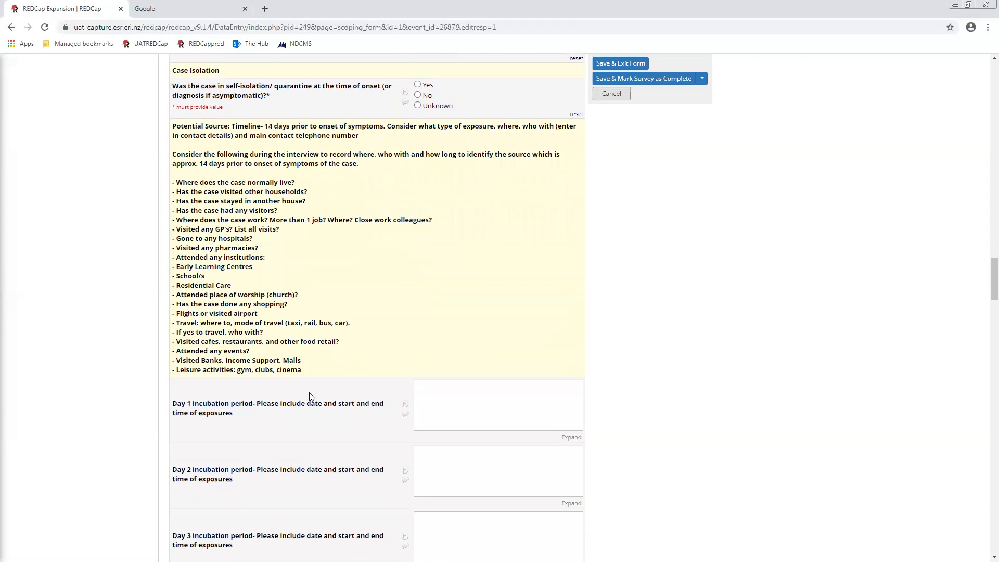
{"action": "scroll", "coordinate": [408, 300], "scroll_direction": "down", "scroll_amount": 1}
{"action": "scroll", "coordinate": [404, 301], "scroll_direction": "down", "scroll_amount": 2}
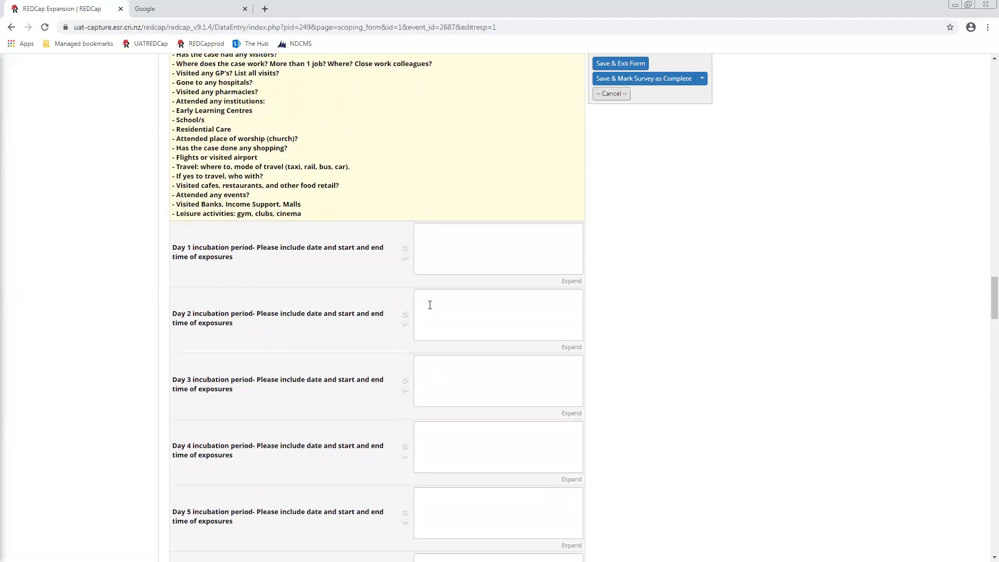
Review the fields from the incubation days through Source Identification to Contact identification, highlighting the question on days since the onset date.
{"action": "scroll", "coordinate": [416, 343], "scroll_direction": "down", "scroll_amount": 13}
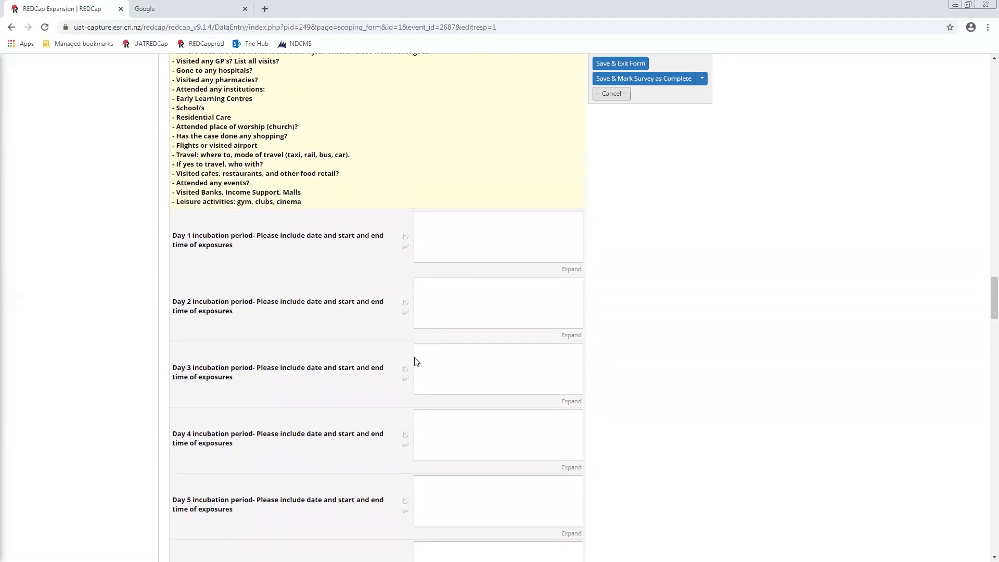
{"action": "scroll", "coordinate": [468, 387], "scroll_direction": "down", "scroll_amount": 6}
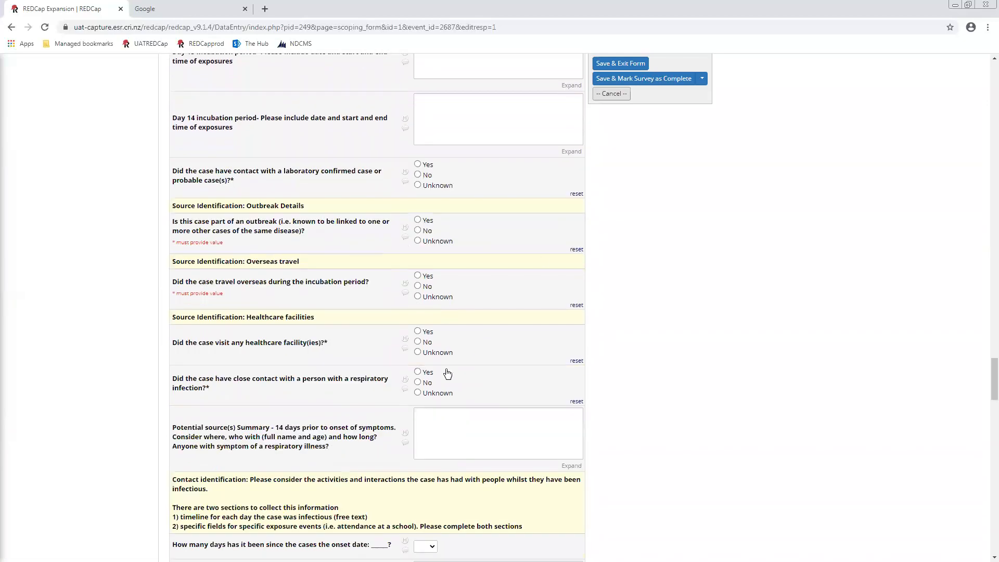
{"action": "left_click", "coordinate": [466, 127]}
{"action": "scroll", "coordinate": [374, 224], "scroll_direction": "up", "scroll_amount": 3}
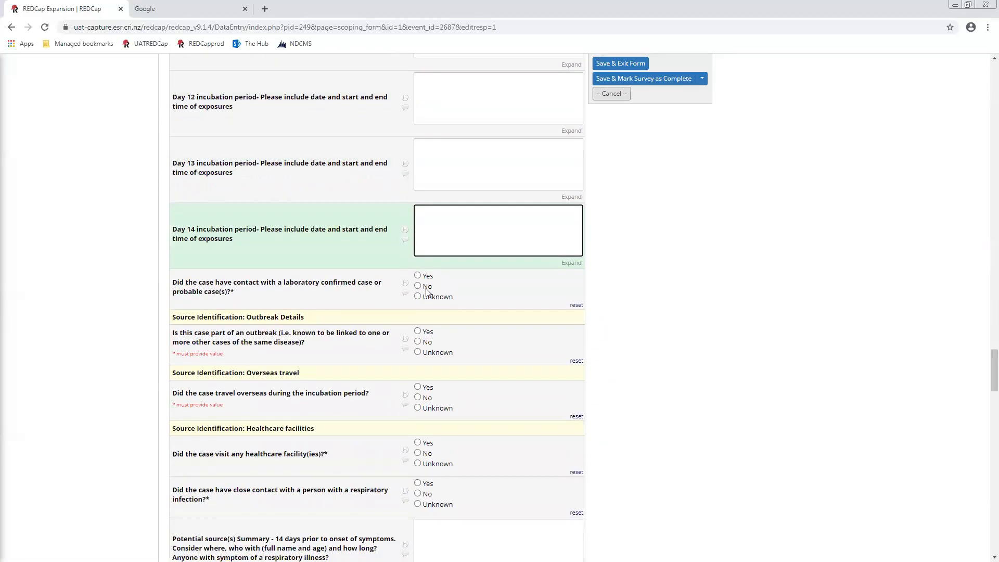
{"action": "left_click", "coordinate": [676, 455]}
{"action": "scroll", "coordinate": [692, 463], "scroll_direction": "down", "scroll_amount": 1}
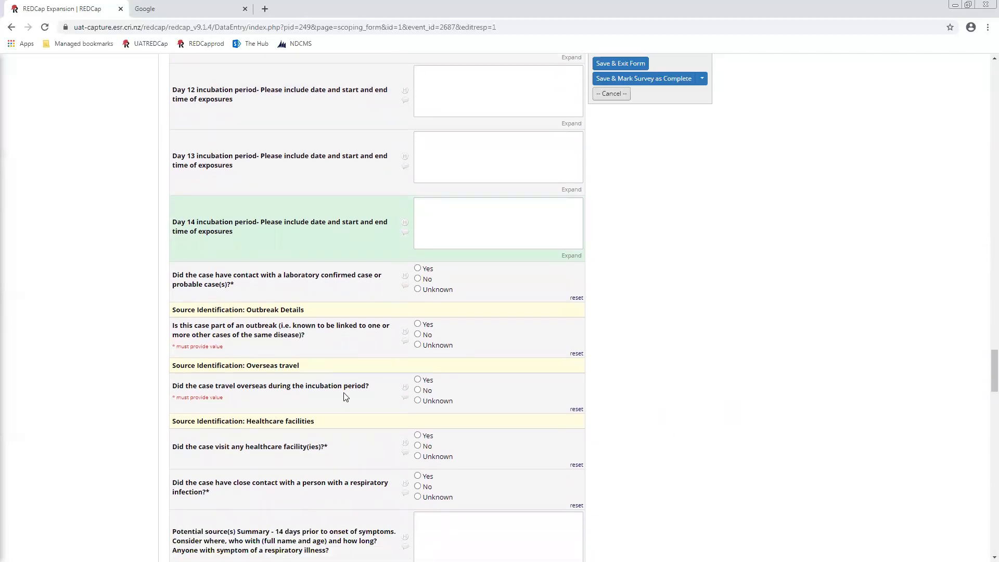
{"action": "scroll", "coordinate": [327, 301], "scroll_direction": "down", "scroll_amount": 3}
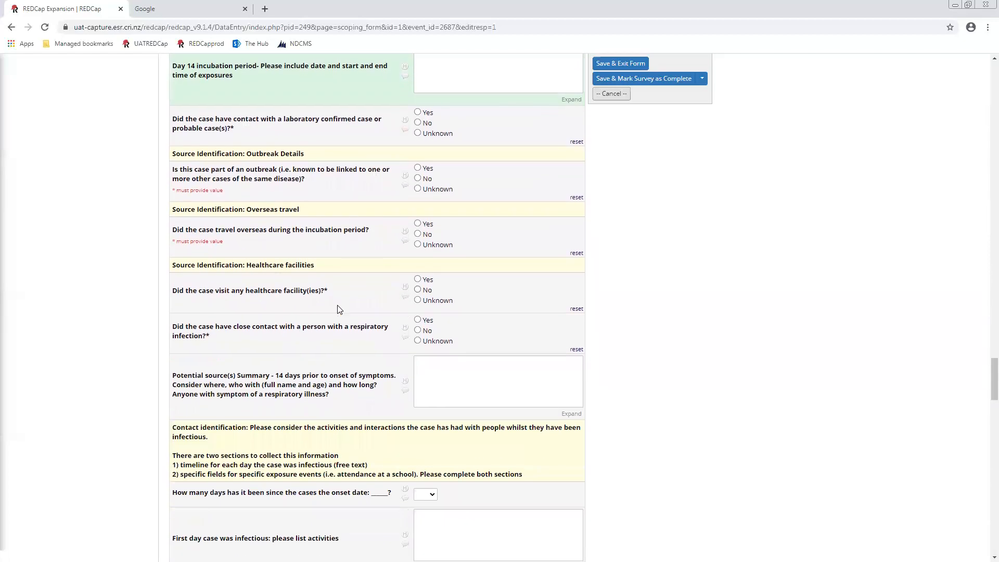
{"action": "scroll", "coordinate": [260, 327], "scroll_direction": "down", "scroll_amount": 1}
{"action": "scroll", "coordinate": [263, 330], "scroll_direction": "down", "scroll_amount": 3}
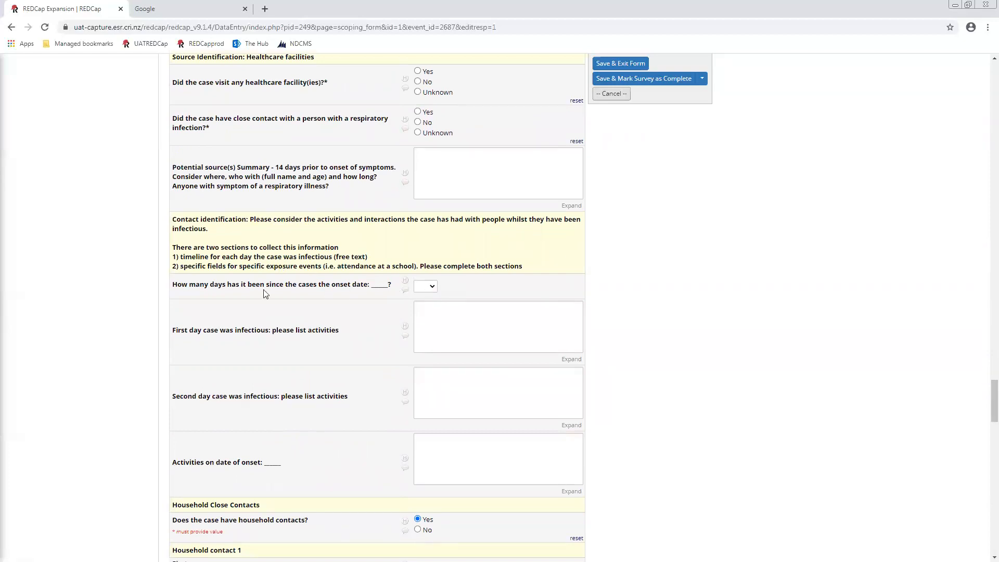
{"action": "left_click_drag", "start_coordinate": [193, 285], "coordinate": [386, 285]}
{"action": "left_click", "coordinate": [685, 266]}
{"action": "left_click", "coordinate": [378, 289]}
Return to the Basis of diagnosis section and answer No to "Was the case asymptomatic?".
{"action": "scroll", "coordinate": [620, 364], "scroll_direction": "up", "scroll_amount": 11}
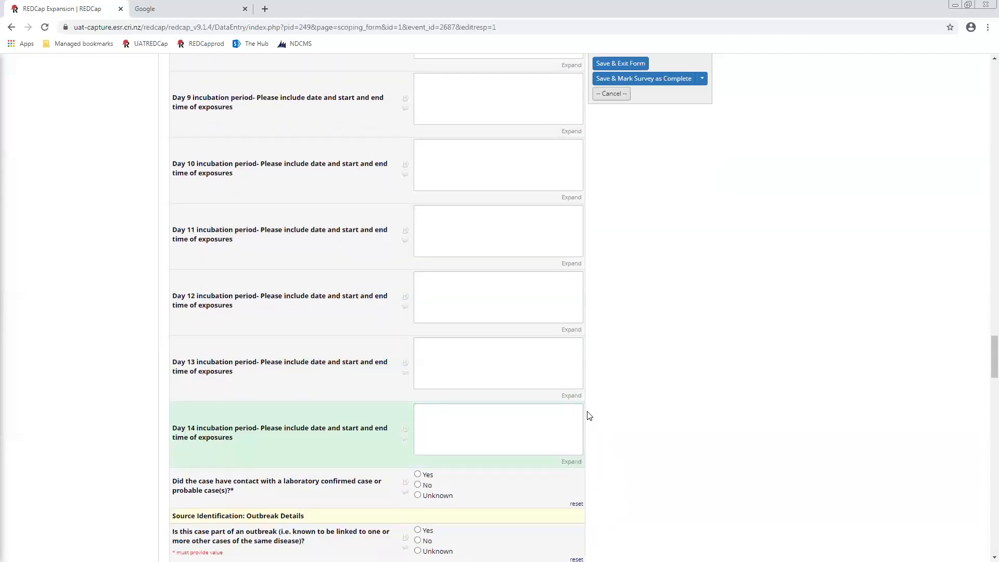
{"action": "scroll", "coordinate": [588, 415], "scroll_direction": "down", "scroll_amount": 8}
{"action": "scroll", "coordinate": [380, 404], "scroll_direction": "down", "scroll_amount": 1}
{"action": "scroll", "coordinate": [382, 414], "scroll_direction": "up", "scroll_amount": 15}
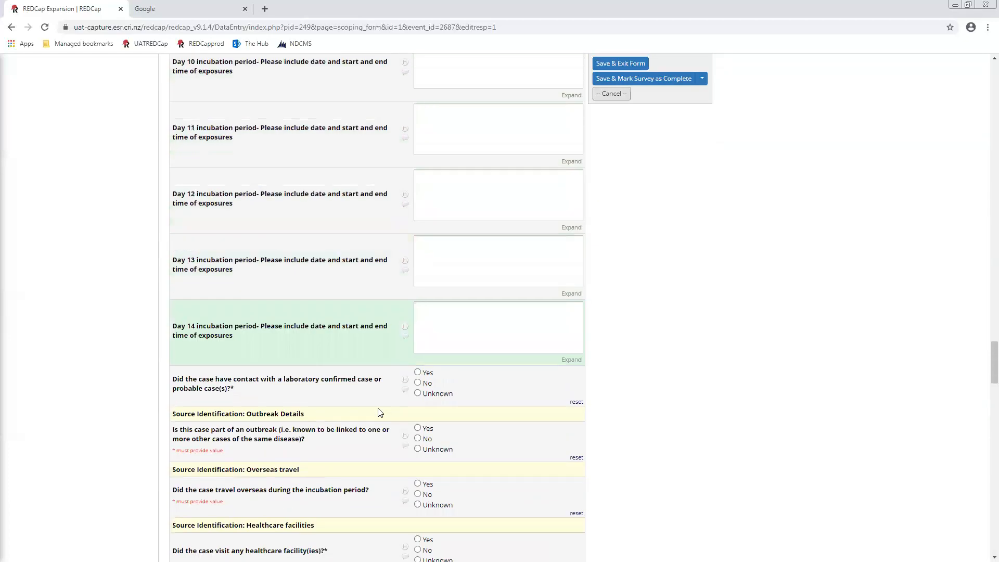
{"action": "scroll", "coordinate": [382, 414], "scroll_direction": "up", "scroll_amount": 20}
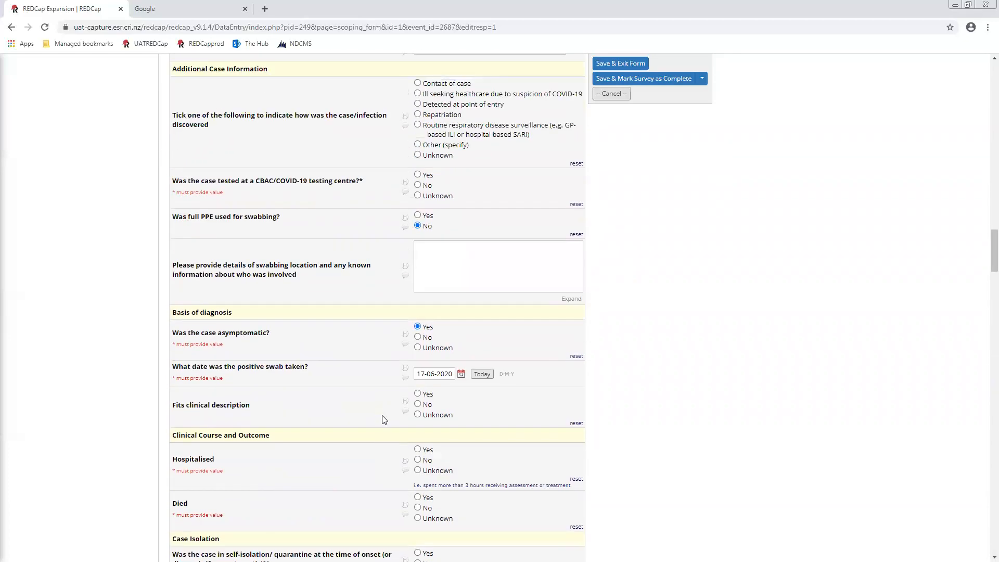
{"action": "scroll", "coordinate": [416, 414], "scroll_direction": "down", "scroll_amount": 4}
{"action": "left_click", "coordinate": [418, 337]}
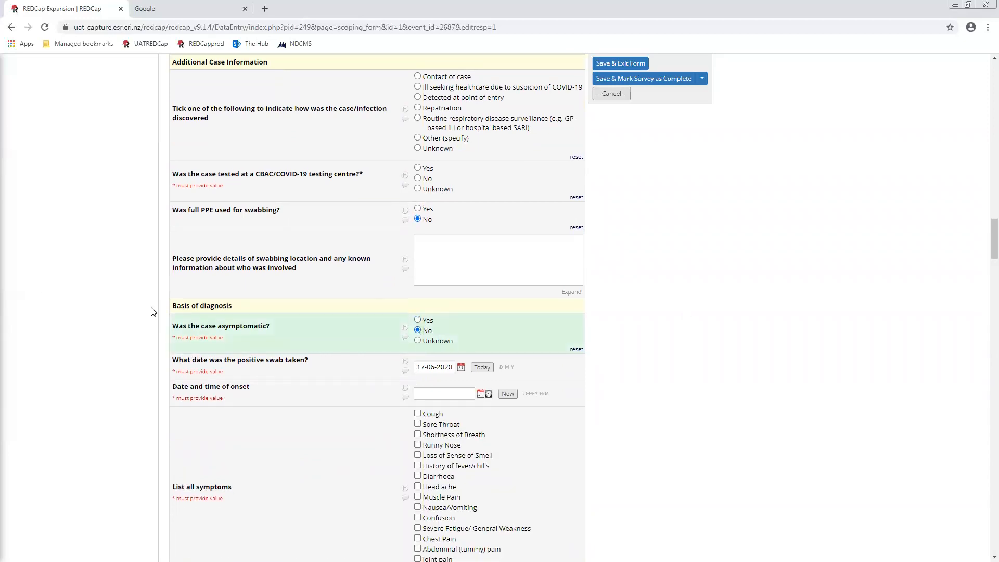
{"action": "scroll", "coordinate": [154, 312], "scroll_direction": "down", "scroll_amount": 3}
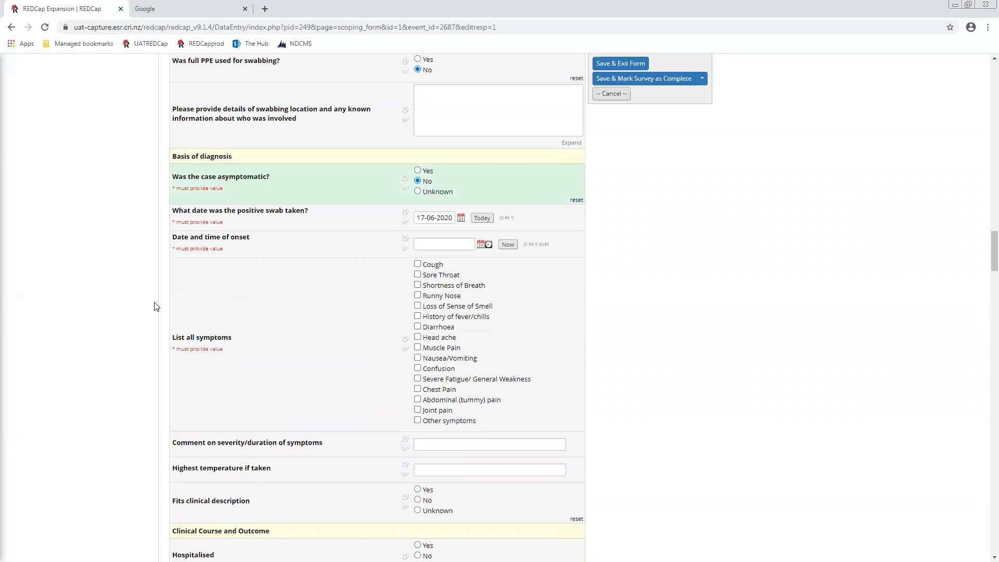
{"action": "left_click", "coordinate": [482, 248]}
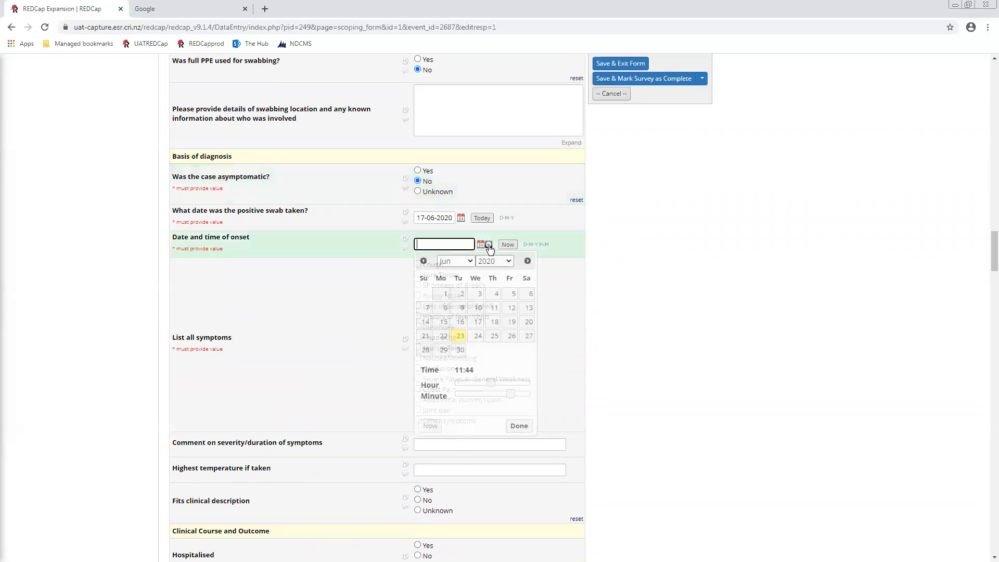
{"action": "left_click", "coordinate": [478, 308]}
{"action": "left_click", "coordinate": [518, 426]}
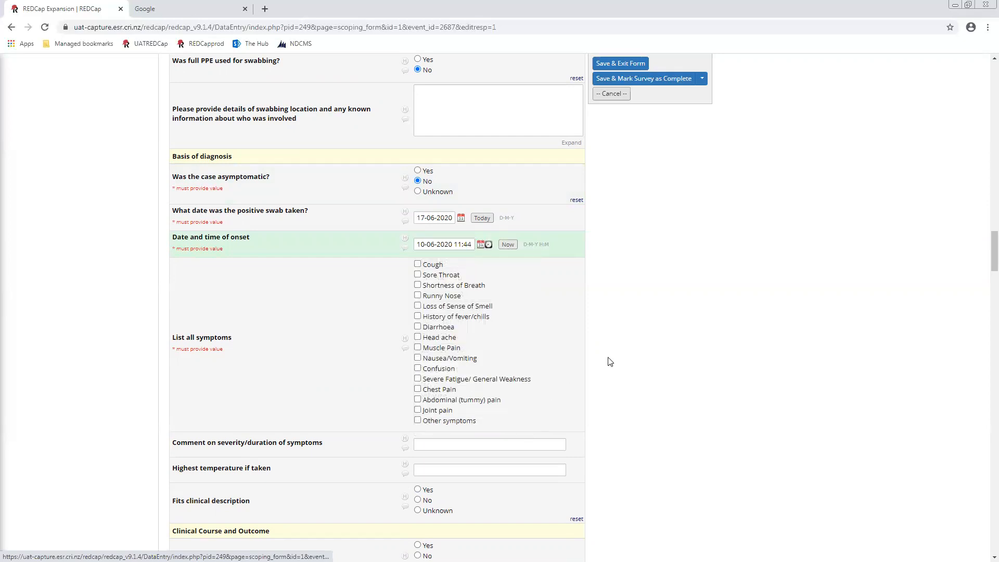
Highlight the onset date in the Contact identification question and select 8 as the number of days since onset.
{"action": "scroll", "coordinate": [606, 358], "scroll_direction": "down", "scroll_amount": 6}
{"action": "scroll", "coordinate": [606, 355], "scroll_direction": "down", "scroll_amount": 20}
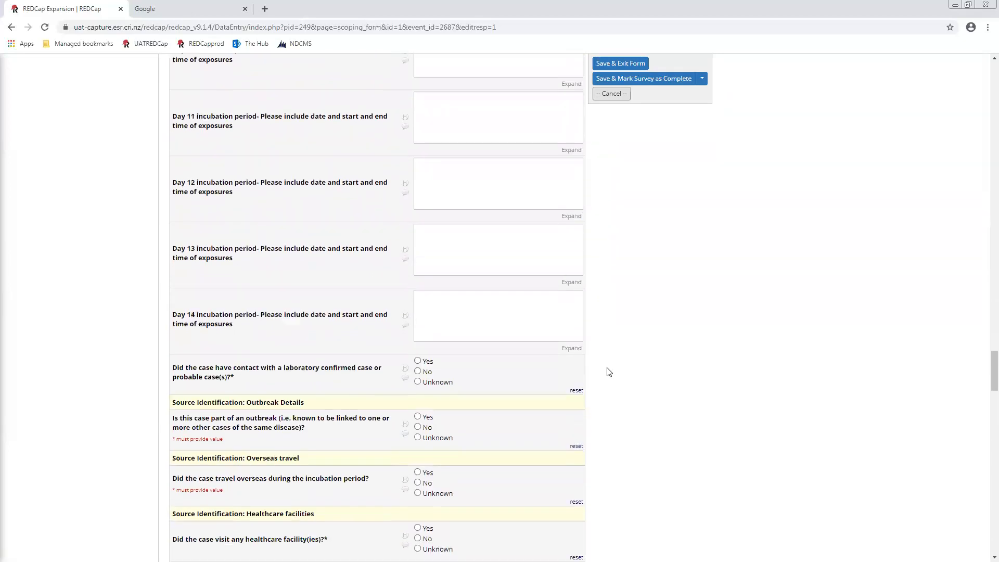
{"action": "scroll", "coordinate": [611, 371], "scroll_direction": "down", "scroll_amount": 3}
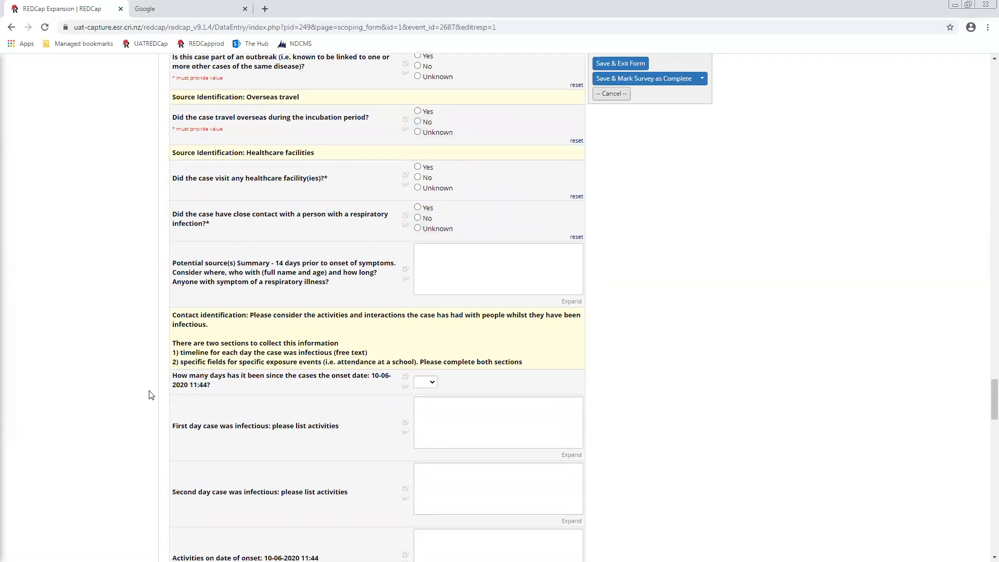
{"action": "left_click_drag", "start_coordinate": [198, 385], "coordinate": [318, 375]}
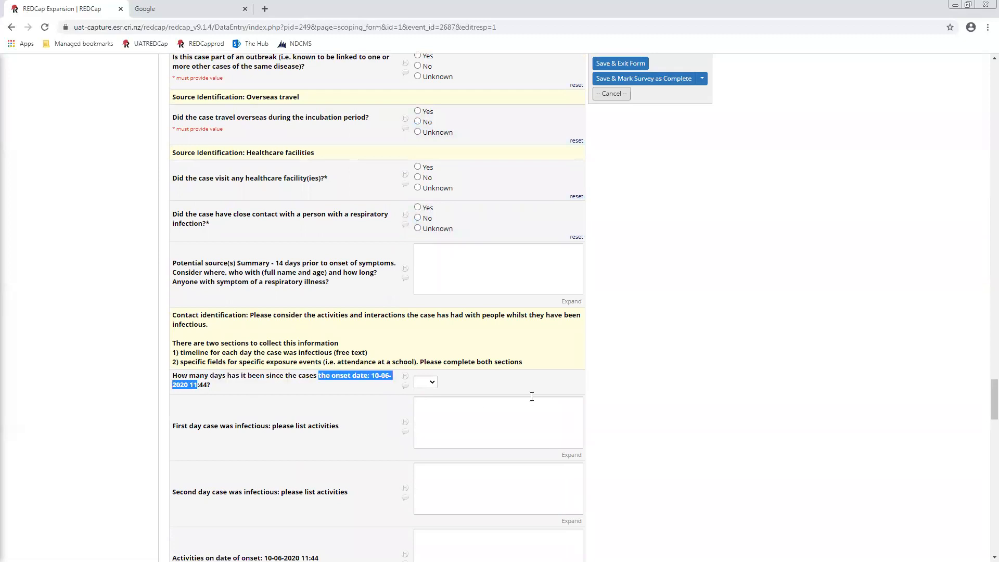
{"action": "left_click", "coordinate": [445, 388]}
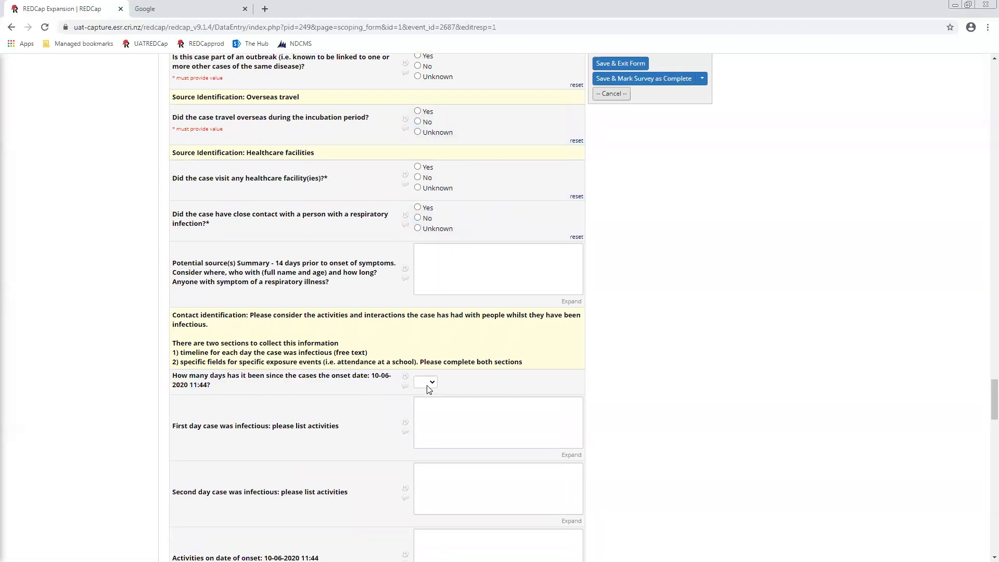
{"action": "left_click", "coordinate": [427, 385]}
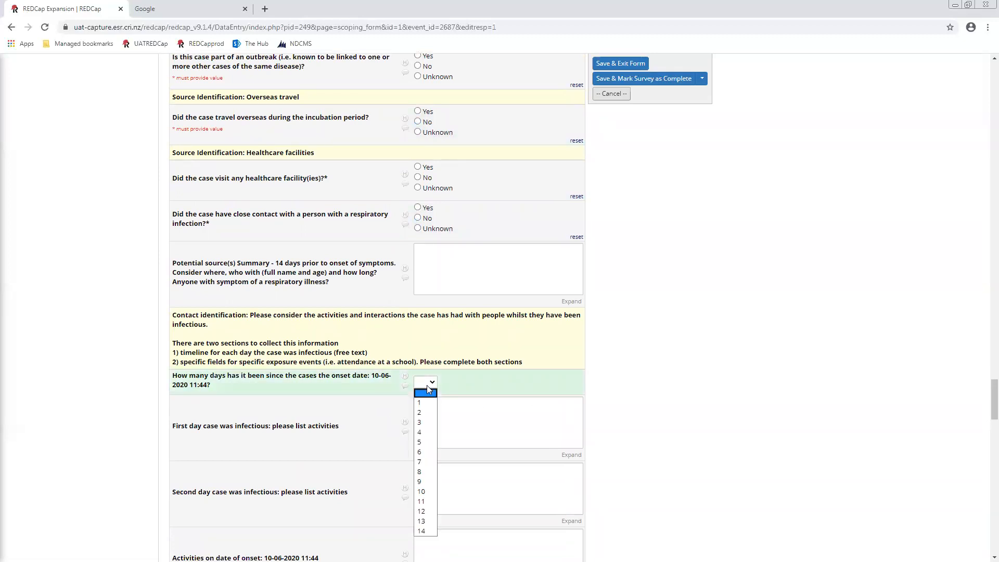
{"action": "left_click", "coordinate": [428, 471]}
Go through the daily activity fields from the first infectious day and place the cursor in "Activities 8 days after onset".
{"action": "scroll", "coordinate": [535, 196], "scroll_direction": "down", "scroll_amount": 7}
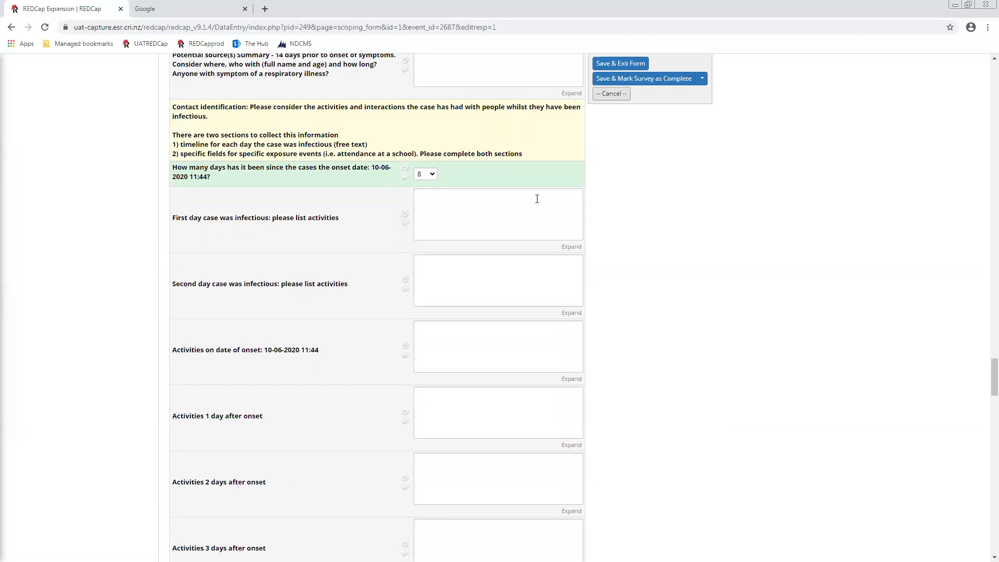
{"action": "scroll", "coordinate": [488, 229], "scroll_direction": "up", "scroll_amount": 3}
{"action": "scroll", "coordinate": [484, 236], "scroll_direction": "down", "scroll_amount": 8}
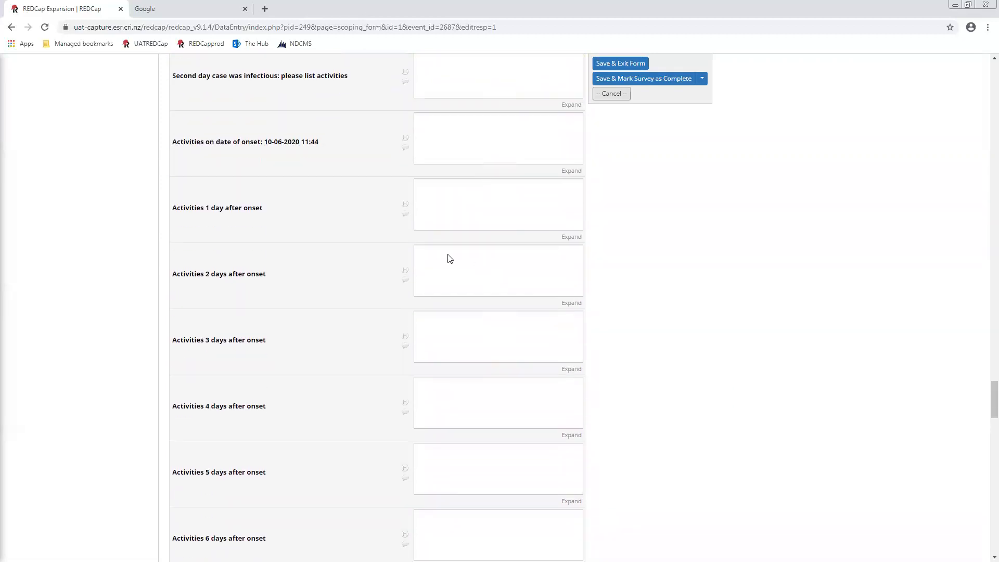
{"action": "scroll", "coordinate": [464, 452], "scroll_direction": "down", "scroll_amount": 1}
{"action": "left_click", "coordinate": [508, 420]}
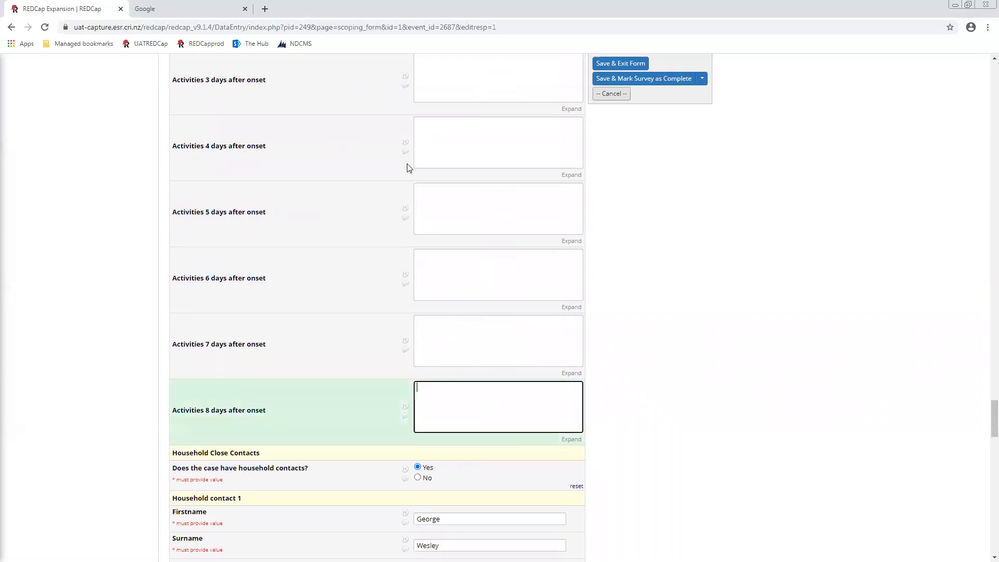
Return to the Contact identification section and set the number of days since the onset date to 2.
{"action": "scroll", "coordinate": [538, 362], "scroll_direction": "up", "scroll_amount": 7}
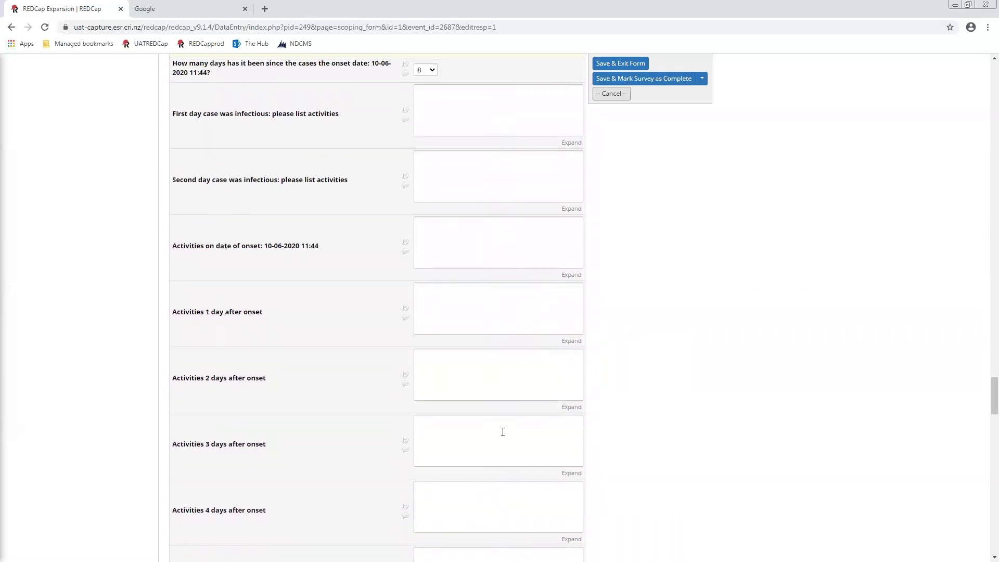
{"action": "left_click", "coordinate": [482, 233]}
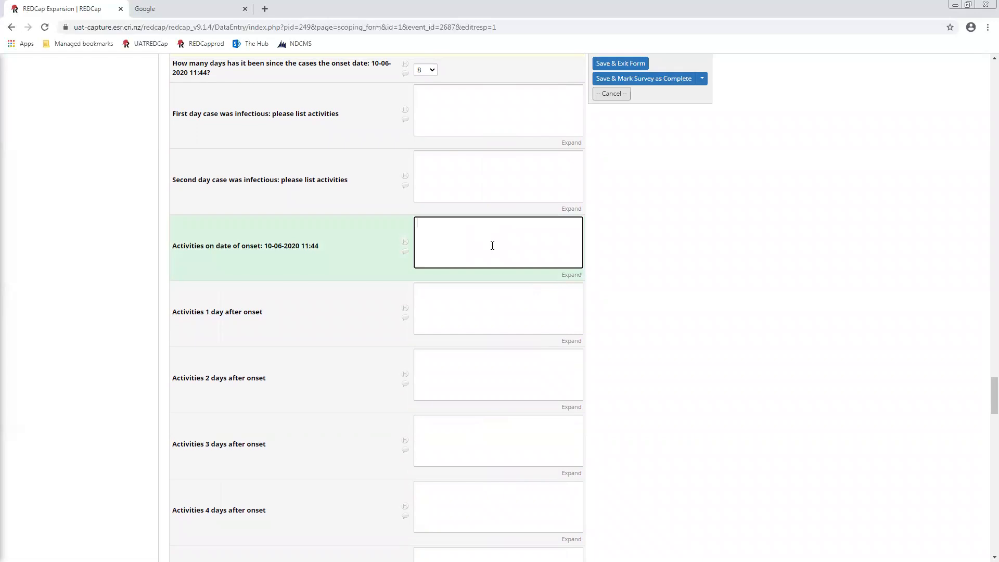
{"action": "scroll", "coordinate": [288, 218], "scroll_direction": "down", "scroll_amount": 1}
{"action": "scroll", "coordinate": [510, 206], "scroll_direction": "up", "scroll_amount": 5}
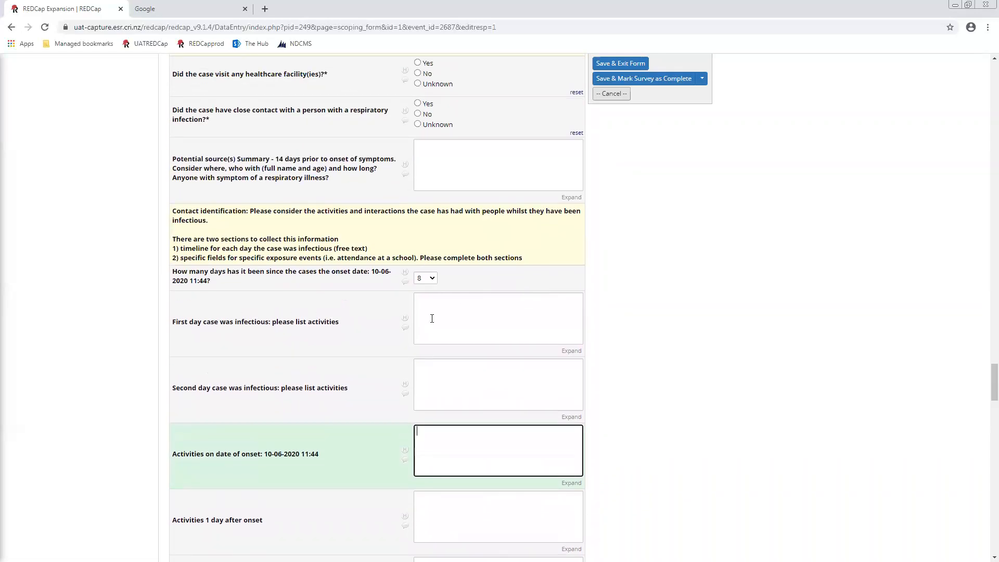
{"action": "left_click", "coordinate": [426, 278]}
{"action": "left_click", "coordinate": [422, 292]}
Go through the daily activity fields from "Activities 2 days after onset" back to "Activities on date of onset".
{"action": "scroll", "coordinate": [685, 438], "scroll_direction": "down", "scroll_amount": 3}
{"action": "scroll", "coordinate": [685, 439], "scroll_direction": "down", "scroll_amount": 2}
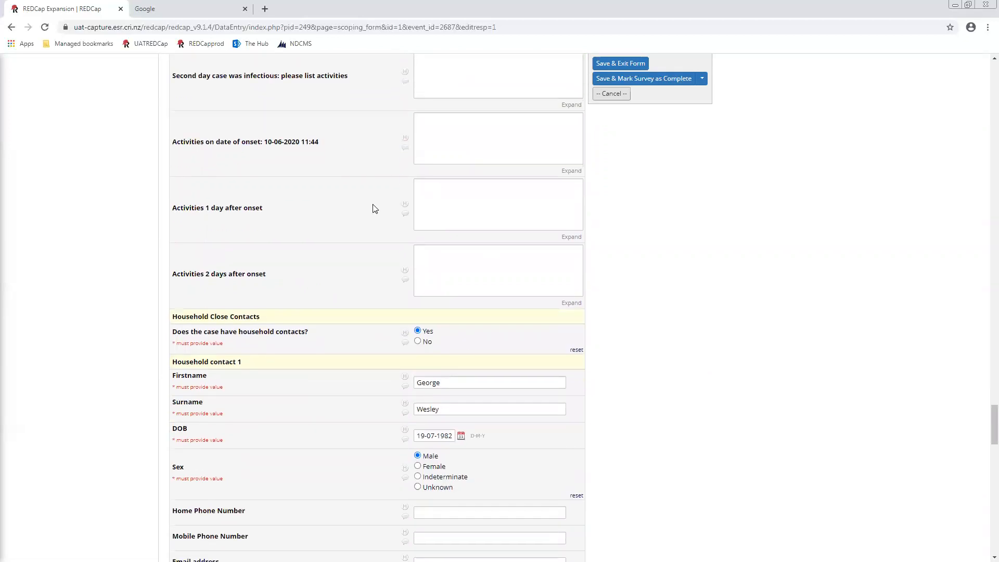
{"action": "left_click", "coordinate": [549, 280]}
{"action": "left_click", "coordinate": [492, 214]}
{"action": "left_click", "coordinate": [459, 145]}
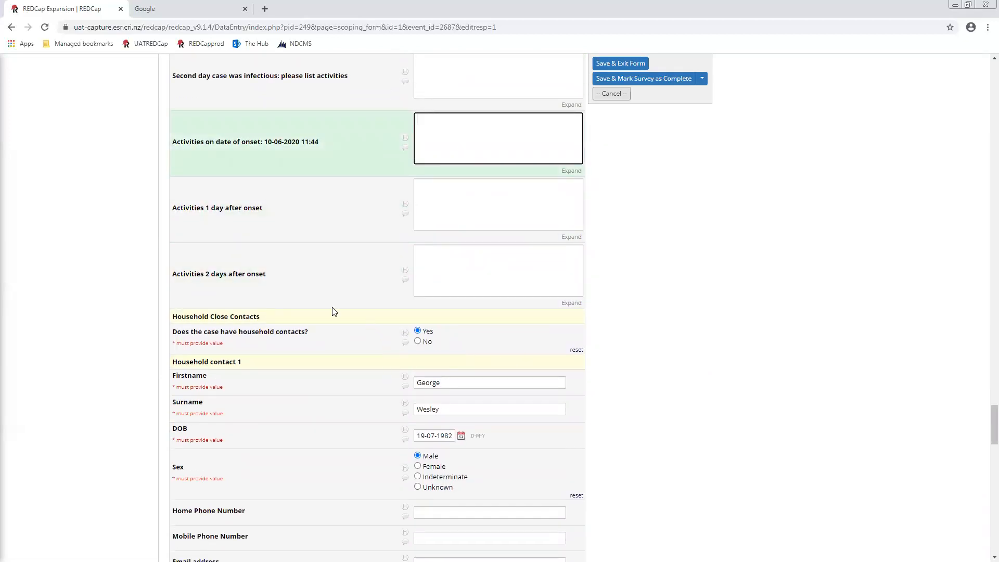
{"action": "scroll", "coordinate": [368, 93], "scroll_direction": "up", "scroll_amount": 2}
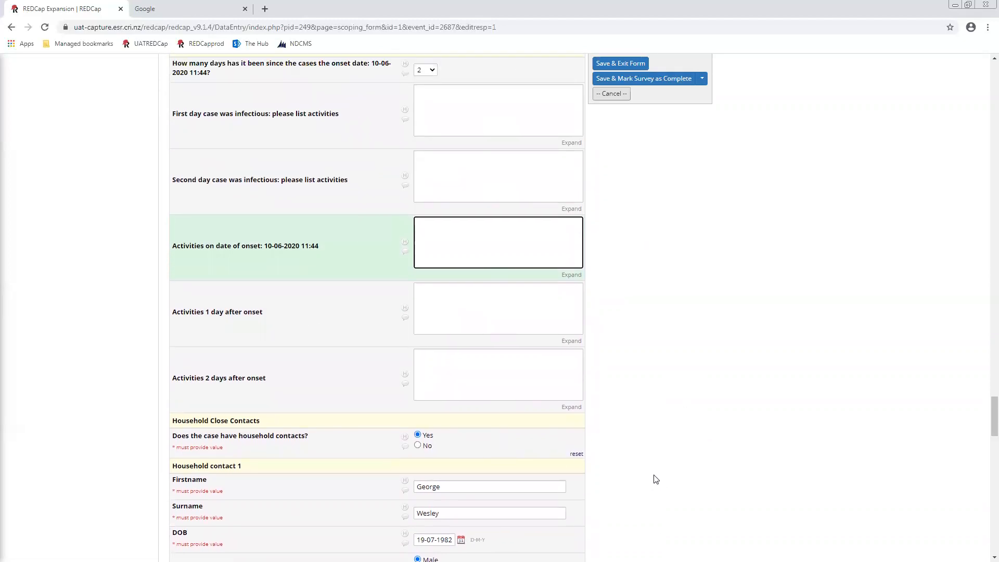
Review the Household Close Contacts section and highlight the "Household contact 1" heading.
{"action": "scroll", "coordinate": [654, 474], "scroll_direction": "down", "scroll_amount": 5}
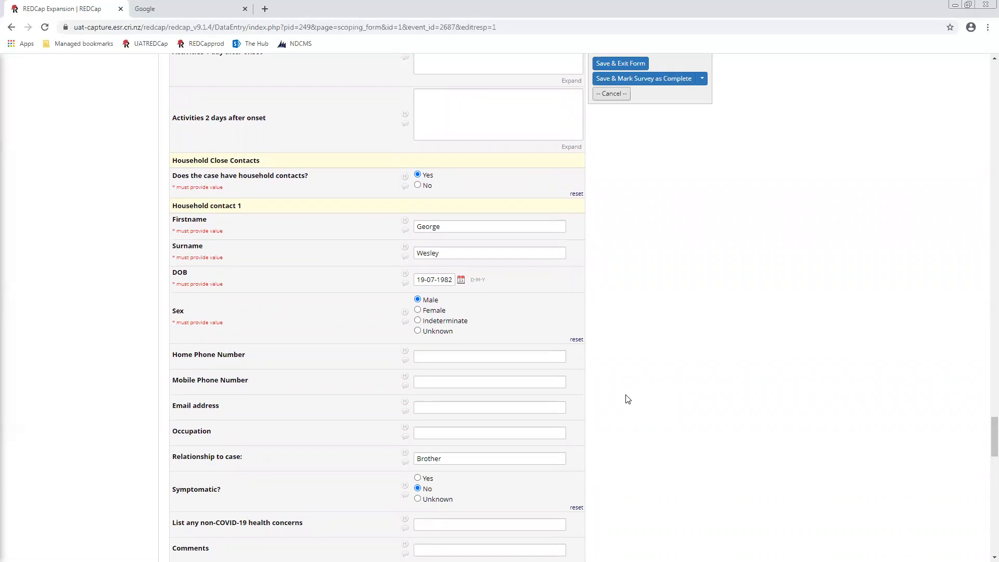
{"action": "scroll", "coordinate": [630, 403], "scroll_direction": "down", "scroll_amount": 2}
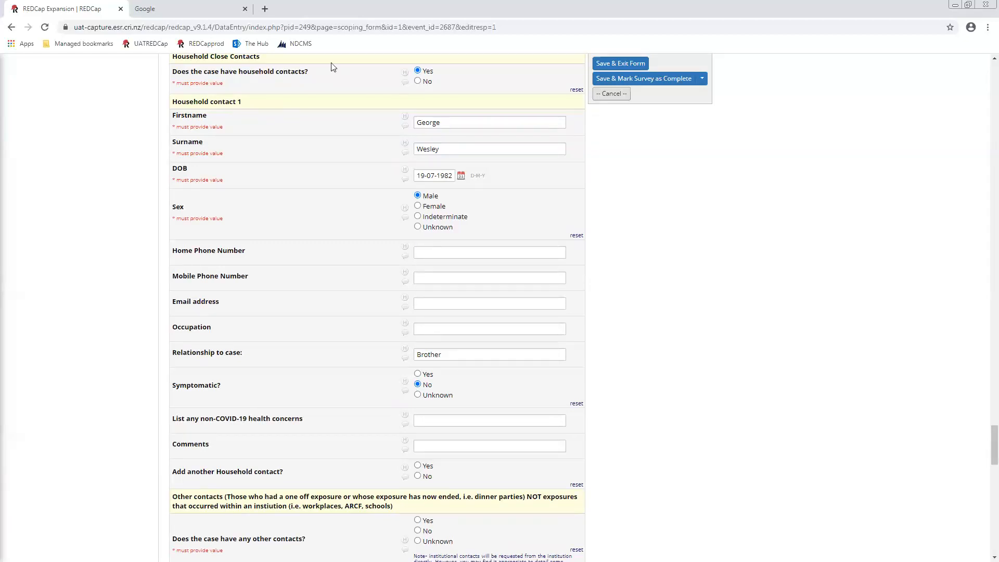
{"action": "left_click_drag", "start_coordinate": [243, 102], "coordinate": [163, 105]}
{"action": "left_click", "coordinate": [155, 134]}
{"action": "scroll", "coordinate": [117, 311], "scroll_direction": "down", "scroll_amount": 1}
{"action": "scroll", "coordinate": [102, 328], "scroll_direction": "up", "scroll_amount": 1}
{"action": "scroll", "coordinate": [749, 345], "scroll_direction": "down", "scroll_amount": 3}
{"action": "scroll", "coordinate": [744, 350], "scroll_direction": "up", "scroll_amount": 3}
Answer Yes to "Add another Household contact?" for household contacts 1 and 2 and look through the added contact fields.
{"action": "left_click", "coordinate": [425, 467]}
{"action": "scroll", "coordinate": [428, 473], "scroll_direction": "down", "scroll_amount": 5}
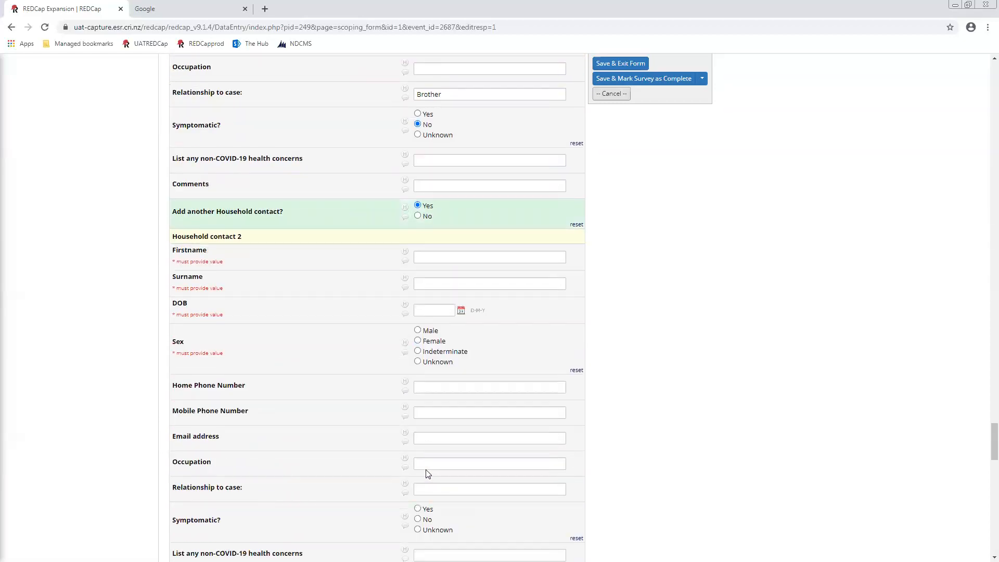
{"action": "scroll", "coordinate": [453, 485], "scroll_direction": "down", "scroll_amount": 5}
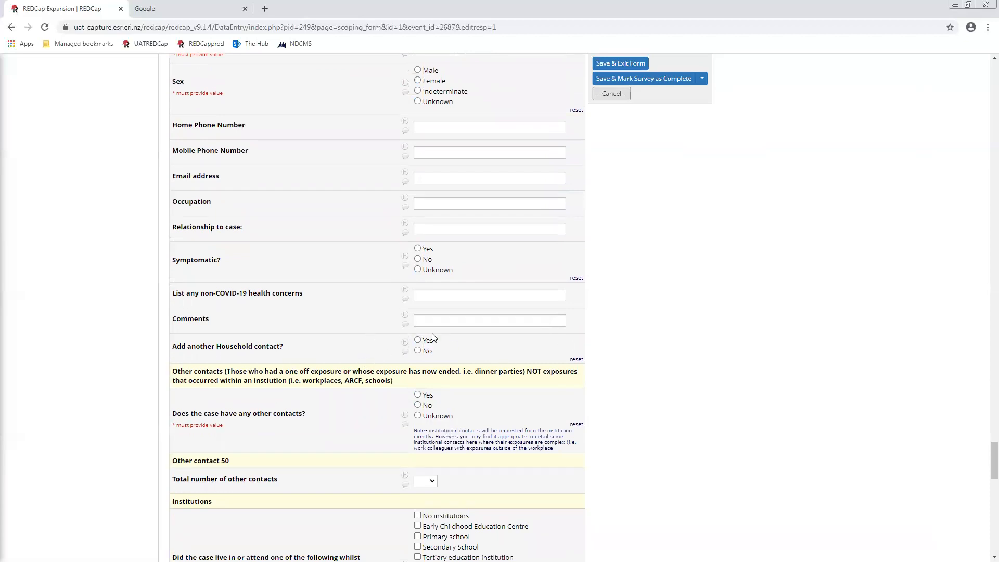
{"action": "left_click", "coordinate": [418, 340]}
{"action": "scroll", "coordinate": [390, 347], "scroll_direction": "down", "scroll_amount": 5}
{"action": "scroll", "coordinate": [366, 463], "scroll_direction": "up", "scroll_amount": 7}
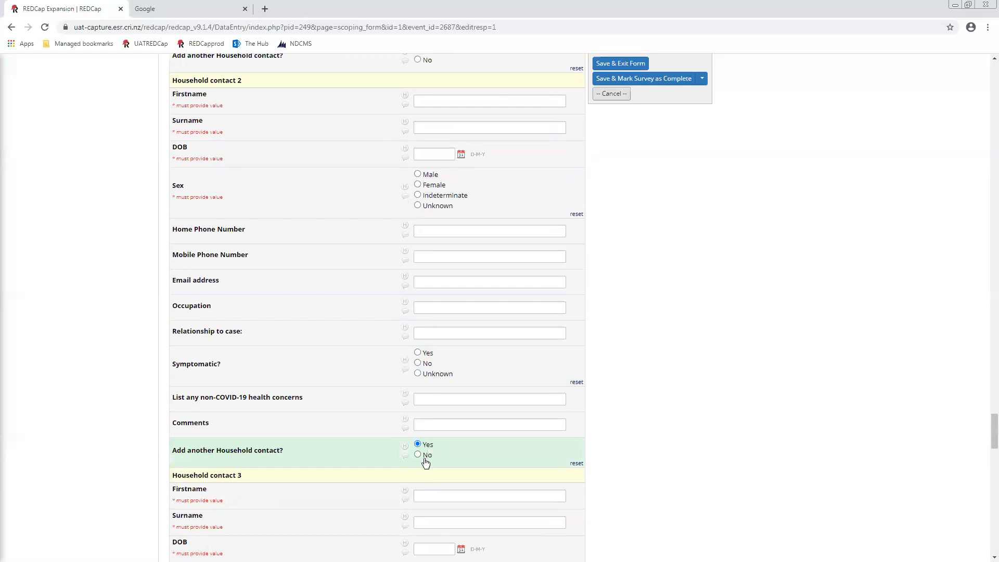
Answer No to "Add another Household contact?" for household contact 2 and household contact 1.
{"action": "left_click", "coordinate": [422, 454]}
{"action": "scroll", "coordinate": [421, 243], "scroll_direction": "up", "scroll_amount": 3}
{"action": "left_click", "coordinate": [419, 217]}
{"action": "left_click", "coordinate": [545, 171]}
{"action": "scroll", "coordinate": [466, 288], "scroll_direction": "down", "scroll_amount": 4}
{"action": "scroll", "coordinate": [464, 289], "scroll_direction": "up", "scroll_amount": 3}
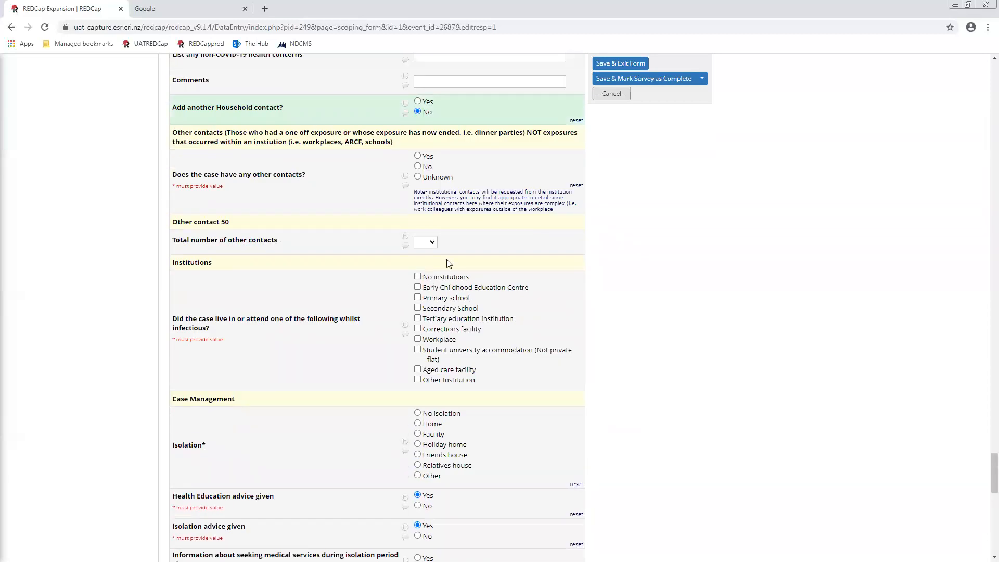
Highlight the "Does the case have any other contacts?" question, its note on institutional contacts and the Other contacts heading text.
{"action": "left_click_drag", "start_coordinate": [173, 174], "coordinate": [492, 192]}
{"action": "left_click", "coordinate": [648, 193]}
{"action": "left_click_drag", "start_coordinate": [559, 203], "coordinate": [396, 150]}
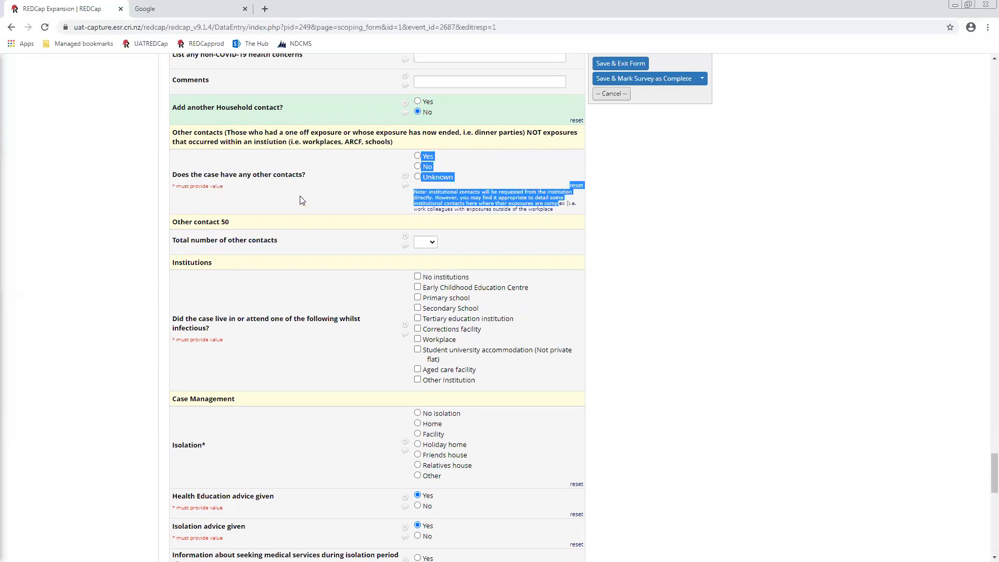
{"action": "left_click", "coordinate": [370, 157]}
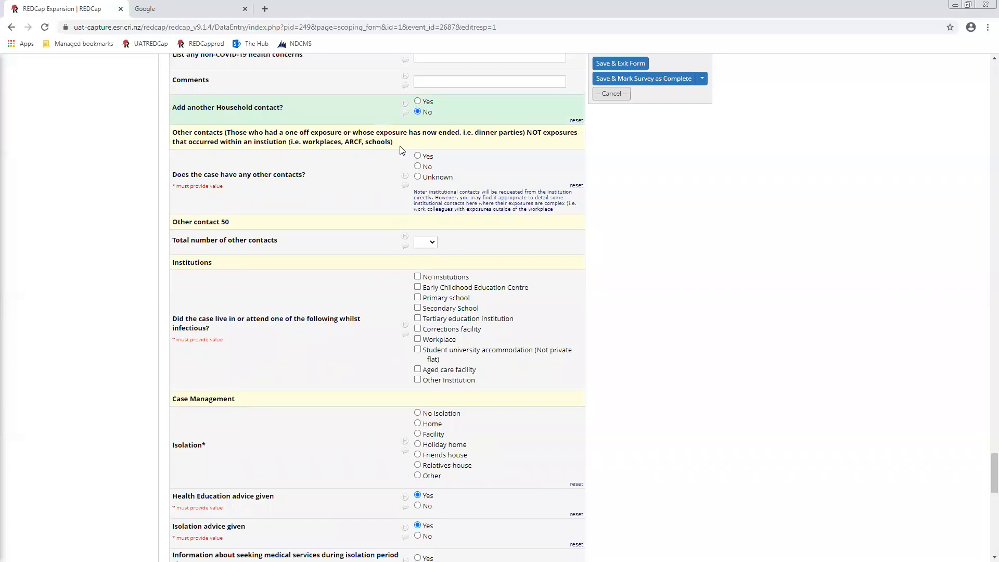
{"action": "left_click_drag", "start_coordinate": [388, 136], "coordinate": [423, 133]}
Answer Yes to "Does the case have any other contacts?" and go to the Other contact 1 fields.
{"action": "left_click", "coordinate": [417, 156]}
{"action": "scroll", "coordinate": [425, 407], "scroll_direction": "down", "scroll_amount": 3}
{"action": "scroll", "coordinate": [425, 406], "scroll_direction": "down", "scroll_amount": 4}
Highlight the Contact group type options, select Public transport and place the cursor in "Date and time of exposure".
{"action": "left_click_drag", "start_coordinate": [461, 285], "coordinate": [418, 208]}
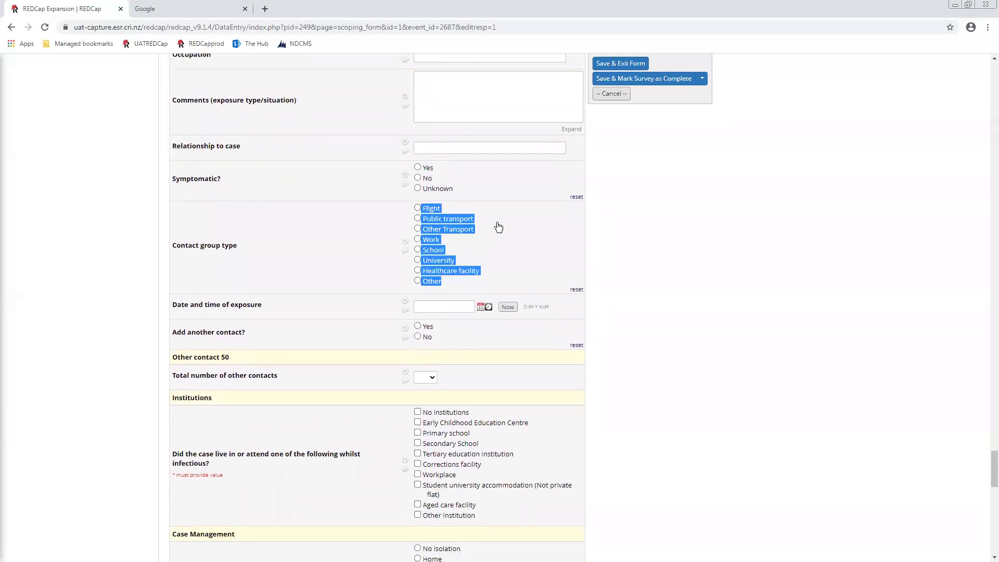
{"action": "left_click", "coordinate": [466, 218]}
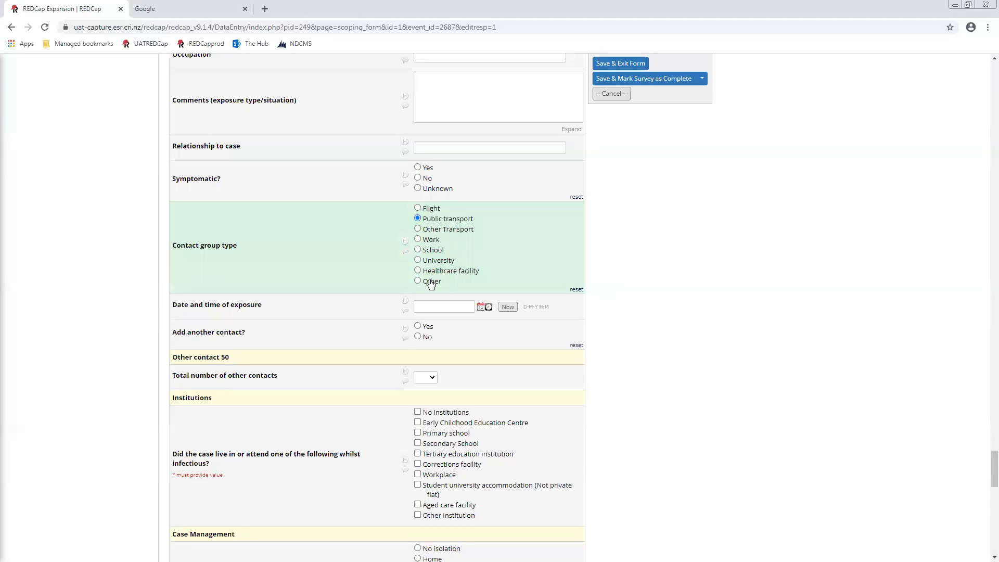
{"action": "scroll", "coordinate": [430, 304], "scroll_direction": "down", "scroll_amount": 1}
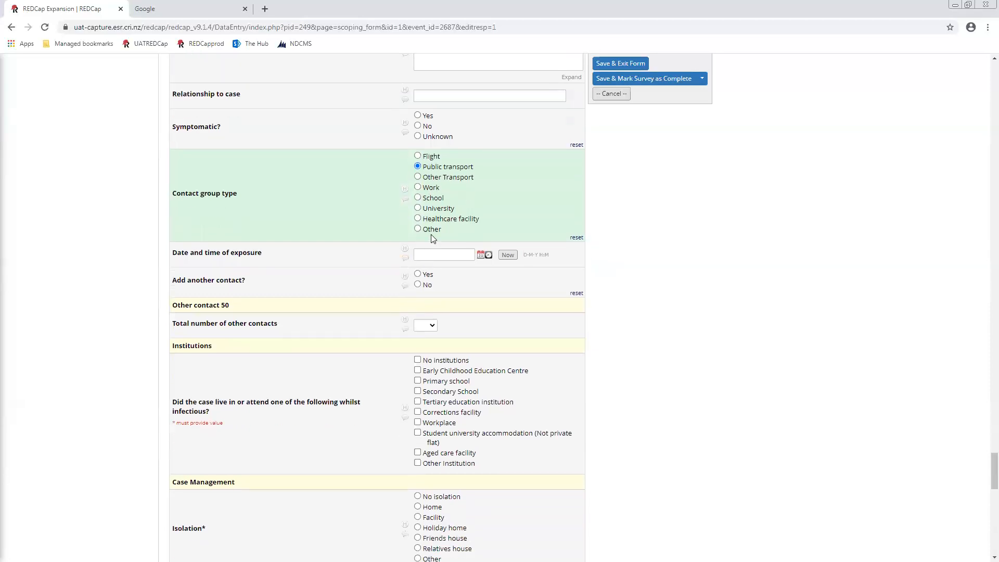
{"action": "left_click", "coordinate": [441, 254]}
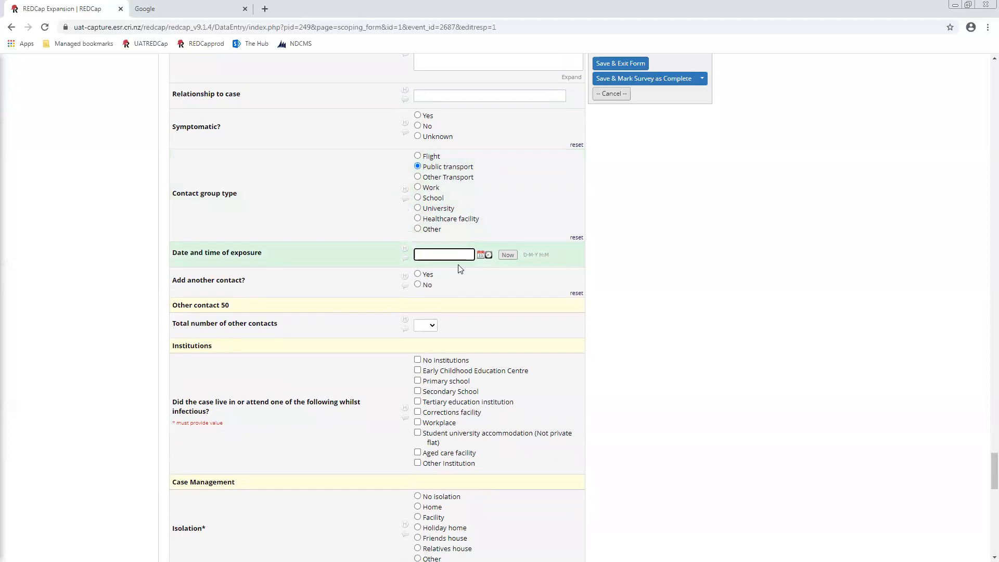
{"action": "scroll", "coordinate": [459, 268], "scroll_direction": "down", "scroll_amount": 1}
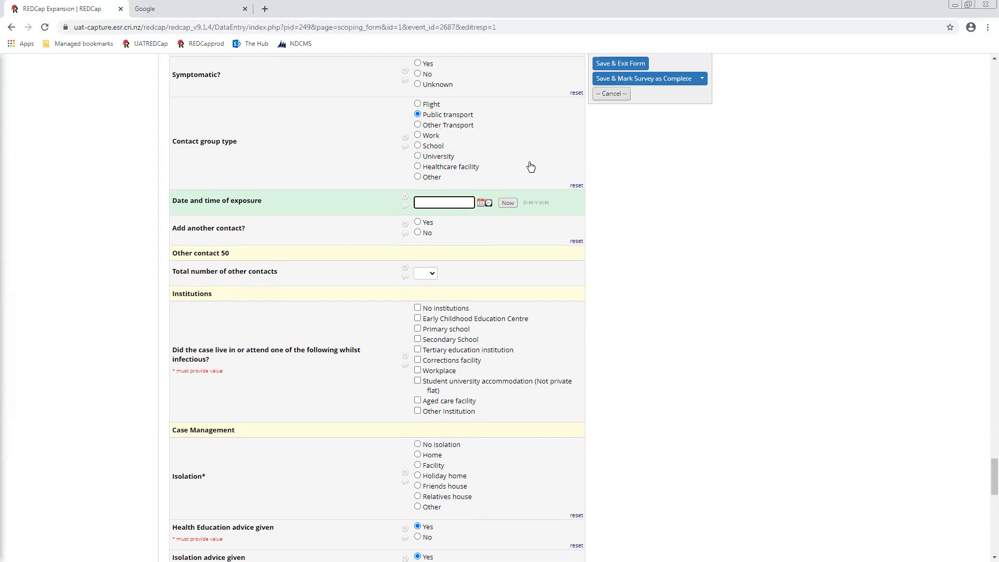
Set the Contact group type to Other, leaving Other details blank, and go to the "Date and time of exposure" field.
{"action": "left_click", "coordinate": [579, 198]}
{"action": "left_click", "coordinate": [432, 177]}
{"action": "left_click", "coordinate": [448, 206]}
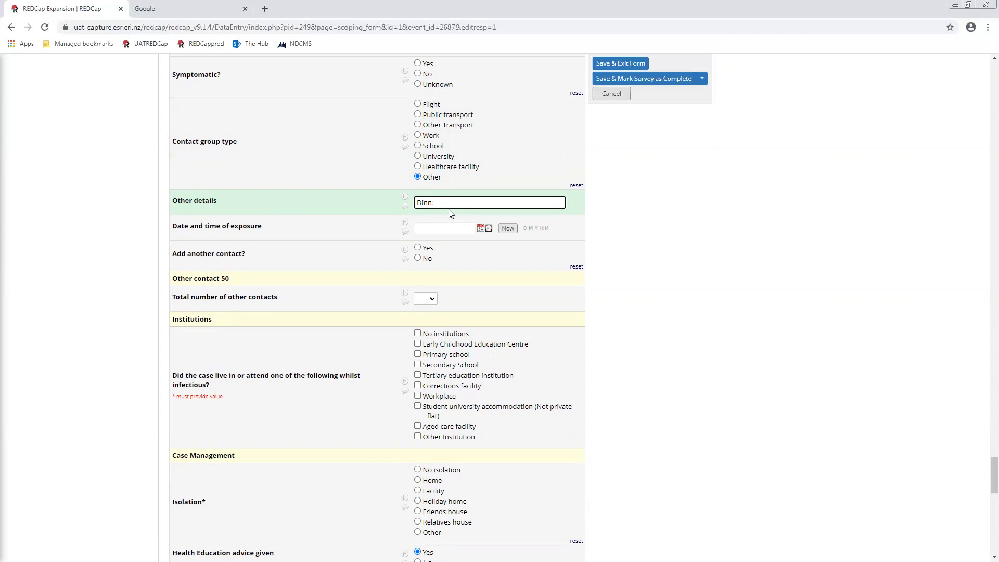
{"action": "left_click", "coordinate": [479, 228]}
{"action": "left_click", "coordinate": [480, 229]}
{"action": "left_click", "coordinate": [481, 229]}
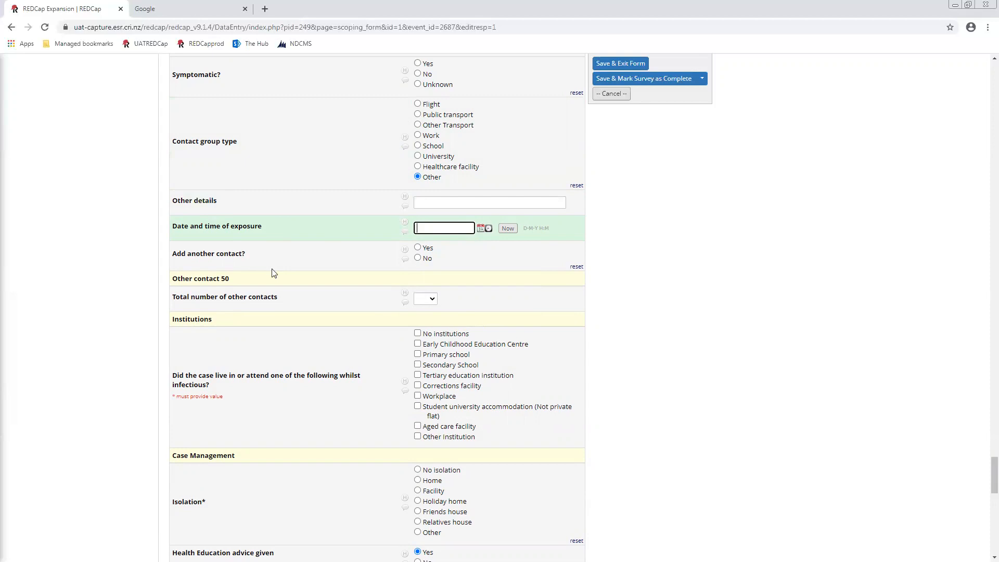
Highlight the "Other contact 50" heading and review the other contact fields above it.
{"action": "left_click", "coordinate": [572, 279]}
{"action": "scroll", "coordinate": [242, 168], "scroll_direction": "down", "scroll_amount": 2}
{"action": "left_click_drag", "start_coordinate": [235, 178], "coordinate": [160, 176]}
{"action": "left_click_drag", "start_coordinate": [239, 174], "coordinate": [297, 180]}
{"action": "scroll", "coordinate": [296, 180], "scroll_direction": "down", "scroll_amount": 2}
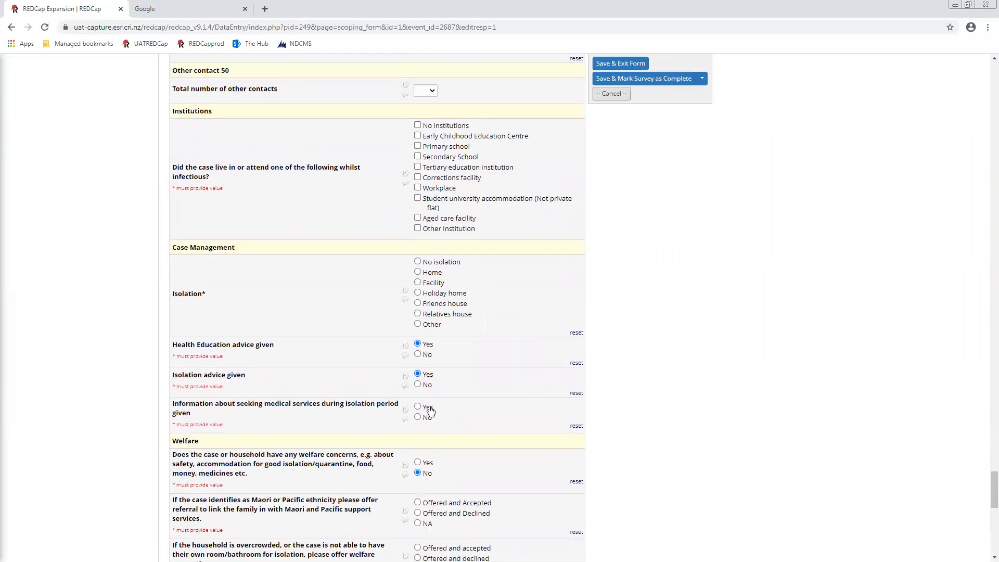
{"action": "scroll", "coordinate": [435, 412], "scroll_direction": "up", "scroll_amount": 3}
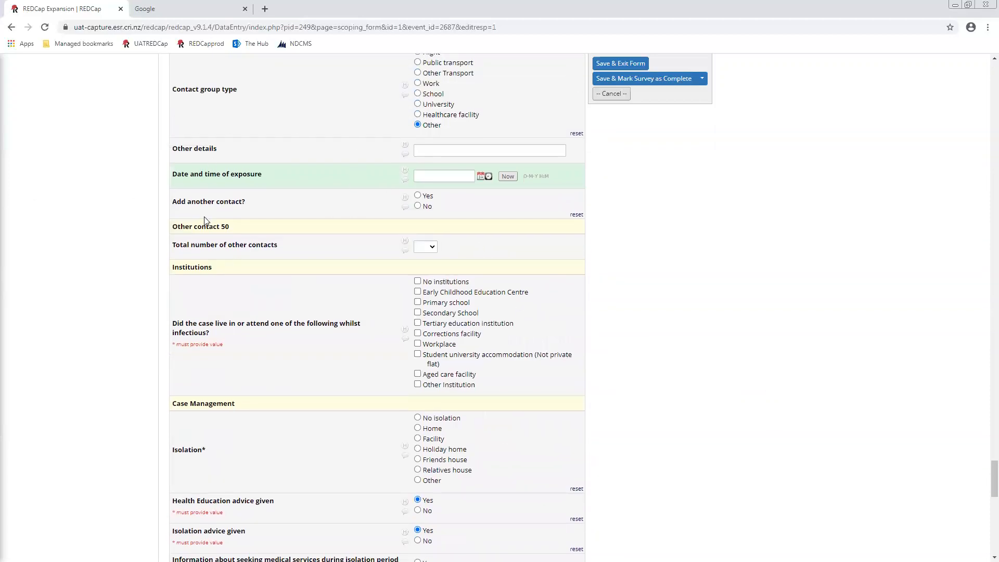
{"action": "scroll", "coordinate": [260, 228], "scroll_direction": "up", "scroll_amount": 6}
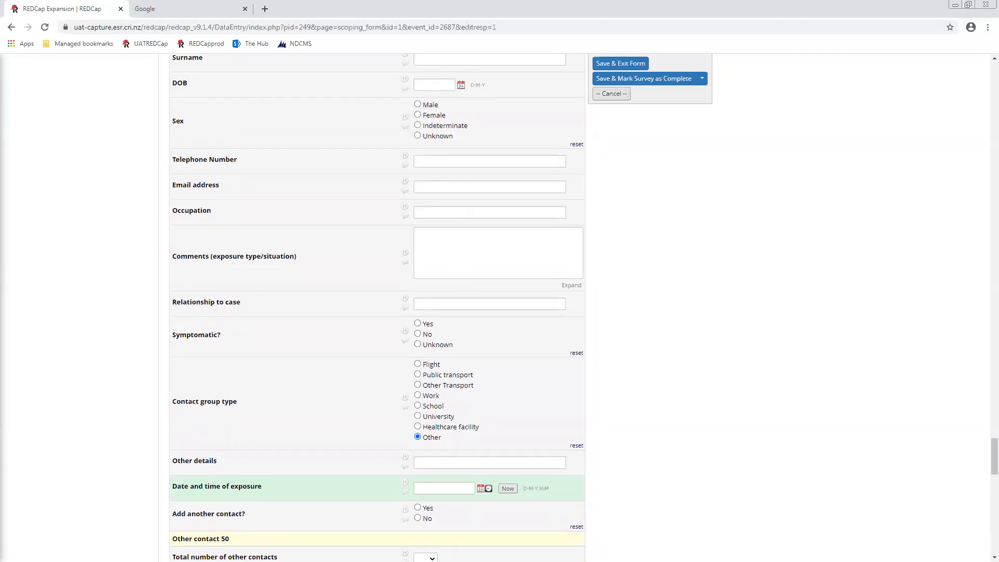
{"action": "scroll", "coordinate": [515, 279], "scroll_direction": "down", "scroll_amount": 2}
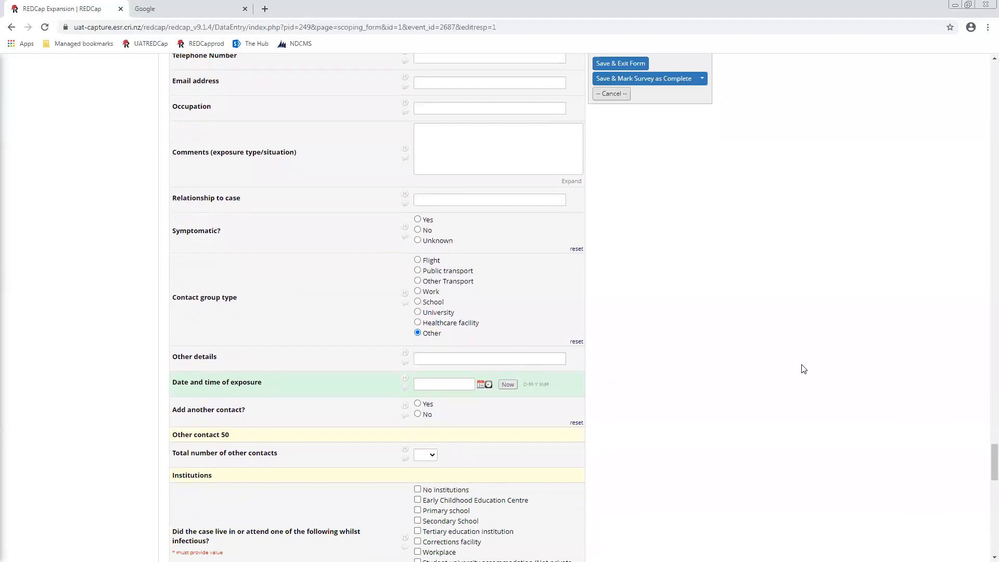
{"action": "scroll", "coordinate": [803, 369], "scroll_direction": "down", "scroll_amount": 4}
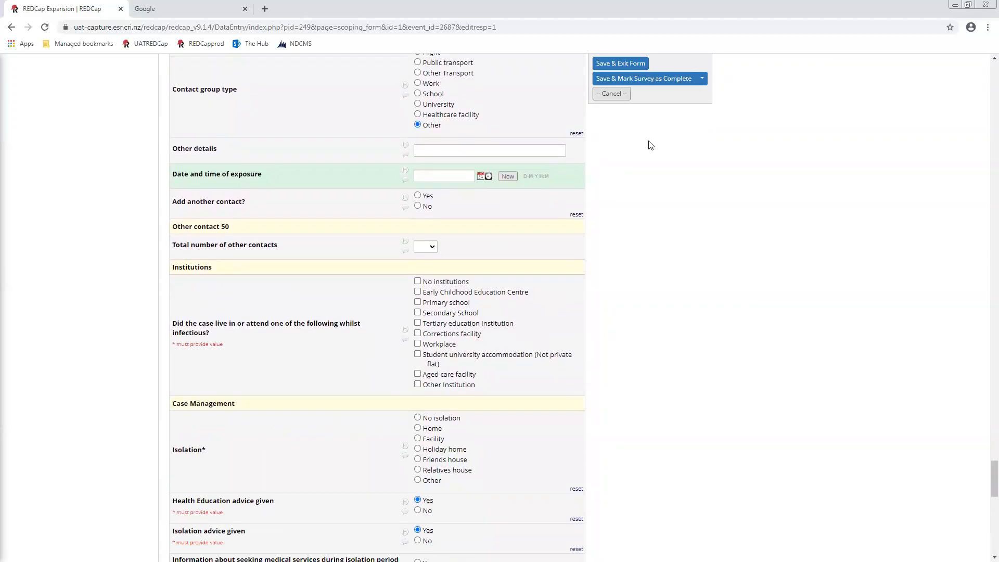
Examine the choices for "Total number of other contacts" and highlight the "Other contact 1" heading.
{"action": "left_click", "coordinate": [432, 247]}
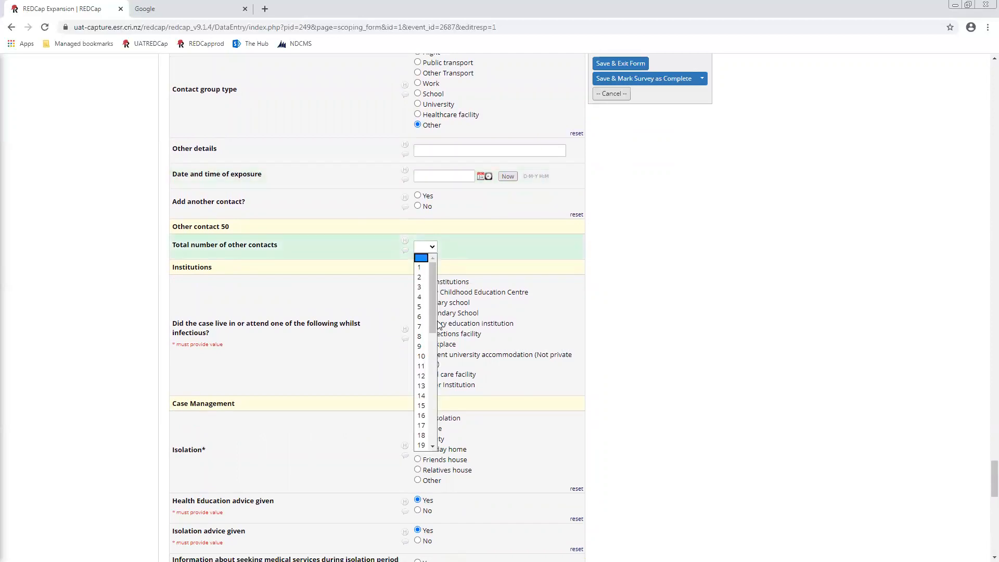
{"action": "scroll", "coordinate": [438, 324], "scroll_direction": "down", "scroll_amount": 2}
{"action": "scroll", "coordinate": [346, 223], "scroll_direction": "up", "scroll_amount": 3}
{"action": "scroll", "coordinate": [308, 198], "scroll_direction": "up", "scroll_amount": 6}
{"action": "left_click_drag", "start_coordinate": [227, 171], "coordinate": [207, 171]}
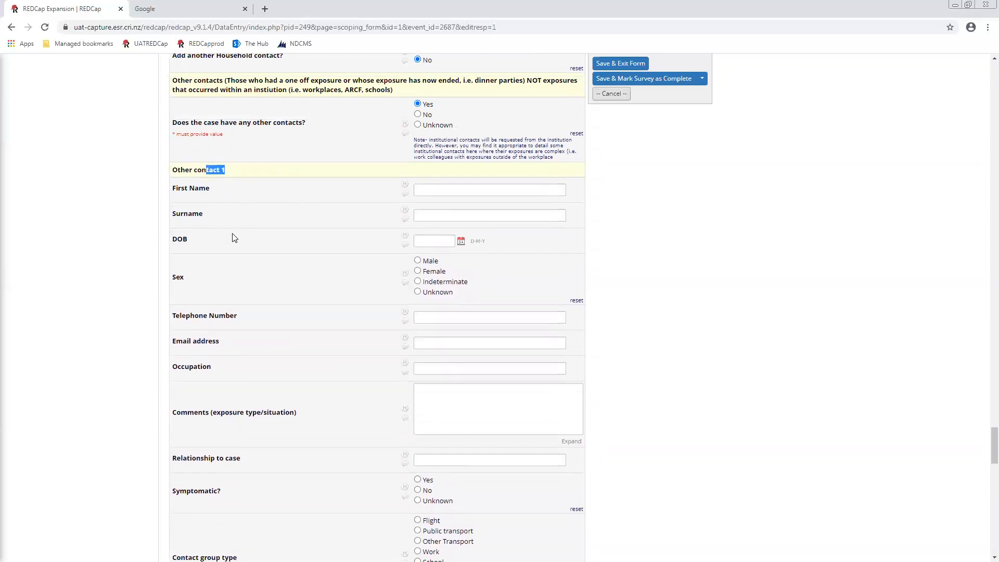
In the Institutions question, select Secondary School with No institutions cleared, and place the cursor in the high school name field.
{"action": "scroll", "coordinate": [275, 261], "scroll_direction": "down", "scroll_amount": 4}
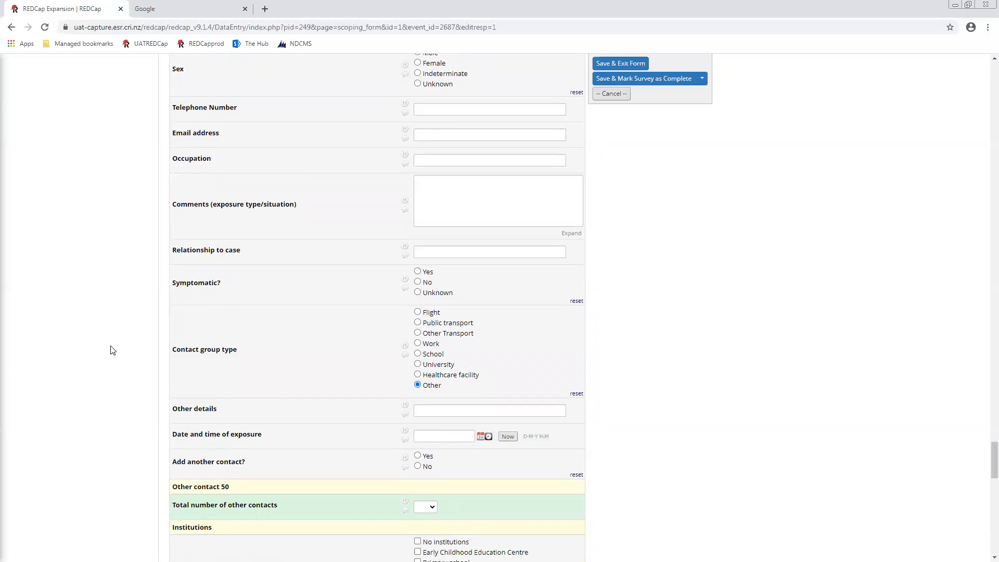
{"action": "scroll", "coordinate": [783, 353], "scroll_direction": "down", "scroll_amount": 4}
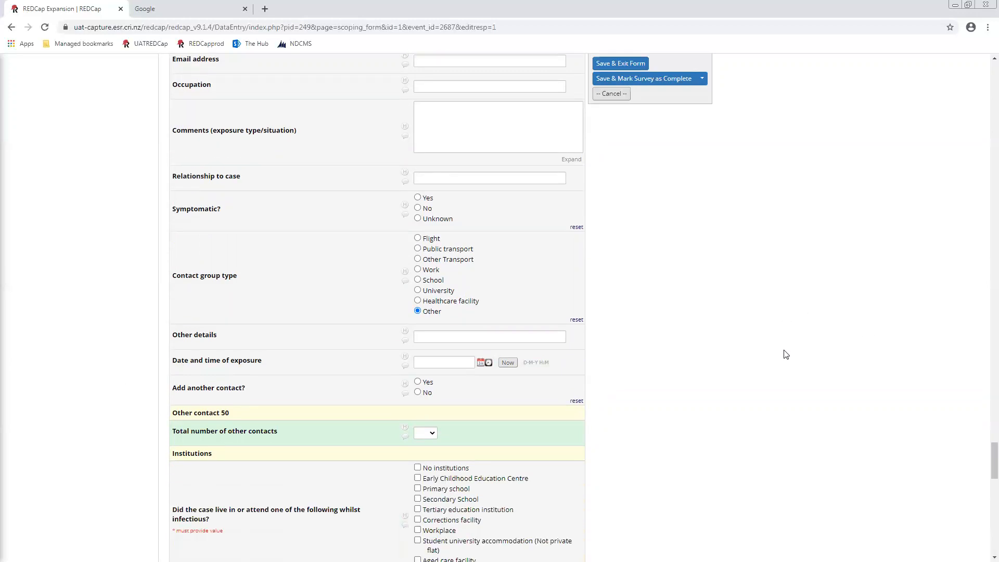
{"action": "scroll", "coordinate": [763, 359], "scroll_direction": "down", "scroll_amount": 1}
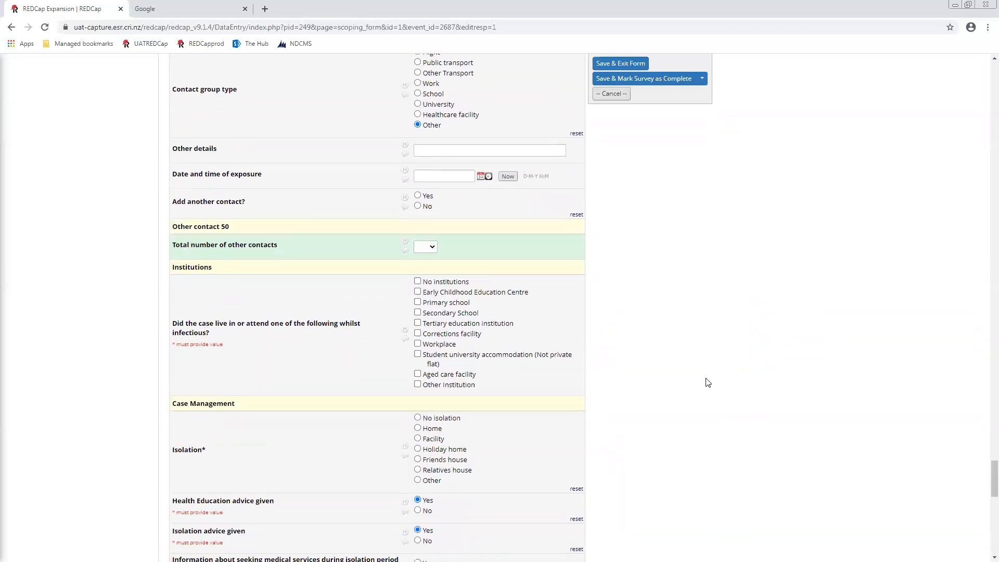
{"action": "scroll", "coordinate": [728, 340], "scroll_direction": "down", "scroll_amount": 3}
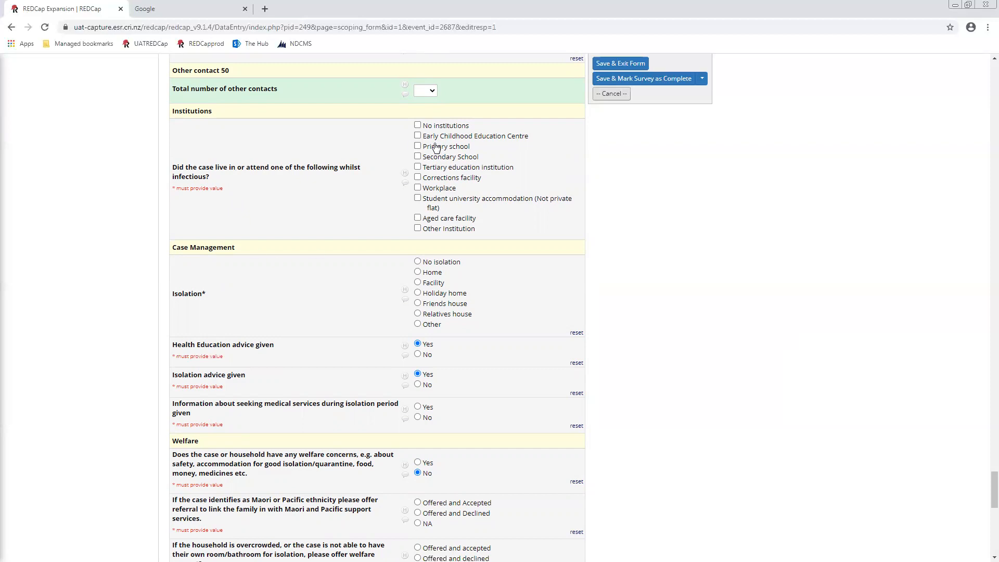
{"action": "left_click", "coordinate": [418, 126]}
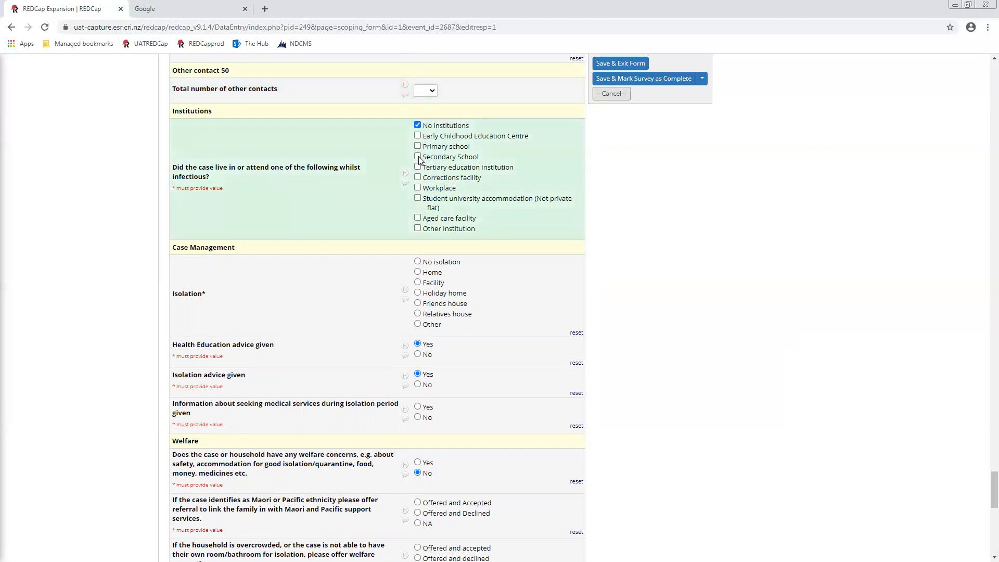
{"action": "left_click", "coordinate": [418, 157]}
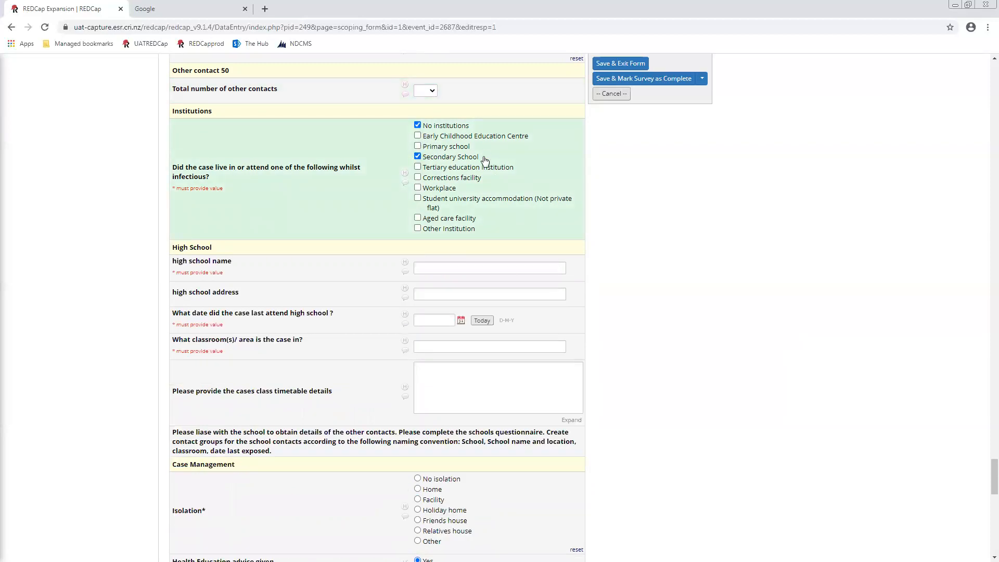
{"action": "left_click", "coordinate": [419, 125]}
{"action": "left_click", "coordinate": [477, 267]}
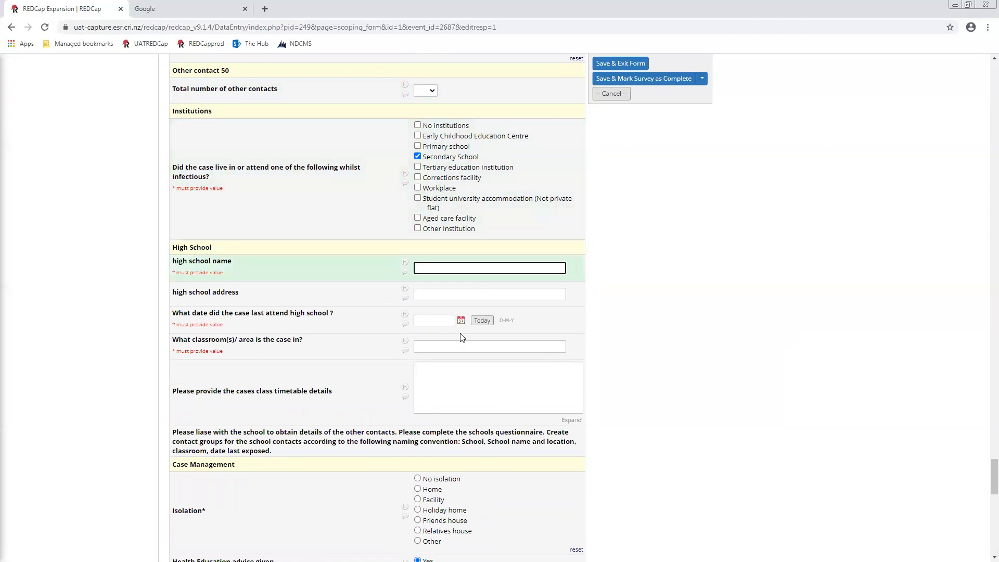
Review the High School fields shown for Secondary School and highlight the class timetable details question.
{"action": "left_click", "coordinate": [522, 412]}
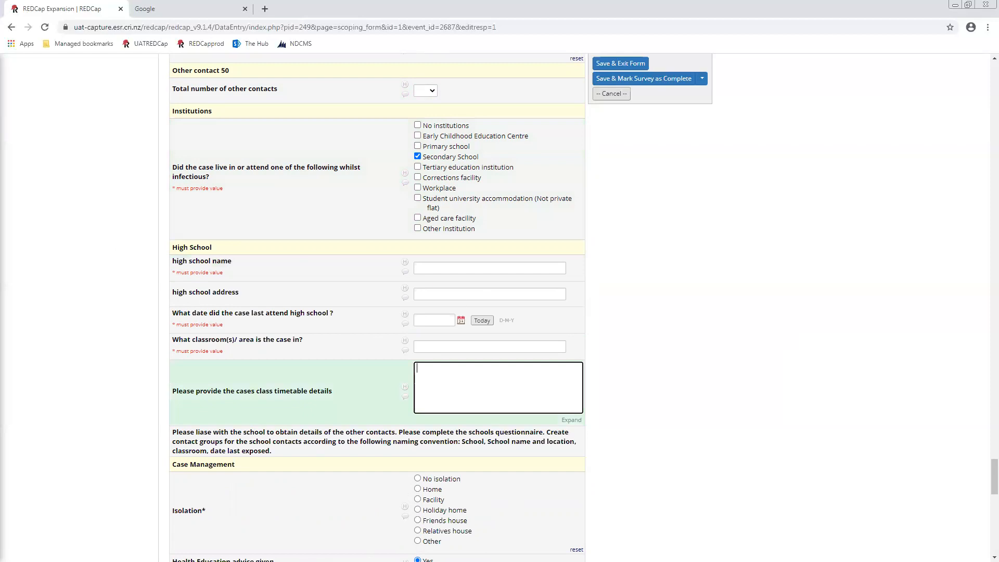
{"action": "scroll", "coordinate": [416, 333], "scroll_direction": "down", "scroll_amount": 2}
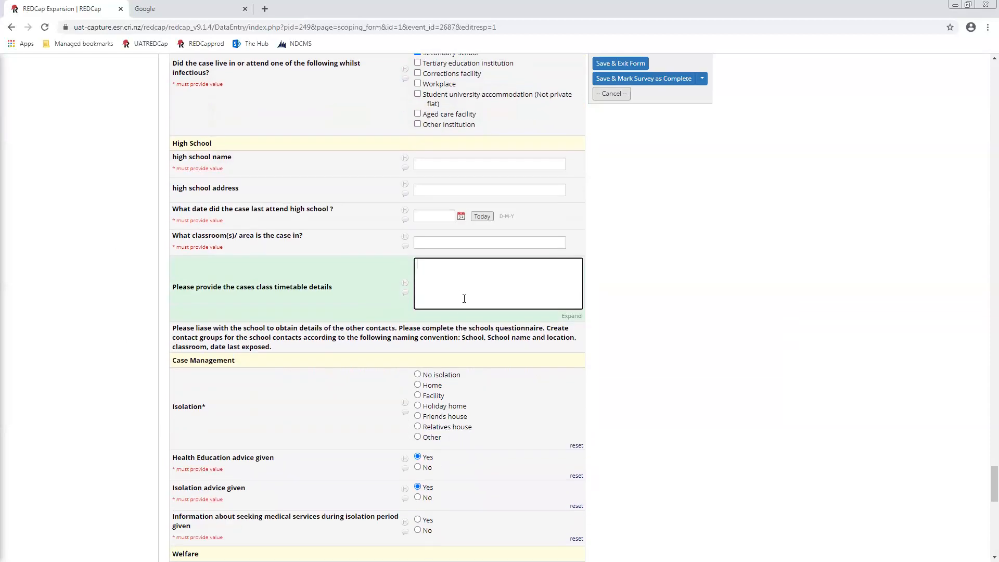
{"action": "scroll", "coordinate": [464, 298], "scroll_direction": "up", "scroll_amount": 3}
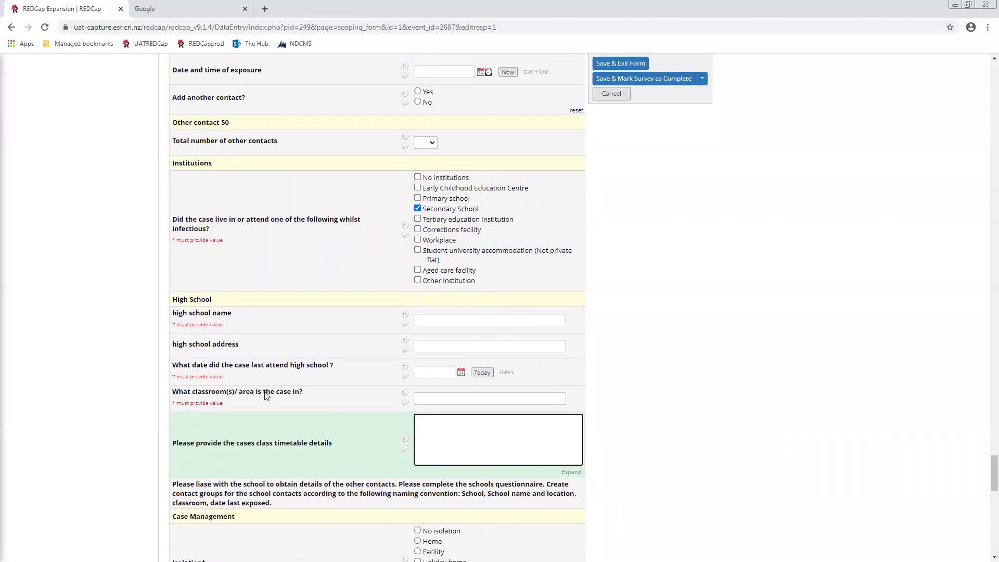
{"action": "left_click", "coordinate": [264, 274]}
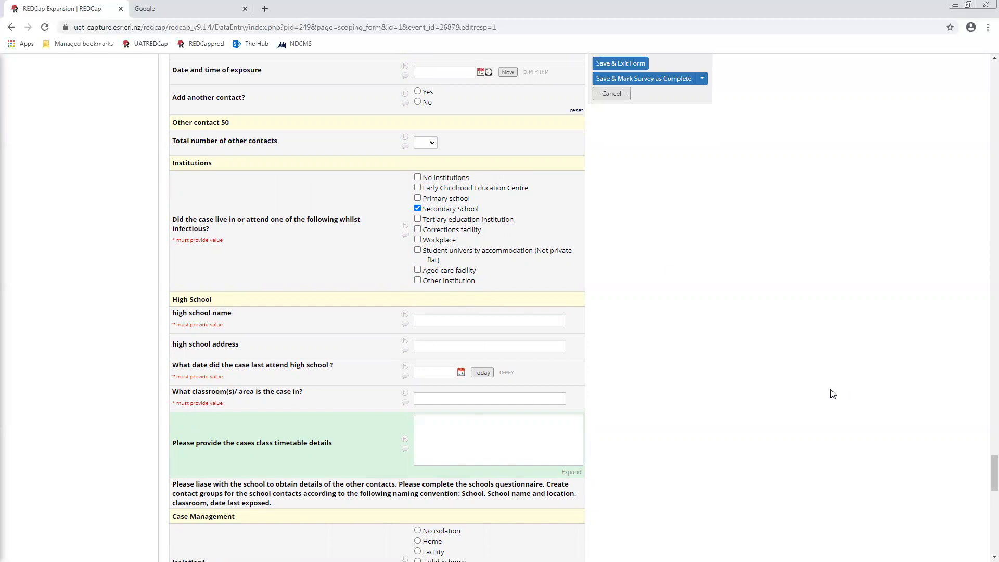
{"action": "scroll", "coordinate": [797, 379], "scroll_direction": "down", "scroll_amount": 2}
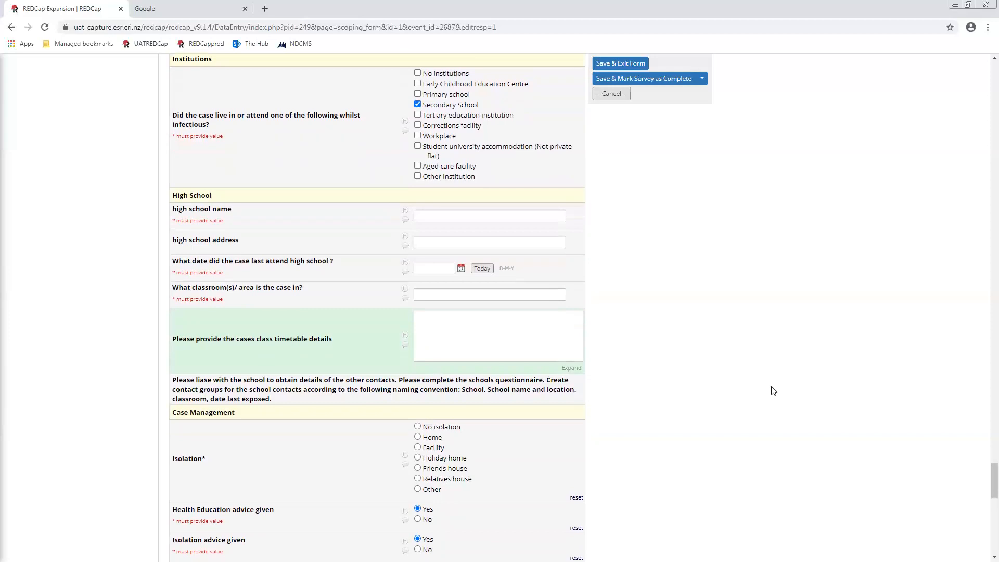
{"action": "scroll", "coordinate": [702, 359], "scroll_direction": "down", "scroll_amount": 1}
{"action": "scroll", "coordinate": [673, 323], "scroll_direction": "up", "scroll_amount": 1}
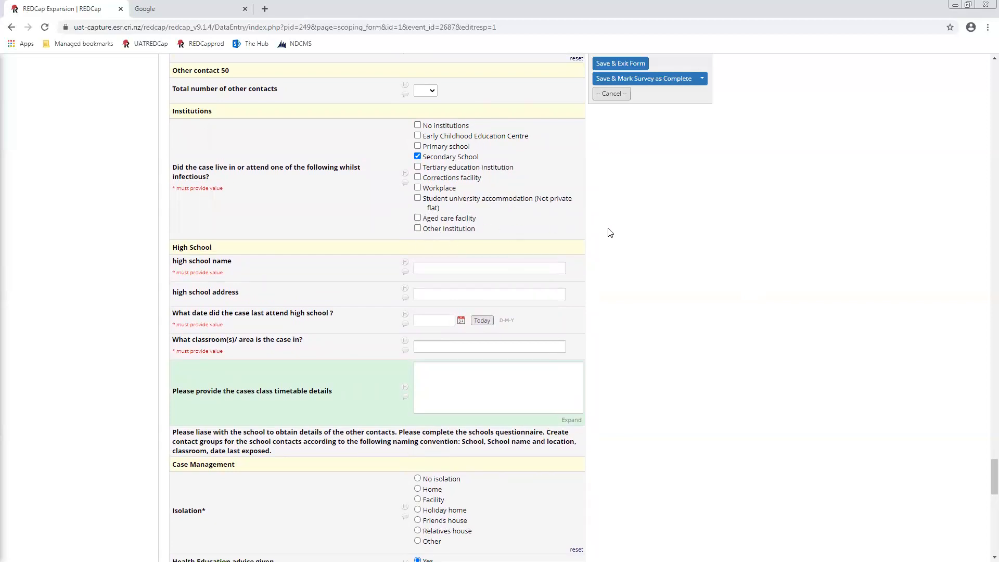
{"action": "scroll", "coordinate": [643, 268], "scroll_direction": "down", "scroll_amount": 1}
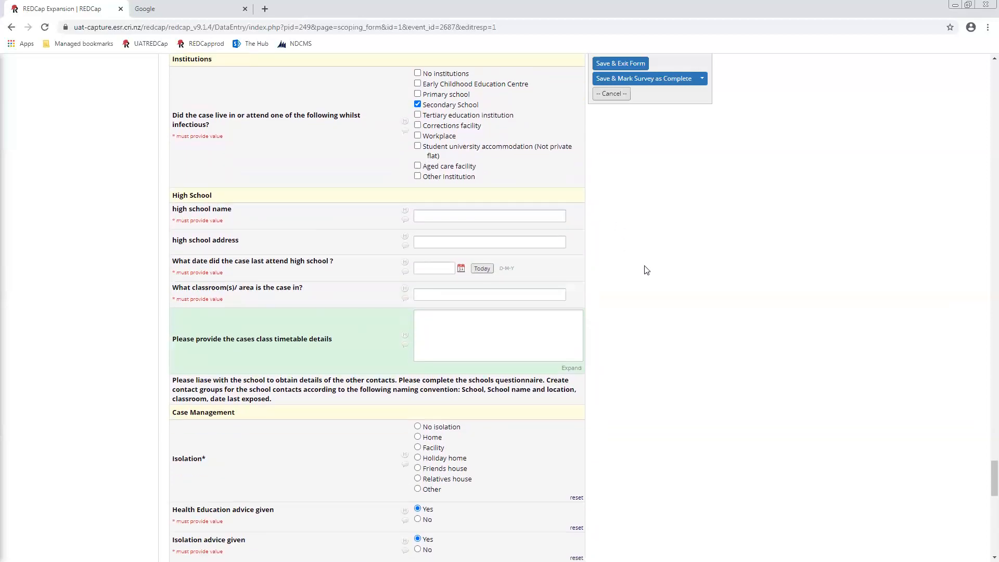
{"action": "scroll", "coordinate": [281, 341], "scroll_direction": "down", "scroll_amount": 1}
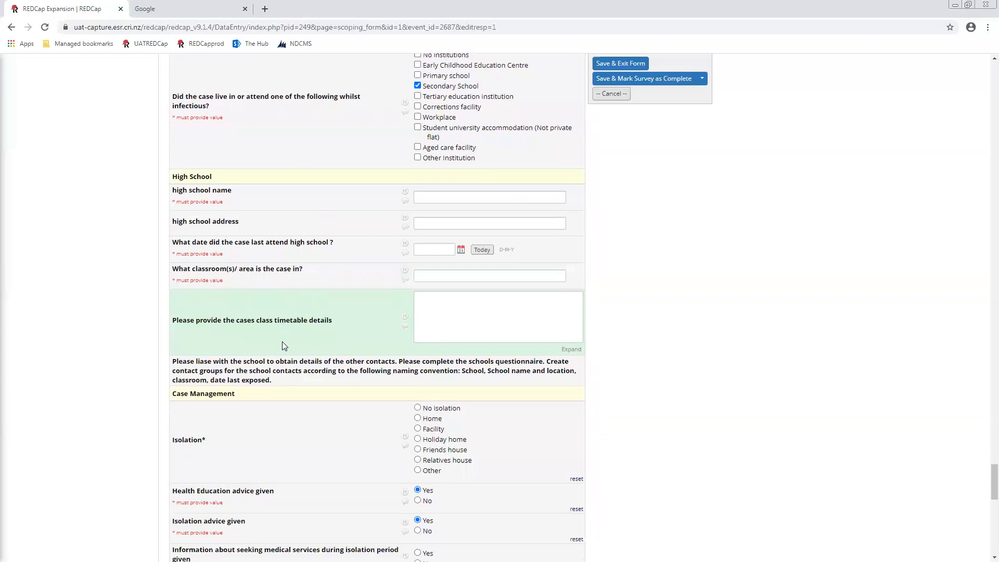
{"action": "left_click_drag", "start_coordinate": [278, 355], "coordinate": [162, 330]}
{"action": "left_click", "coordinate": [861, 397]}
Examine the Case Management, Welfare, Future follow up method and Summary note sections of the Scoping Form.
{"action": "scroll", "coordinate": [864, 401], "scroll_direction": "down", "scroll_amount": 5}
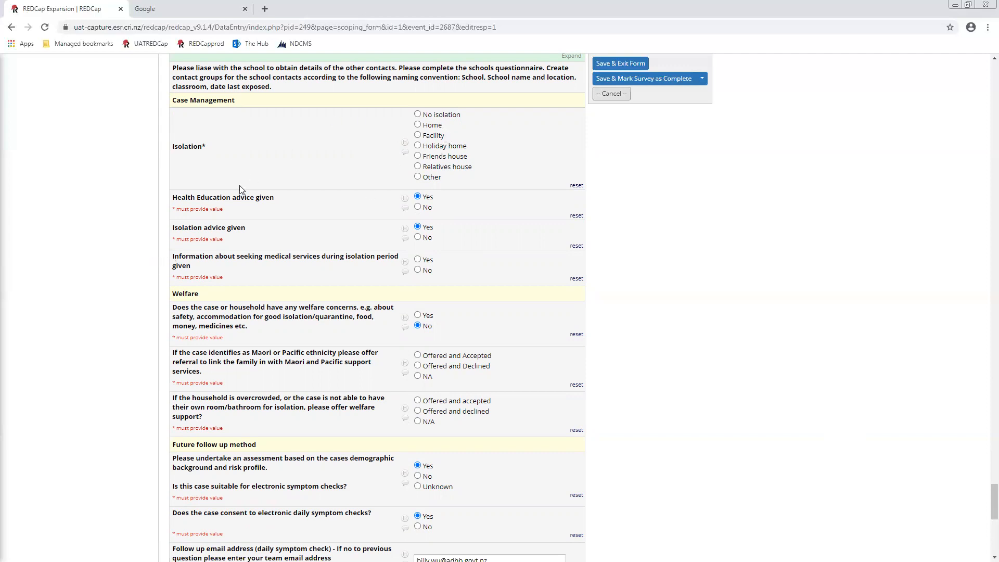
{"action": "scroll", "coordinate": [364, 190], "scroll_direction": "down", "scroll_amount": 1}
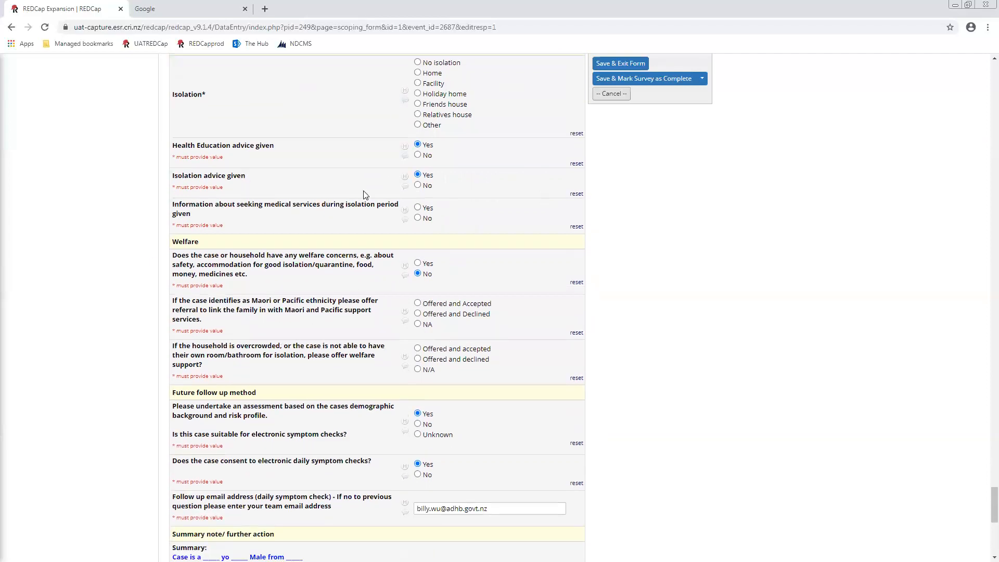
{"action": "scroll", "coordinate": [395, 203], "scroll_direction": "up", "scroll_amount": 2}
{"action": "scroll", "coordinate": [379, 273], "scroll_direction": "up", "scroll_amount": 2}
{"action": "scroll", "coordinate": [351, 373], "scroll_direction": "down", "scroll_amount": 4}
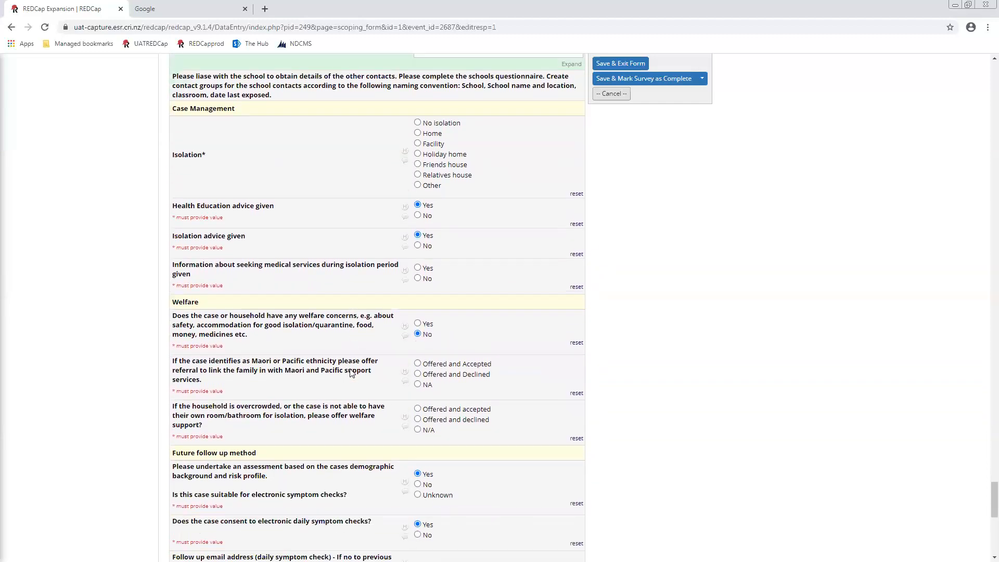
{"action": "scroll", "coordinate": [353, 373], "scroll_direction": "down", "scroll_amount": 4}
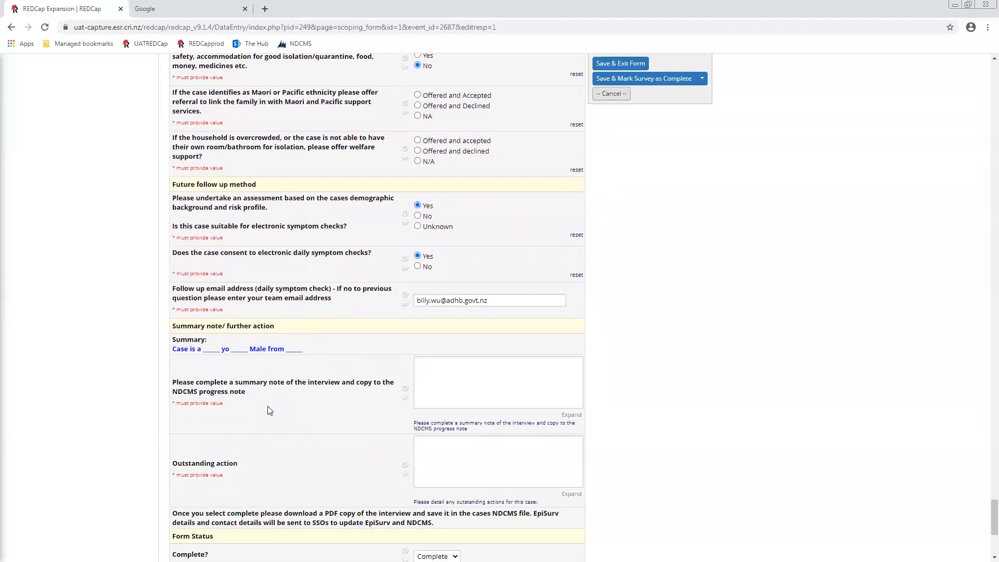
{"action": "scroll", "coordinate": [264, 400], "scroll_direction": "up", "scroll_amount": 2}
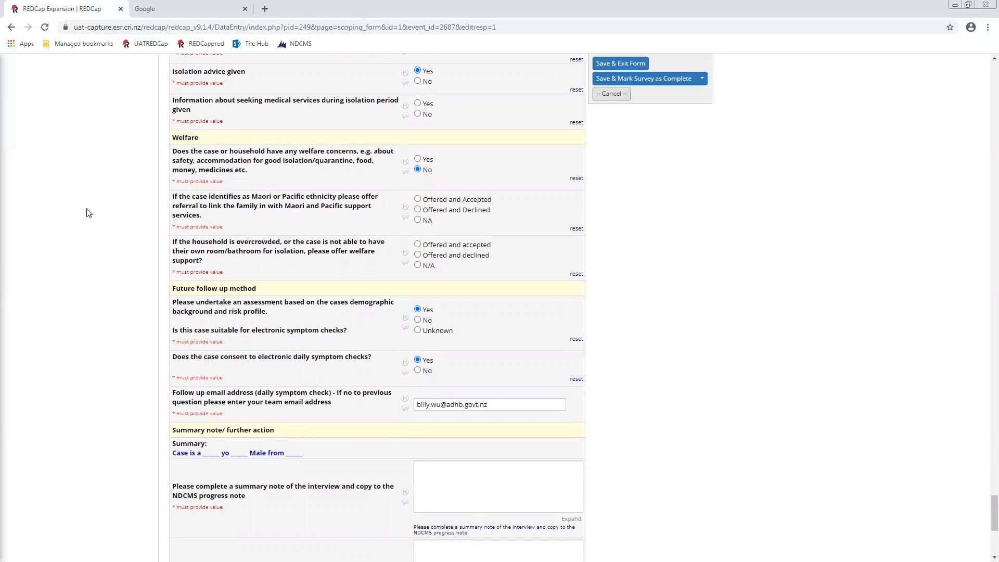
{"action": "scroll", "coordinate": [104, 224], "scroll_direction": "down", "scroll_amount": 3}
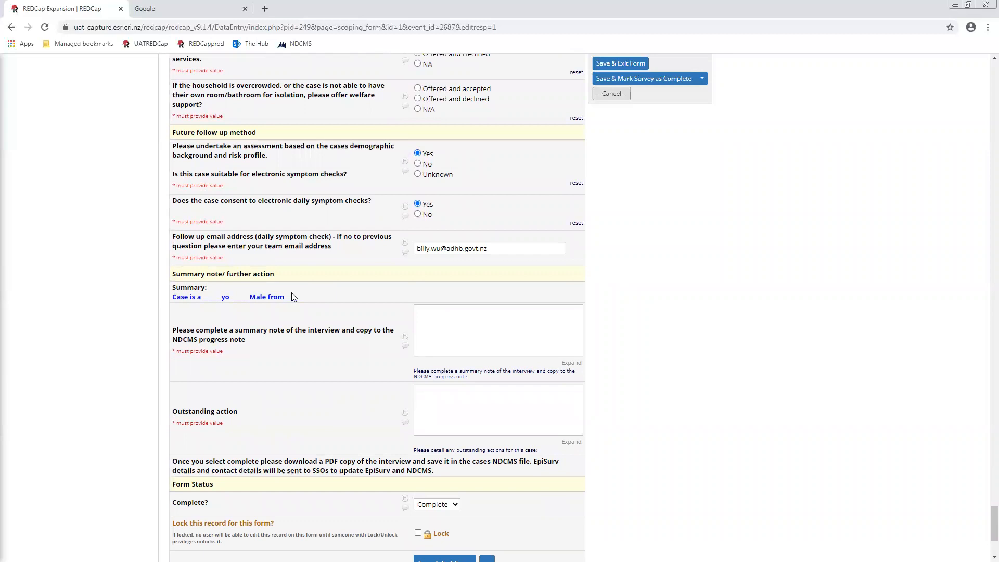
Highlight the Future follow up question on assessing the case's suitability for electronic symptom checks.
{"action": "left_click_drag", "start_coordinate": [518, 209], "coordinate": [180, 176]}
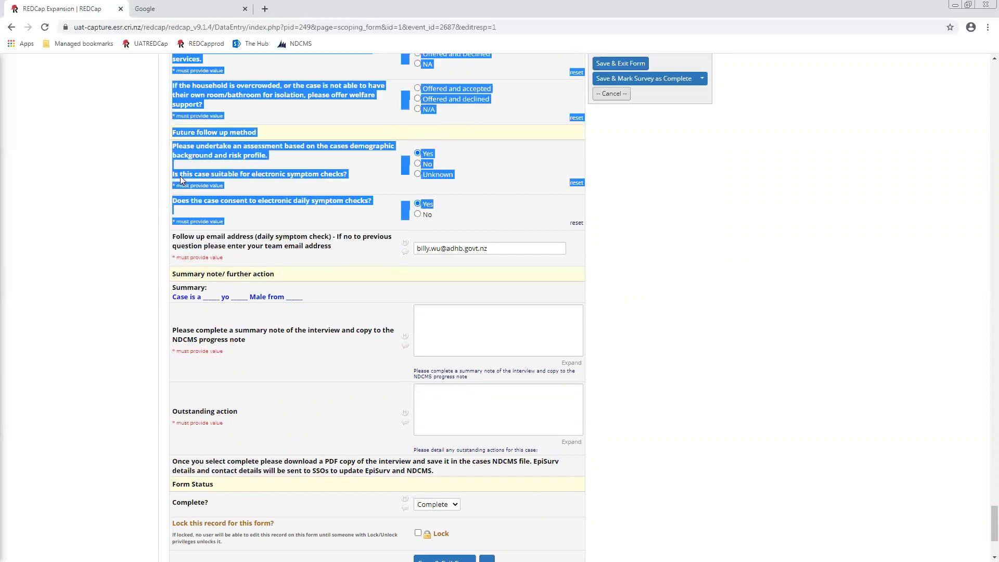
{"action": "left_click", "coordinate": [193, 170]}
{"action": "left_click_drag", "start_coordinate": [350, 177], "coordinate": [161, 148]}
{"action": "left_click", "coordinate": [160, 152]}
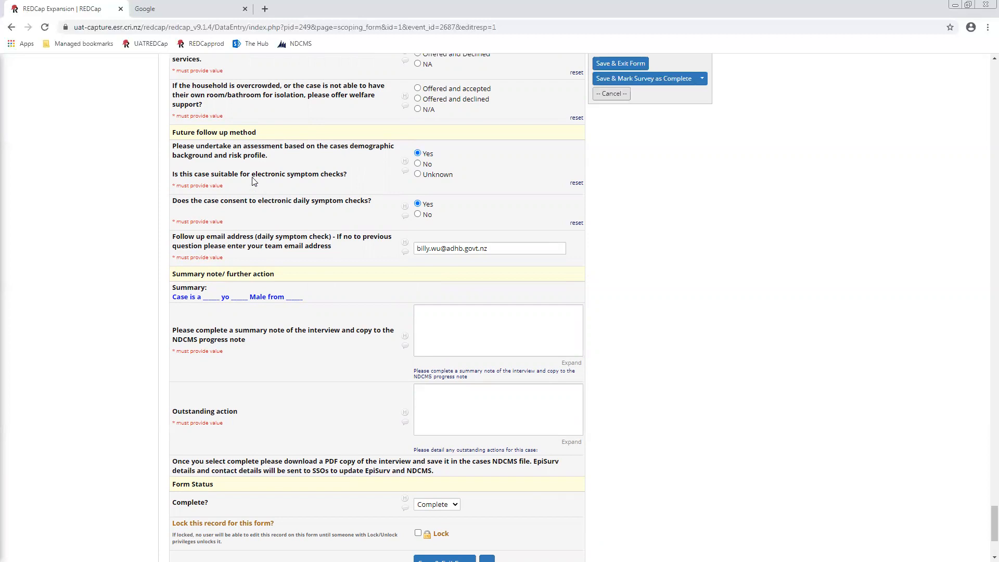
{"action": "left_click_drag", "start_coordinate": [273, 161], "coordinate": [152, 147]}
{"action": "left_click", "coordinate": [137, 156]}
{"action": "scroll", "coordinate": [46, 173], "scroll_direction": "down", "scroll_amount": 1}
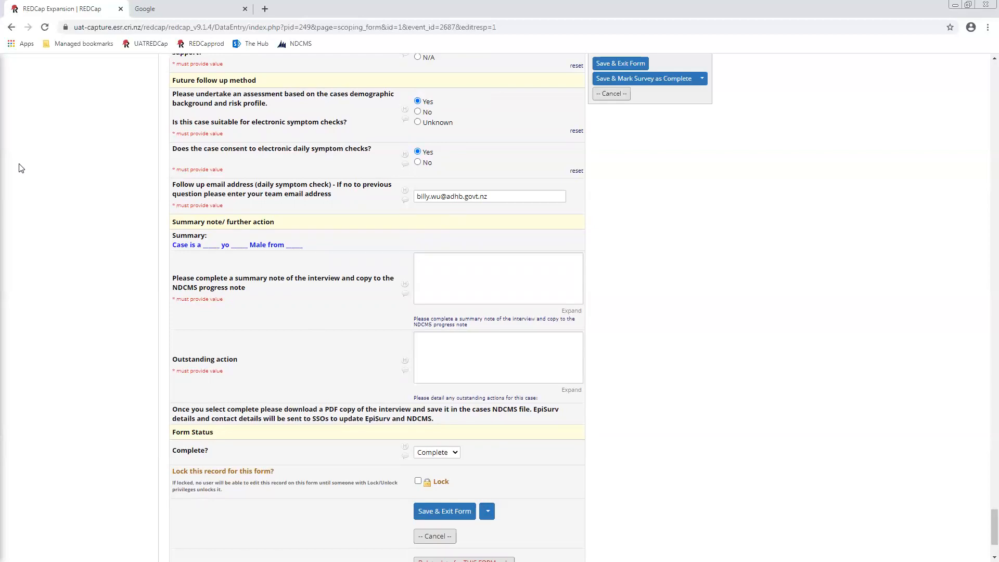
Set the case's suitability for electronic symptom checks to No and highlight the value in the follow up email address field.
{"action": "left_click", "coordinate": [427, 111]}
{"action": "left_click", "coordinate": [542, 175]}
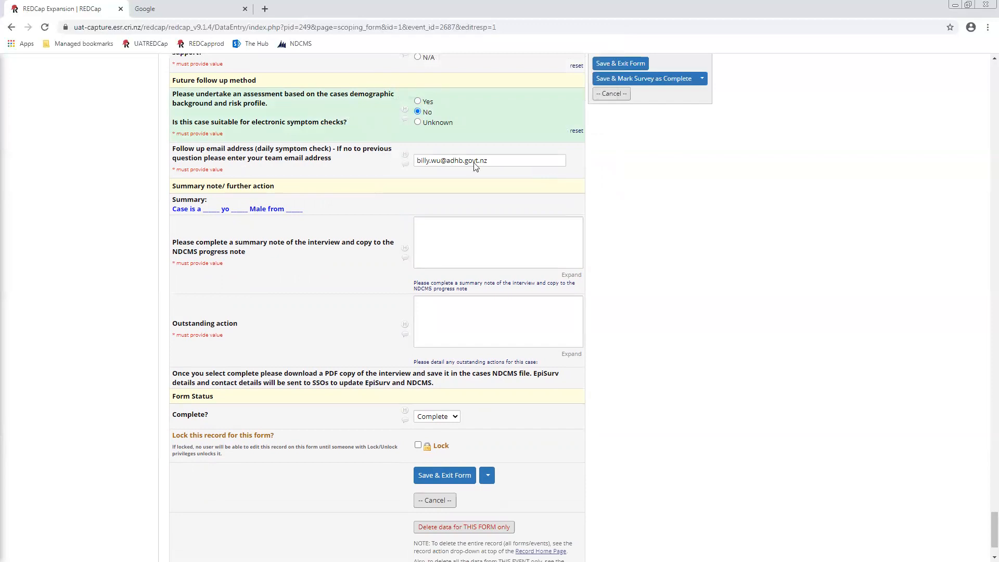
{"action": "left_click_drag", "start_coordinate": [487, 161], "coordinate": [415, 157]}
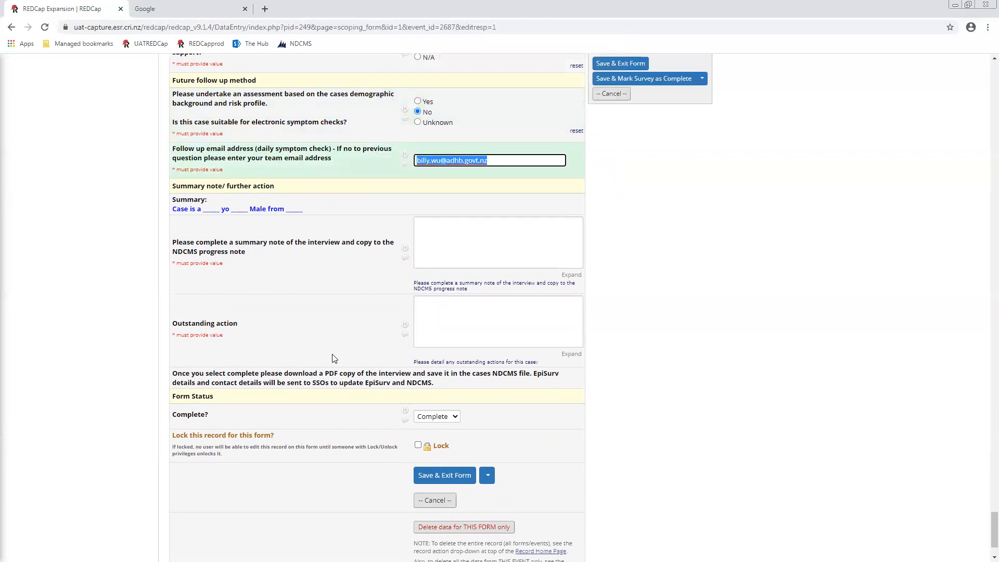
{"action": "left_click", "coordinate": [38, 194]}
Visit the interview summary note and Outstanding action fields, leaving both blank, and point out the Summary template line above them.
{"action": "scroll", "coordinate": [39, 191], "scroll_direction": "down", "scroll_amount": 2}
{"action": "scroll", "coordinate": [38, 184], "scroll_direction": "up", "scroll_amount": 2}
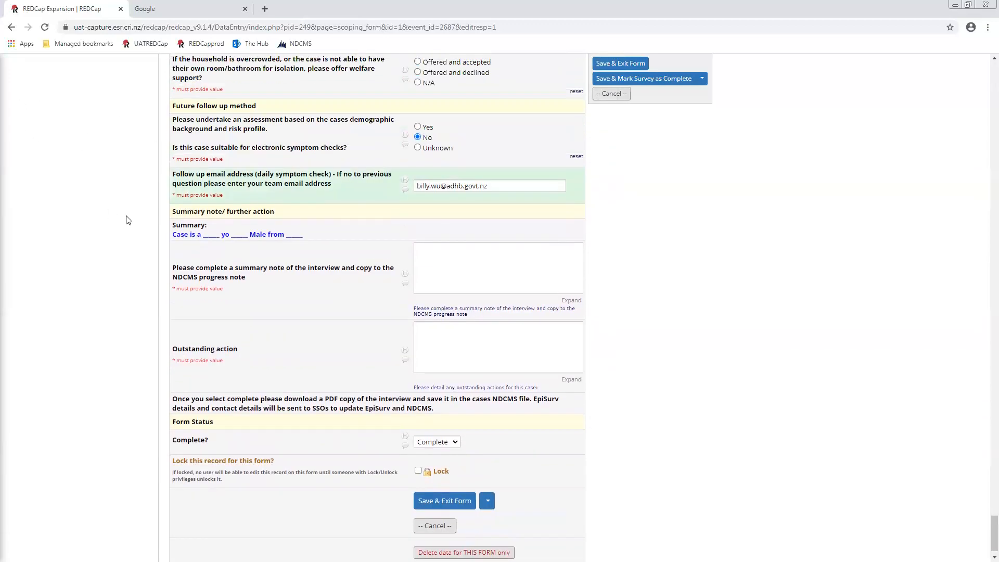
{"action": "scroll", "coordinate": [127, 219], "scroll_direction": "down", "scroll_amount": 2}
{"action": "left_click", "coordinate": [514, 185]}
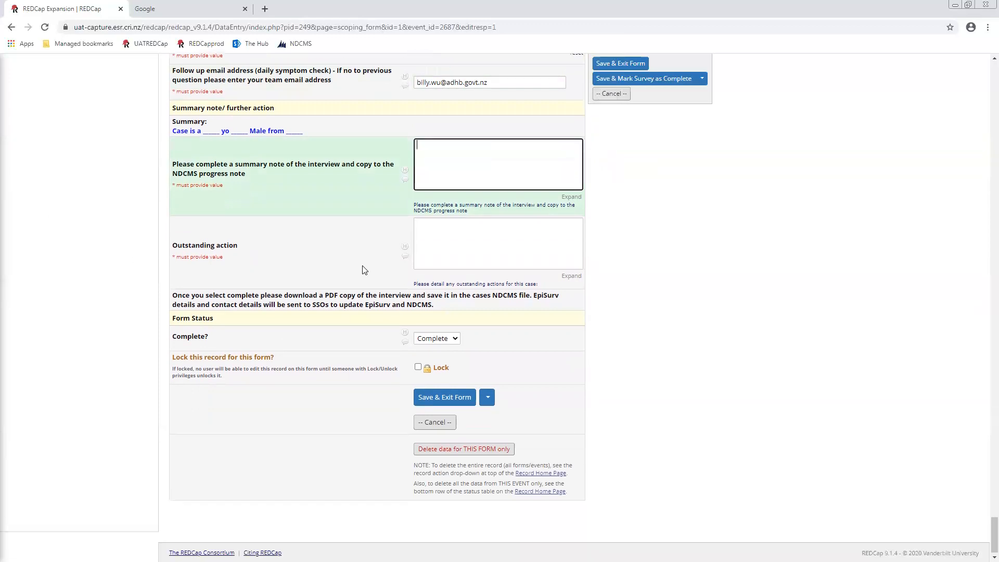
{"action": "left_click", "coordinate": [476, 241]}
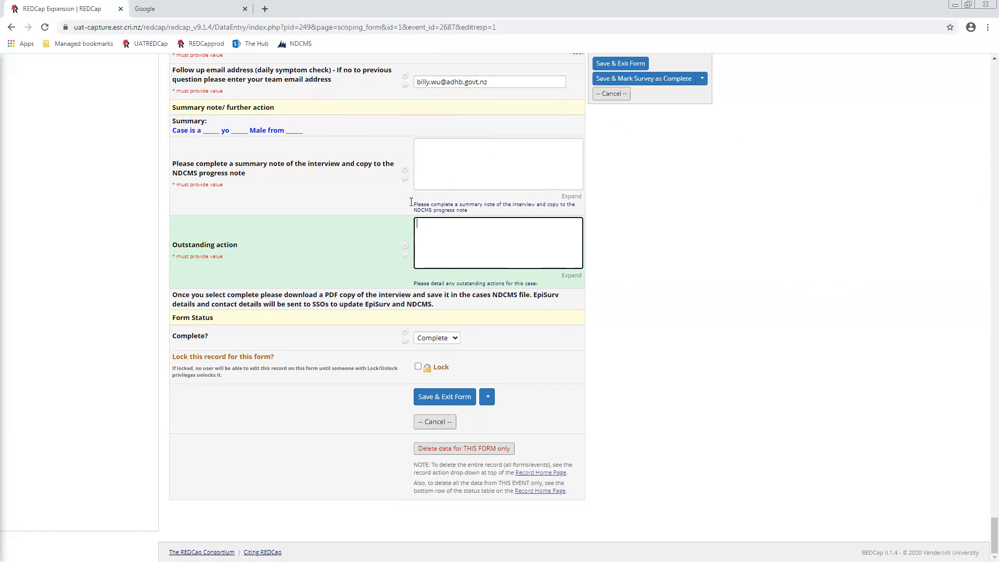
{"action": "left_click_drag", "start_coordinate": [194, 121], "coordinate": [254, 145]}
{"action": "left_click", "coordinate": [296, 128]}
{"action": "left_click_drag", "start_coordinate": [309, 128], "coordinate": [302, 132]}
{"action": "left_click", "coordinate": [302, 129]}
{"action": "left_click", "coordinate": [304, 131]}
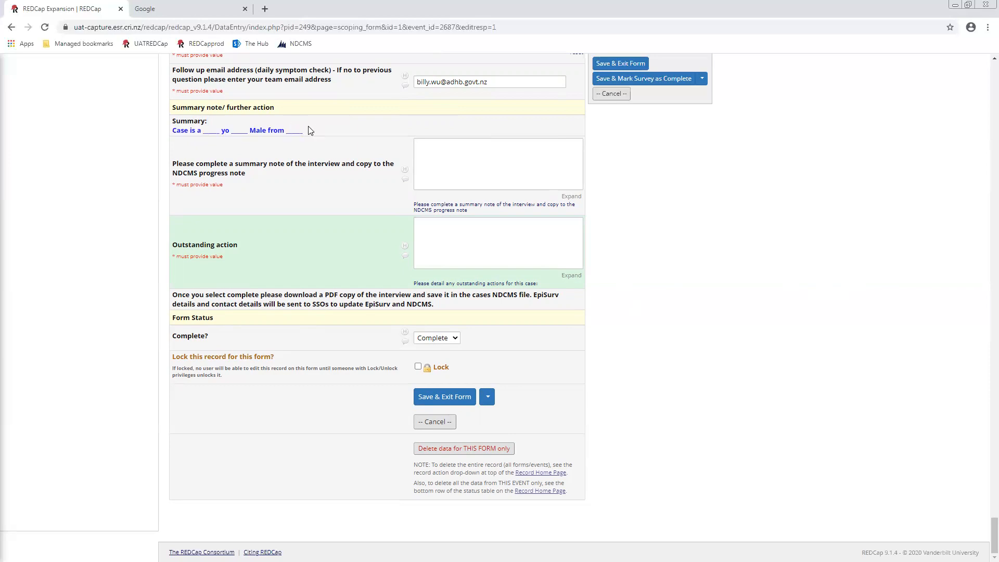
Examine the Form Status choices for "Complete?", keeping Complete, and review the sections above it.
{"action": "scroll", "coordinate": [577, 422], "scroll_direction": "up", "scroll_amount": 3}
{"action": "scroll", "coordinate": [592, 426], "scroll_direction": "up", "scroll_amount": 3}
{"action": "scroll", "coordinate": [587, 430], "scroll_direction": "down", "scroll_amount": 5}
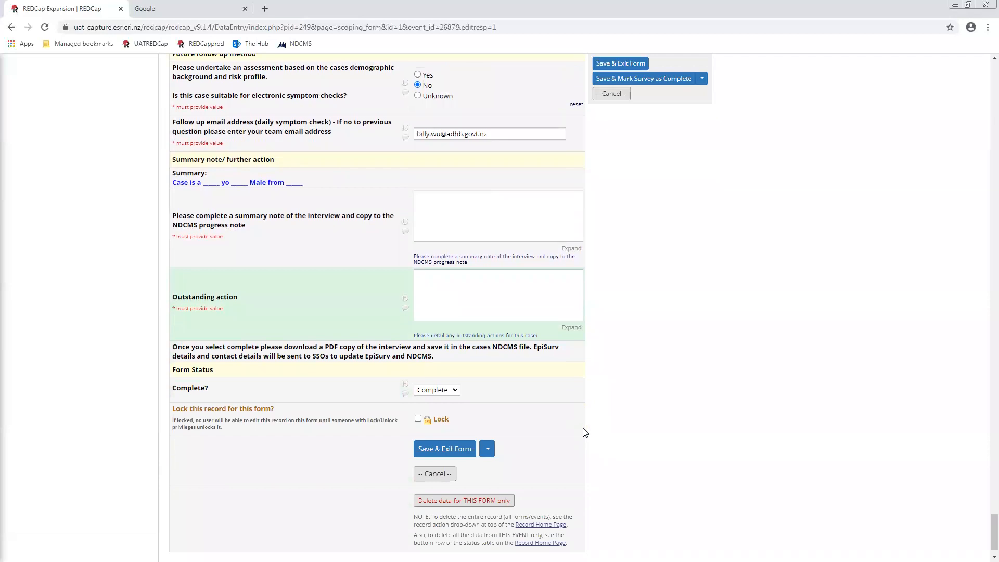
{"action": "scroll", "coordinate": [578, 434], "scroll_direction": "up", "scroll_amount": 2}
{"action": "scroll", "coordinate": [567, 435], "scroll_direction": "down", "scroll_amount": 3}
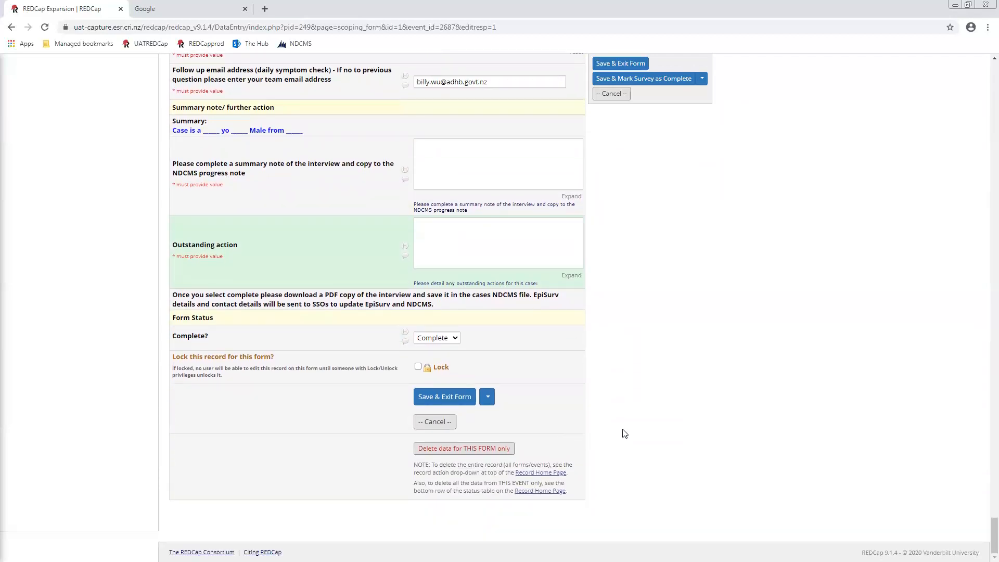
{"action": "left_click", "coordinate": [458, 338]}
{"action": "left_click", "coordinate": [672, 339]}
{"action": "scroll", "coordinate": [687, 338], "scroll_direction": "up", "scroll_amount": 4}
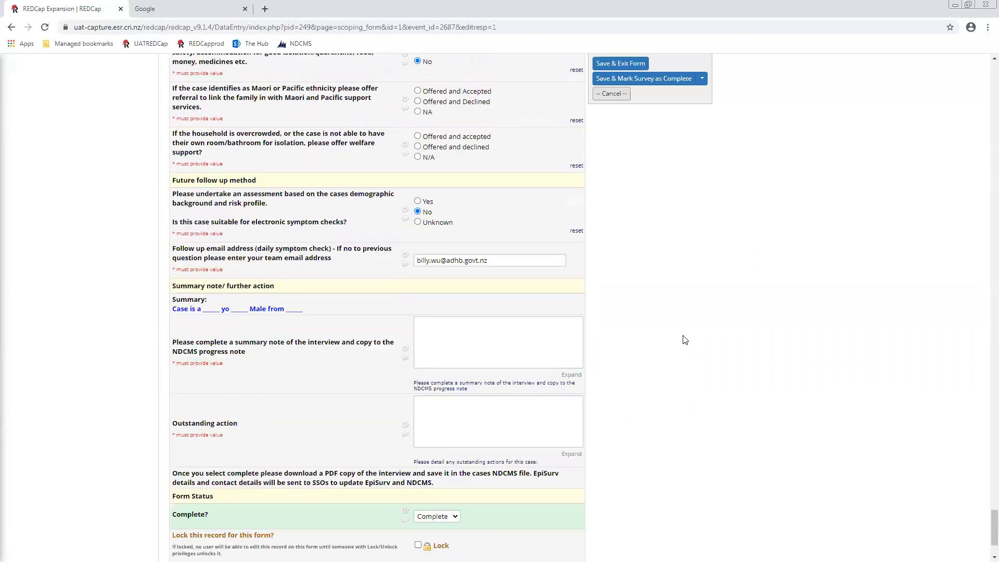
{"action": "scroll", "coordinate": [689, 341], "scroll_direction": "down", "scroll_amount": 3}
{"action": "scroll", "coordinate": [692, 343], "scroll_direction": "down", "scroll_amount": 1}
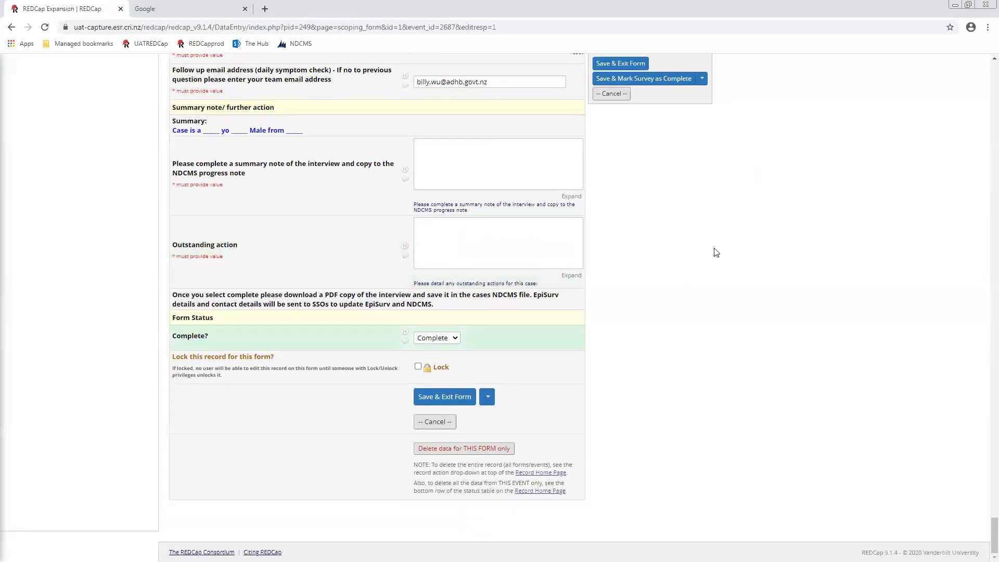
Save the Scoping Form and mark its survey as complete.
{"action": "left_click", "coordinate": [701, 79]}
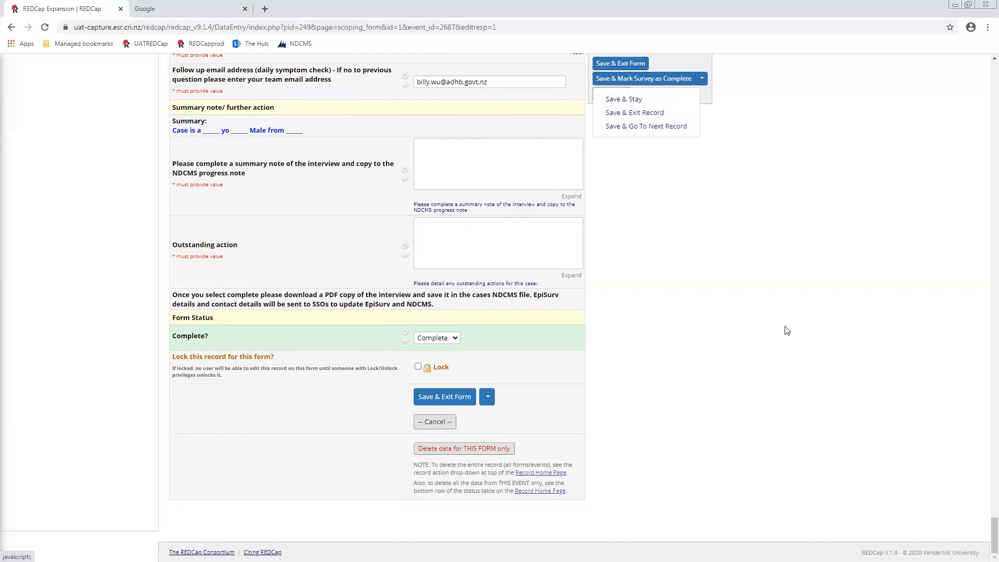
{"action": "left_click", "coordinate": [618, 80]}
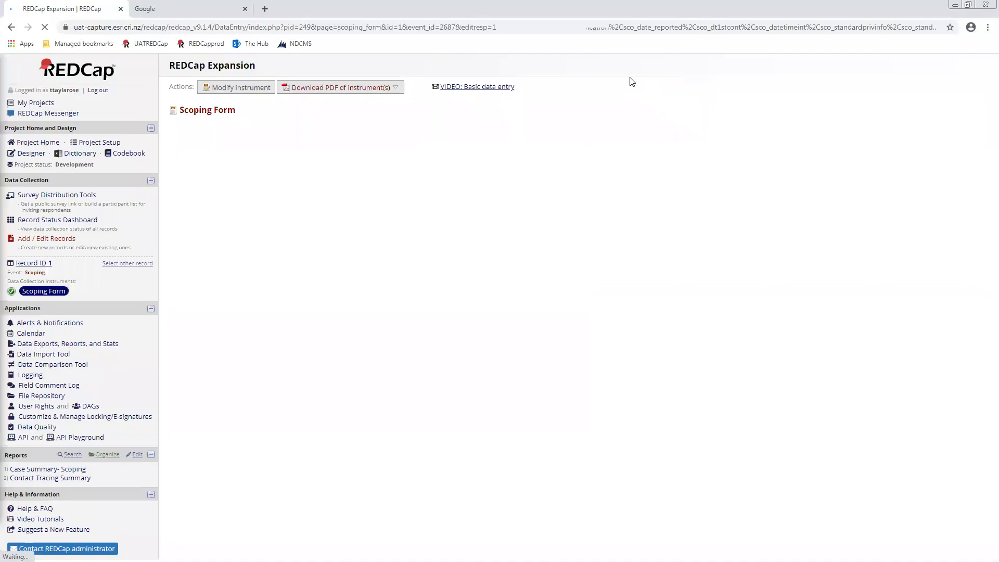
Read through the notice on required fields and highlight its list of fields without a value.
{"action": "scroll", "coordinate": [625, 156], "scroll_direction": "down", "scroll_amount": 4}
{"action": "scroll", "coordinate": [626, 156], "scroll_direction": "up", "scroll_amount": 2}
{"action": "scroll", "coordinate": [626, 156], "scroll_direction": "down", "scroll_amount": 1}
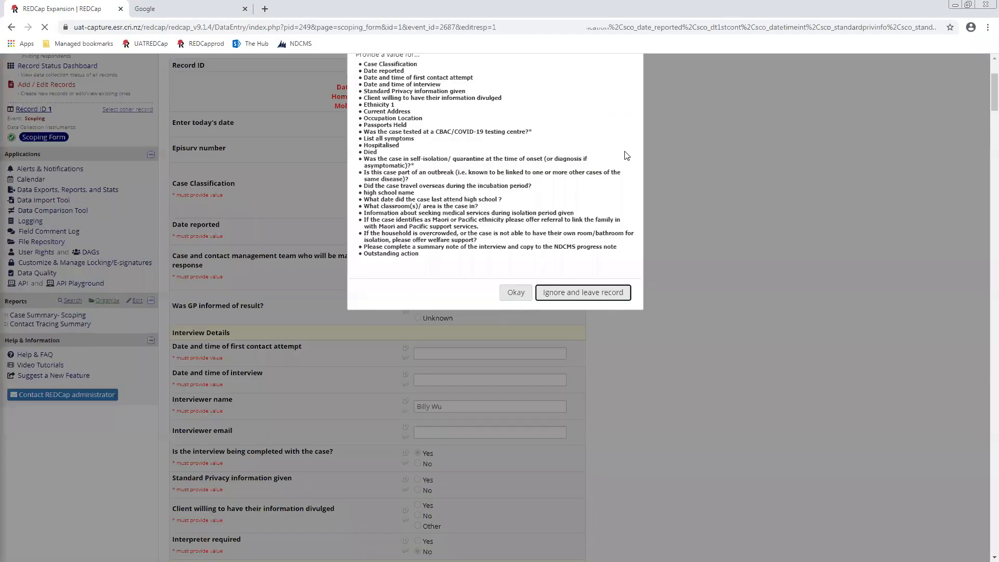
{"action": "scroll", "coordinate": [626, 156], "scroll_direction": "up", "scroll_amount": 1}
{"action": "left_click_drag", "start_coordinate": [465, 315], "coordinate": [360, 116]}
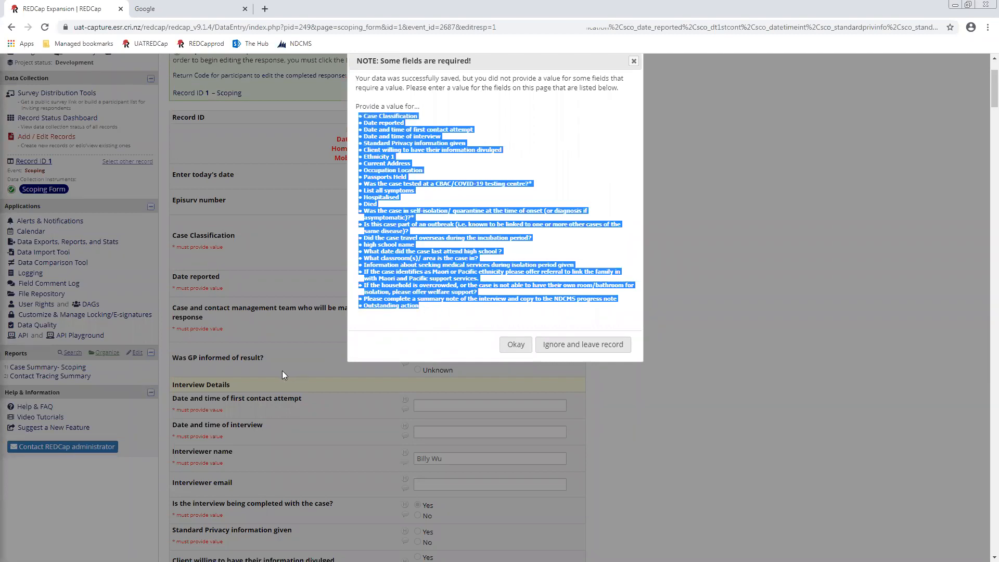
{"action": "left_click", "coordinate": [465, 164]}
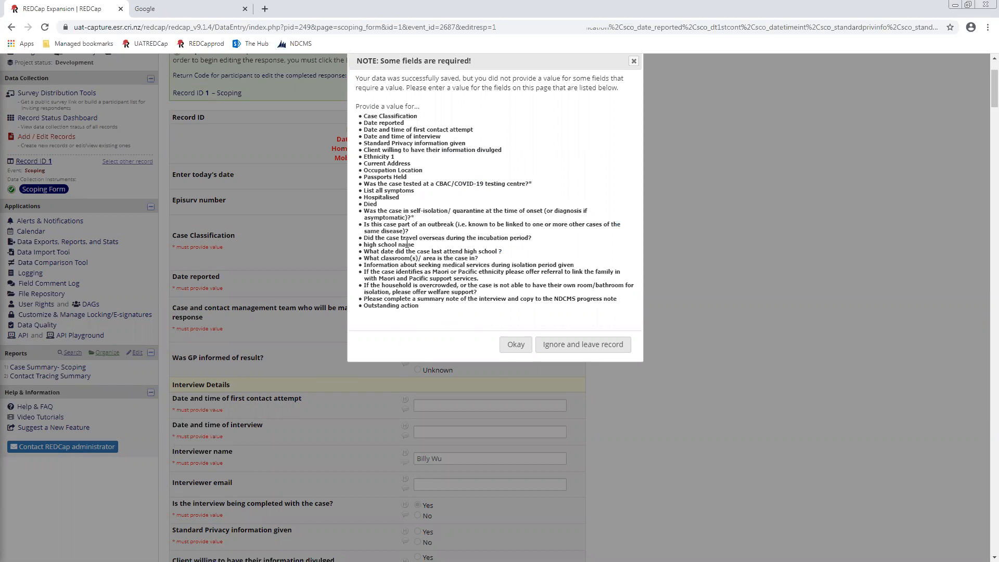
{"action": "left_click_drag", "start_coordinate": [432, 315], "coordinate": [351, 115]}
{"action": "left_click", "coordinate": [424, 248]}
Ignore the missing required fields, leave the record, and review the form status grid on record 1's Record Home Page.
{"action": "left_click", "coordinate": [574, 347]}
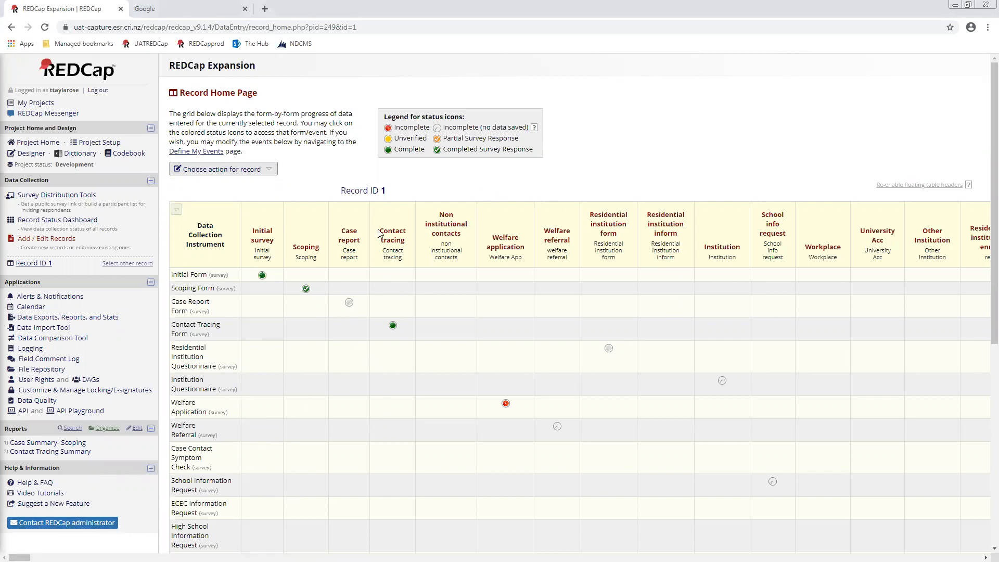
{"action": "scroll", "coordinate": [420, 274], "scroll_direction": "down", "scroll_amount": 2}
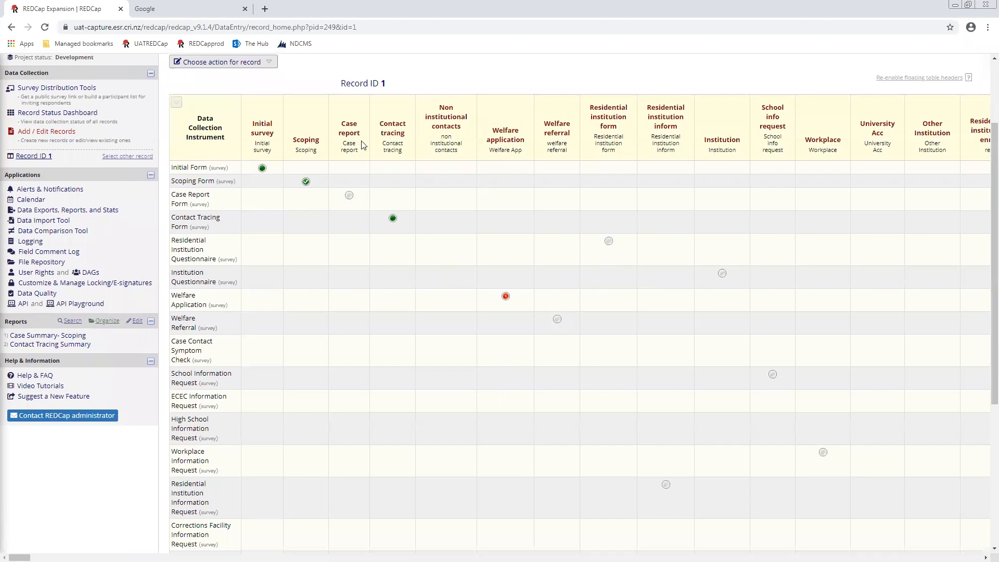
{"action": "scroll", "coordinate": [361, 136], "scroll_direction": "down", "scroll_amount": 1}
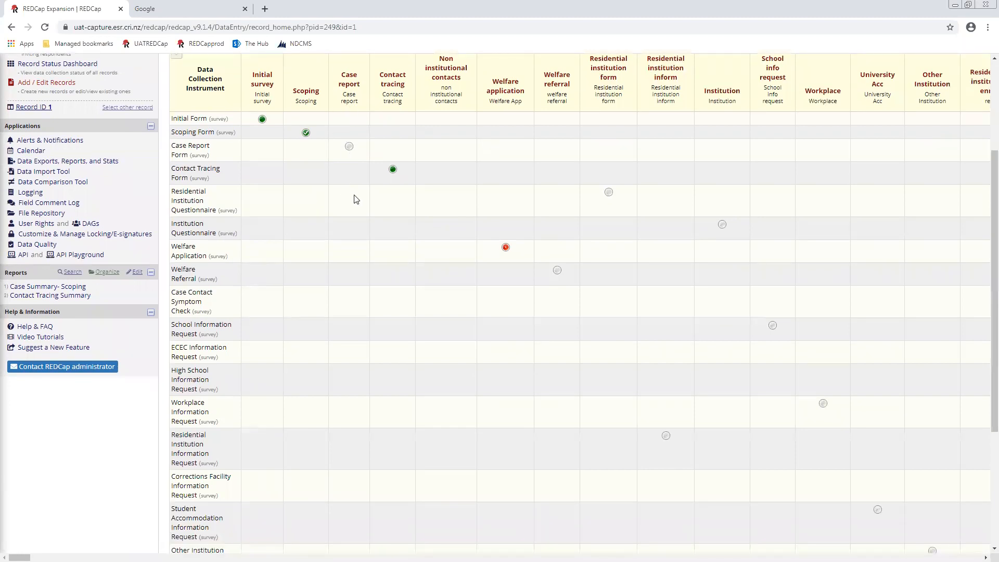
Open record 1's Case Report Form and review its sections, from Interview details through Risk Factors to Form Status.
{"action": "left_click", "coordinate": [349, 146]}
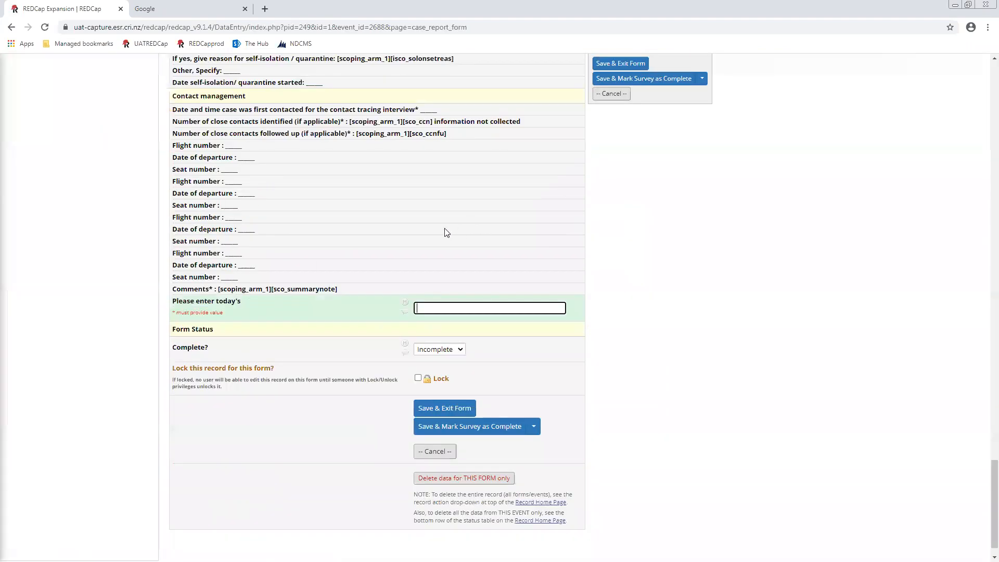
{"action": "scroll", "coordinate": [443, 235], "scroll_direction": "up", "scroll_amount": 20}
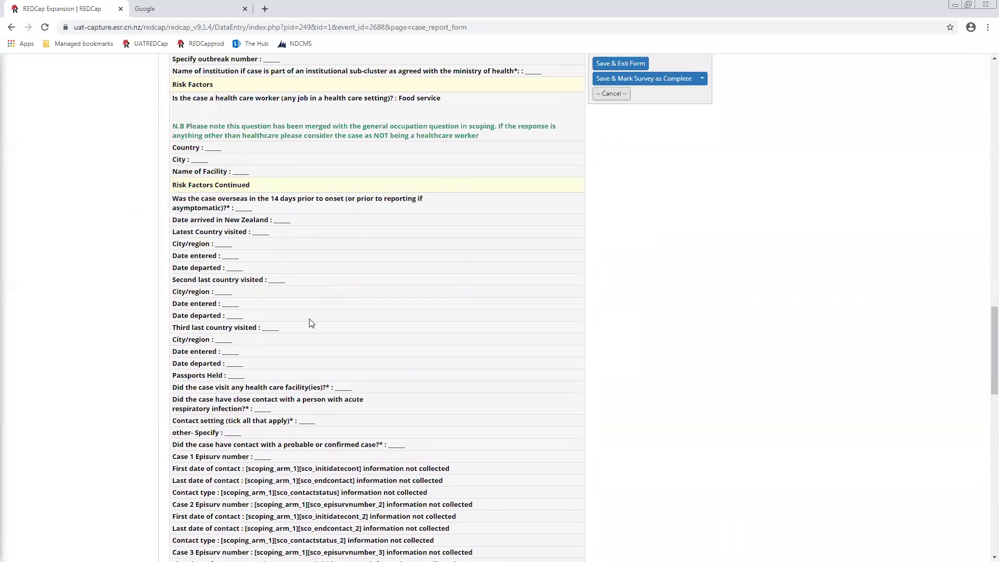
{"action": "scroll", "coordinate": [274, 297], "scroll_direction": "up", "scroll_amount": 8}
{"action": "scroll", "coordinate": [275, 297], "scroll_direction": "up", "scroll_amount": 20}
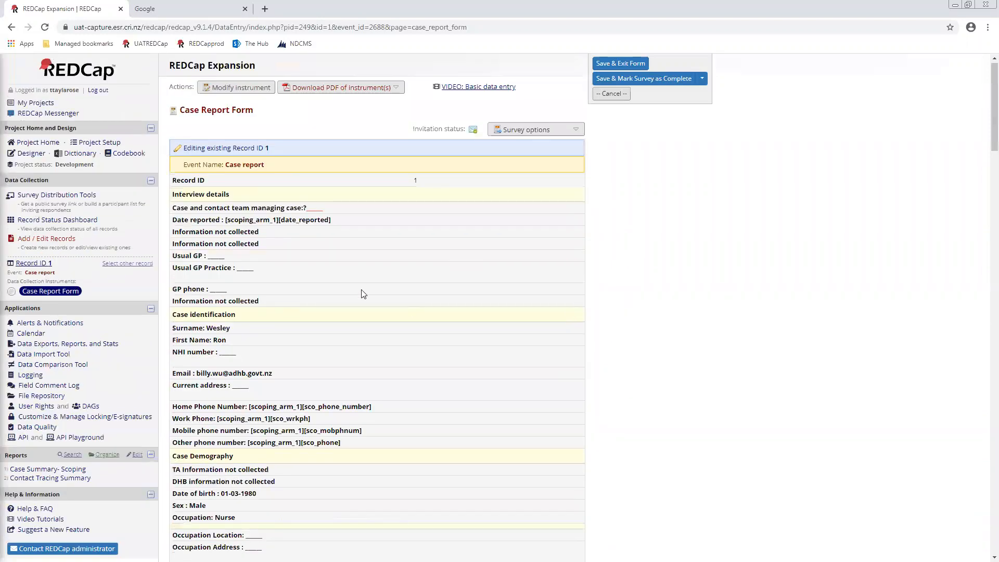
{"action": "scroll", "coordinate": [237, 418], "scroll_direction": "down", "scroll_amount": 15}
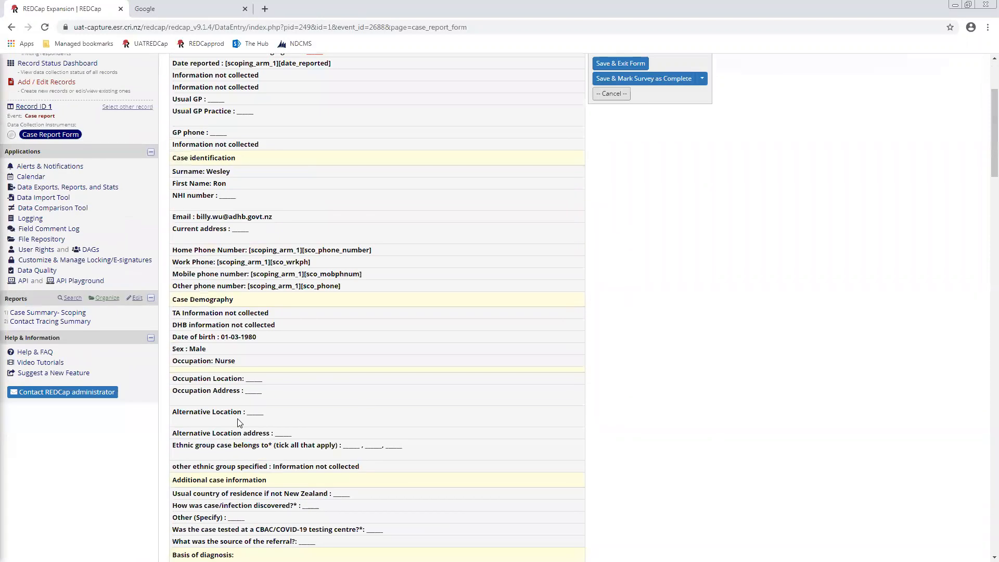
{"action": "scroll", "coordinate": [306, 492], "scroll_direction": "up", "scroll_amount": 10}
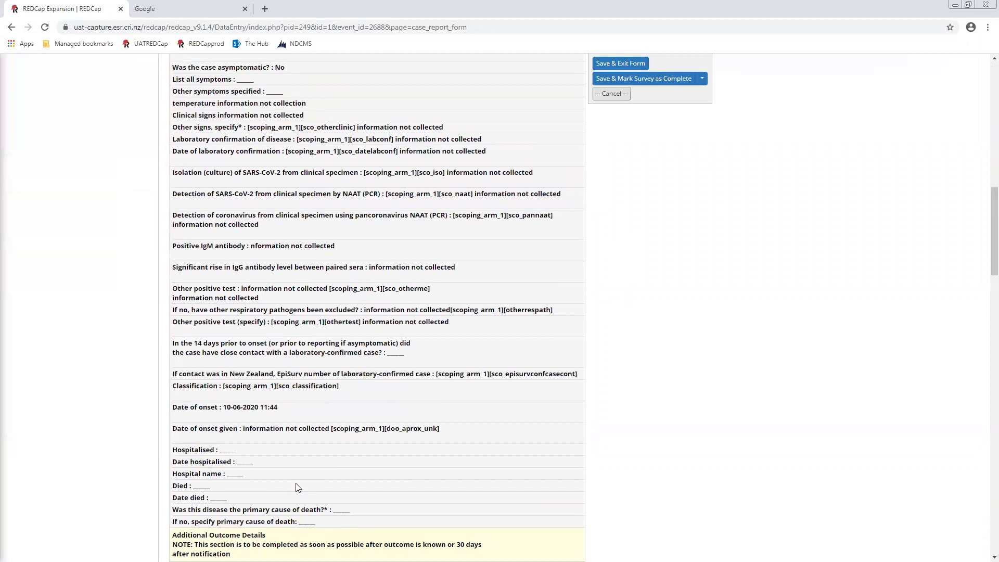
{"action": "scroll", "coordinate": [328, 136], "scroll_direction": "up", "scroll_amount": 4}
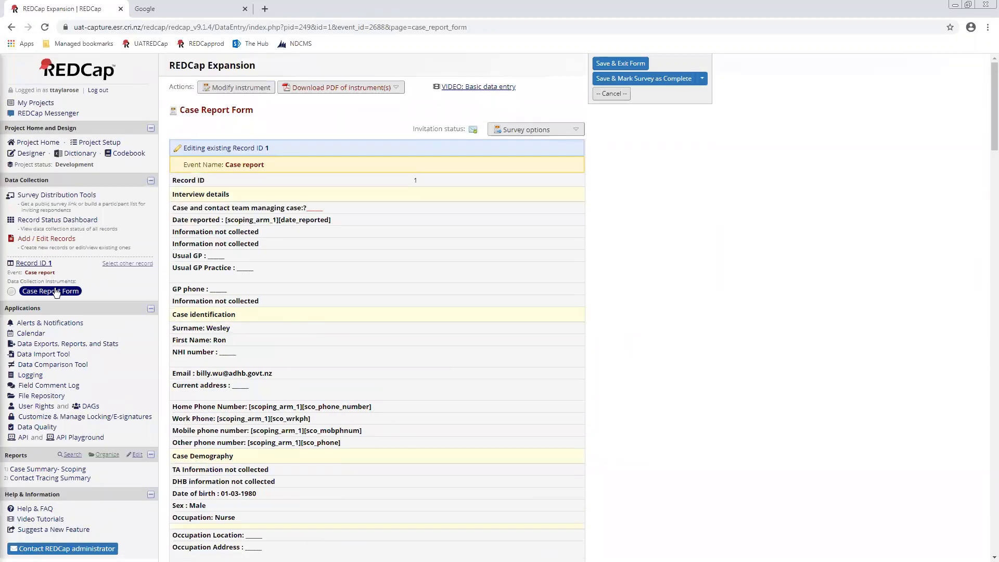
Return to record 1's form overview, open the Contact Tracing Form and highlight the case's identifying details above the first question.
{"action": "left_click", "coordinate": [44, 266]}
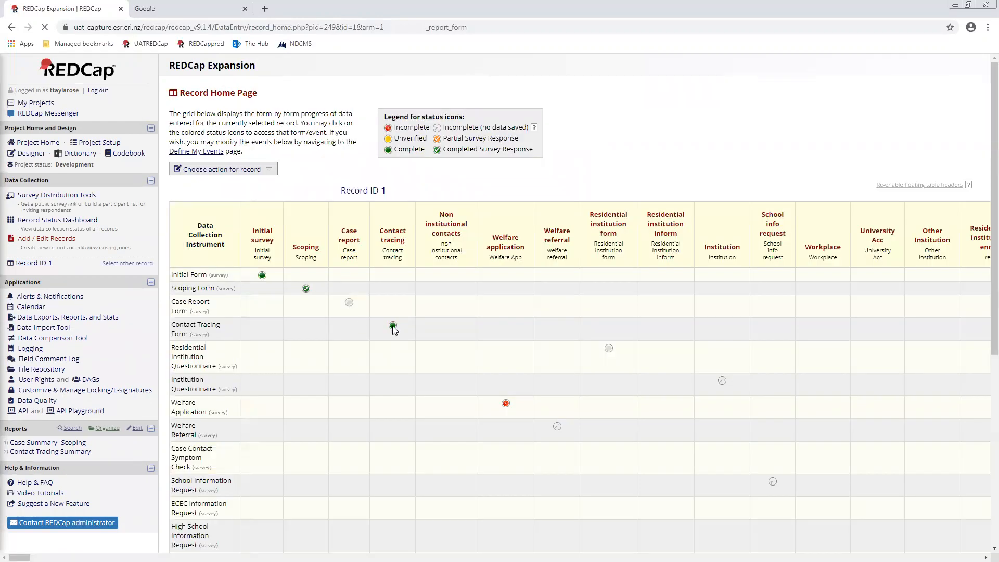
{"action": "left_click", "coordinate": [392, 327]}
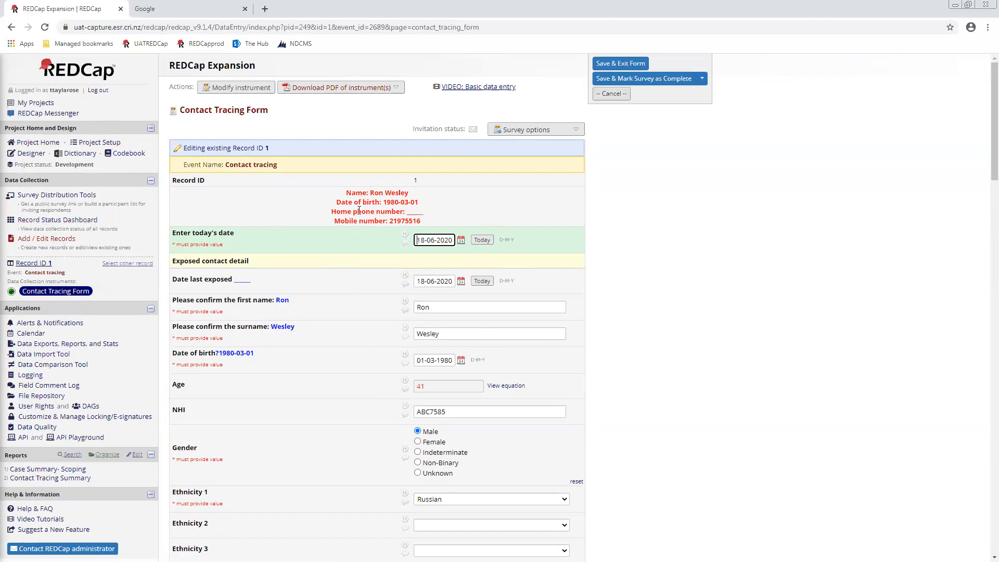
{"action": "left_click_drag", "start_coordinate": [421, 212], "coordinate": [332, 192]}
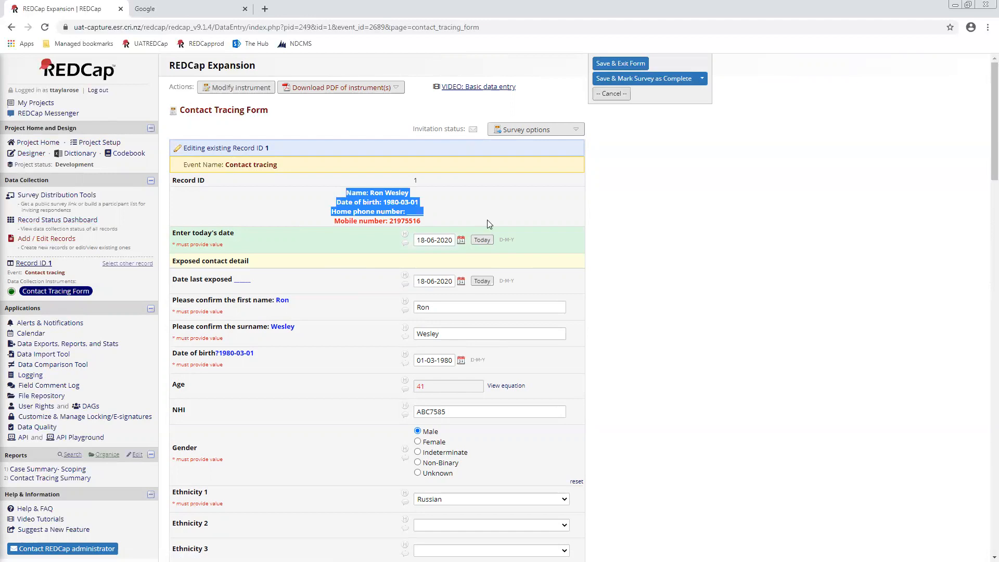
{"action": "scroll", "coordinate": [581, 176], "scroll_direction": "down", "scroll_amount": 1}
{"action": "left_click", "coordinate": [366, 88]}
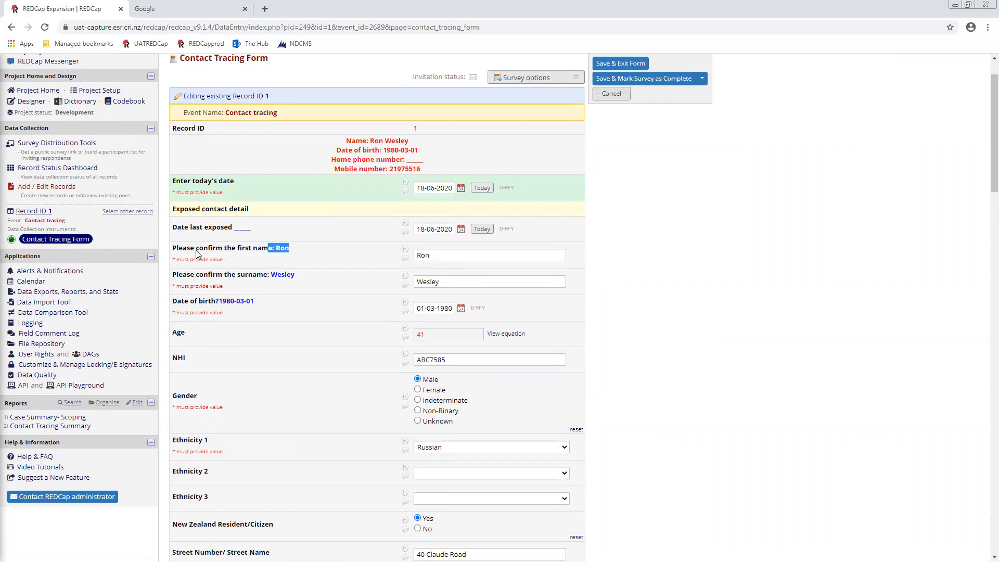
Check the first name and surname confirmation fields, and review the demographic and contact details of the Contact Tracing Form.
{"action": "left_click", "coordinate": [539, 263]}
{"action": "left_click", "coordinate": [535, 256]}
{"action": "left_click", "coordinate": [507, 282]}
{"action": "scroll", "coordinate": [450, 279], "scroll_direction": "down", "scroll_amount": 1}
{"action": "scroll", "coordinate": [450, 278], "scroll_direction": "down", "scroll_amount": 2}
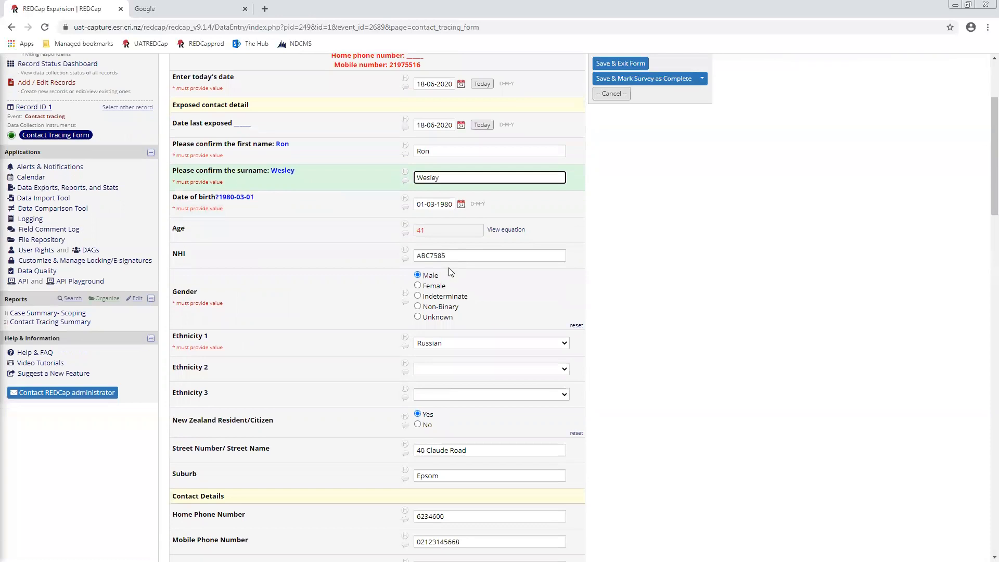
{"action": "scroll", "coordinate": [283, 291], "scroll_direction": "down", "scroll_amount": 3}
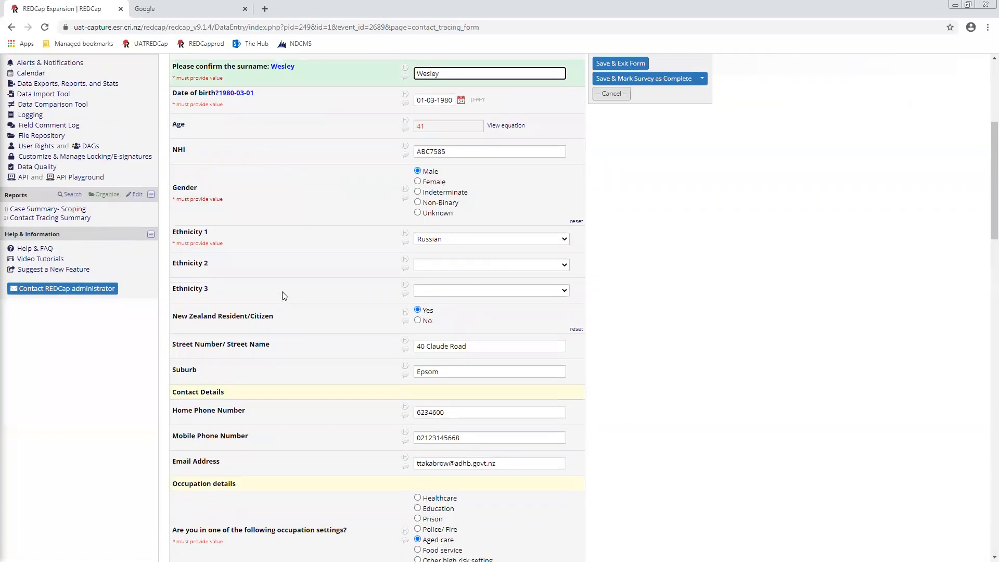
{"action": "scroll", "coordinate": [305, 240], "scroll_direction": "down", "scroll_amount": 5}
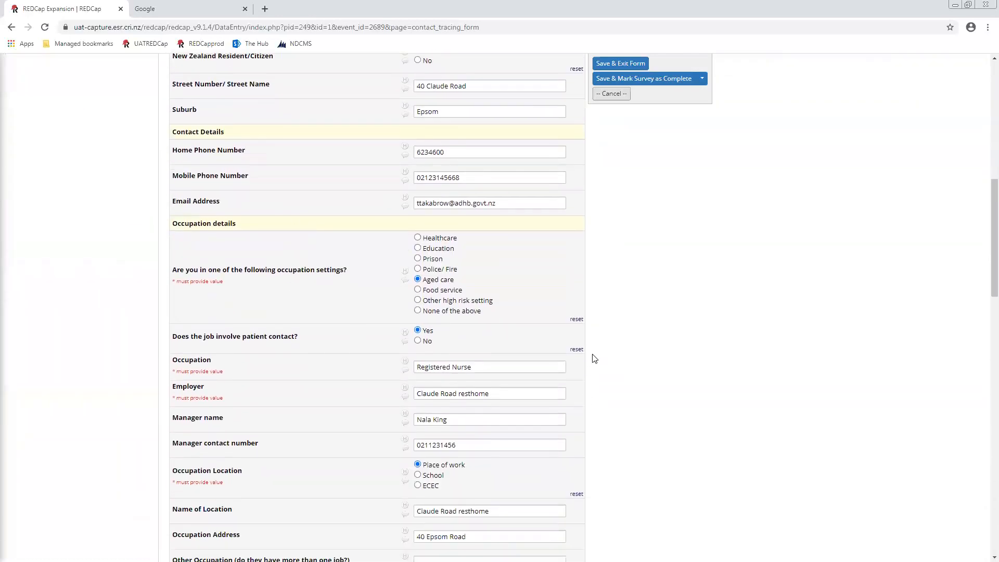
Examine the Occupation details fields and the privacy statement under Interview details.
{"action": "scroll", "coordinate": [326, 366], "scroll_direction": "down", "scroll_amount": 7}
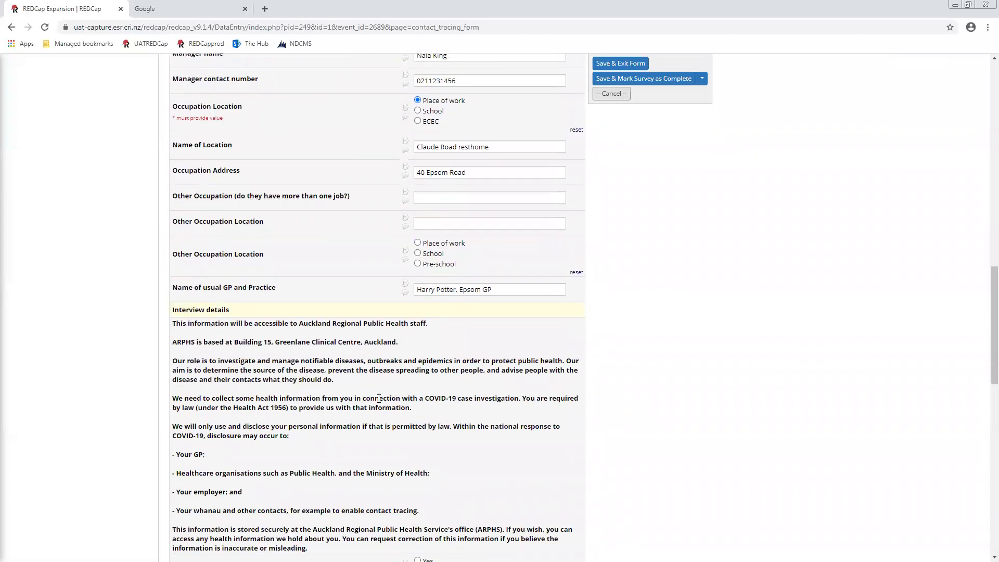
{"action": "scroll", "coordinate": [379, 398], "scroll_direction": "up", "scroll_amount": 3}
{"action": "scroll", "coordinate": [326, 363], "scroll_direction": "up", "scroll_amount": 7}
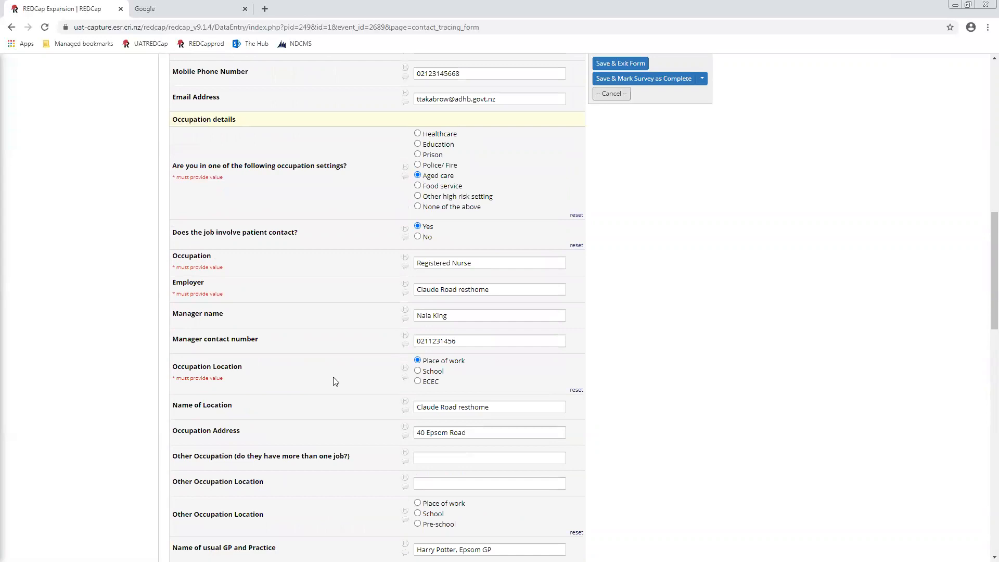
{"action": "scroll", "coordinate": [336, 384], "scroll_direction": "down", "scroll_amount": 7}
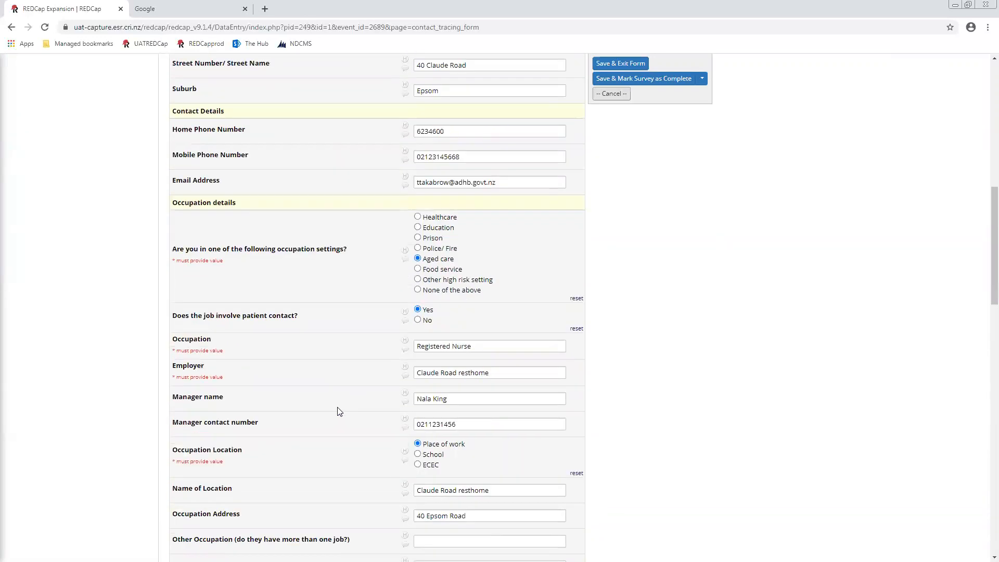
{"action": "scroll", "coordinate": [336, 431], "scroll_direction": "down", "scroll_amount": 9}
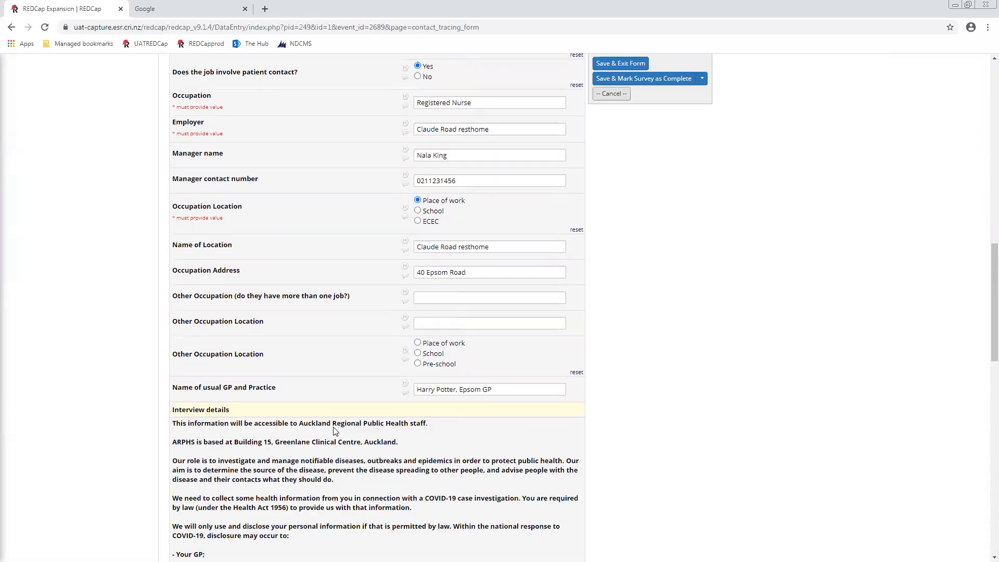
Review the Symptoms, Underlying conditions and Assessment sections of the Contact Tracing Form.
{"action": "scroll", "coordinate": [336, 431], "scroll_direction": "down", "scroll_amount": 2}
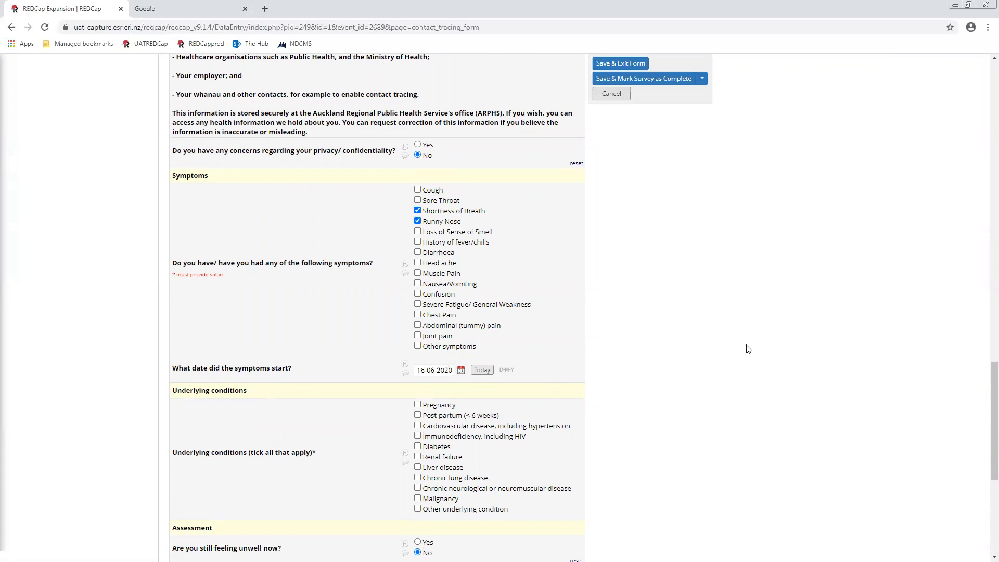
{"action": "scroll", "coordinate": [685, 348], "scroll_direction": "down", "scroll_amount": 5}
{"action": "scroll", "coordinate": [417, 257], "scroll_direction": "down", "scroll_amount": 1}
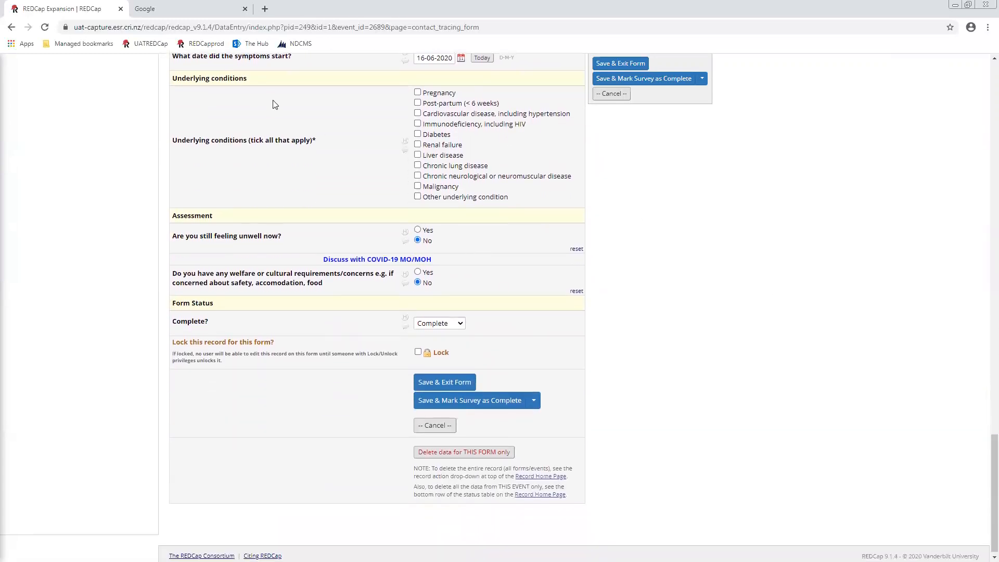
{"action": "scroll", "coordinate": [437, 208], "scroll_direction": "up", "scroll_amount": 1}
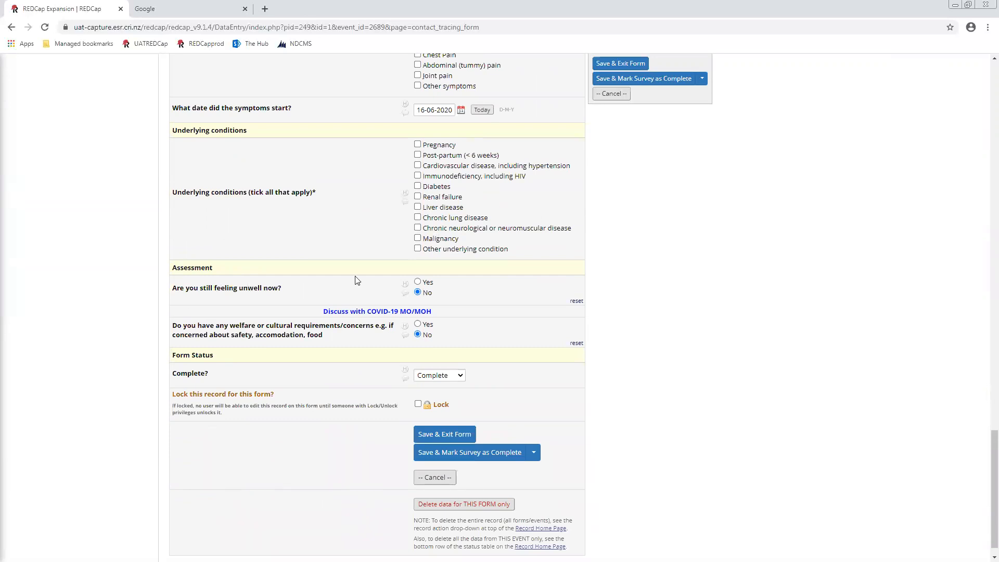
Highlight the "Are you still feeling unwell now?" question with its "Discuss with COVID-19 MO/MOH" note, and check the Form Status section.
{"action": "left_click_drag", "start_coordinate": [452, 315], "coordinate": [255, 299]}
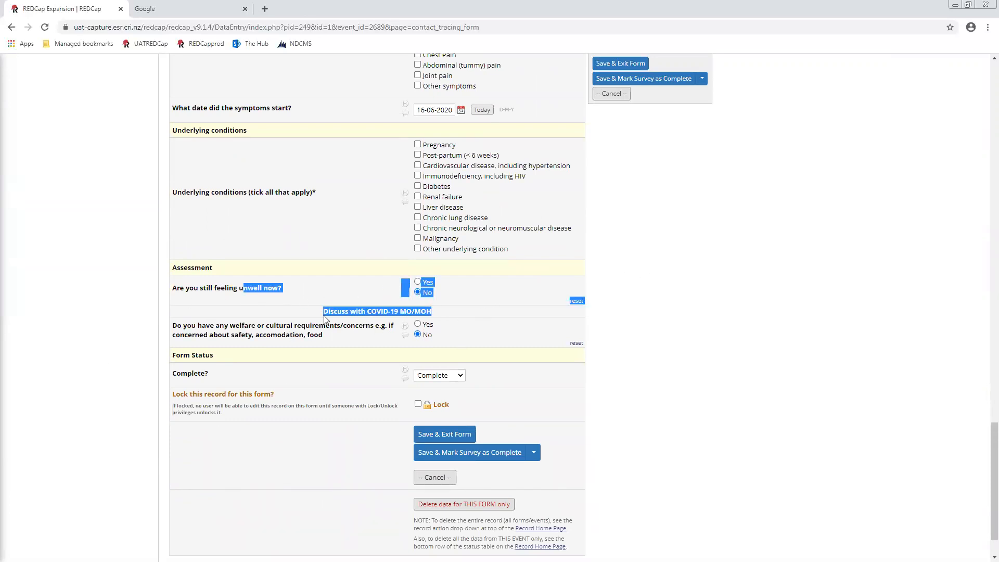
{"action": "scroll", "coordinate": [332, 314], "scroll_direction": "down", "scroll_amount": 1}
{"action": "scroll", "coordinate": [328, 316], "scroll_direction": "down", "scroll_amount": 1}
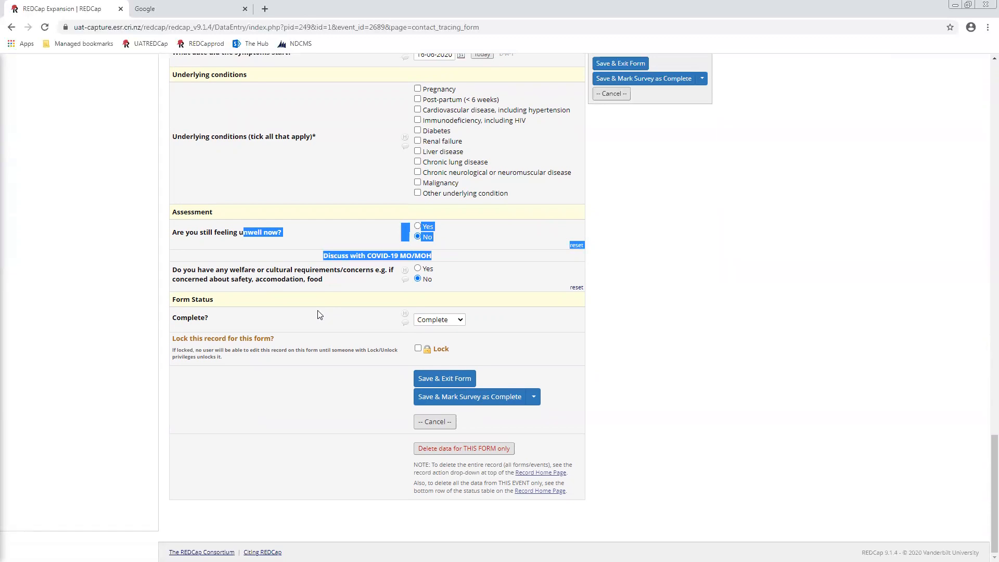
{"action": "left_click", "coordinate": [443, 305]}
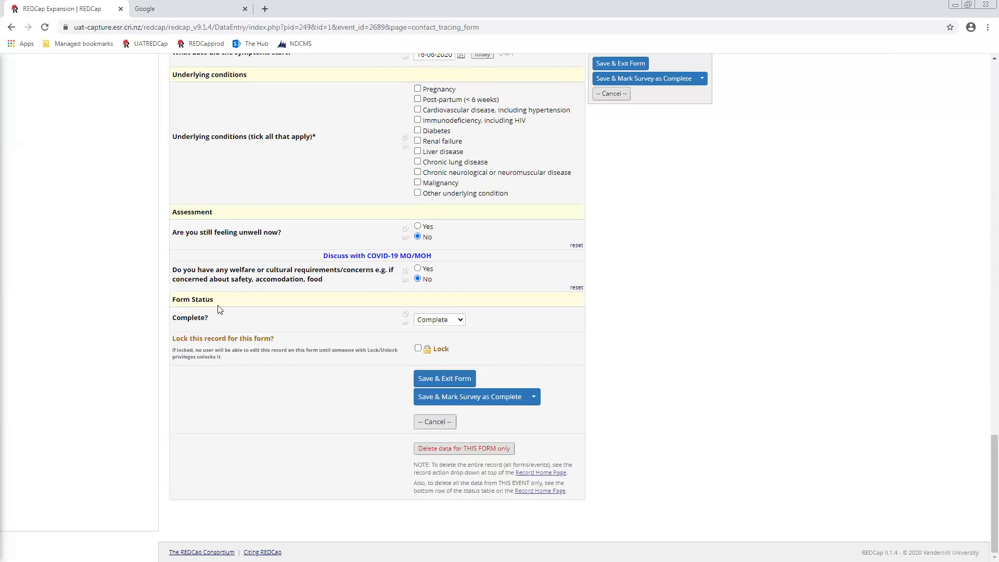
Leave the Contact Tracing Form for record 1's Record Home Page and examine the form status grid down to the Welfare Application row.
{"action": "scroll", "coordinate": [260, 375], "scroll_direction": "up", "scroll_amount": 12}
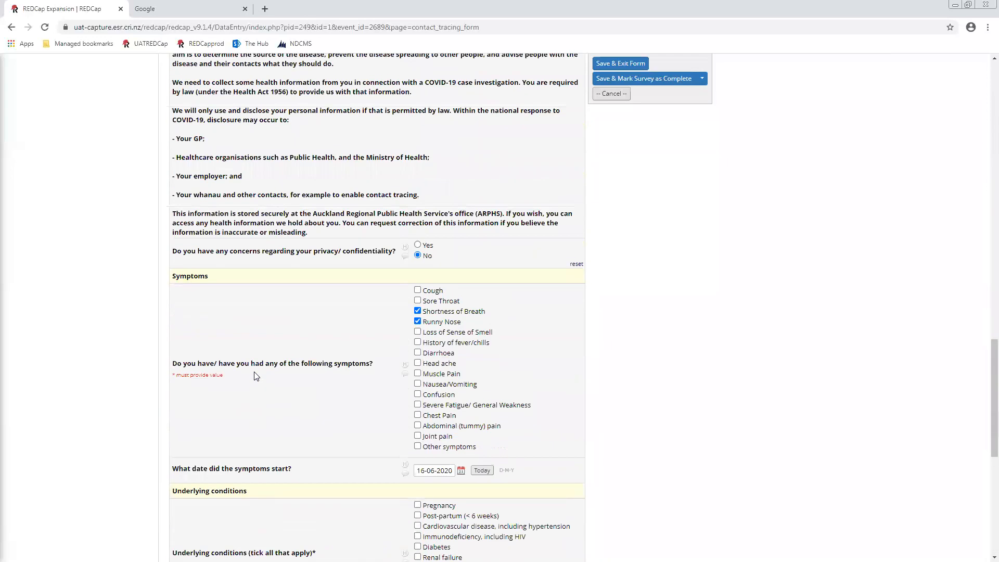
{"action": "scroll", "coordinate": [254, 370], "scroll_direction": "up", "scroll_amount": 15}
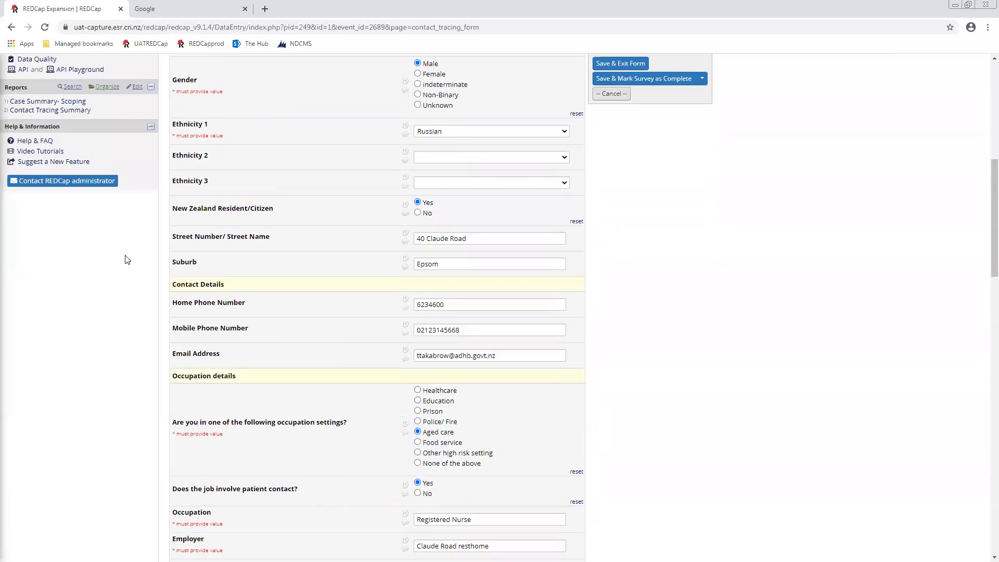
{"action": "scroll", "coordinate": [656, 297], "scroll_direction": "up", "scroll_amount": 4}
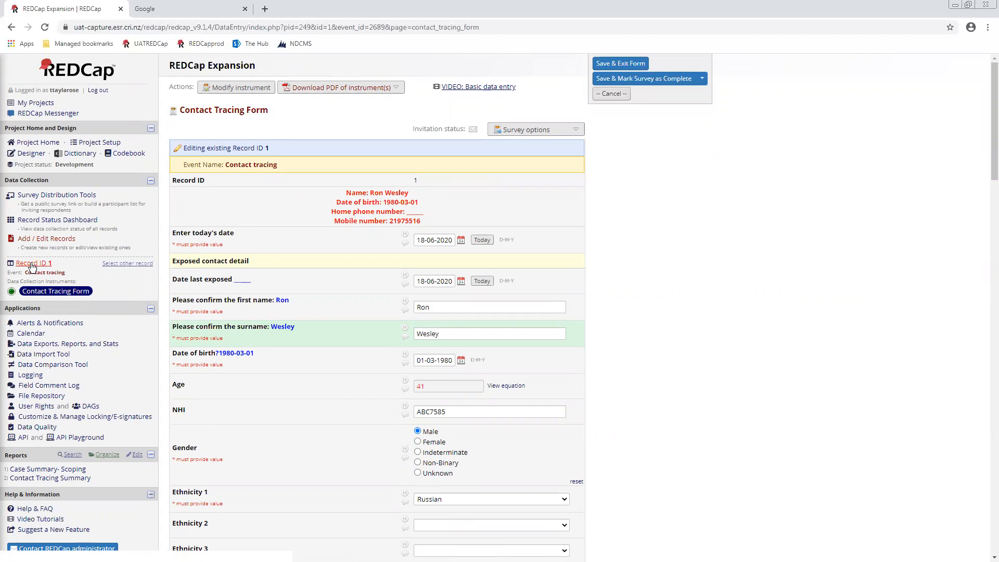
{"action": "left_click", "coordinate": [31, 265]}
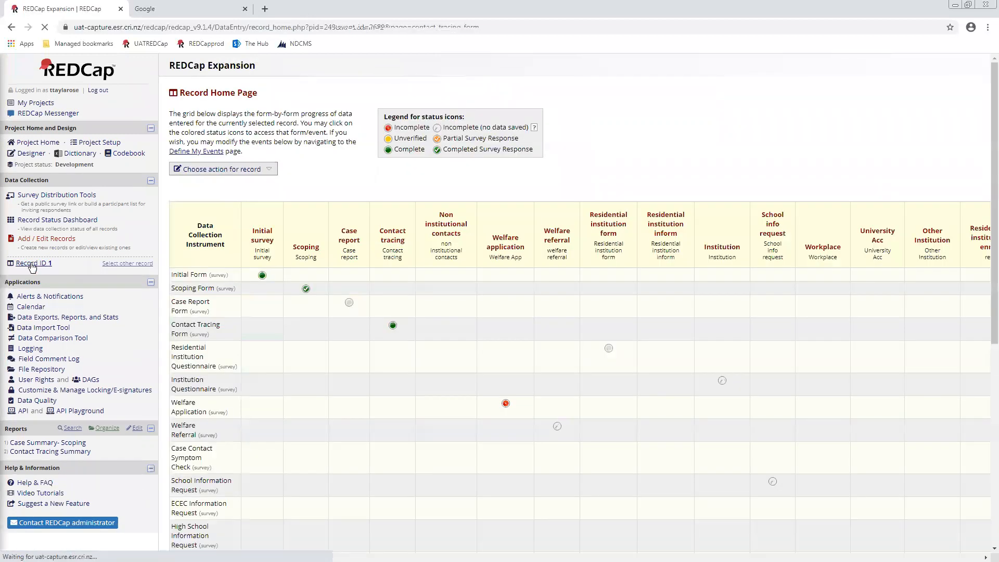
{"action": "scroll", "coordinate": [676, 494], "scroll_direction": "down", "scroll_amount": 3}
{"action": "scroll", "coordinate": [616, 364], "scroll_direction": "up", "scroll_amount": 3}
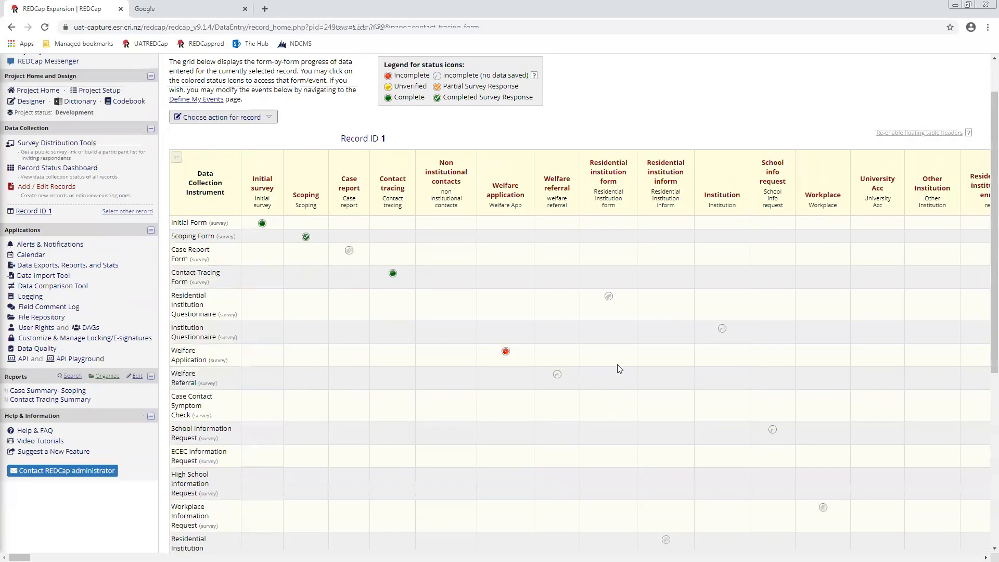
{"action": "scroll", "coordinate": [513, 162], "scroll_direction": "down", "scroll_amount": 3}
{"action": "left_click_drag", "start_coordinate": [460, 78], "coordinate": [461, 224]}
{"action": "left_click", "coordinate": [487, 124]}
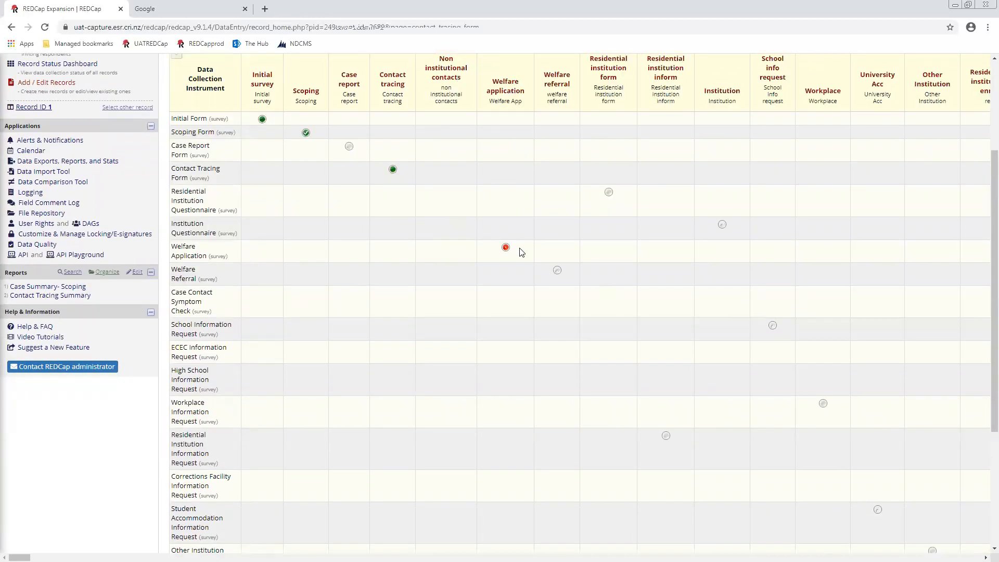
Open record 1's Welfare Application form and review its assistance requirements, situation summaries, Welfare: Consent and Form Status sections.
{"action": "left_click", "coordinate": [506, 249]}
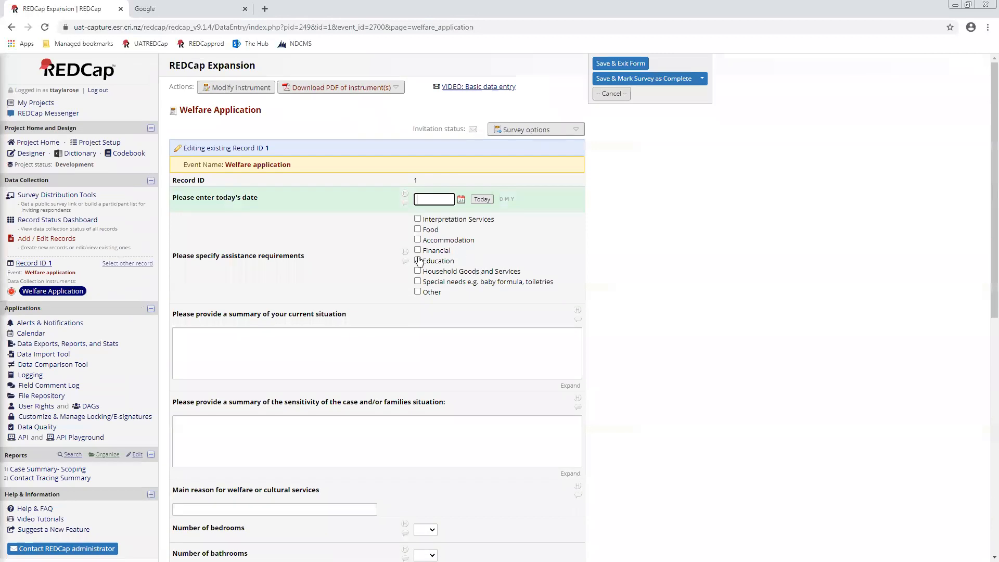
{"action": "scroll", "coordinate": [463, 260], "scroll_direction": "down", "scroll_amount": 7}
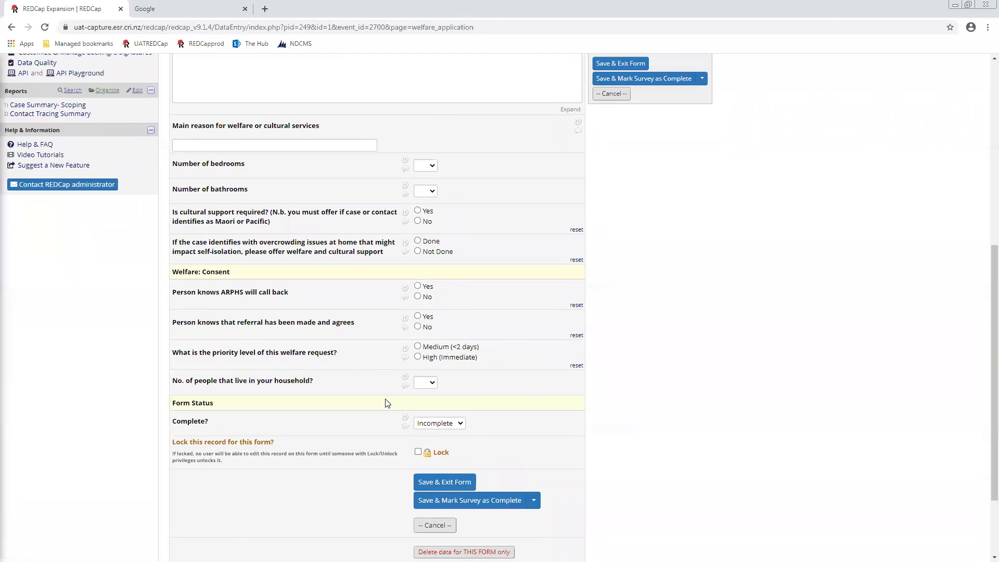
{"action": "scroll", "coordinate": [388, 403], "scroll_direction": "up", "scroll_amount": 7}
{"action": "scroll", "coordinate": [373, 425], "scroll_direction": "down", "scroll_amount": 4}
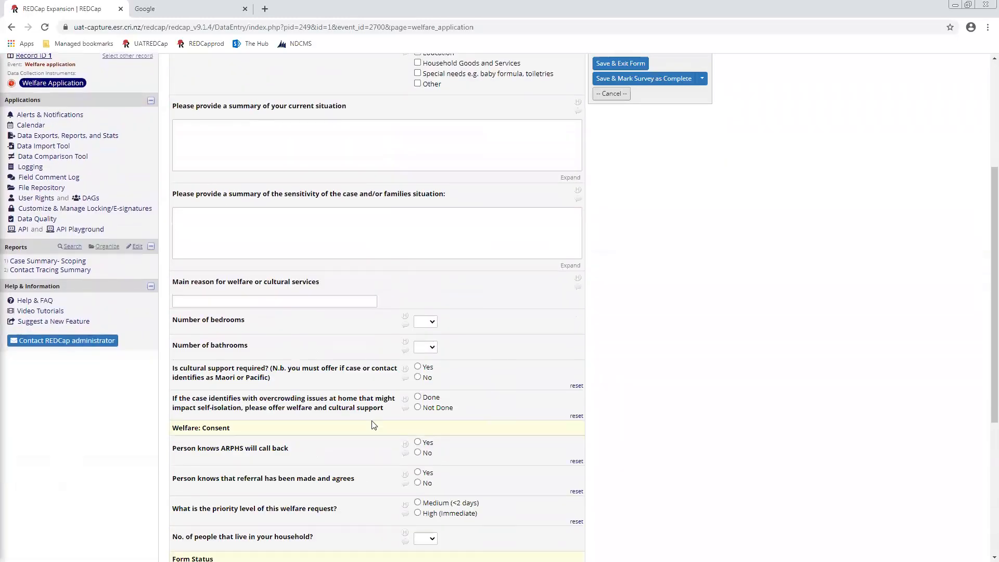
{"action": "scroll", "coordinate": [373, 425], "scroll_direction": "down", "scroll_amount": 5}
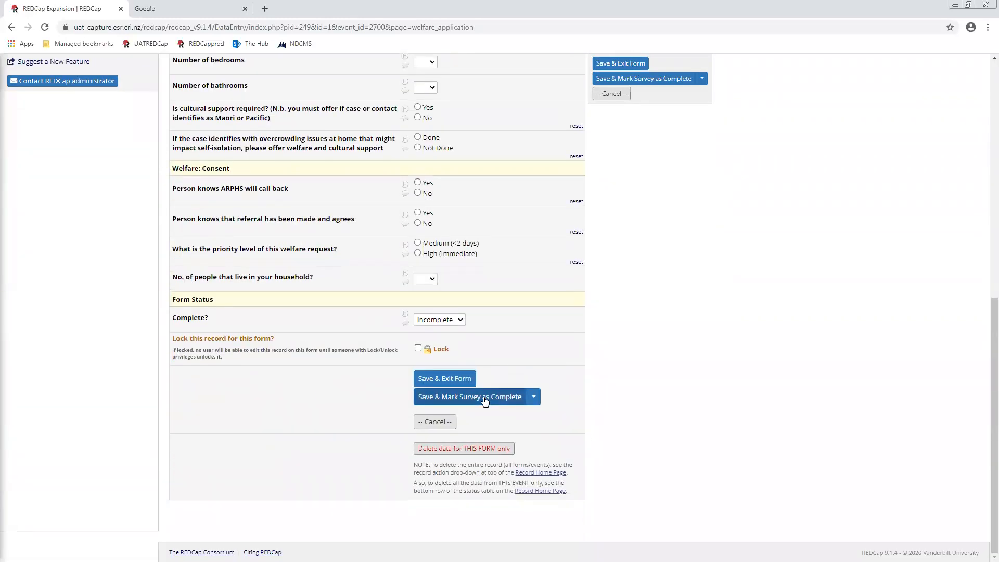
{"action": "scroll", "coordinate": [466, 364], "scroll_direction": "up", "scroll_amount": 3}
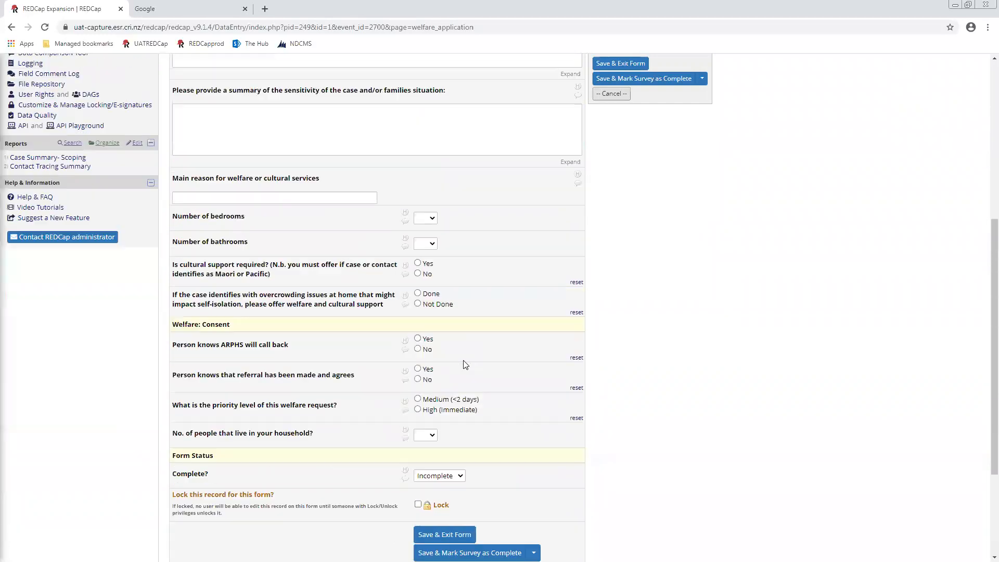
{"action": "scroll", "coordinate": [466, 364], "scroll_direction": "up", "scroll_amount": 6}
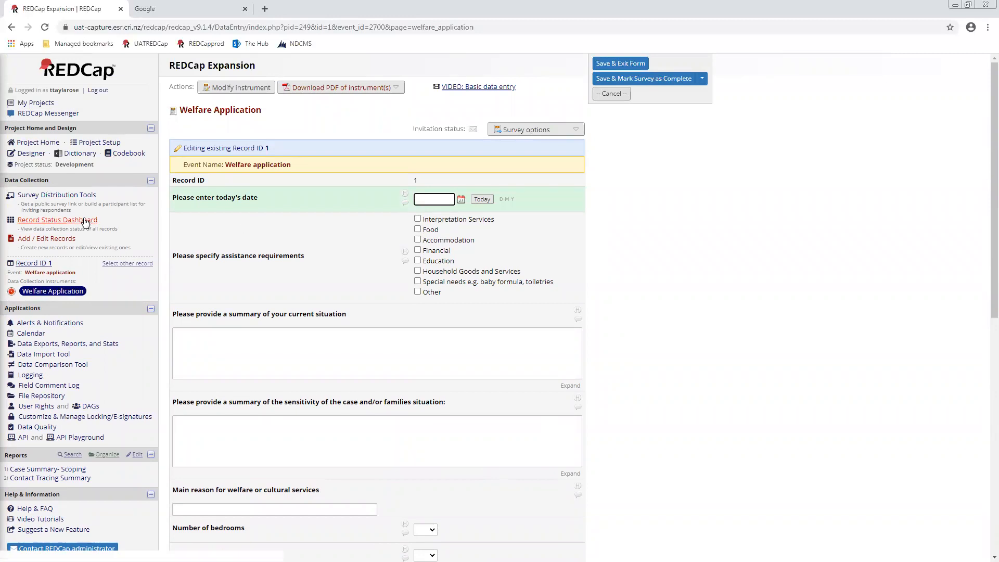
Leave the Welfare Application for record 1's Record Home Page and examine the status grid across to the daily symptom check events.
{"action": "left_click", "coordinate": [66, 291]}
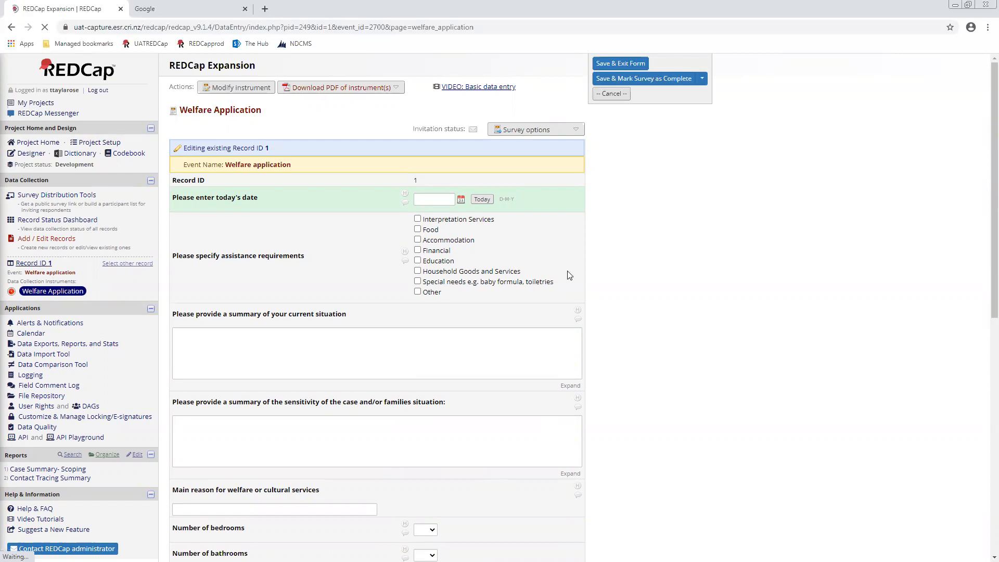
{"action": "scroll", "coordinate": [753, 315], "scroll_direction": "down", "scroll_amount": 1}
{"action": "scroll", "coordinate": [753, 314], "scroll_direction": "down", "scroll_amount": 2}
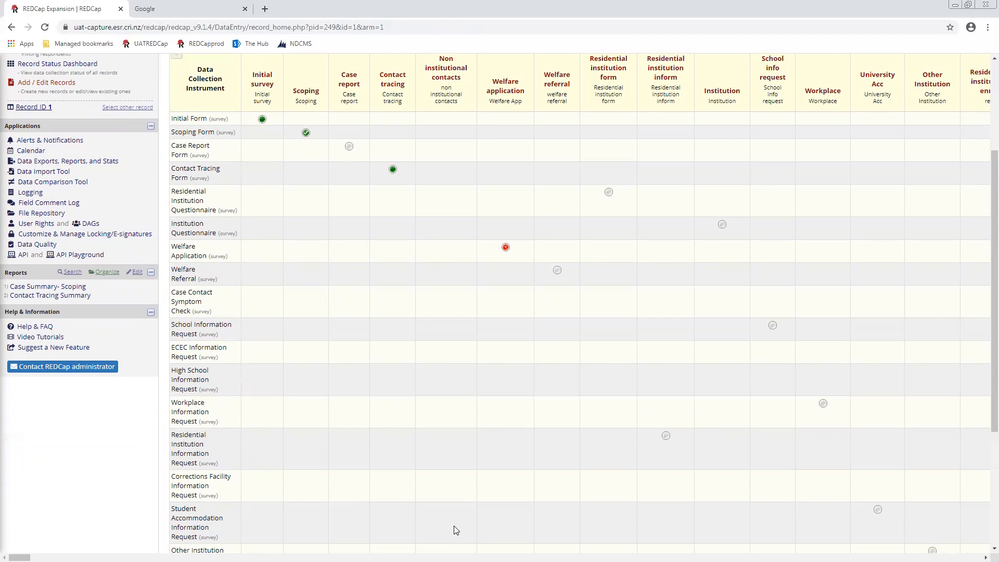
{"action": "scroll", "coordinate": [453, 525], "scroll_direction": "down", "scroll_amount": 4}
{"action": "scroll", "coordinate": [492, 513], "scroll_direction": "up", "scroll_amount": 6}
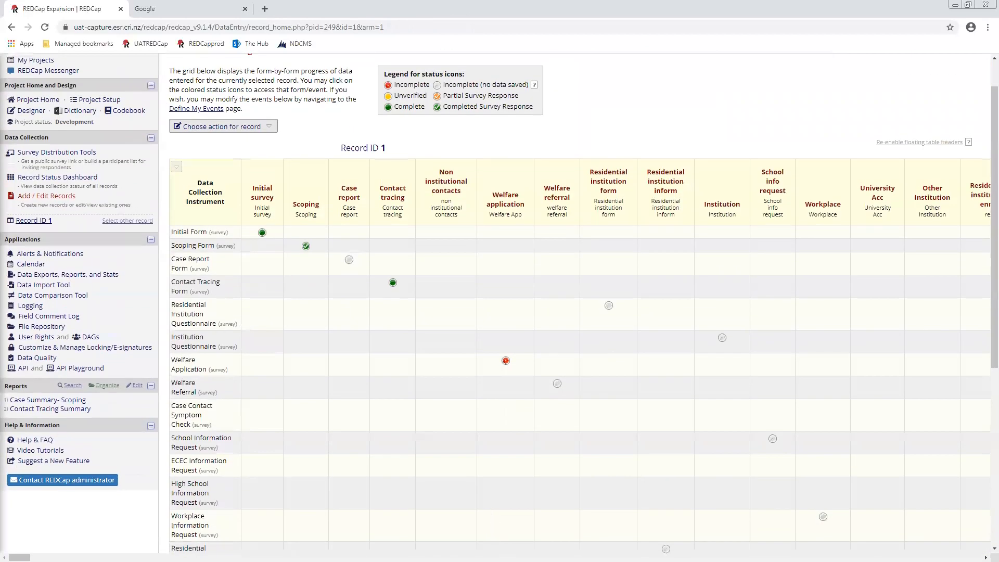
{"action": "mouse_move", "coordinate": [20, 557]}
{"action": "left_mouse_down"}
{"action": "mouse_move", "coordinate": [64, 557]}
{"action": "mouse_move", "coordinate": [28, 557]}
{"action": "left_mouse_up"}
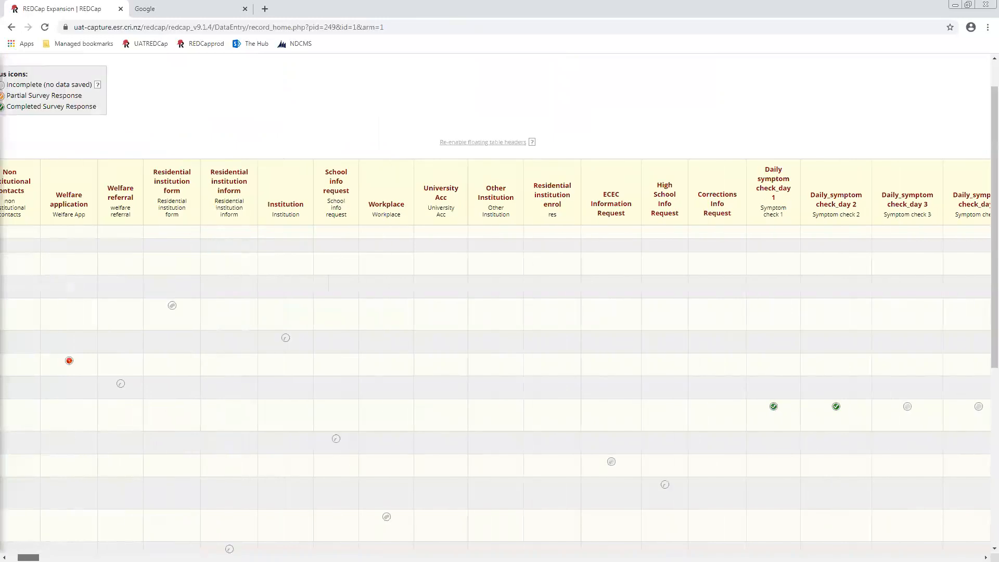
{"action": "scroll", "coordinate": [154, 336], "scroll_direction": "down", "scroll_amount": 2}
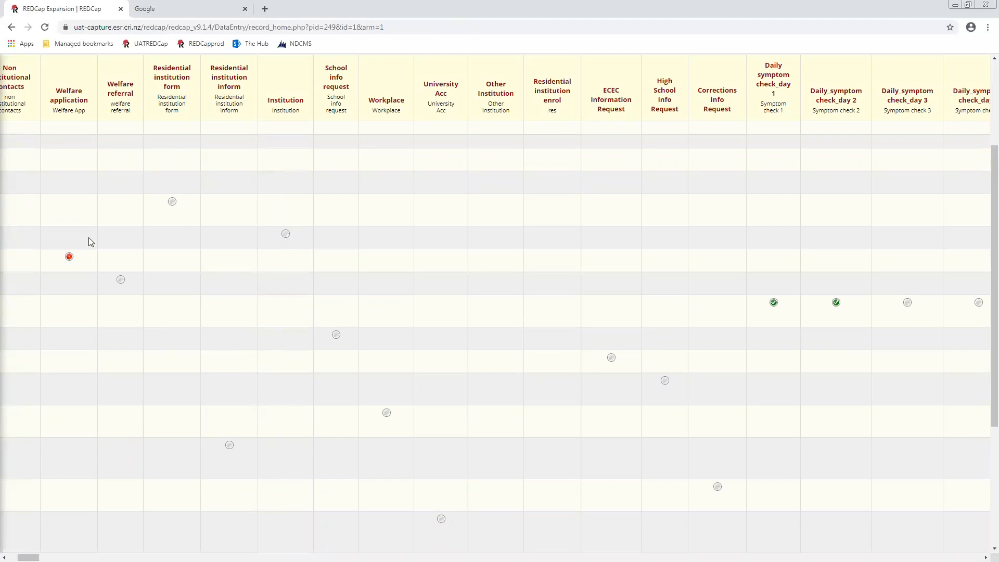
Open record 1's Institution Questionnaire and skim its High School questions, infection control advice and progress note.
{"action": "left_click", "coordinate": [288, 235]}
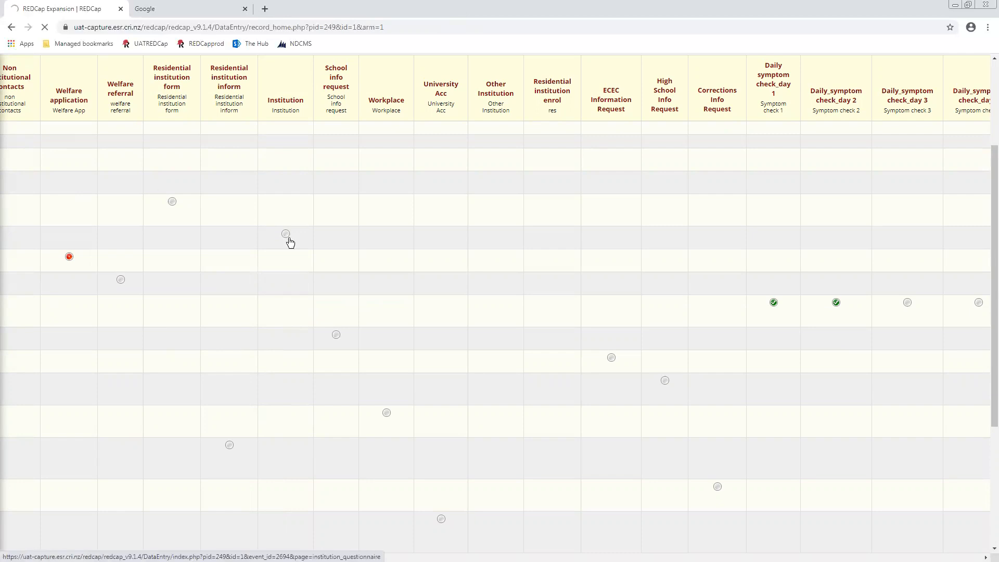
{"action": "scroll", "coordinate": [290, 242], "scroll_direction": "down", "scroll_amount": 2}
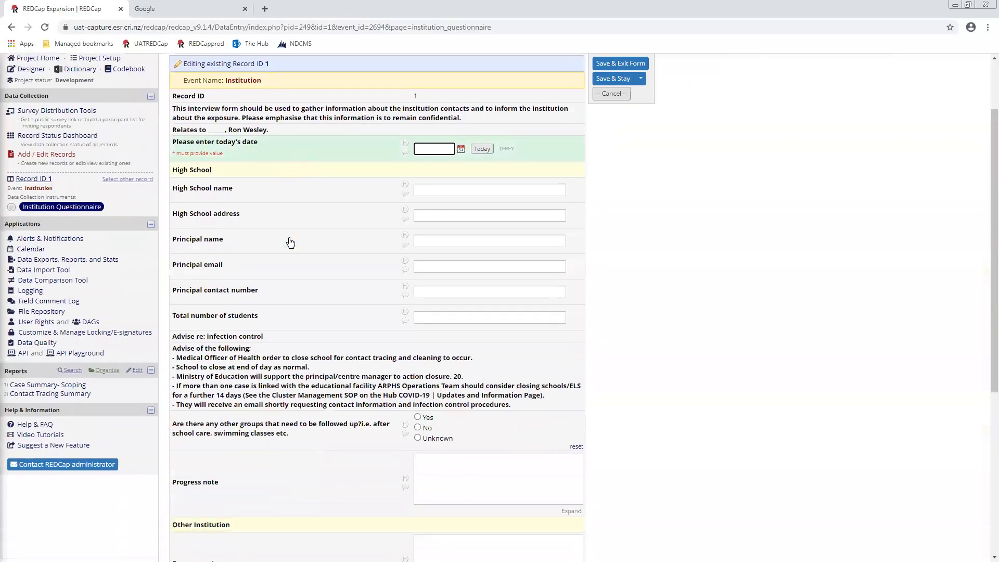
{"action": "scroll", "coordinate": [291, 242], "scroll_direction": "up", "scroll_amount": 3}
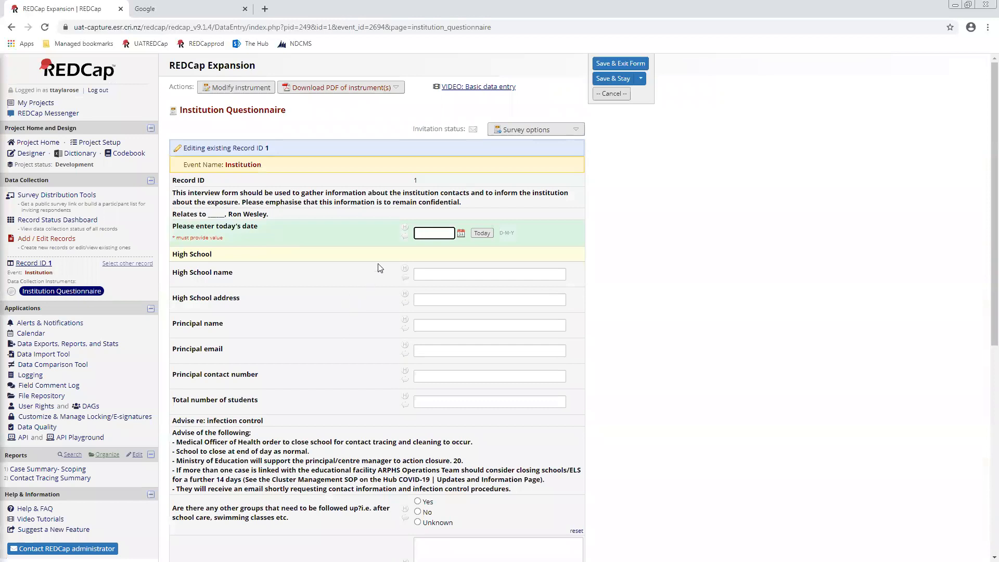
{"action": "scroll", "coordinate": [467, 266], "scroll_direction": "down", "scroll_amount": 3}
{"action": "scroll", "coordinate": [466, 266], "scroll_direction": "down", "scroll_amount": 2}
{"action": "scroll", "coordinate": [257, 171], "scroll_direction": "up", "scroll_amount": 4}
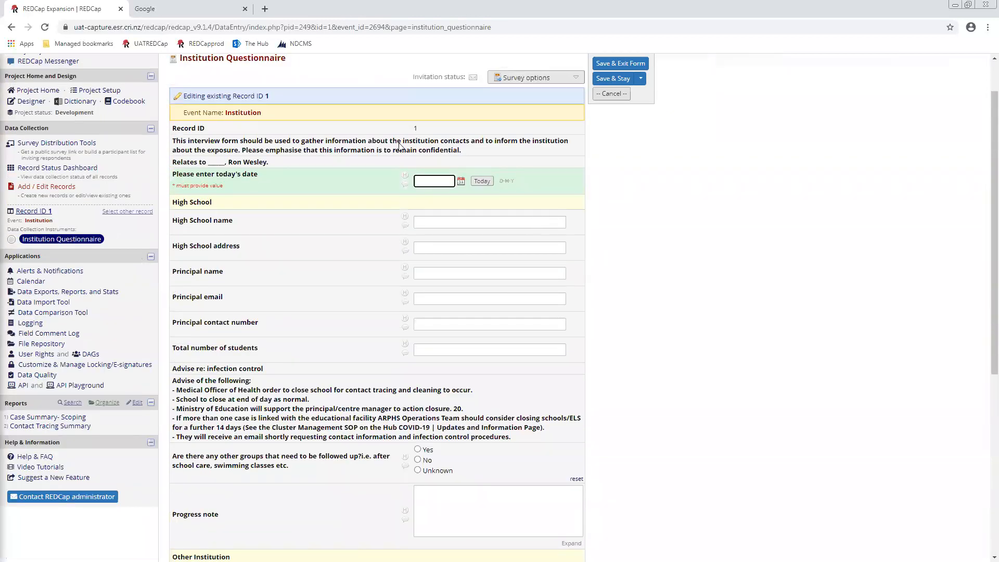
Examine the questionnaire's introduction, High School name and Principal name fields, follow-up question and Other Institution section down to Form Status.
{"action": "left_click_drag", "start_coordinate": [255, 168], "coordinate": [196, 148]}
{"action": "left_click", "coordinate": [222, 198]}
{"action": "left_click", "coordinate": [439, 221]}
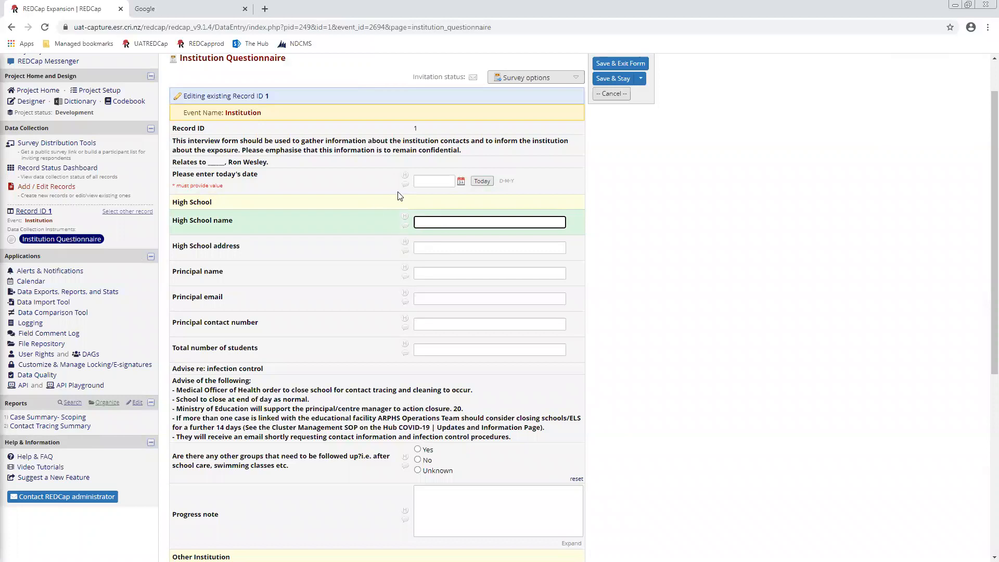
{"action": "scroll", "coordinate": [455, 226], "scroll_direction": "down", "scroll_amount": 2}
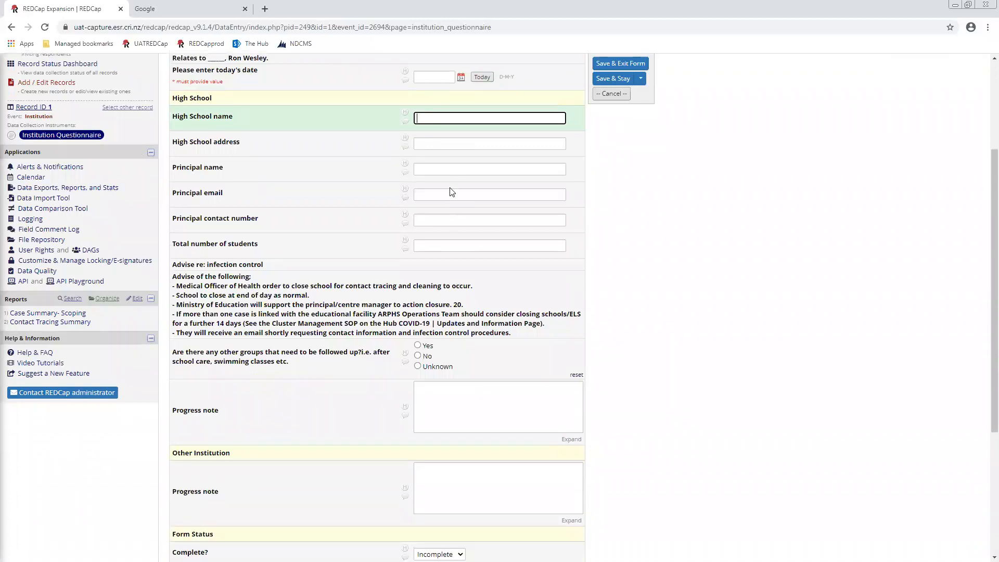
{"action": "left_click", "coordinate": [447, 169]}
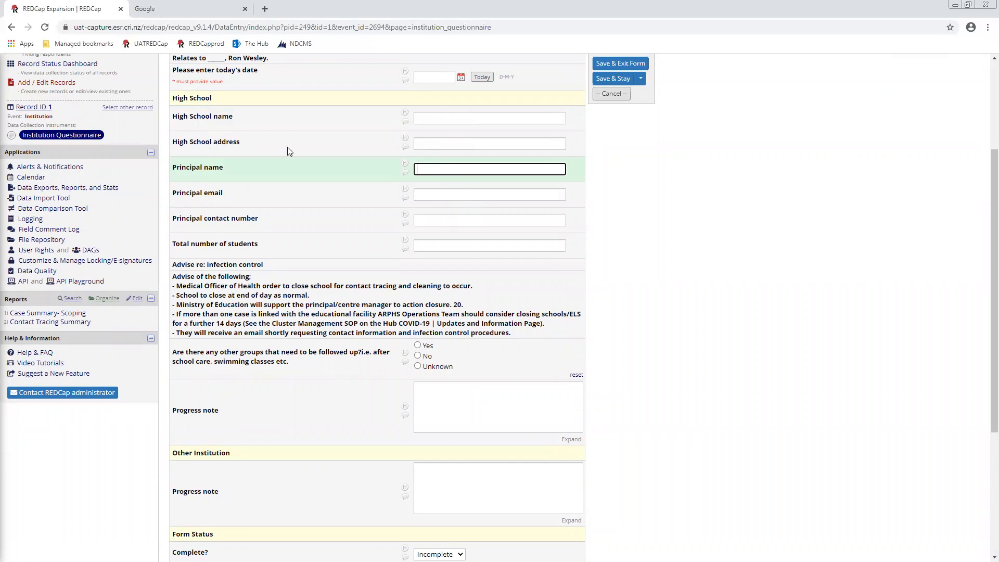
{"action": "scroll", "coordinate": [375, 238], "scroll_direction": "down", "scroll_amount": 2}
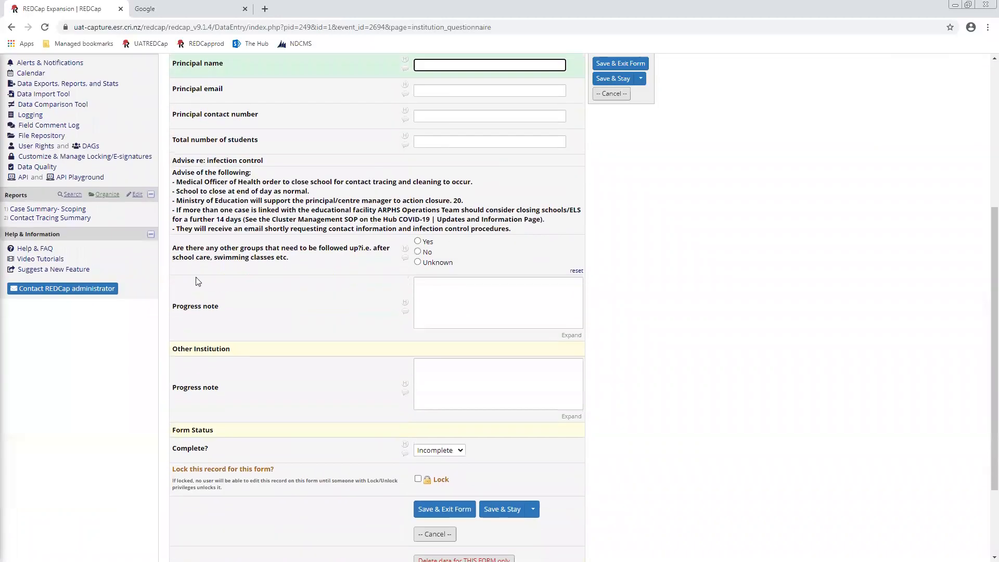
{"action": "scroll", "coordinate": [441, 302], "scroll_direction": "down", "scroll_amount": 1}
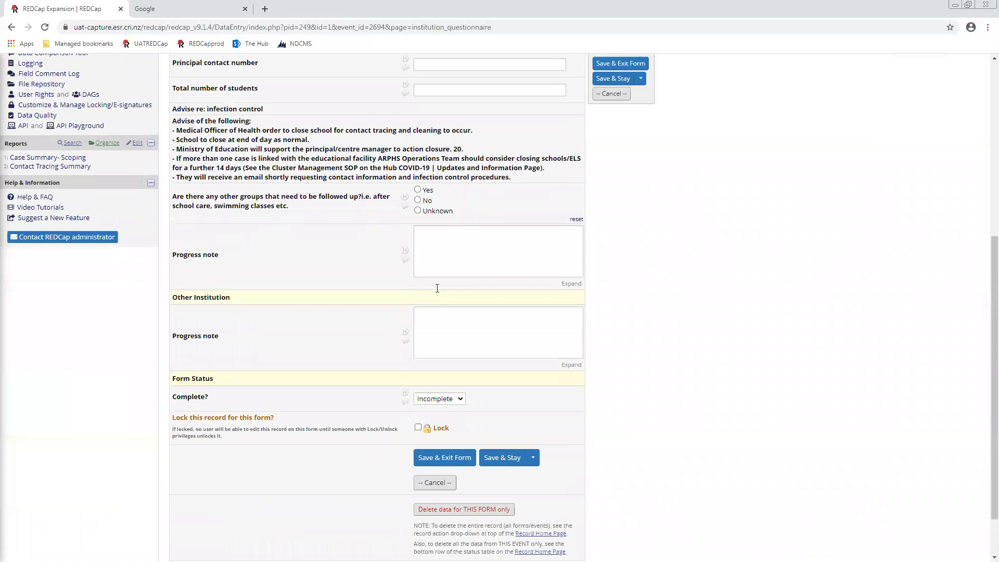
Go over the whole Institution Questionnaire again and point out its Principal name and Principal email questions.
{"action": "scroll", "coordinate": [437, 286], "scroll_direction": "up", "scroll_amount": 5}
{"action": "scroll", "coordinate": [291, 322], "scroll_direction": "up", "scroll_amount": 1}
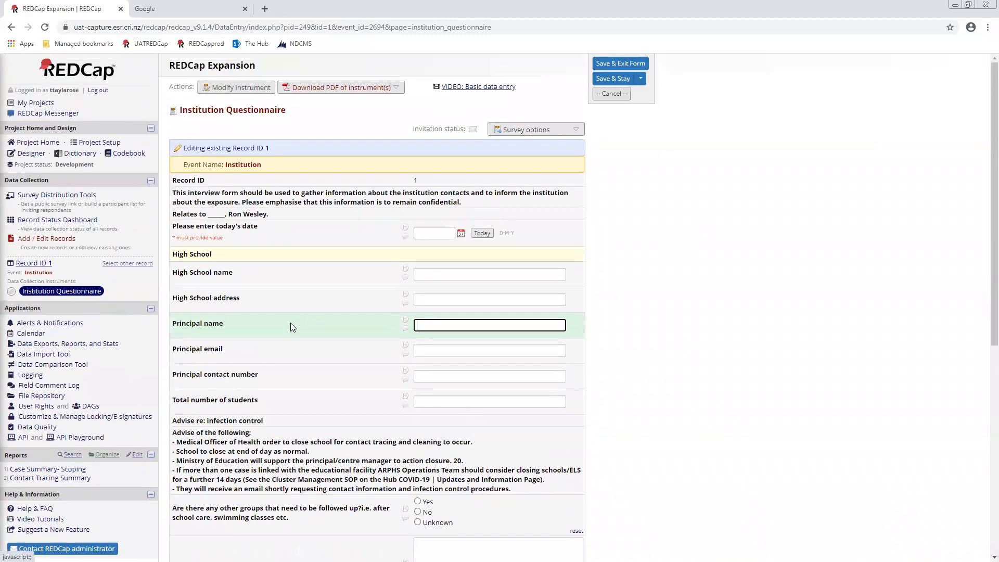
{"action": "scroll", "coordinate": [297, 312], "scroll_direction": "down", "scroll_amount": 6}
{"action": "scroll", "coordinate": [301, 308], "scroll_direction": "up", "scroll_amount": 6}
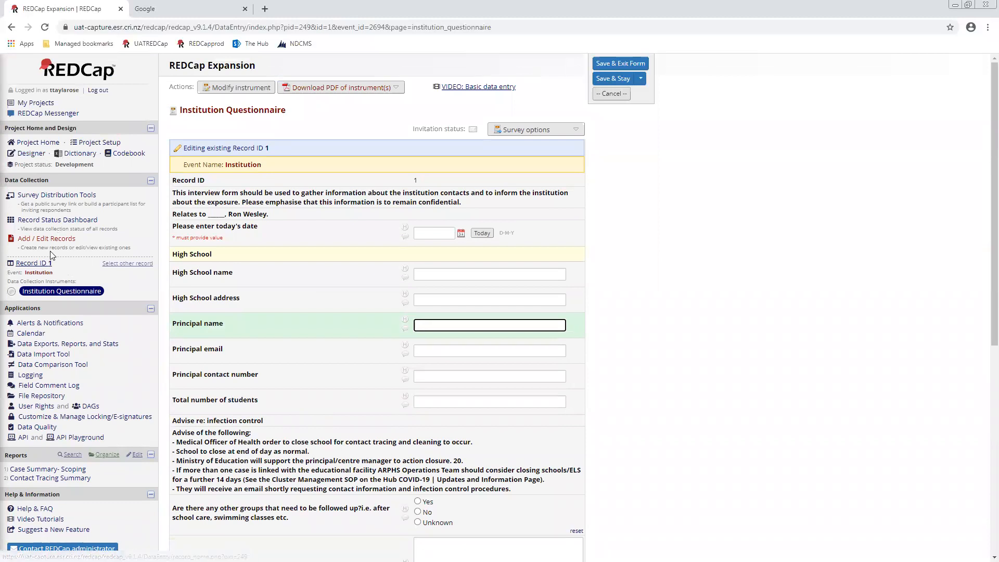
{"action": "left_click_drag", "start_coordinate": [230, 337], "coordinate": [283, 330]}
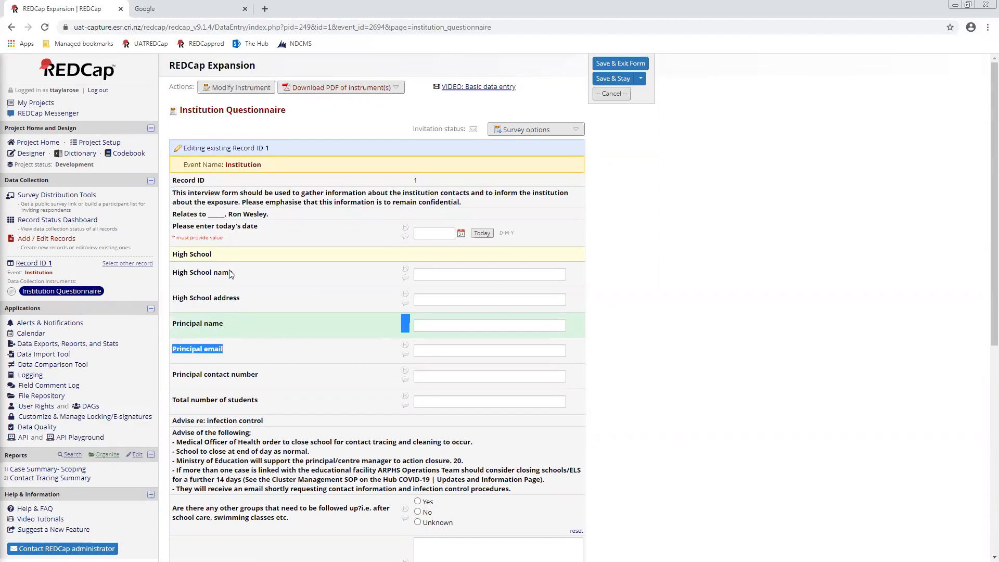
{"action": "left_click", "coordinate": [221, 348]}
{"action": "left_click", "coordinate": [468, 327]}
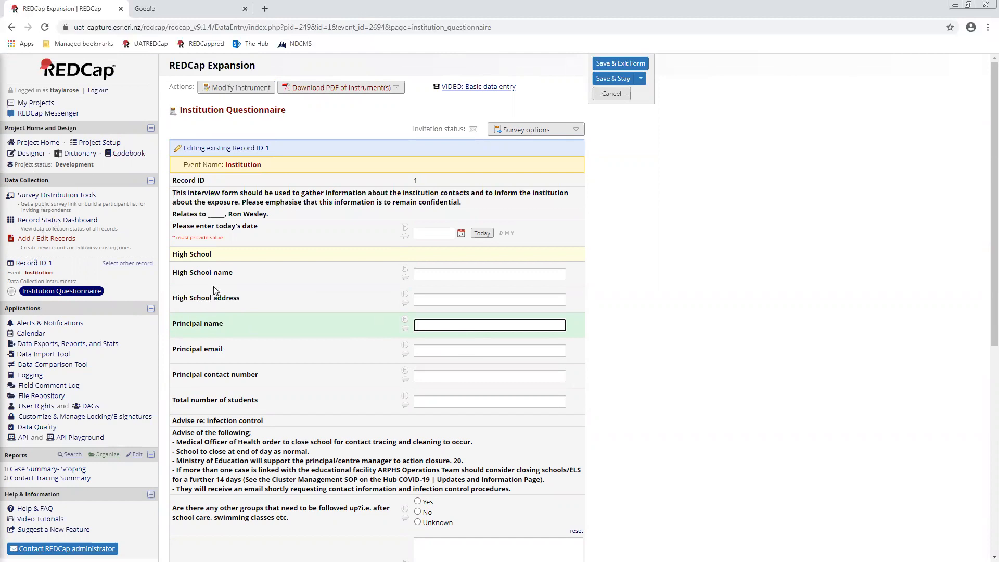
Open record 1's High School Information Request via the Record Status Dashboard, review its spreadsheet uploads and additional information field, and return to the dashboard.
{"action": "left_click", "coordinate": [43, 222]}
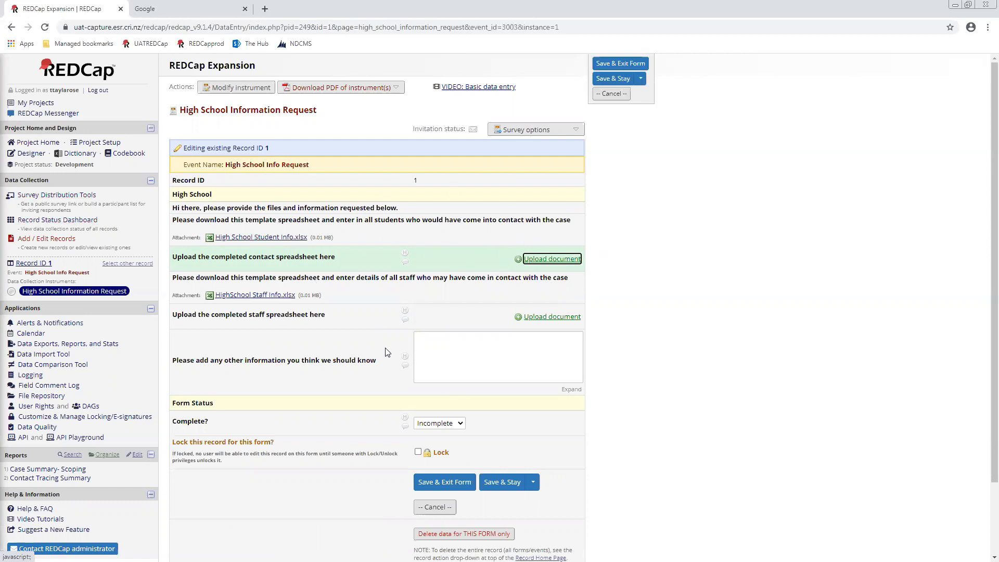
{"action": "left_click", "coordinate": [544, 358]}
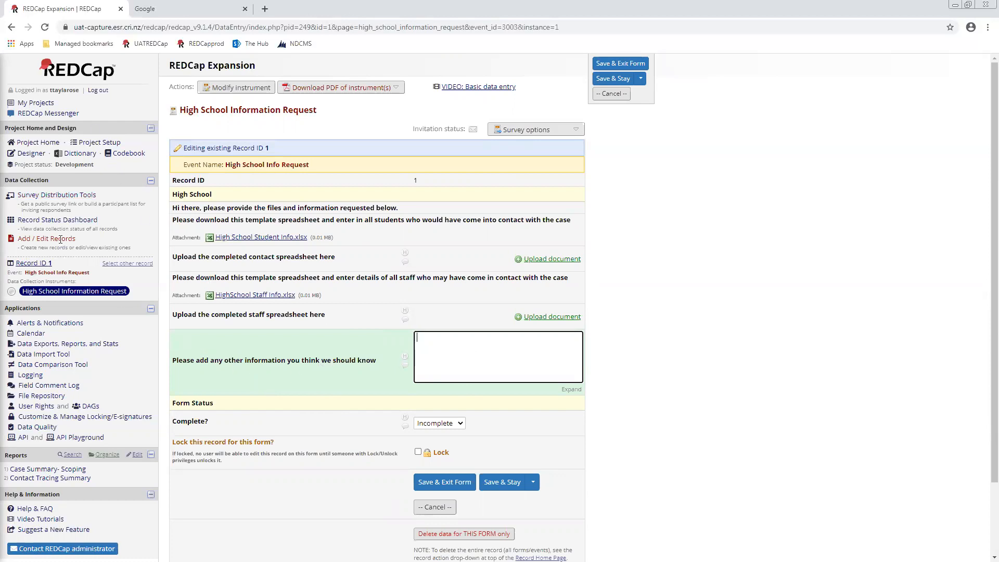
{"action": "left_click", "coordinate": [84, 222]}
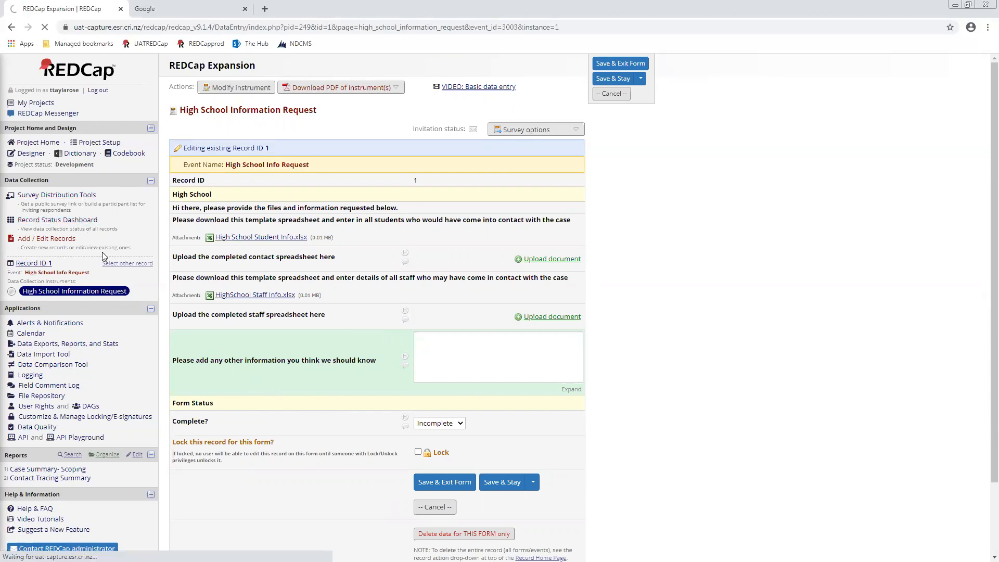
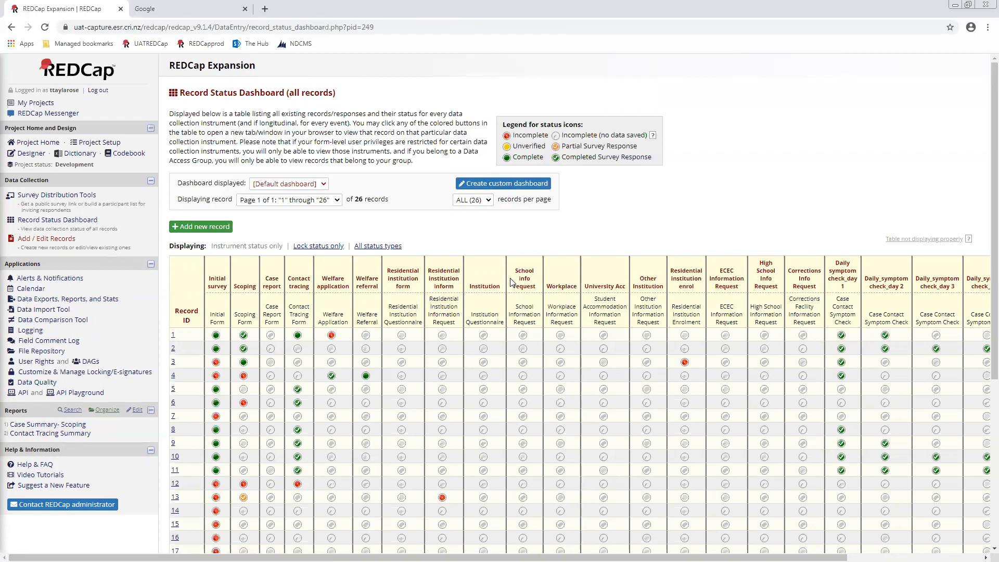
Open record 26's Case Contact Symptom Check form for Daily_symptom check_day 2 from the Record Status Dashboard.
{"action": "left_click_drag", "start_coordinate": [799, 558], "coordinate": [842, 557]}
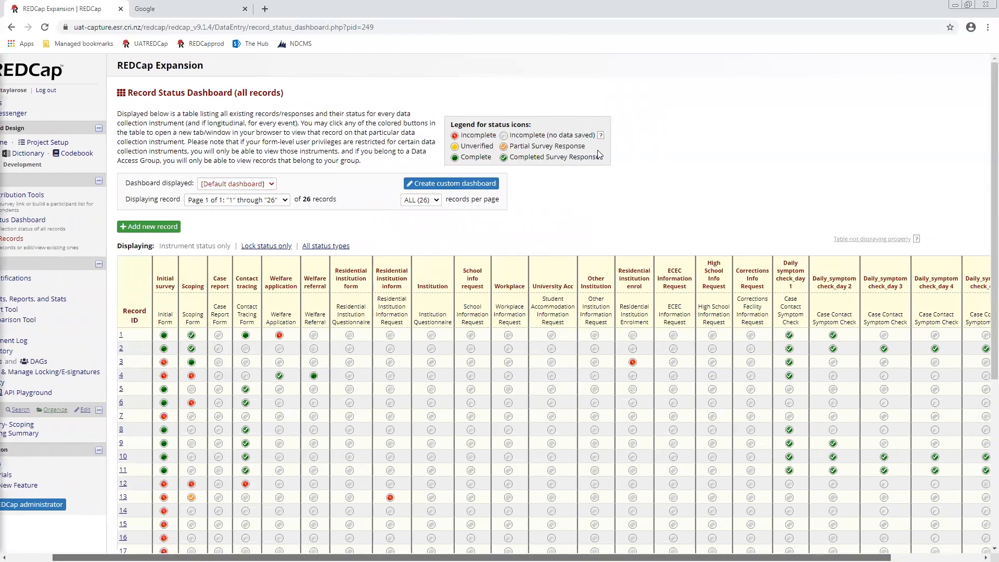
{"action": "left_click_drag", "start_coordinate": [523, 558], "coordinate": [613, 557]}
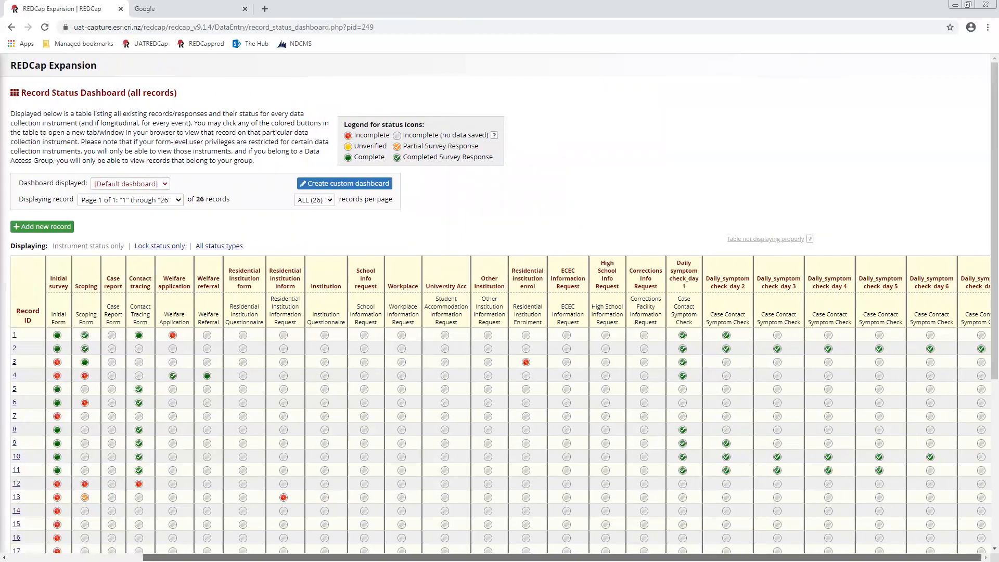
{"action": "scroll", "coordinate": [805, 355], "scroll_direction": "down", "scroll_amount": 3}
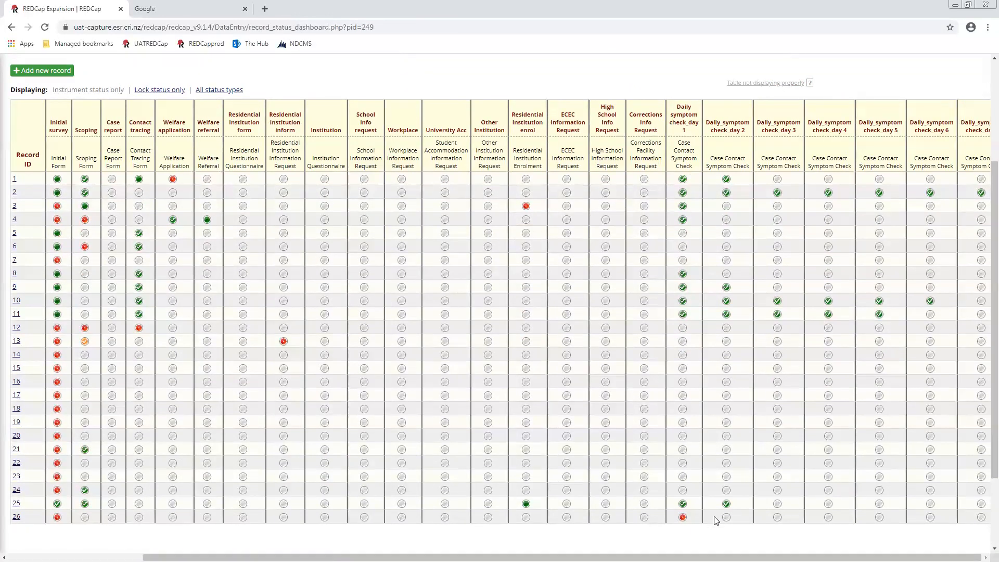
{"action": "left_click", "coordinate": [727, 517]}
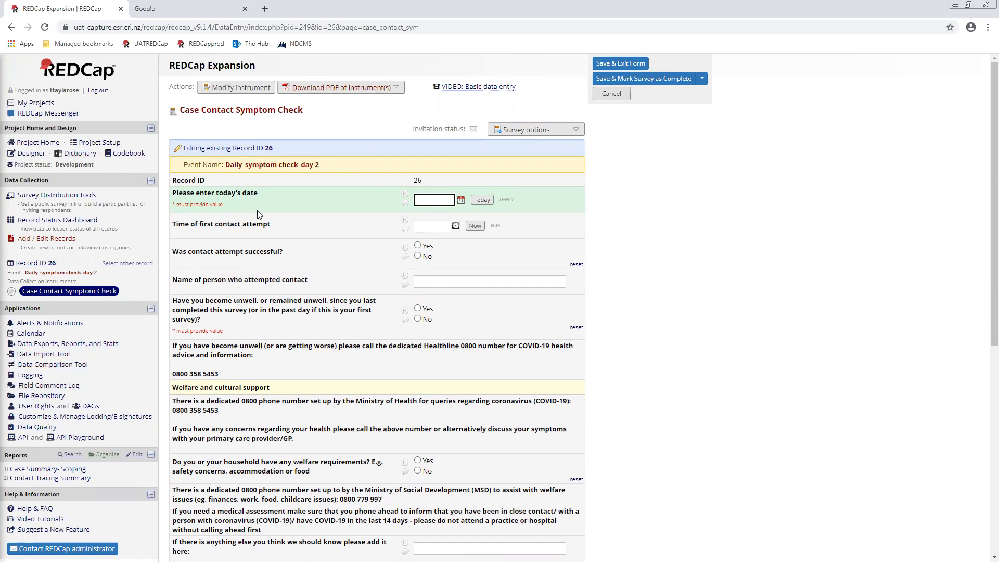
{"action": "left_click", "coordinate": [658, 328]}
Enter today's date, 23-06-2020, and the current time, 12:03, for the first contact attempt, and mark the attempt as unsuccessful.
{"action": "scroll", "coordinate": [658, 328], "scroll_direction": "down", "scroll_amount": 2}
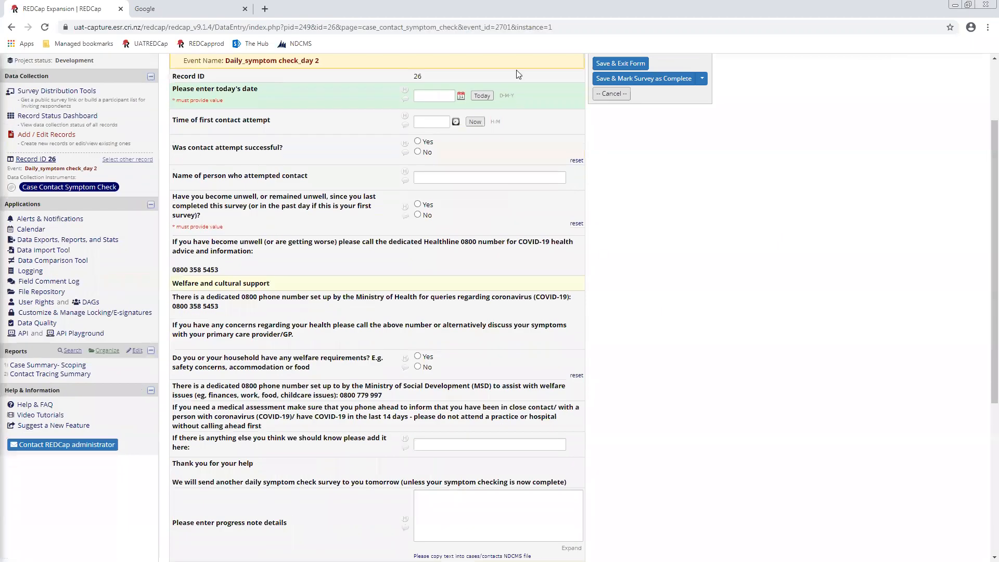
{"action": "left_click", "coordinate": [482, 96]}
{"action": "left_click", "coordinate": [475, 121]}
{"action": "left_click", "coordinate": [292, 235]}
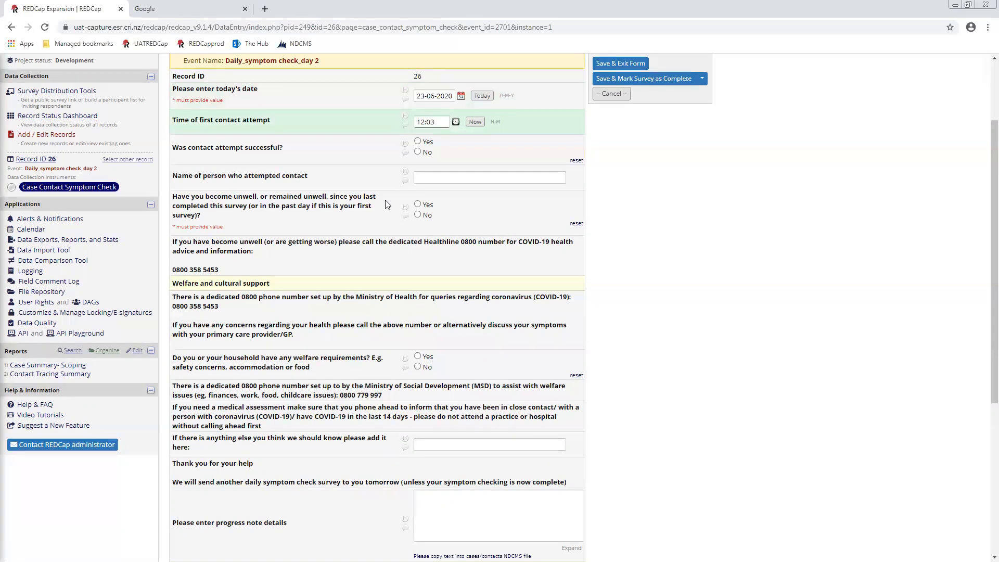
{"action": "left_click", "coordinate": [419, 153]}
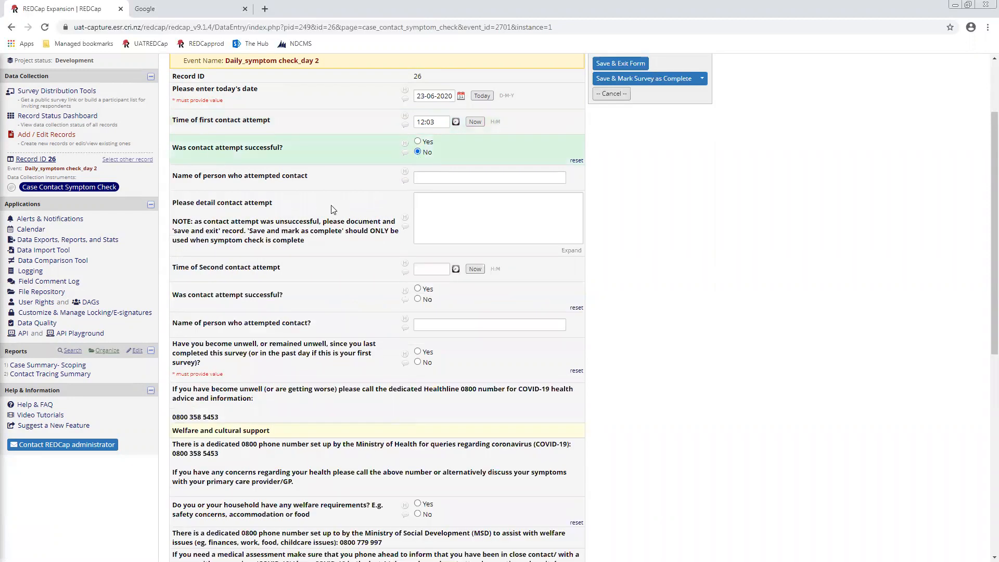
Enter the caller's name and the attempt details "called them on mobile left a message to say i would call back in an hour.".
{"action": "double_click", "coordinate": [444, 178]}
{"action": "left_click", "coordinate": [434, 202]}
{"action": "left_click", "coordinate": [458, 235]}
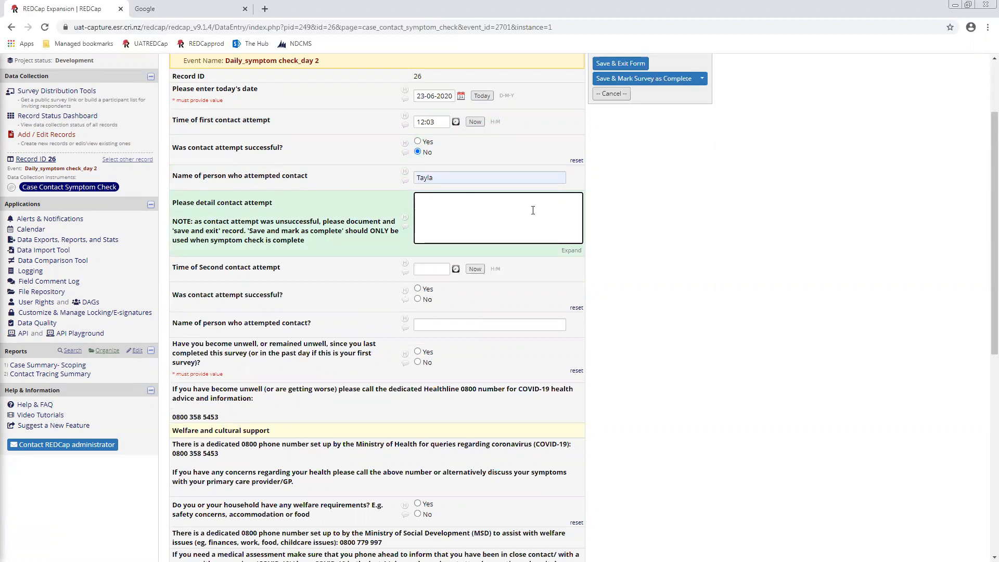
{"action": "type", "text": "called them on mobile left a"}
{"action": "type", "text": "message to say i would call back"}
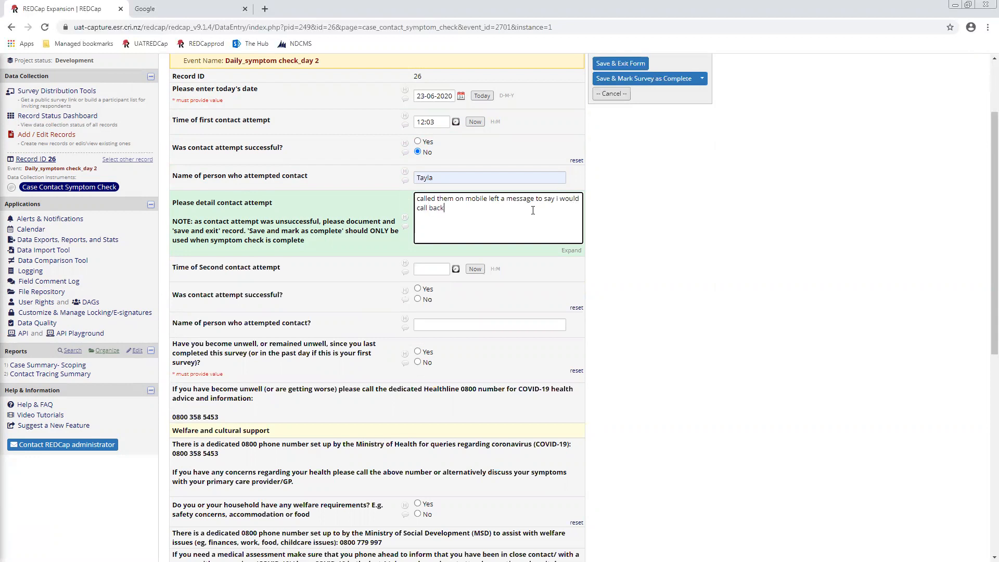
{"action": "type", "text": " in a n hour."}
{"action": "left_click", "coordinate": [685, 208]}
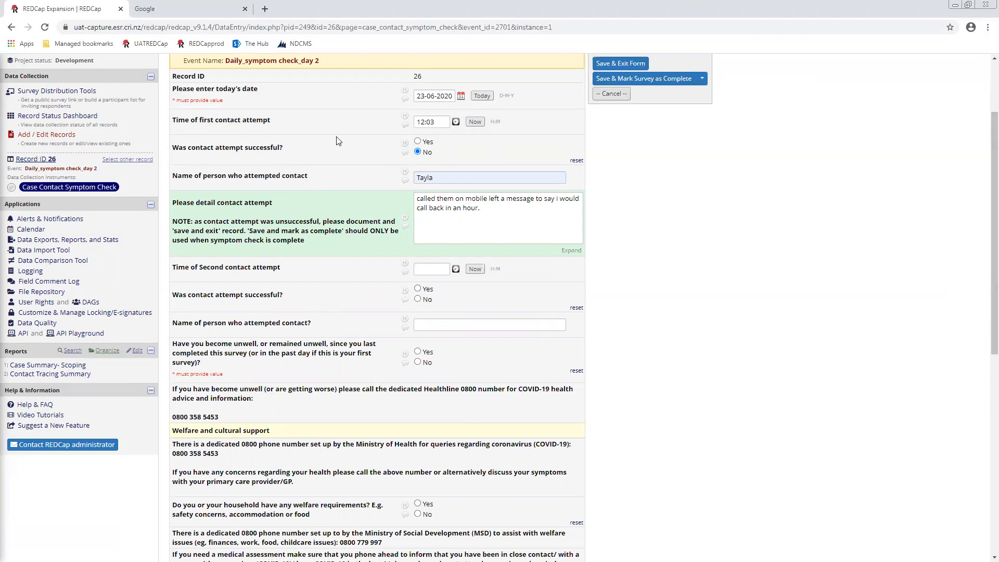
{"action": "left_click", "coordinate": [702, 79]}
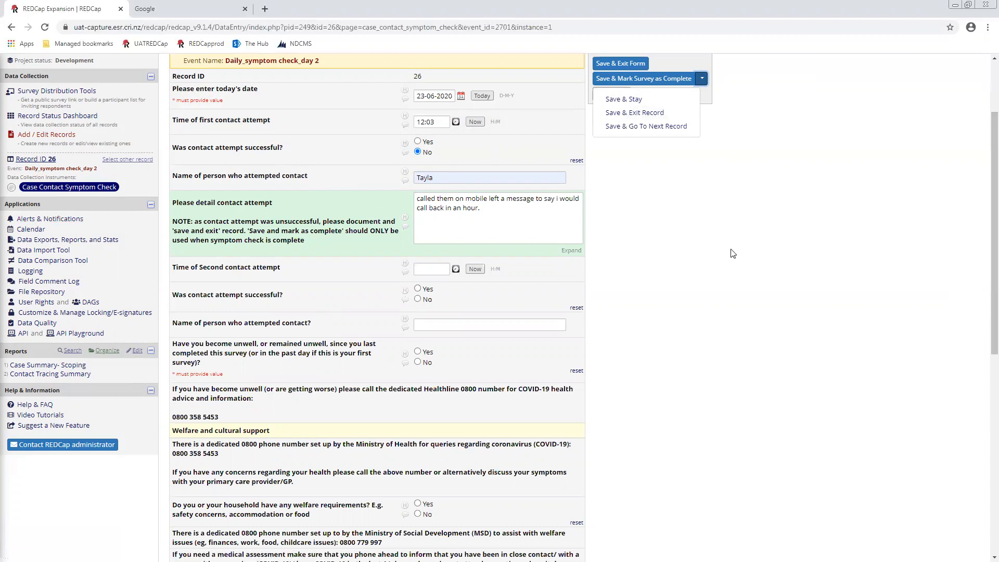
{"action": "left_click", "coordinate": [701, 79]}
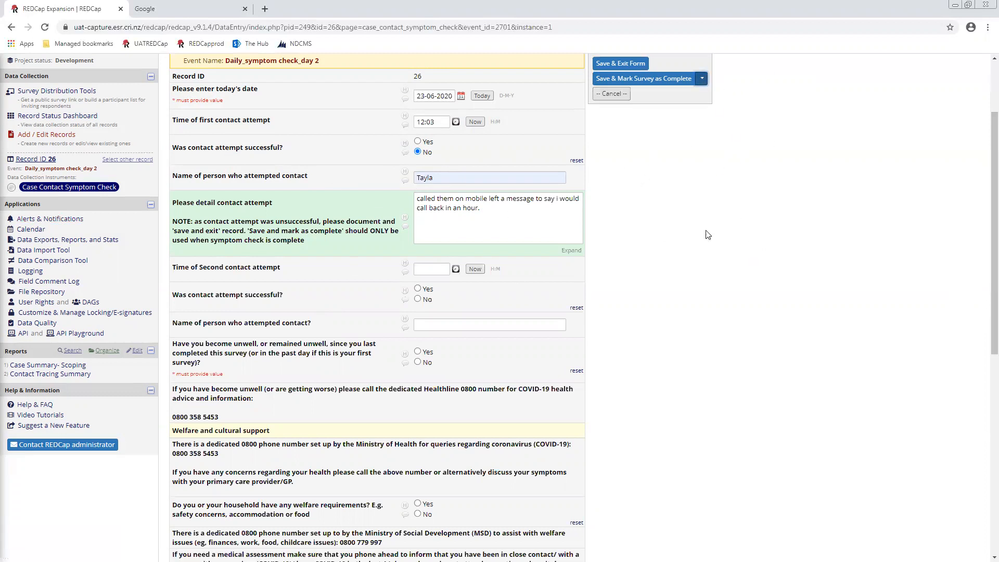
{"action": "left_click", "coordinate": [762, 327]}
Record the second contact attempt at the current time, 12:04, as successful and enter the name of the person who made it.
{"action": "scroll", "coordinate": [760, 306], "scroll_direction": "down", "scroll_amount": 2}
{"action": "left_click", "coordinate": [475, 165]}
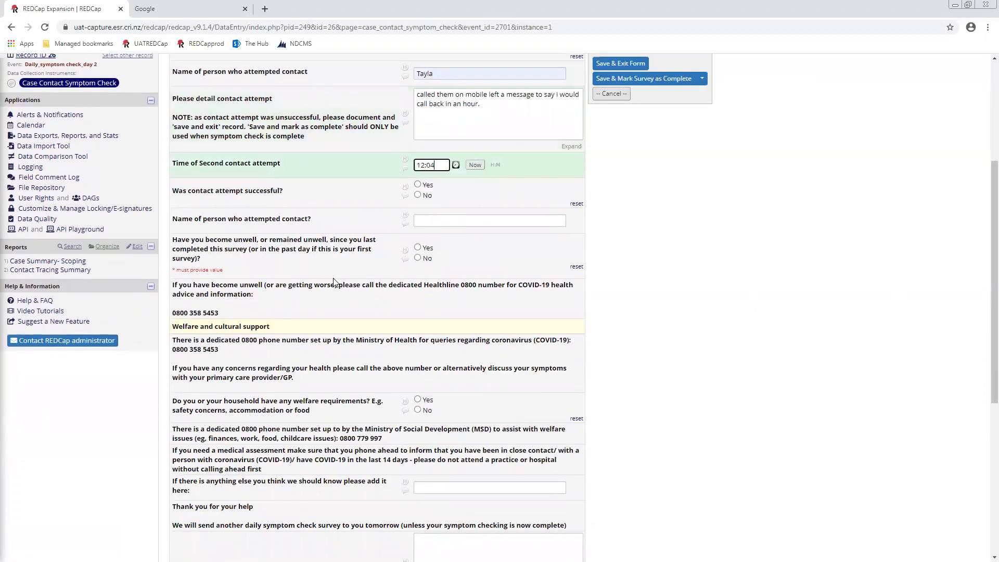
{"action": "scroll", "coordinate": [835, 337], "scroll_direction": "down", "scroll_amount": 1}
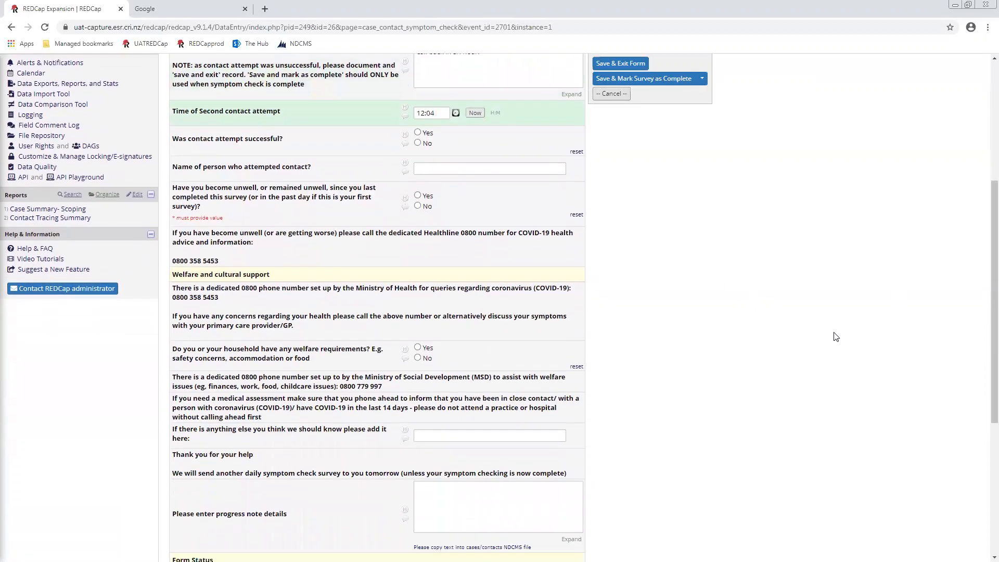
{"action": "left_click", "coordinate": [418, 133]}
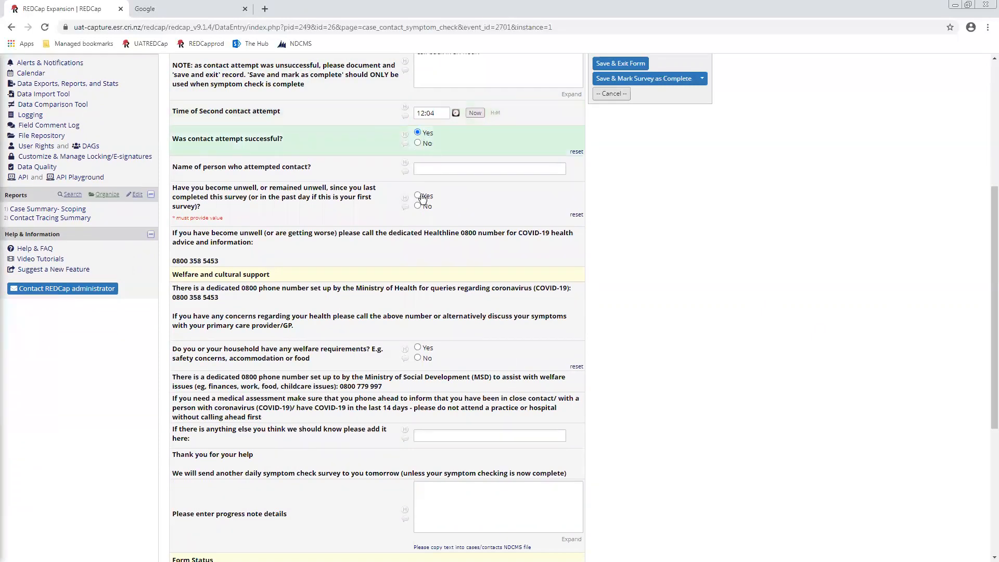
{"action": "left_click", "coordinate": [437, 170]}
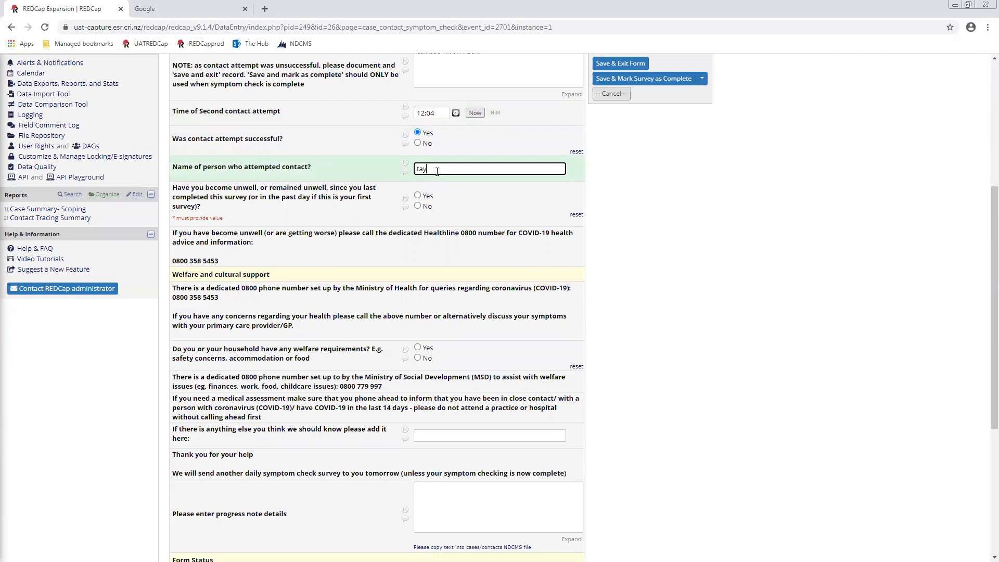
{"action": "double_click", "coordinate": [492, 206]}
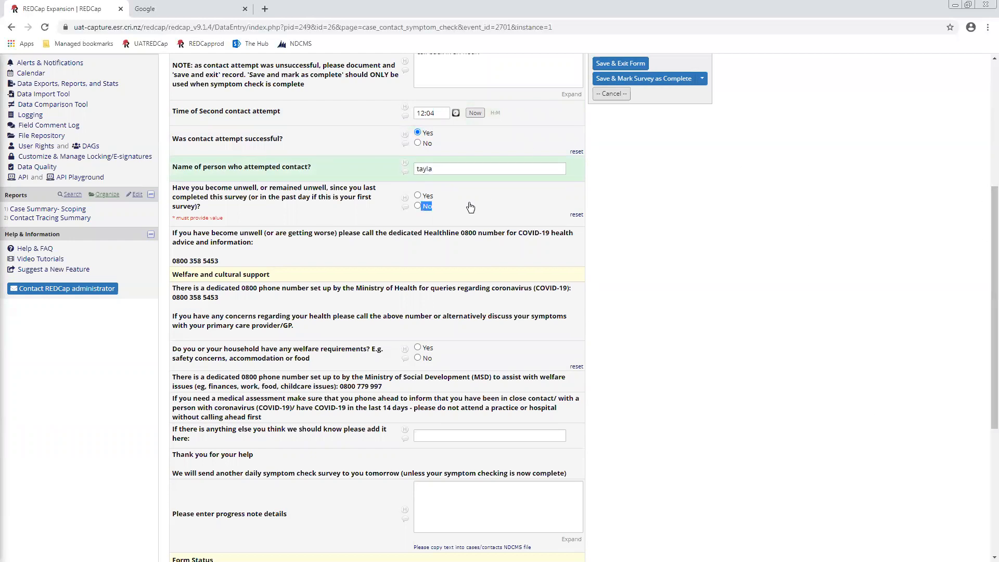
Answer Yes to having become unwell and select the symptoms Cough, Sore Throat and History of fever/chills.
{"action": "left_click", "coordinate": [417, 195]}
{"action": "left_click", "coordinate": [450, 225]}
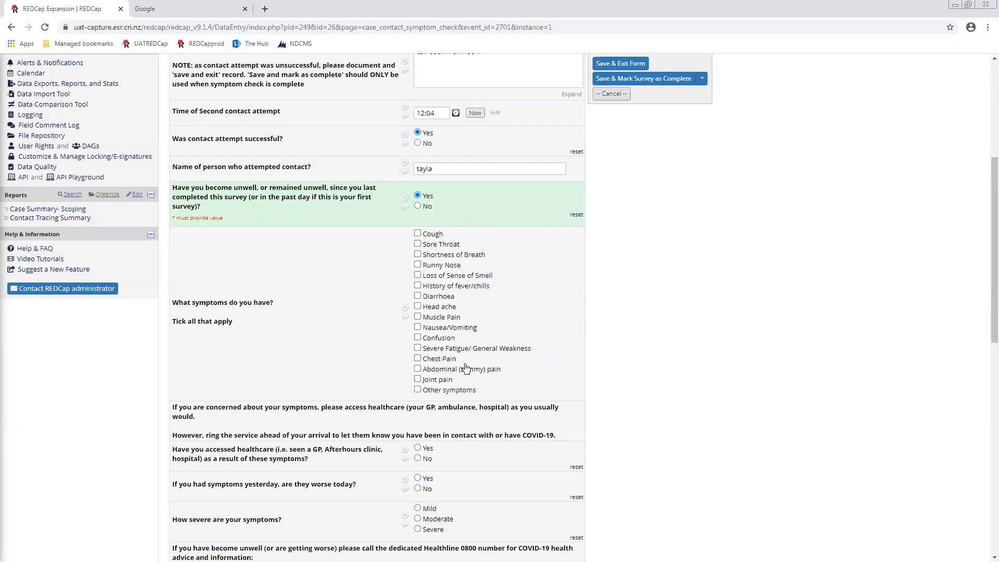
{"action": "scroll", "coordinate": [676, 368], "scroll_direction": "down", "scroll_amount": 2}
{"action": "left_click", "coordinate": [428, 182]}
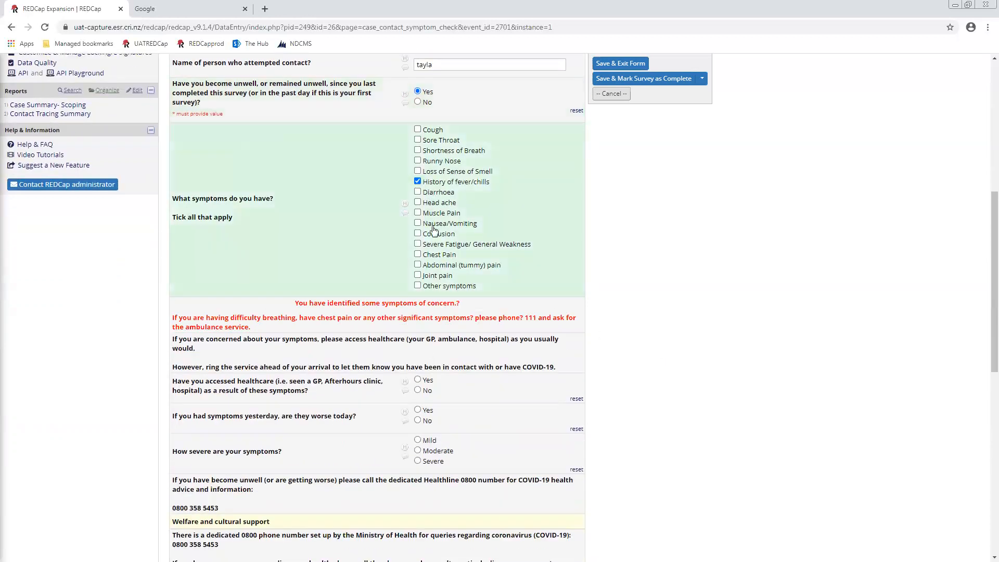
{"action": "left_click", "coordinate": [426, 133]}
{"action": "left_click", "coordinate": [425, 141]}
Review the contact attempt entries and the symptoms-of-concern notice below the symptom list.
{"action": "scroll", "coordinate": [695, 439], "scroll_direction": "up", "scroll_amount": 7}
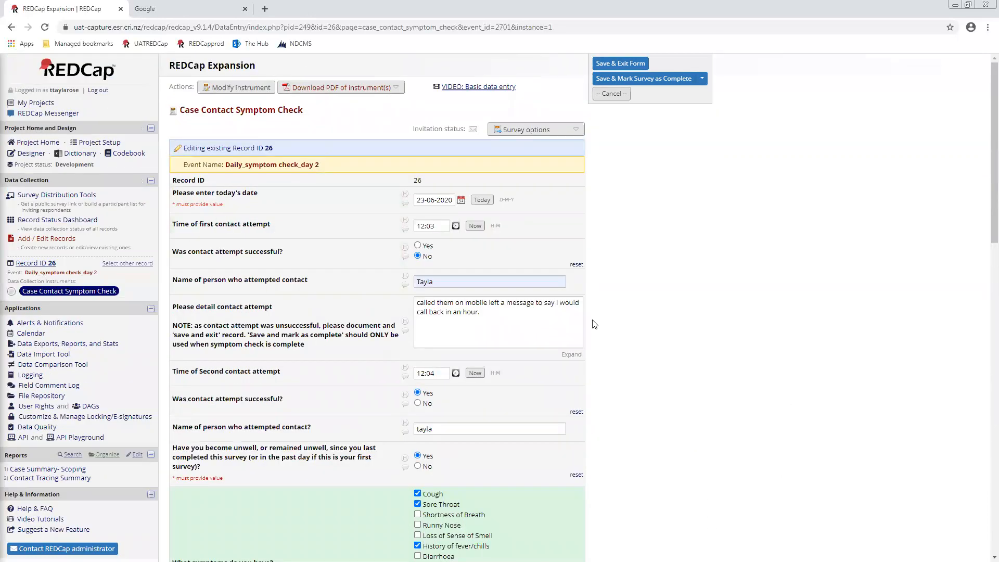
{"action": "scroll", "coordinate": [827, 483], "scroll_direction": "down", "scroll_amount": 7}
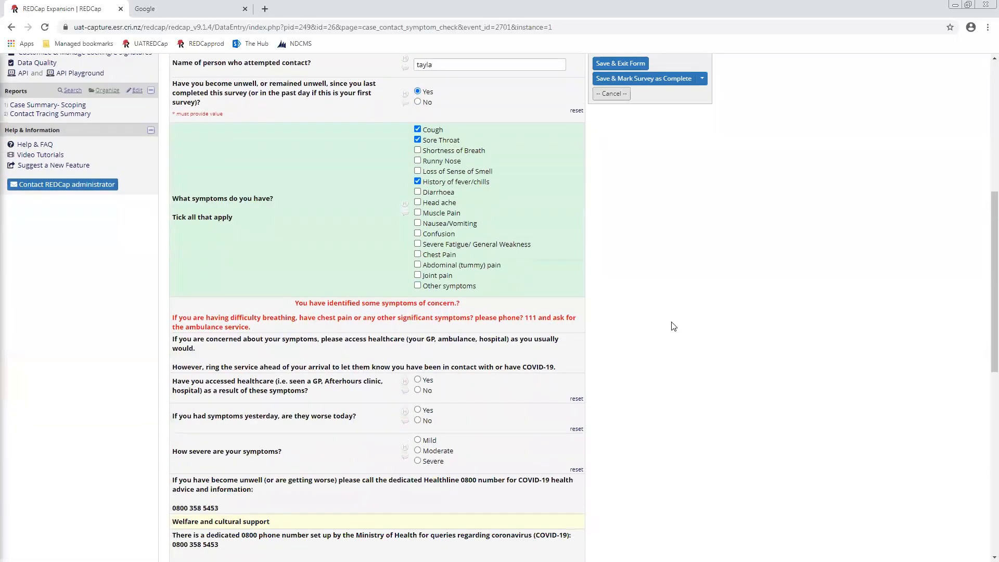
{"action": "left_click_drag", "start_coordinate": [406, 330], "coordinate": [297, 304]}
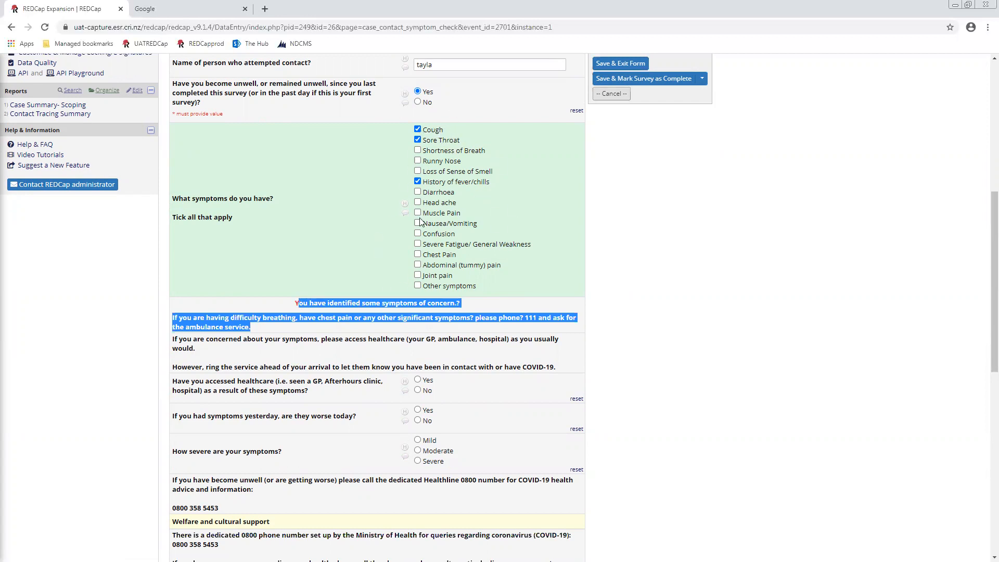
{"action": "left_click", "coordinate": [607, 238]}
{"action": "scroll", "coordinate": [786, 232], "scroll_direction": "down", "scroll_amount": 1}
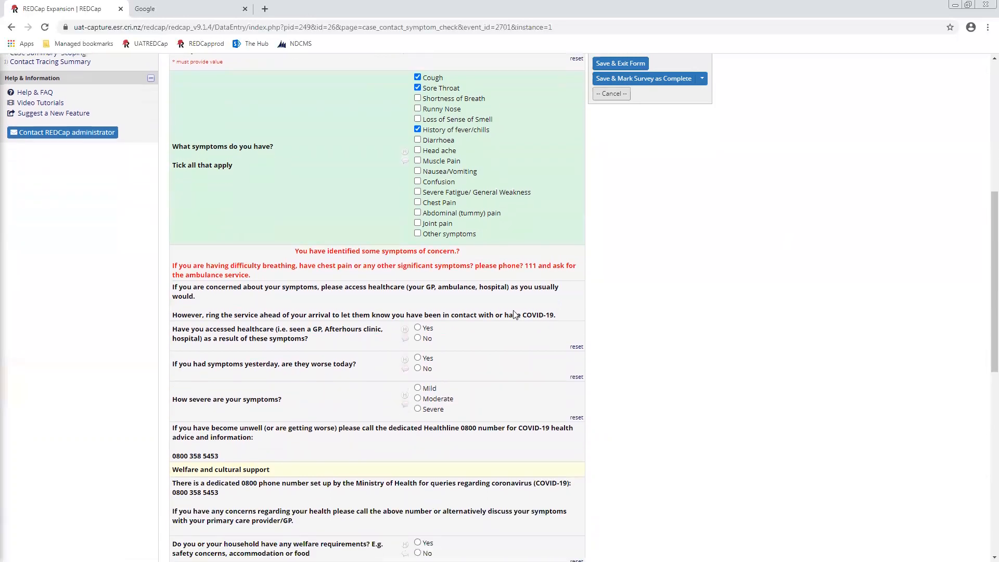
{"action": "left_click_drag", "start_coordinate": [290, 274], "coordinate": [186, 253]}
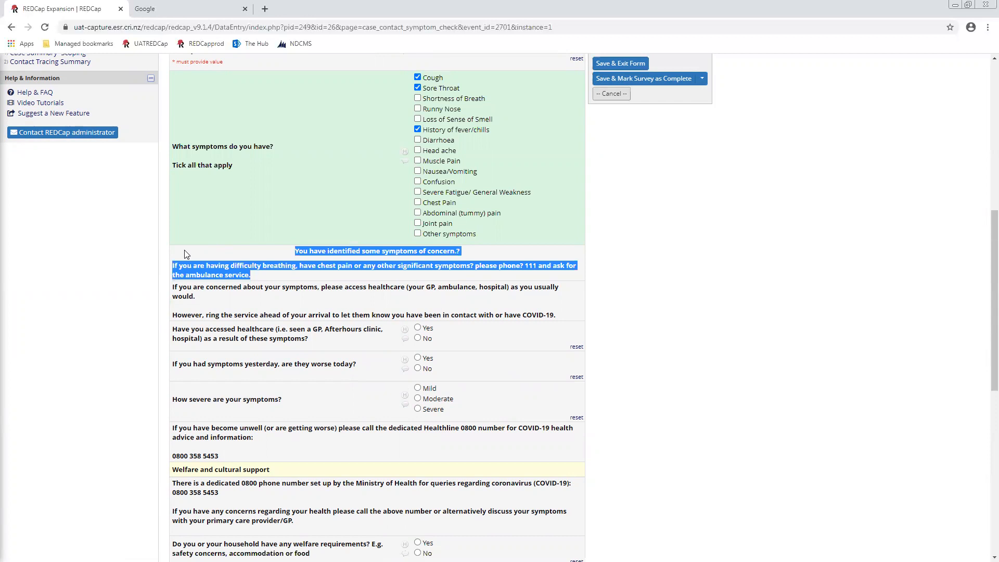
{"action": "left_click", "coordinate": [669, 287]}
Answer Yes to accessing healthcare, No to worse symptoms than yesterday, Moderate for severity, and Yes to a COVID-19 swab today.
{"action": "scroll", "coordinate": [676, 286], "scroll_direction": "down", "scroll_amount": 2}
{"action": "scroll", "coordinate": [698, 256], "scroll_direction": "down", "scroll_amount": 1}
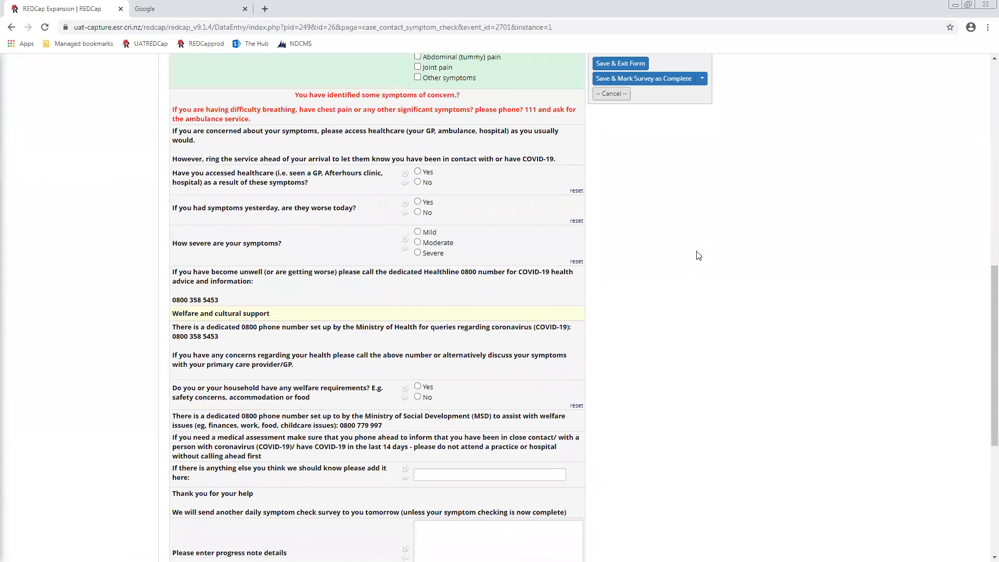
{"action": "left_click", "coordinate": [427, 176]}
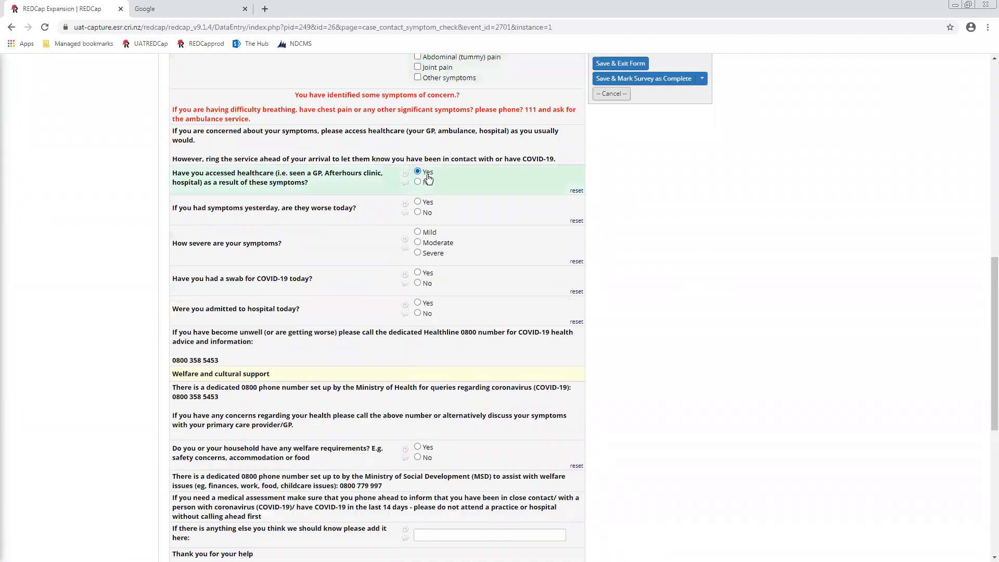
{"action": "left_click", "coordinate": [425, 214]}
{"action": "scroll", "coordinate": [639, 152], "scroll_direction": "down", "scroll_amount": 2}
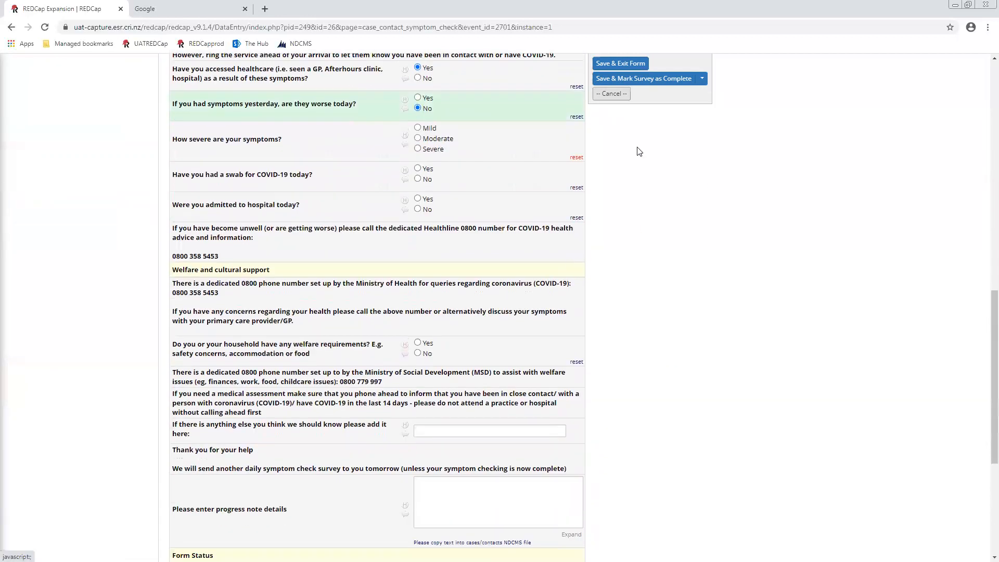
{"action": "left_click", "coordinate": [441, 144]}
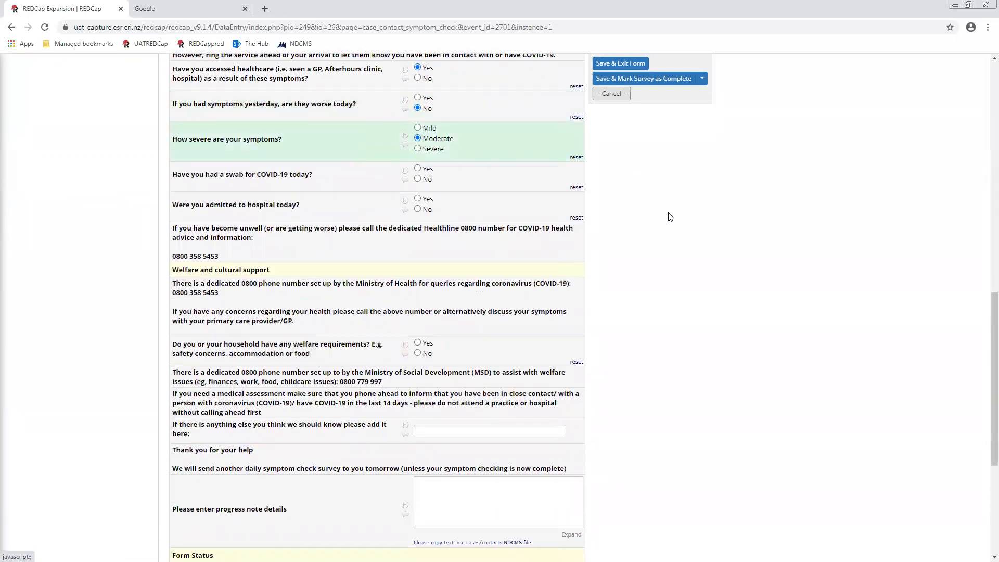
{"action": "left_click", "coordinate": [423, 169]}
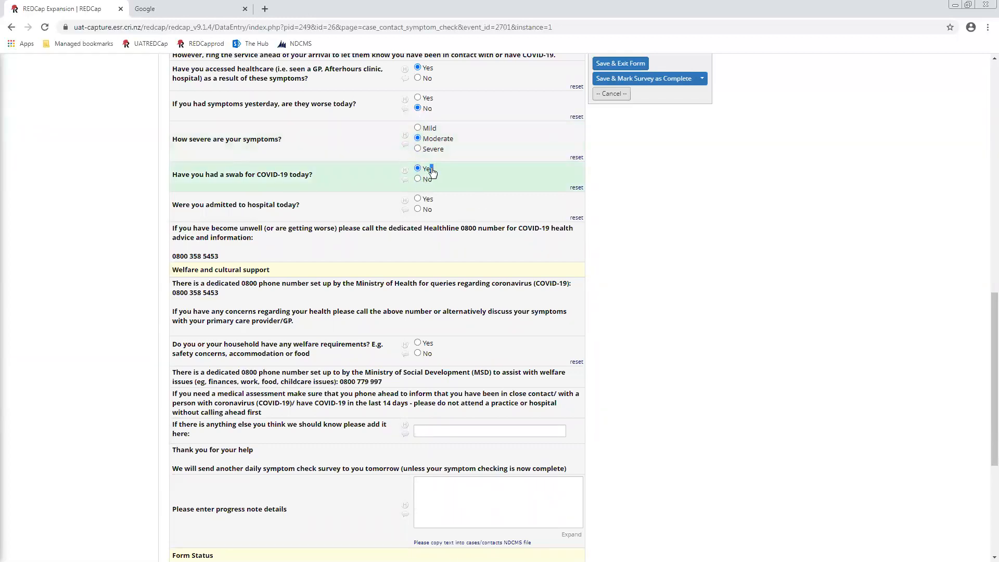
{"action": "left_click_drag", "start_coordinate": [347, 187], "coordinate": [151, 178]}
{"action": "left_click", "coordinate": [674, 211]}
Answer Yes to the household welfare requirements question and highlight the notice about a welfare application.
{"action": "scroll", "coordinate": [674, 211], "scroll_direction": "down", "scroll_amount": 1}
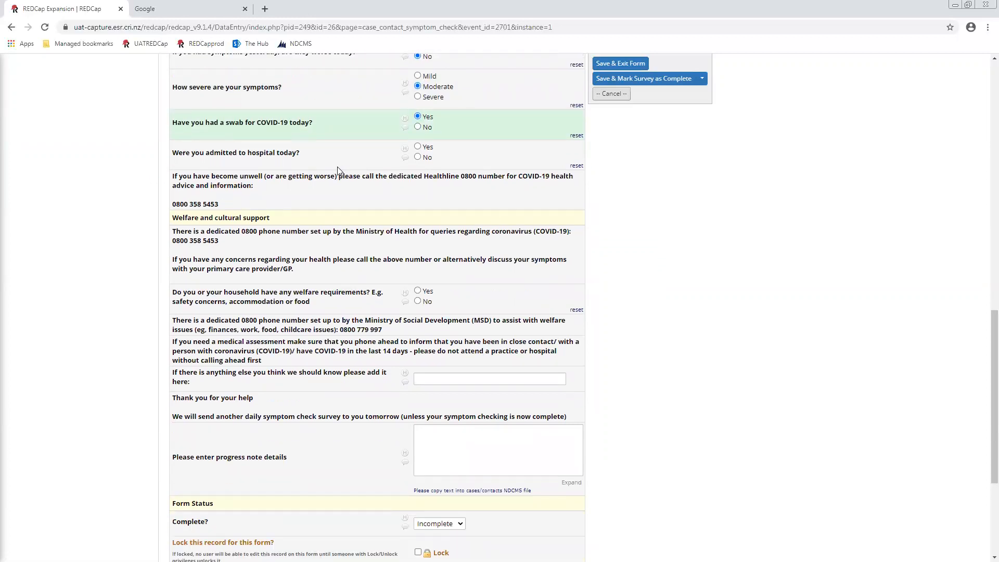
{"action": "scroll", "coordinate": [757, 254], "scroll_direction": "down", "scroll_amount": 2}
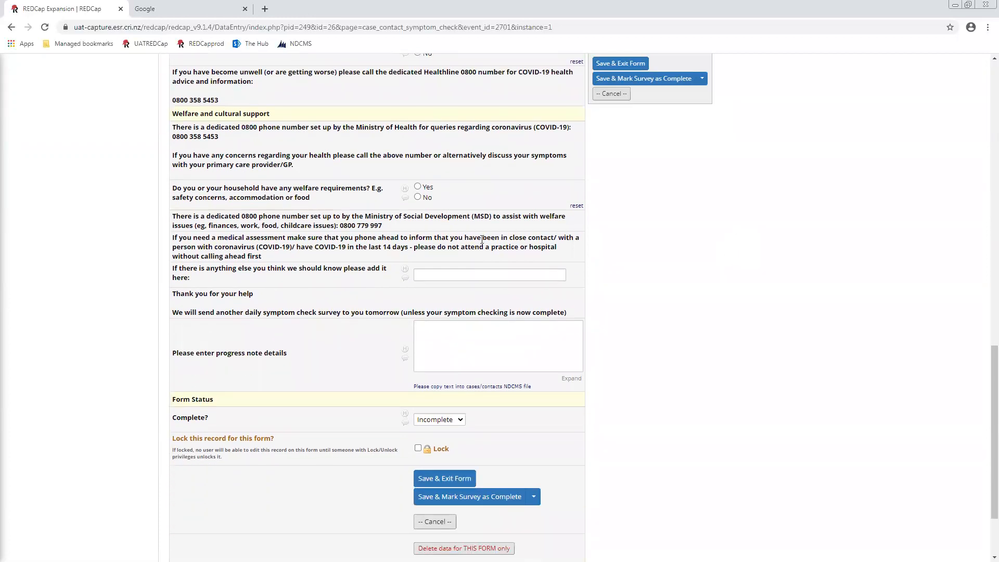
{"action": "left_click_drag", "start_coordinate": [487, 211], "coordinate": [151, 178]}
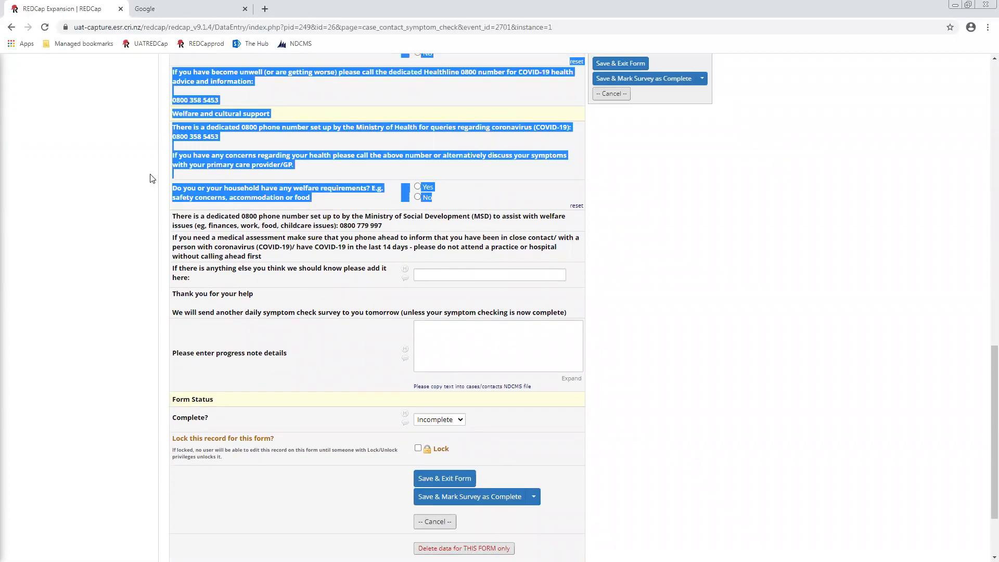
{"action": "left_click", "coordinate": [305, 192]}
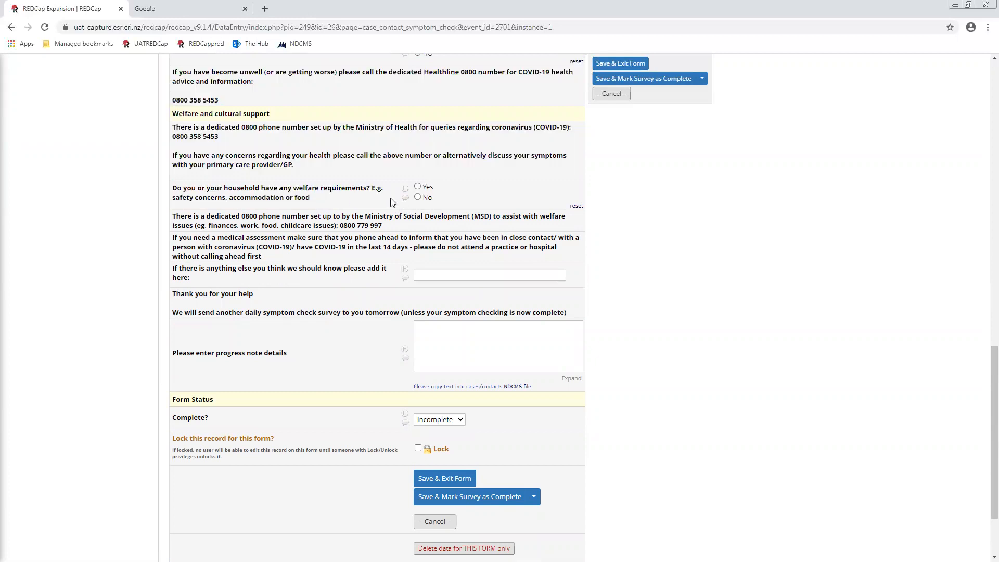
{"action": "left_click", "coordinate": [418, 186]}
{"action": "left_click_drag", "start_coordinate": [259, 216], "coordinate": [179, 214]}
{"action": "left_click", "coordinate": [458, 220]}
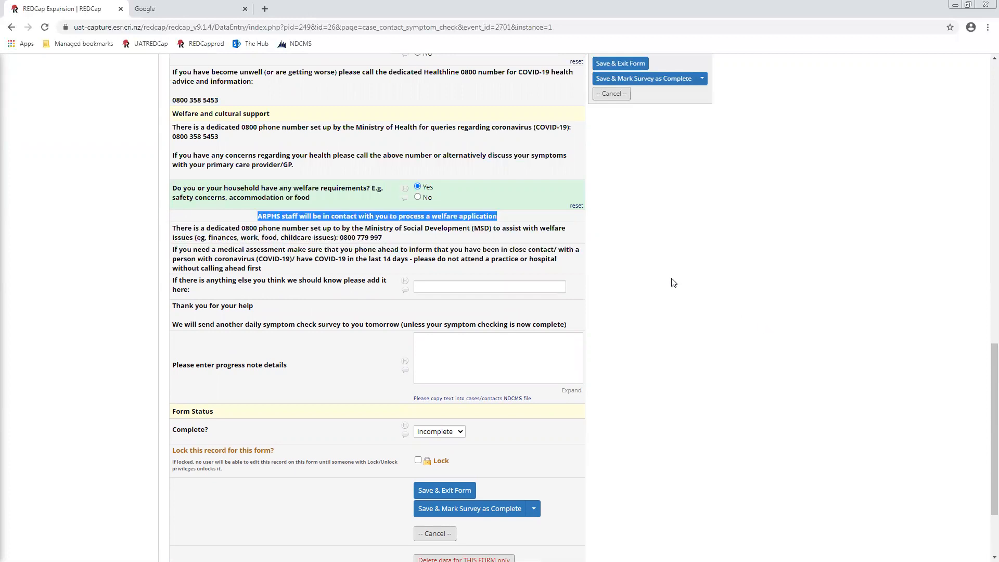
Set the symptom check's form status to Complete, then save the form and mark the survey as complete.
{"action": "left_click", "coordinate": [659, 279]}
{"action": "scroll", "coordinate": [660, 279], "scroll_direction": "down", "scroll_amount": 1}
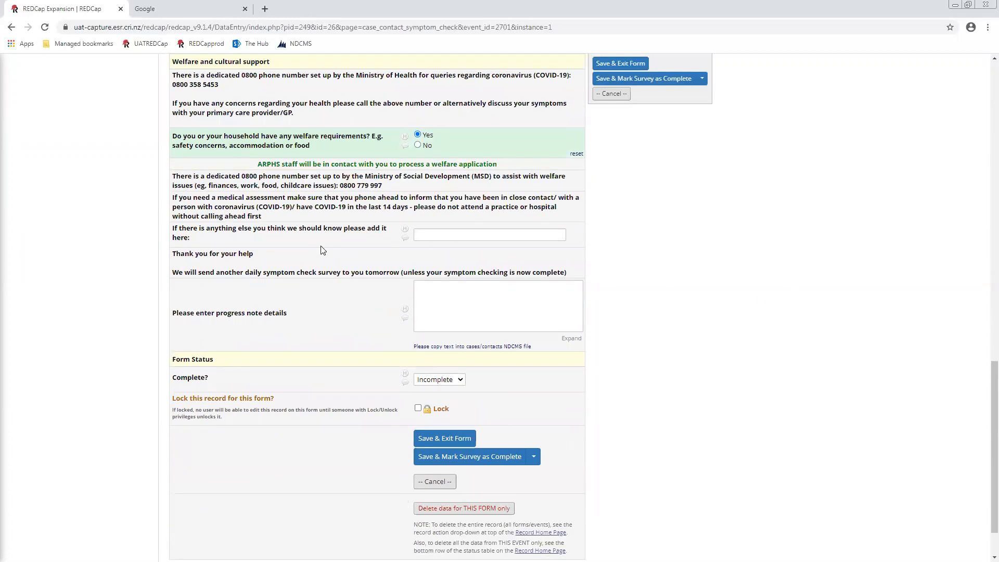
{"action": "left_click", "coordinate": [425, 236]}
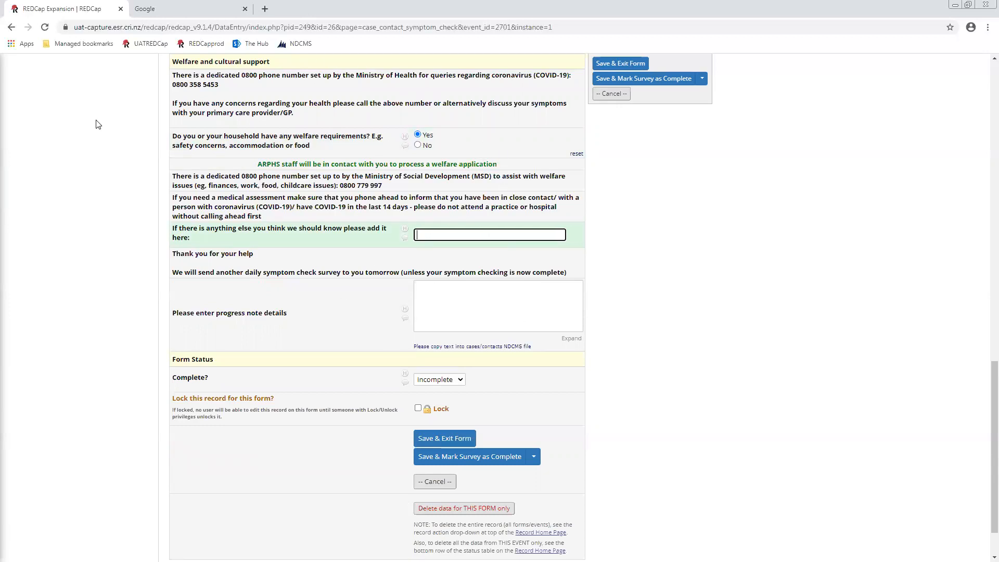
{"action": "left_click", "coordinate": [475, 288]}
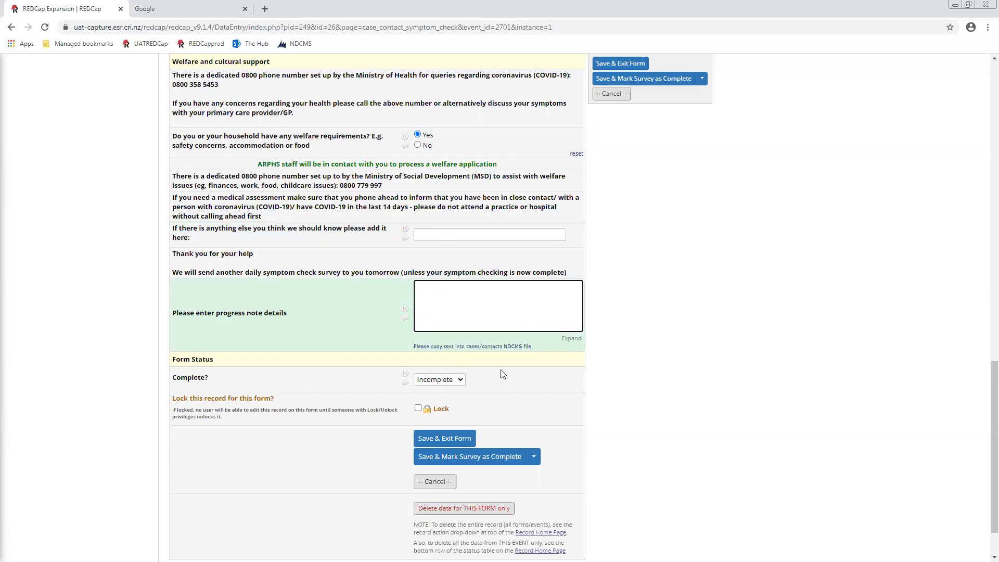
{"action": "left_click", "coordinate": [439, 379]}
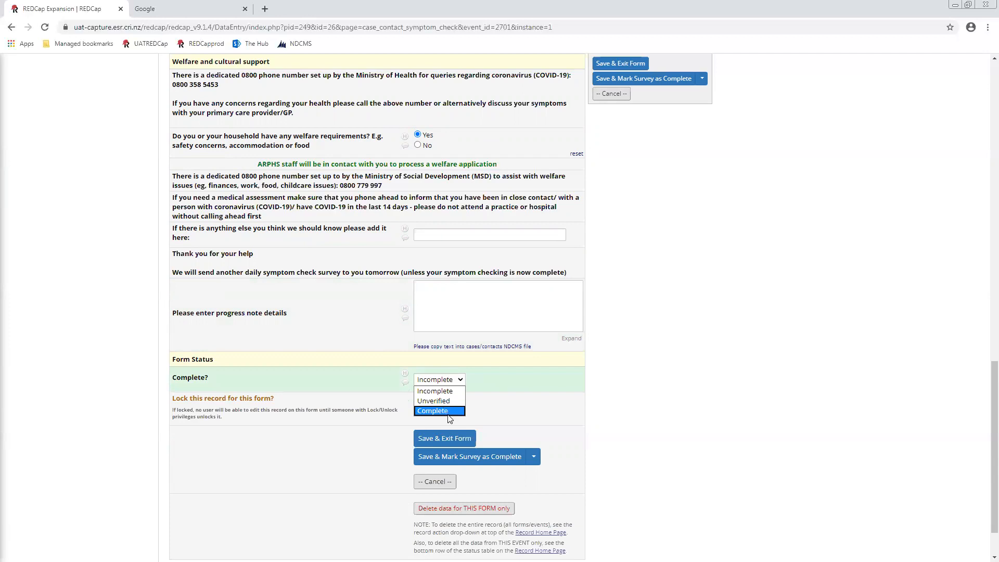
{"action": "left_click", "coordinate": [448, 414]}
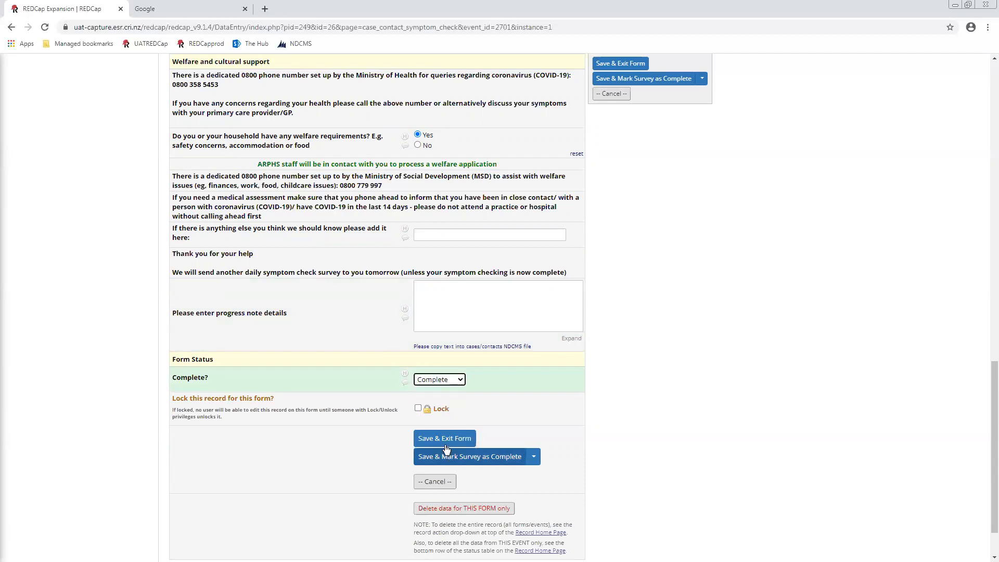
{"action": "left_click", "coordinate": [459, 457]}
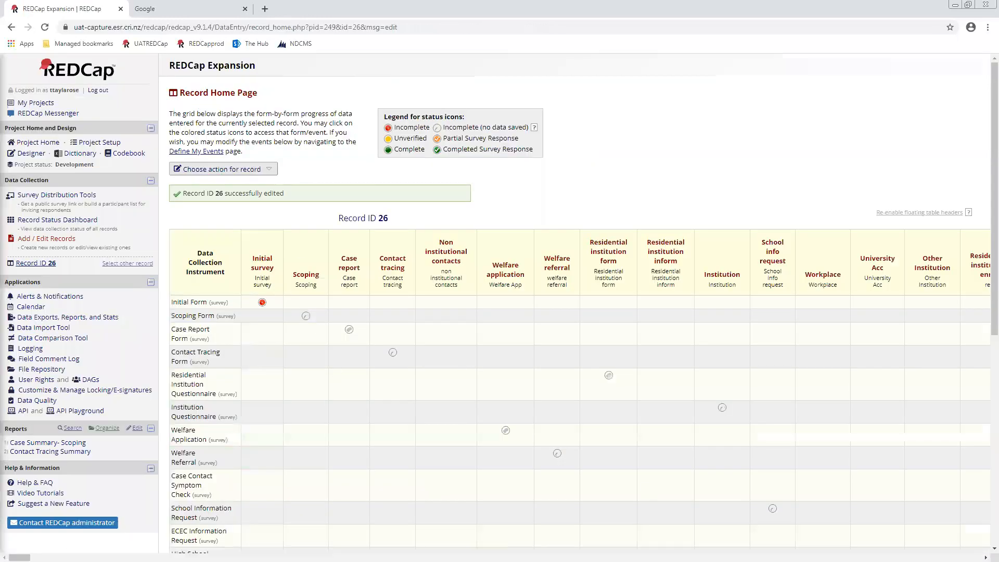
Open the Residential Symptom Check of event Residential_symptom_check_1 for record 26 and examine its symptom check heading.
{"action": "scroll", "coordinate": [572, 302], "scroll_direction": "down", "scroll_amount": 6}
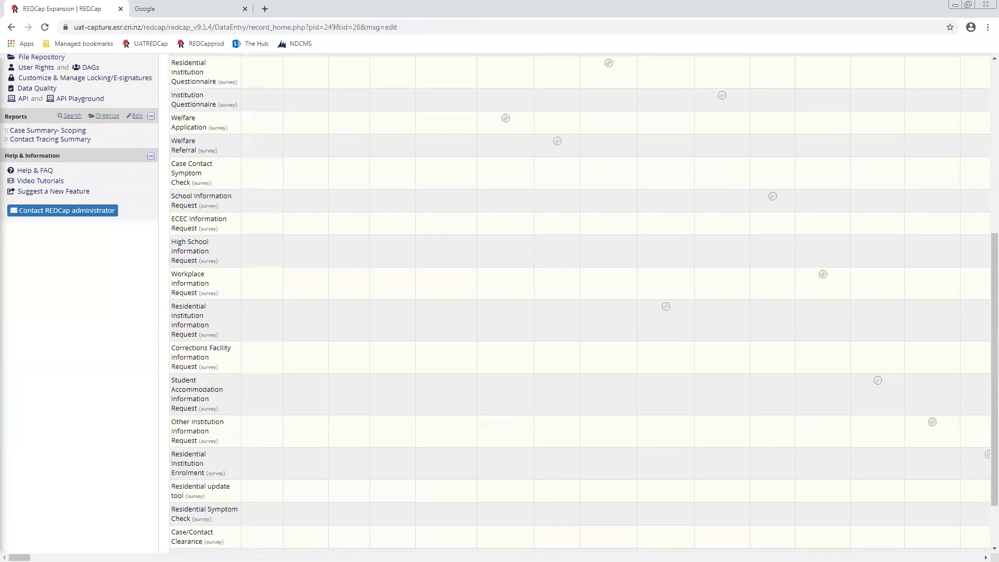
{"action": "left_click_drag", "start_coordinate": [19, 557], "coordinate": [50, 558]}
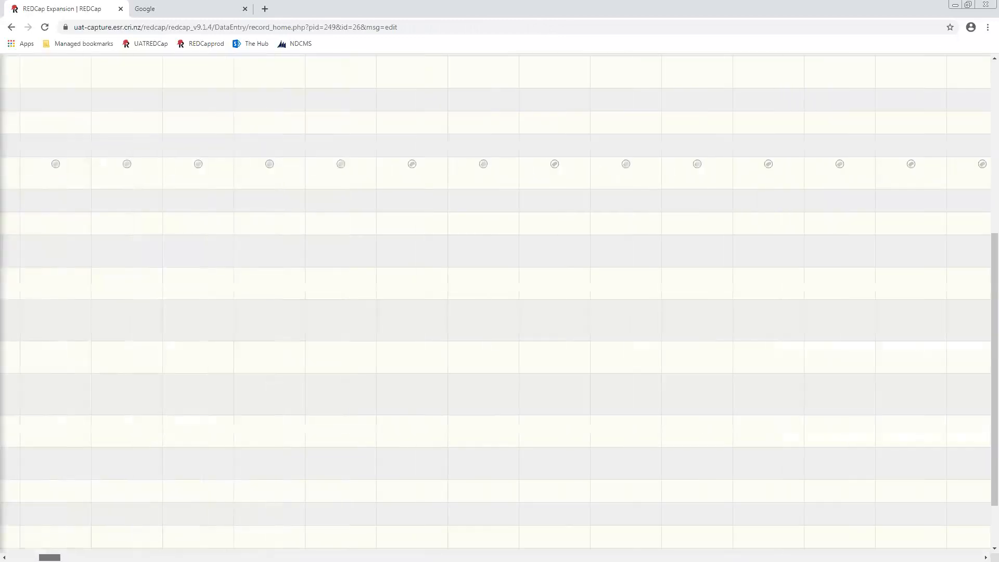
{"action": "scroll", "coordinate": [499, 301], "scroll_direction": "up", "scroll_amount": 4}
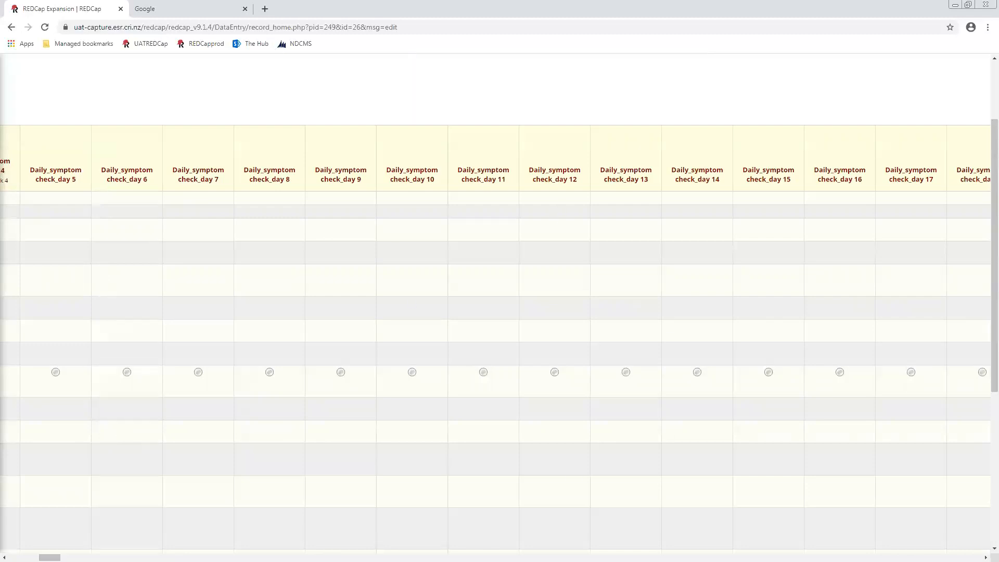
{"action": "left_click_drag", "start_coordinate": [49, 557], "coordinate": [183, 557]}
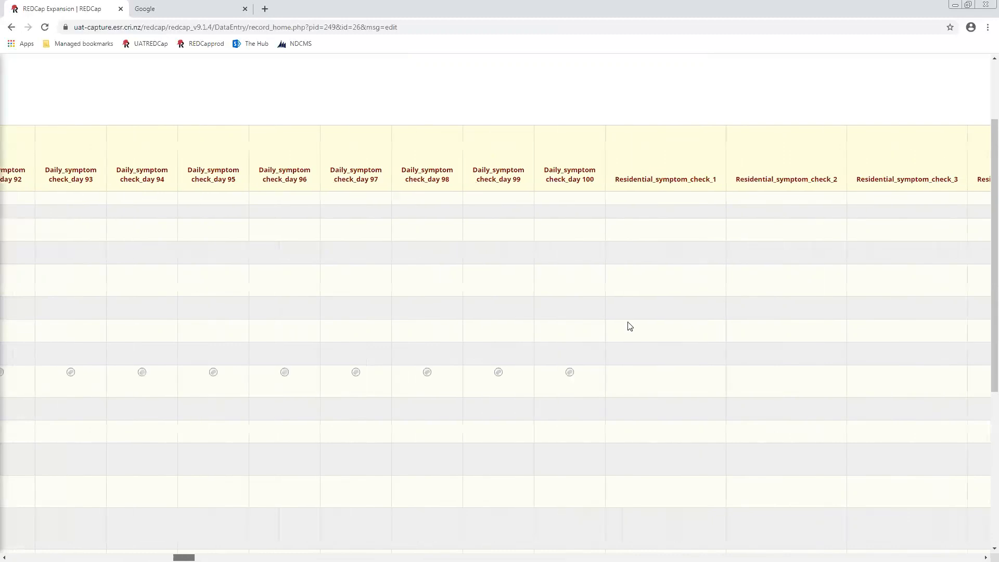
{"action": "scroll", "coordinate": [634, 325], "scroll_direction": "down", "scroll_amount": 5}
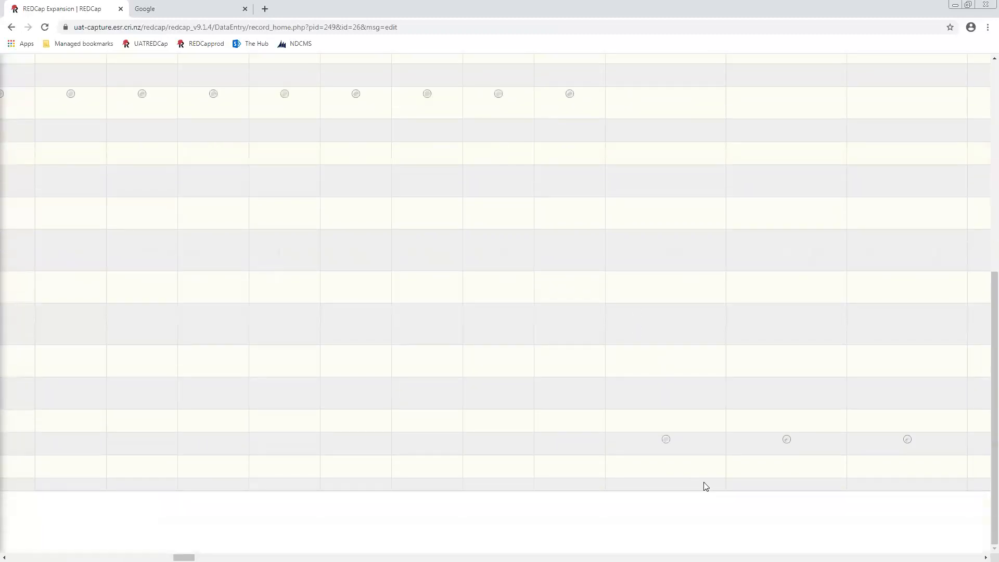
{"action": "left_click", "coordinate": [665, 439]}
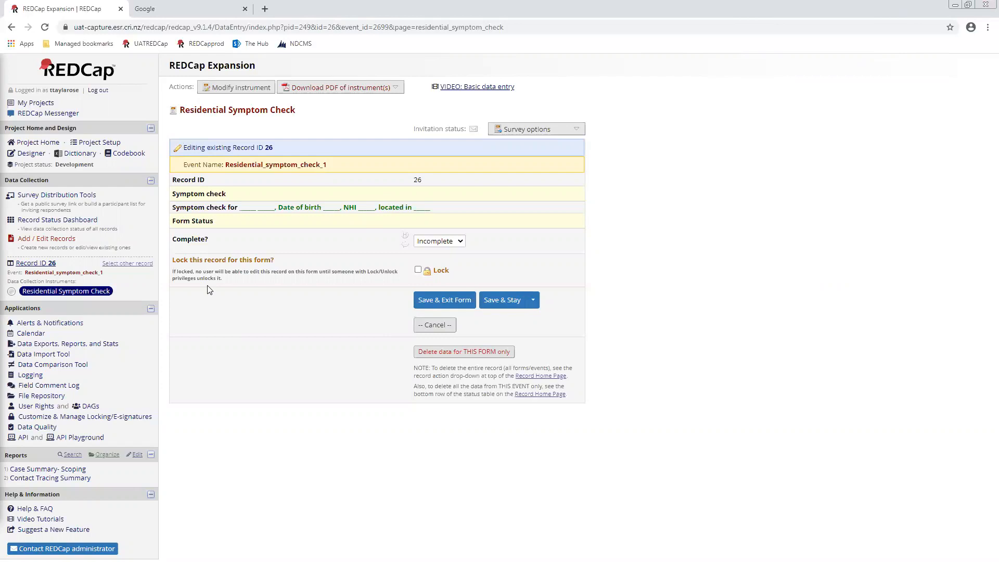
{"action": "left_click_drag", "start_coordinate": [441, 217], "coordinate": [197, 180]}
{"action": "left_click", "coordinate": [978, 306]}
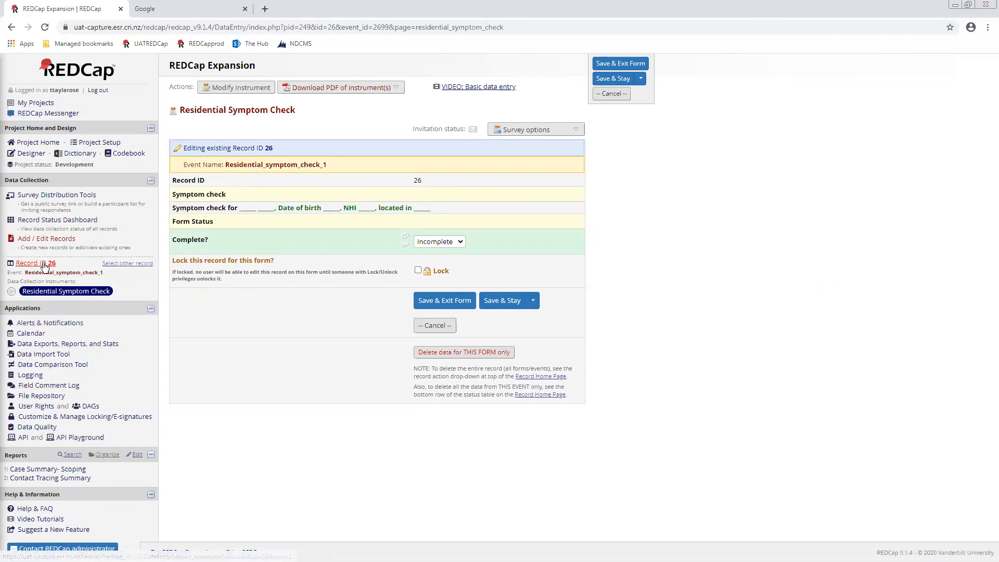
Go to the Record Status Dashboard and open record 26's Residential Symptom Check for event Residential_symptom_check_4.
{"action": "left_click", "coordinate": [55, 220]}
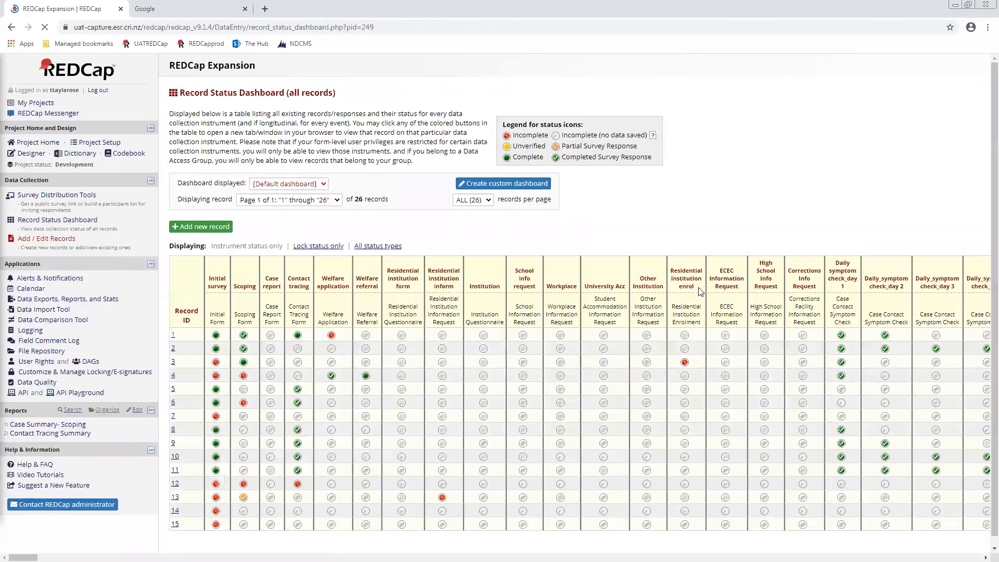
{"action": "scroll", "coordinate": [699, 291], "scroll_direction": "down", "scroll_amount": 3}
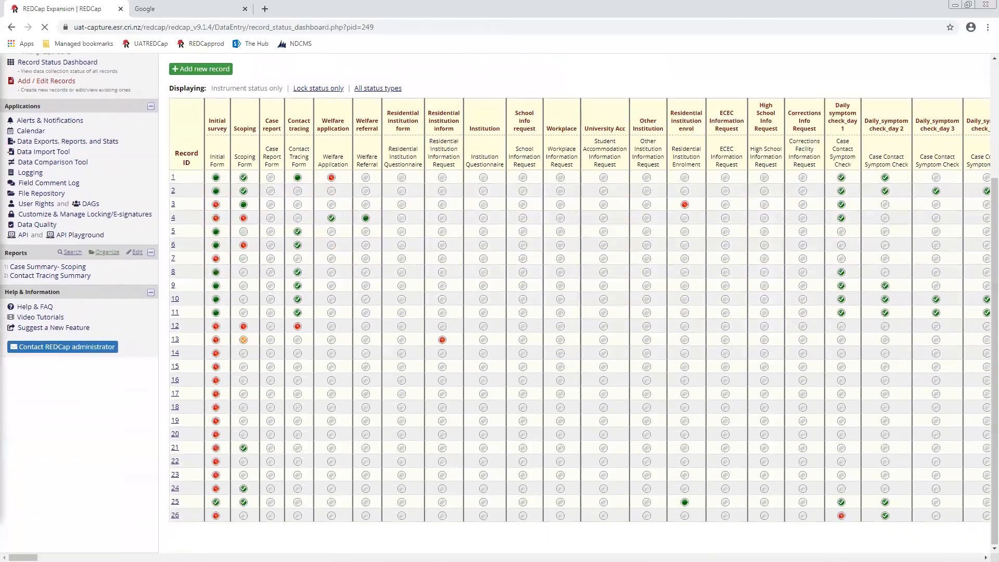
{"action": "left_click_drag", "start_coordinate": [23, 557], "coordinate": [95, 557]}
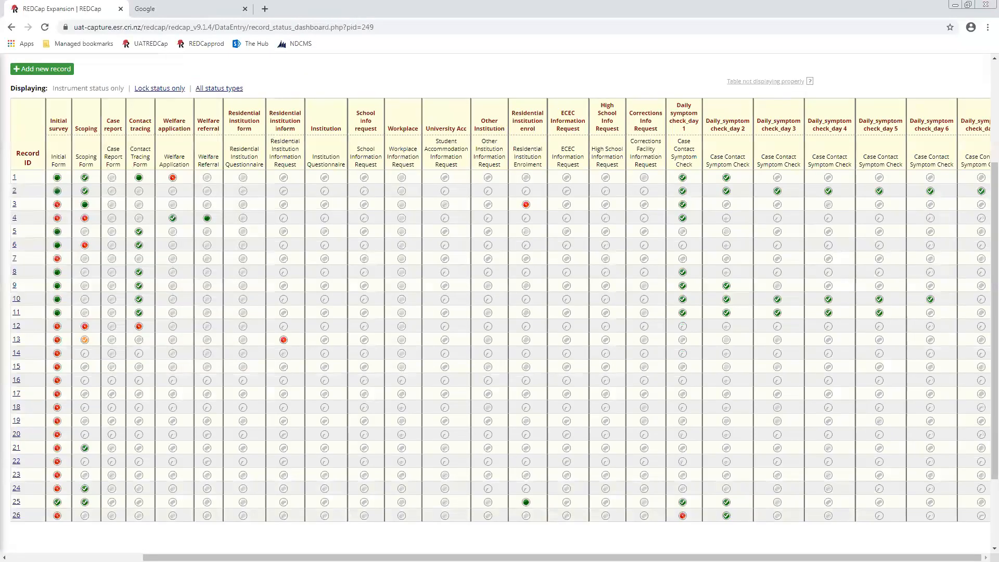
{"action": "scroll", "coordinate": [499, 301], "scroll_direction": "down", "scroll_amount": 2}
{"action": "left_click_drag", "start_coordinate": [82, 494], "coordinate": [211, 506]}
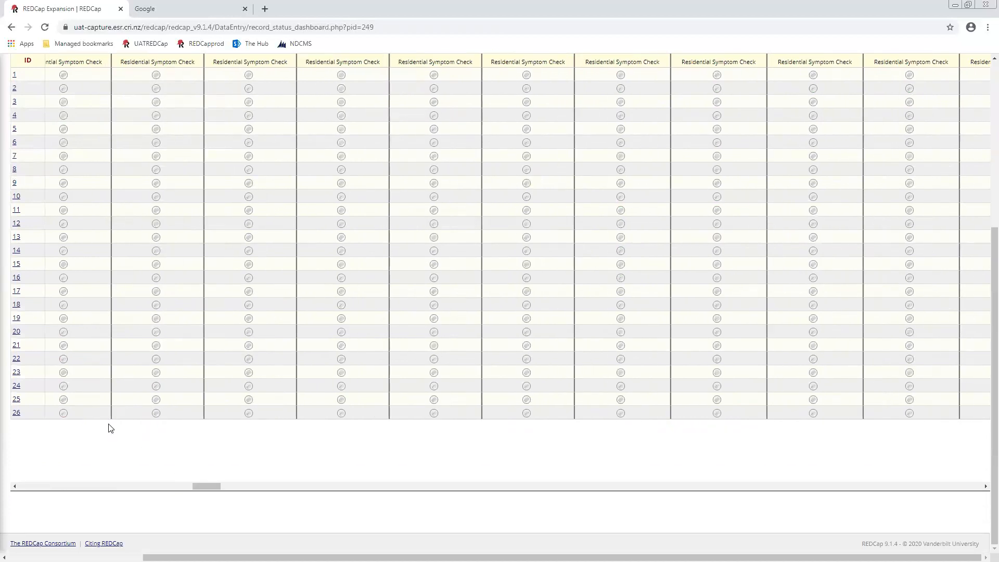
{"action": "left_click", "coordinate": [64, 414]}
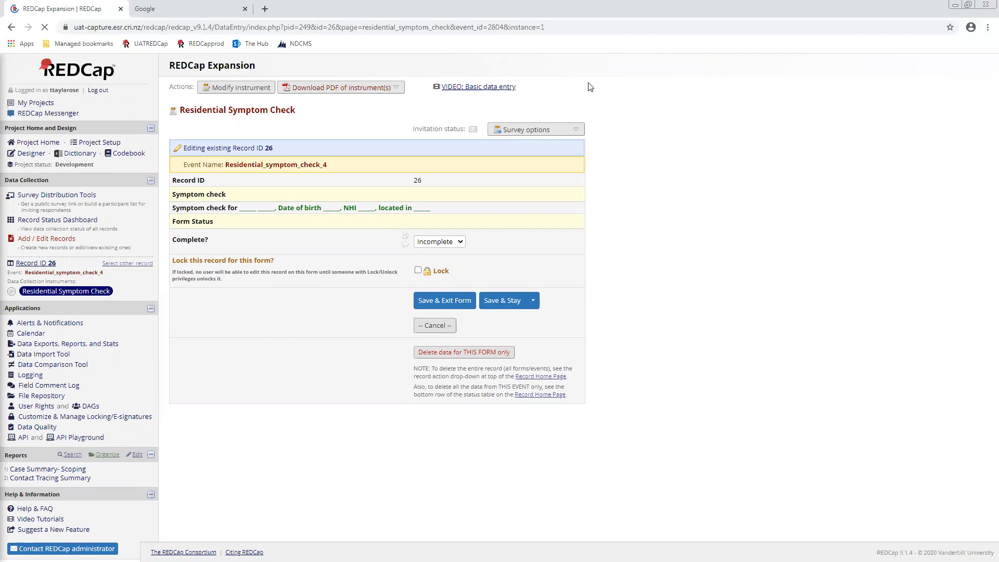
Look through record 25's Residential Symptom Check for event Residential_symptom_check_2 and open it as a survey.
{"action": "scroll", "coordinate": [654, 455], "scroll_direction": "down", "scroll_amount": 3}
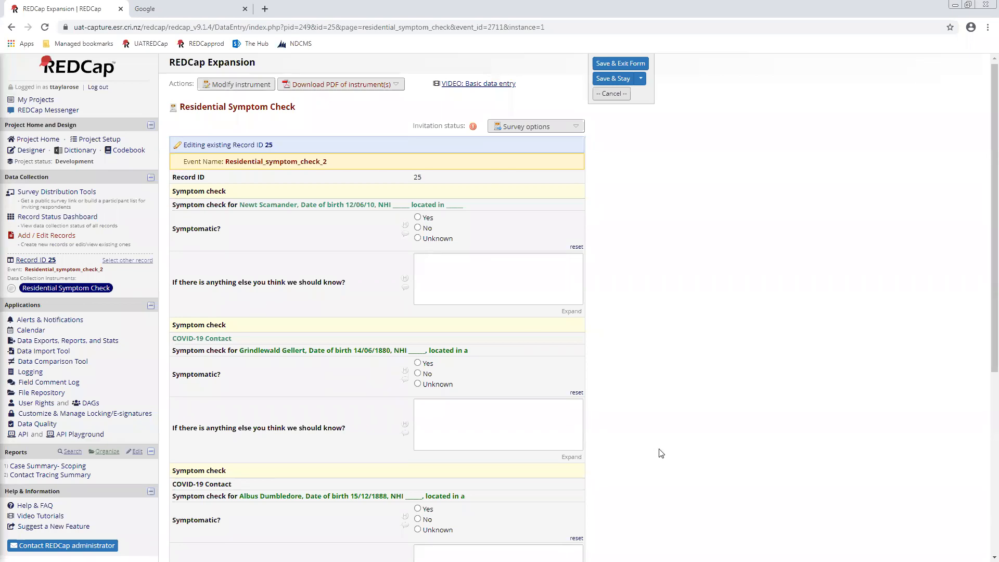
{"action": "scroll", "coordinate": [640, 307], "scroll_direction": "up", "scroll_amount": 5}
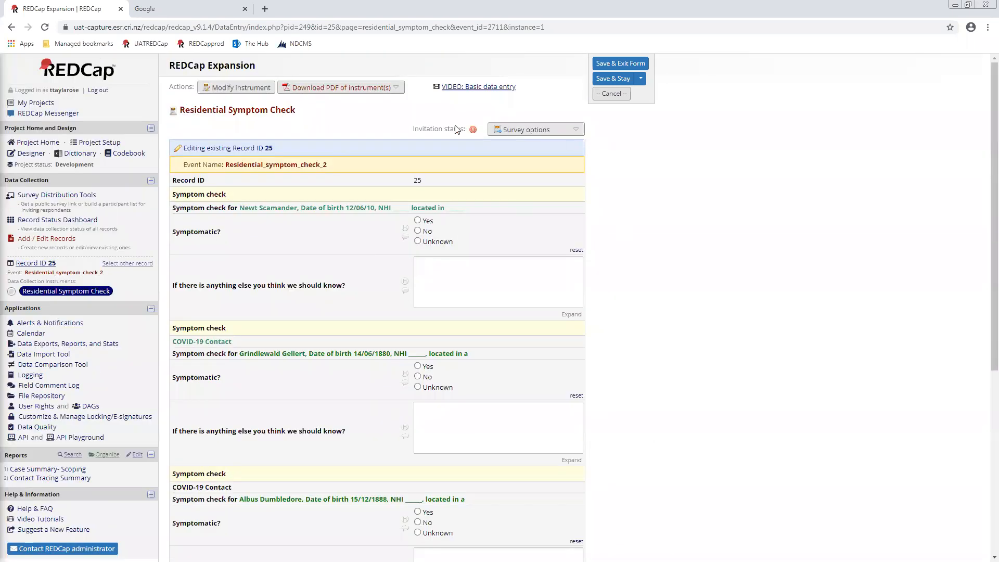
{"action": "scroll", "coordinate": [319, 202], "scroll_direction": "down", "scroll_amount": 3}
{"action": "scroll", "coordinate": [308, 206], "scroll_direction": "up", "scroll_amount": 3}
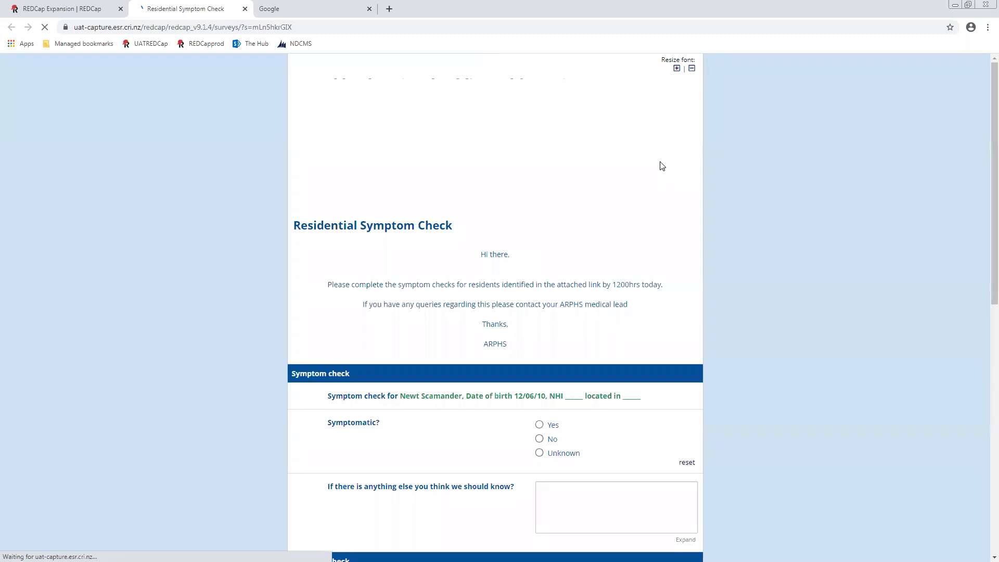
Examine the survey's introduction, the residents' symptom check sections and the first resident's identification line.
{"action": "scroll", "coordinate": [759, 388], "scroll_direction": "down", "scroll_amount": 4}
{"action": "scroll", "coordinate": [762, 388], "scroll_direction": "up", "scroll_amount": 3}
{"action": "scroll", "coordinate": [766, 390], "scroll_direction": "up", "scroll_amount": 1}
{"action": "scroll", "coordinate": [765, 390], "scroll_direction": "down", "scroll_amount": 4}
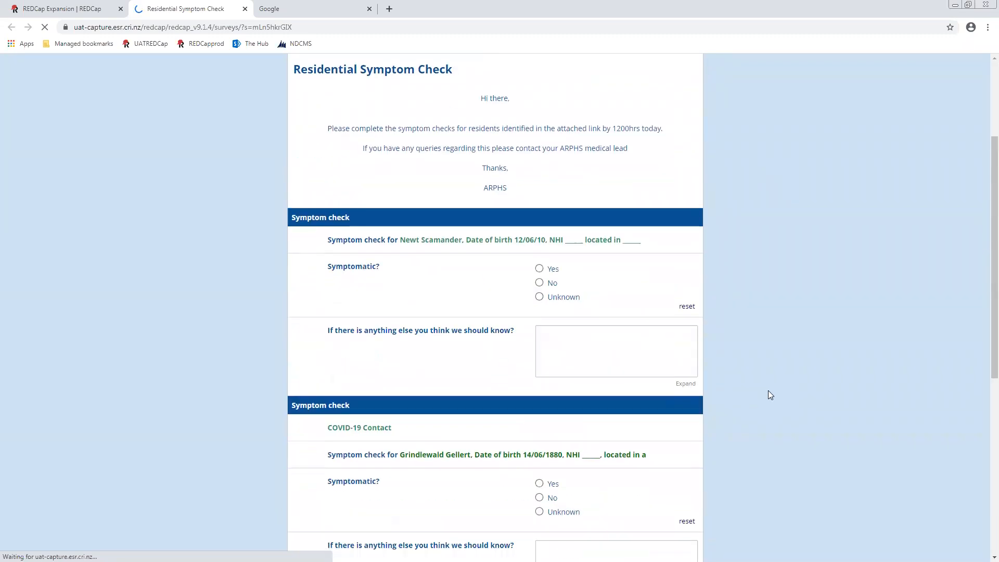
{"action": "scroll", "coordinate": [801, 397], "scroll_direction": "down", "scroll_amount": 2}
{"action": "scroll", "coordinate": [833, 399], "scroll_direction": "up", "scroll_amount": 4}
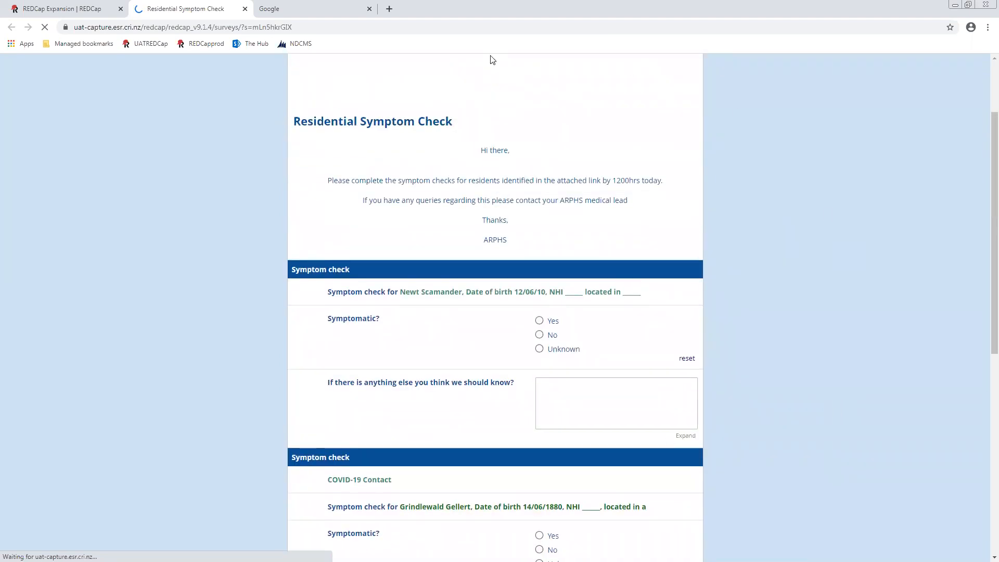
{"action": "left_click_drag", "start_coordinate": [400, 292], "coordinate": [622, 291]}
{"action": "left_click", "coordinate": [580, 289]}
{"action": "left_click", "coordinate": [644, 294]}
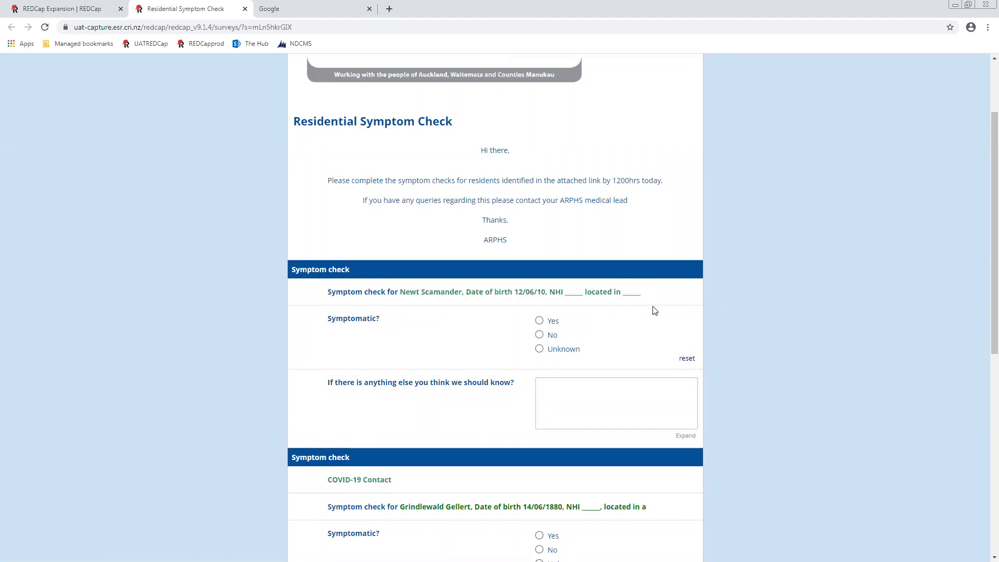
Mark the first resident as symptomatic with Muscle Pain and Runny Nose, and enter "gfhnsfghslkghj" as additional information.
{"action": "scroll", "coordinate": [464, 301], "scroll_direction": "down", "scroll_amount": 2}
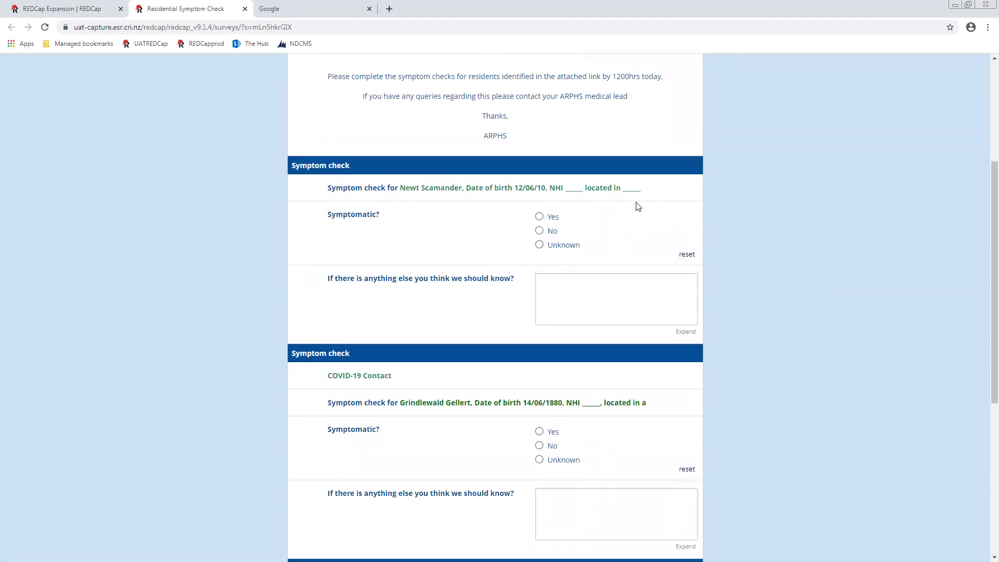
{"action": "left_click", "coordinate": [543, 219]}
{"action": "scroll", "coordinate": [653, 416], "scroll_direction": "down", "scroll_amount": 2}
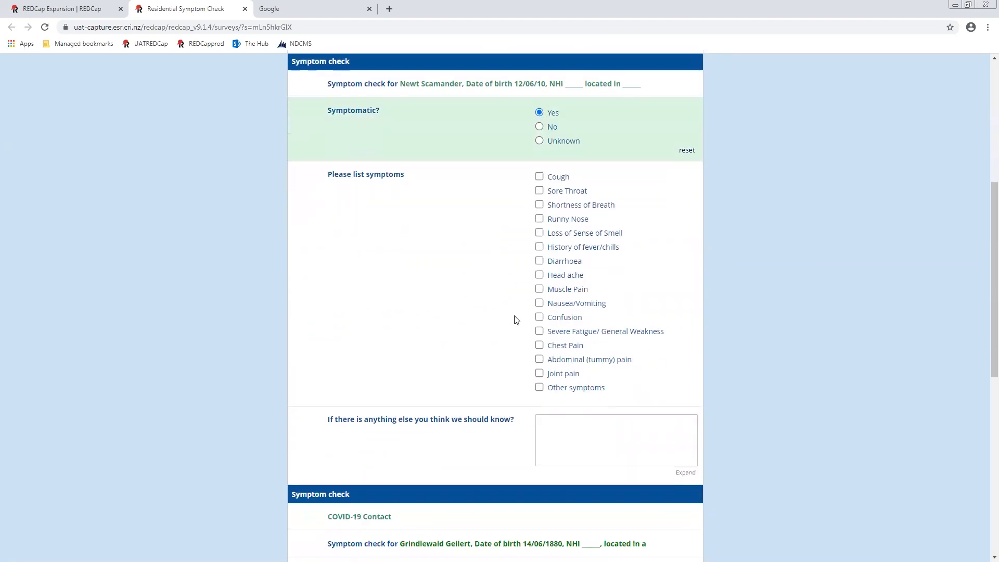
{"action": "left_click", "coordinate": [552, 290]}
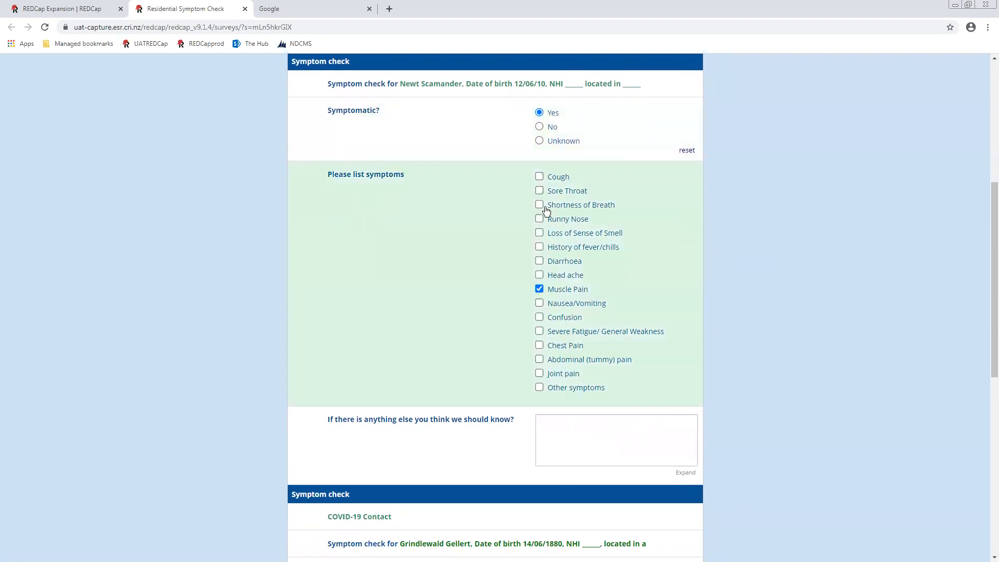
{"action": "left_click", "coordinate": [556, 224]}
{"action": "left_click", "coordinate": [602, 439]}
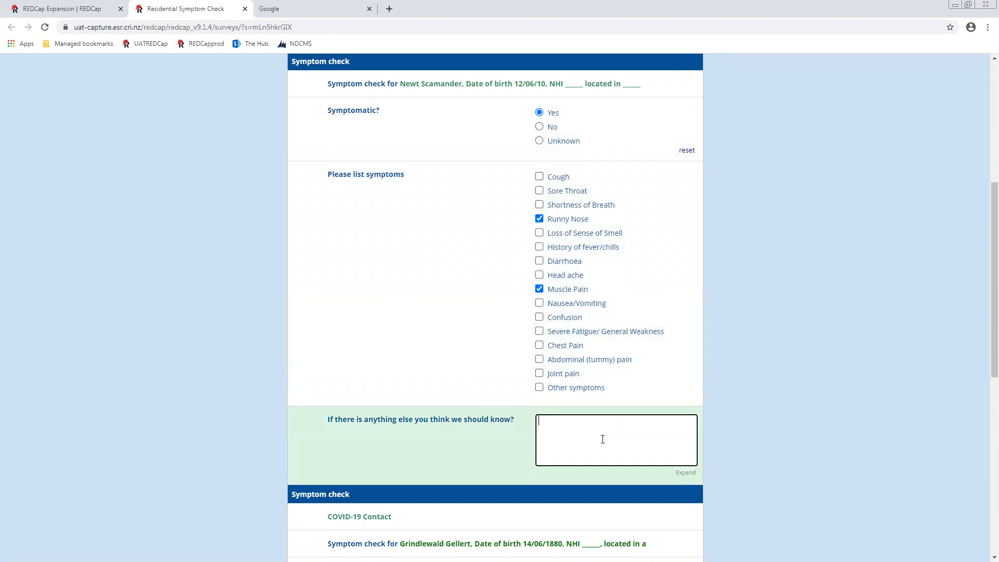
{"action": "type", "text": "gfhnsfghslkghj"}
{"action": "left_click", "coordinate": [471, 208]}
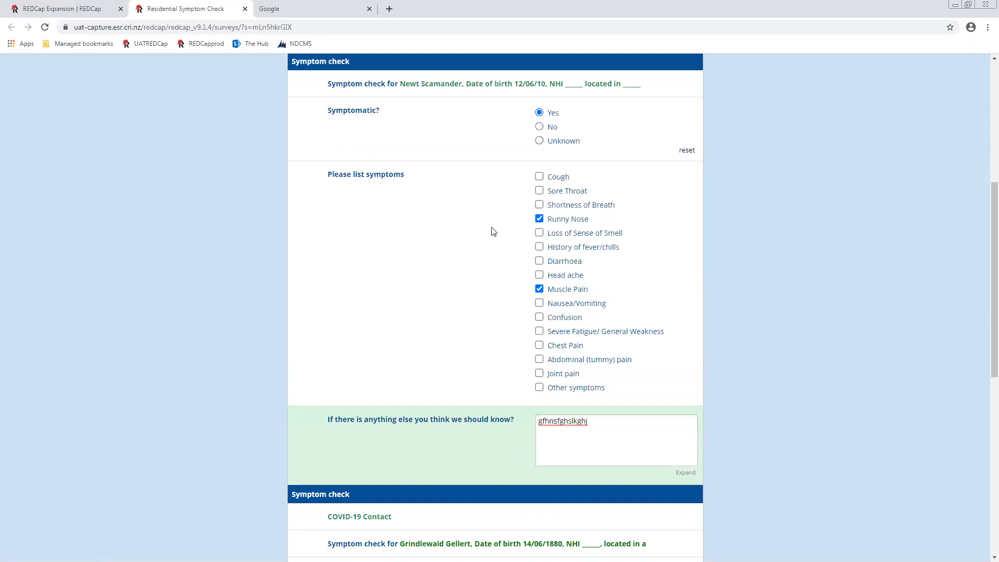
Review the first resident's symptom check answers and the COVID-19 Contact label heading the second resident's section.
{"action": "scroll", "coordinate": [468, 219], "scroll_direction": "up", "scroll_amount": 2}
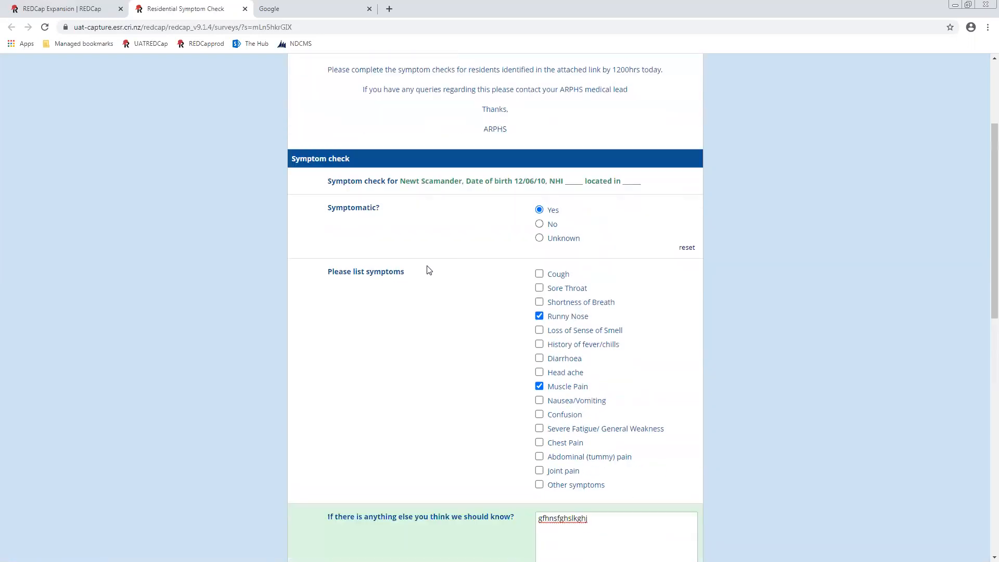
{"action": "scroll", "coordinate": [329, 348], "scroll_direction": "down", "scroll_amount": 3}
{"action": "scroll", "coordinate": [413, 329], "scroll_direction": "up", "scroll_amount": 3}
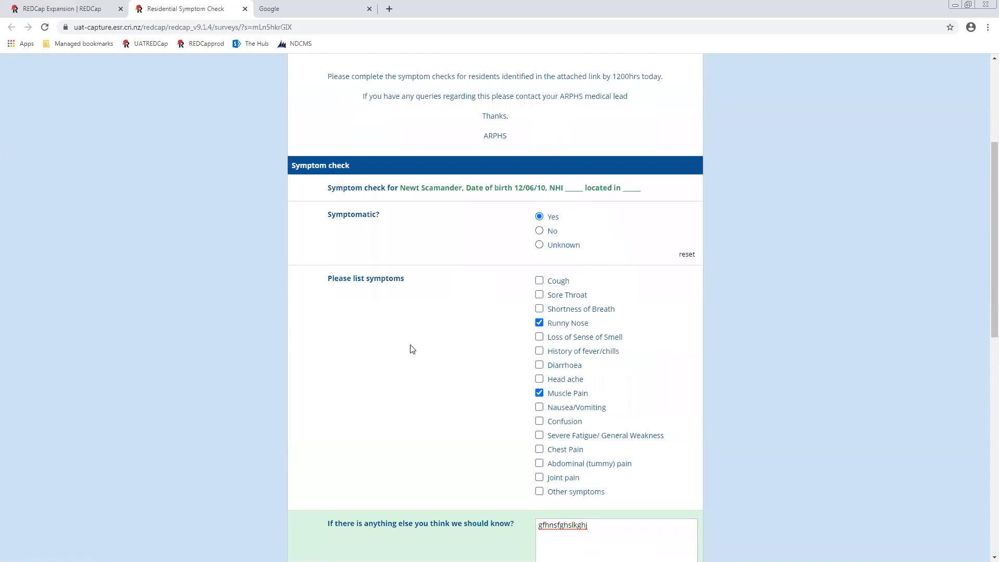
{"action": "scroll", "coordinate": [410, 345], "scroll_direction": "down", "scroll_amount": 6}
{"action": "left_click_drag", "start_coordinate": [437, 311], "coordinate": [298, 312]}
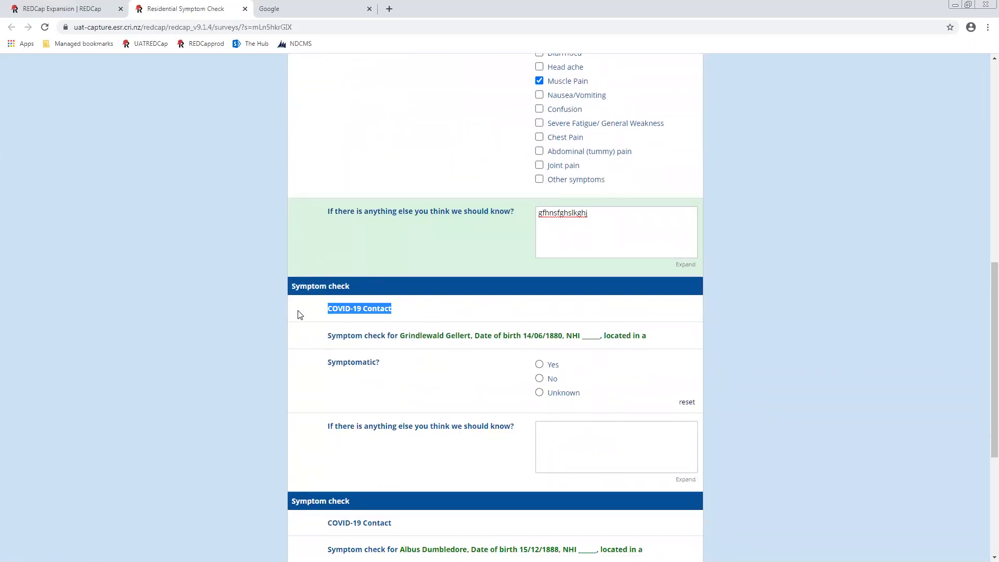
{"action": "left_click_drag", "start_coordinate": [401, 312], "coordinate": [306, 310]}
{"action": "scroll", "coordinate": [319, 312], "scroll_direction": "up", "scroll_amount": 5}
{"action": "scroll", "coordinate": [317, 309], "scroll_direction": "up", "scroll_amount": 4}
{"action": "scroll", "coordinate": [323, 312], "scroll_direction": "down", "scroll_amount": 10}
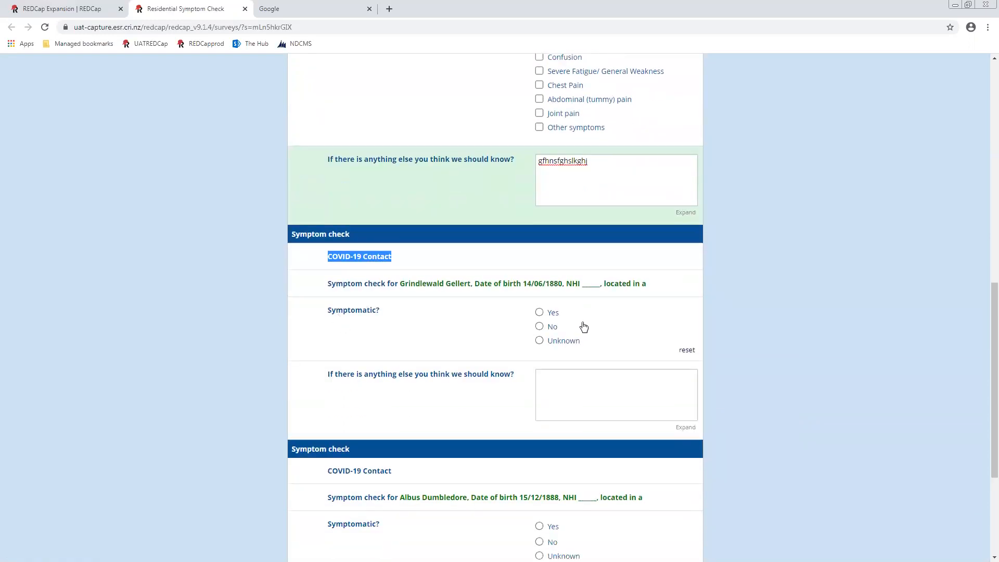
Answer Yes to the Symptomatic question for the second resident, a COVID-19 contact, and bring up the symptom list.
{"action": "left_click", "coordinate": [554, 320]}
{"action": "left_click", "coordinate": [539, 312]}
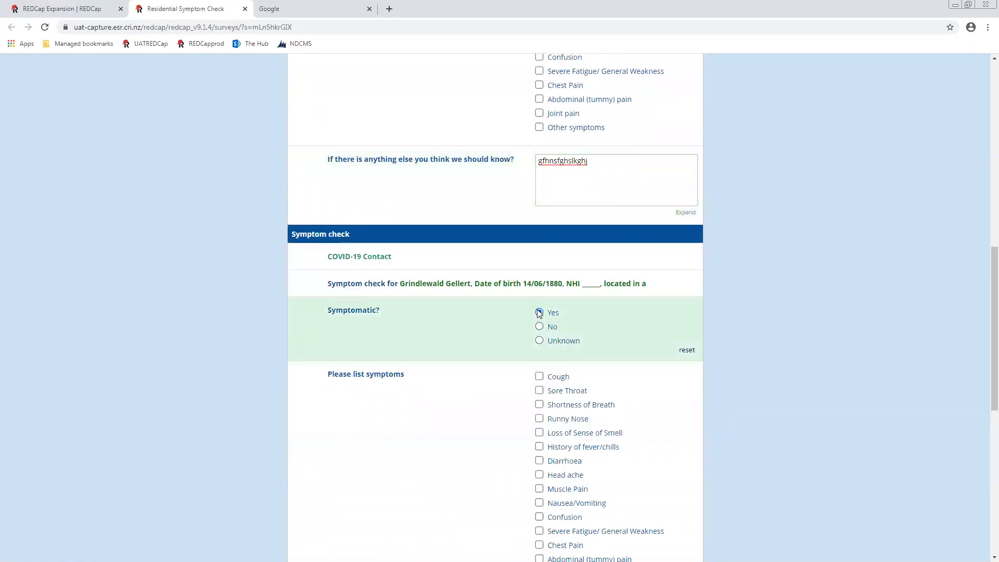
{"action": "scroll", "coordinate": [544, 322], "scroll_direction": "down", "scroll_amount": 3}
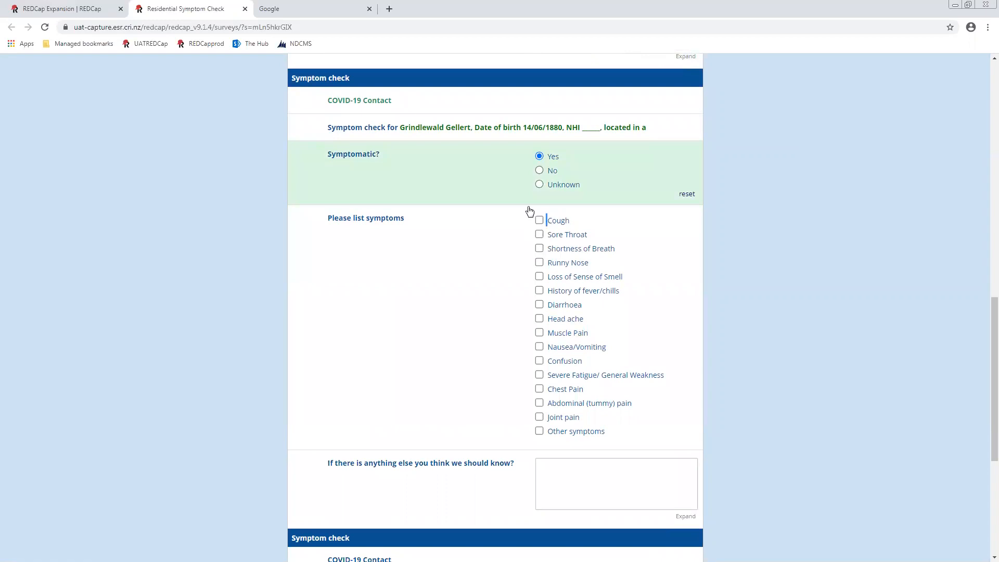
List Cough and Diarrhoea as the second resident's symptoms and answer Yes to the Symptomatic question for the third resident.
{"action": "left_click", "coordinate": [538, 220]}
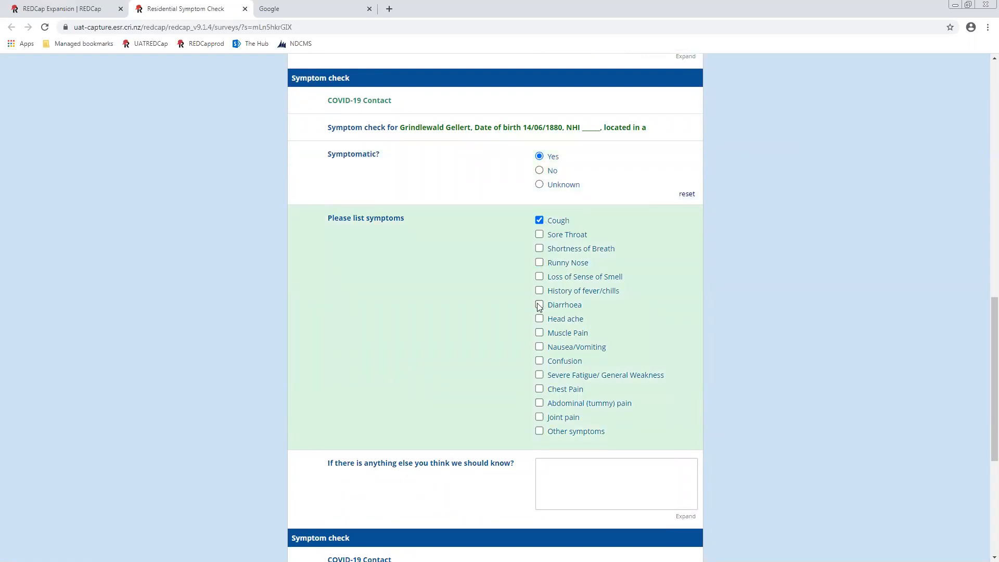
{"action": "scroll", "coordinate": [543, 364], "scroll_direction": "down", "scroll_amount": 5}
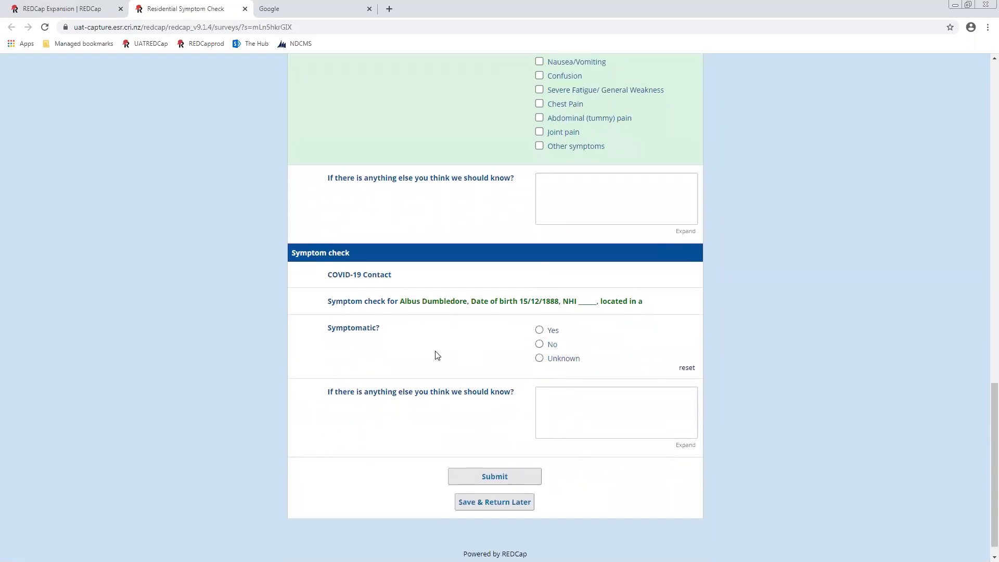
{"action": "left_click", "coordinate": [539, 330]}
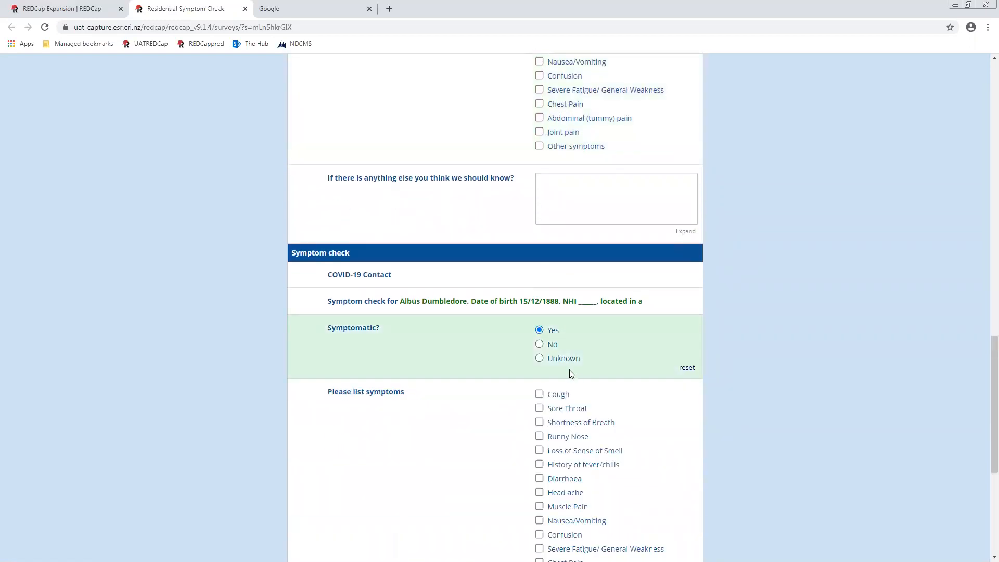
{"action": "scroll", "coordinate": [572, 372], "scroll_direction": "down", "scroll_amount": 1}
{"action": "scroll", "coordinate": [578, 375], "scroll_direction": "down", "scroll_amount": 5}
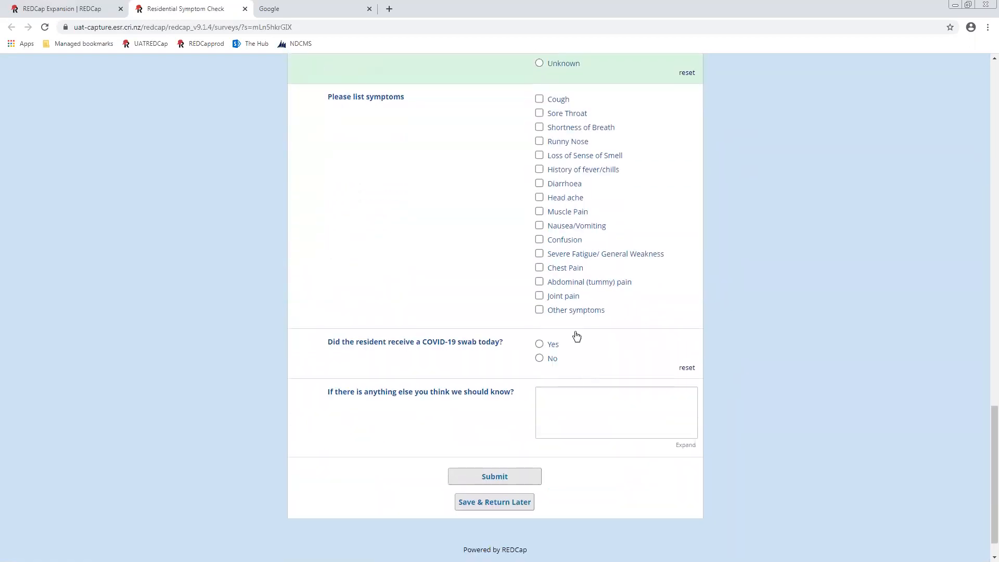
List Cough, Sore Throat and Diarrhoea for the third resident, record a COVID-19 swab as received today, and submit the survey.
{"action": "left_click", "coordinate": [540, 183]}
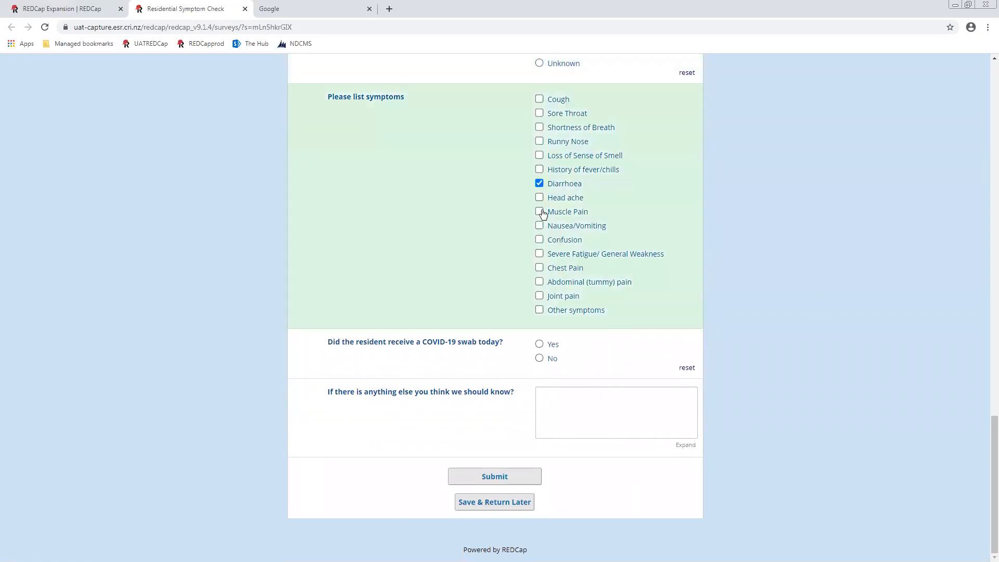
{"action": "left_click", "coordinate": [539, 239]}
{"action": "left_click", "coordinate": [540, 344]}
{"action": "left_click", "coordinate": [540, 98]}
{"action": "left_click", "coordinate": [553, 119]}
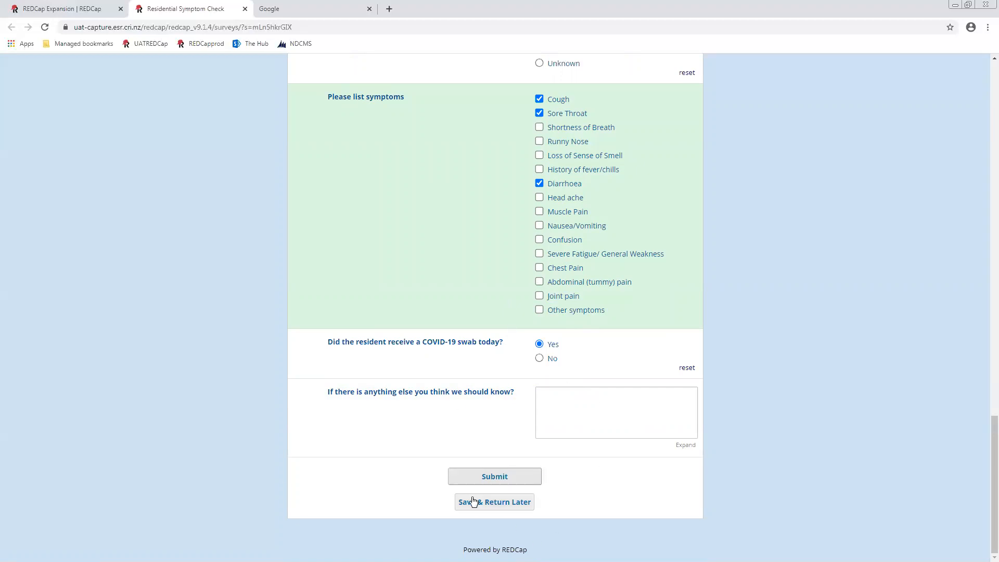
{"action": "left_click", "coordinate": [464, 476]}
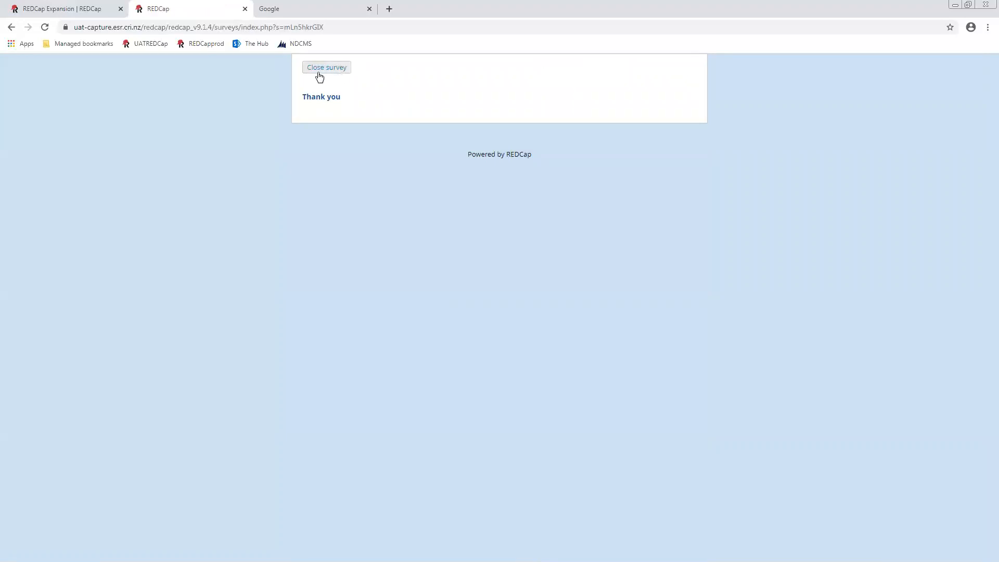
Return to record 25's Residential Symptom Check data entry form and dismiss the recommendation to leave the page.
{"action": "left_click", "coordinate": [55, 8]}
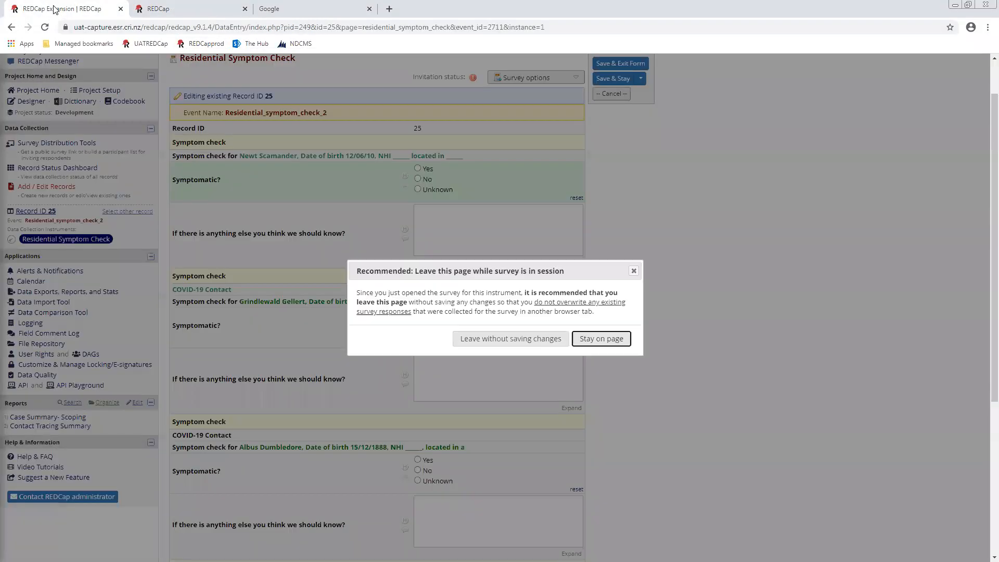
{"action": "left_click", "coordinate": [634, 271]}
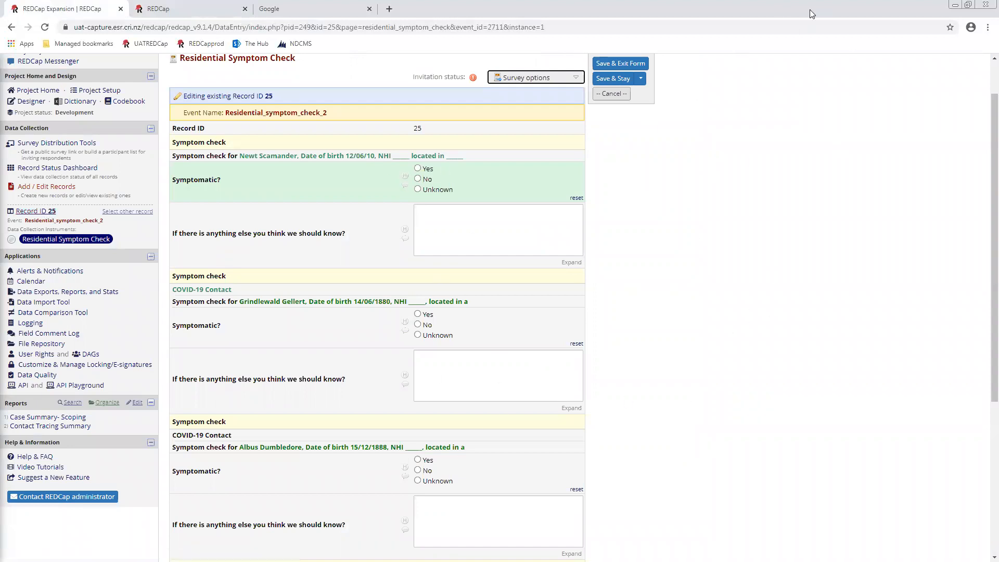
{"action": "left_click", "coordinate": [756, 323]}
{"action": "scroll", "coordinate": [737, 448], "scroll_direction": "down", "scroll_amount": 5}
{"action": "scroll", "coordinate": [736, 451], "scroll_direction": "up", "scroll_amount": 5}
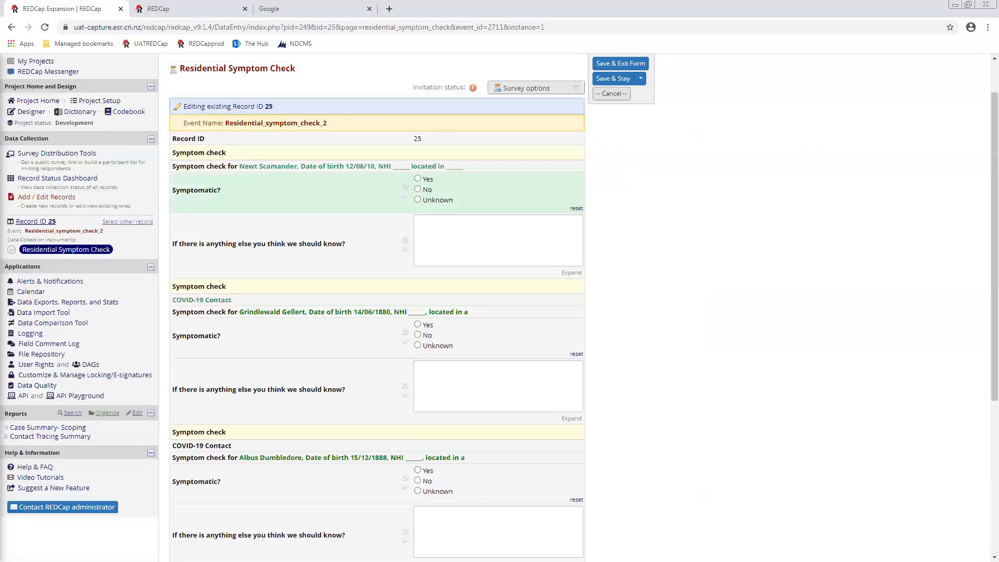
Open record 25's day 2 Case Contact Symptom Check from the Record Status Dashboard and review its answers.
{"action": "left_click", "coordinate": [57, 182]}
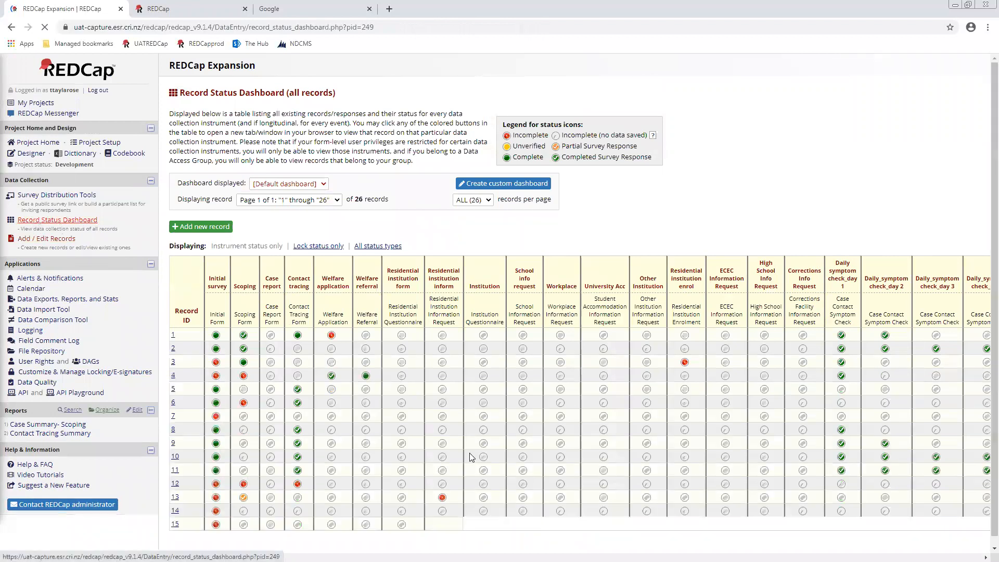
{"action": "scroll", "coordinate": [469, 452], "scroll_direction": "down", "scroll_amount": 1}
{"action": "scroll", "coordinate": [404, 442], "scroll_direction": "down", "scroll_amount": 2}
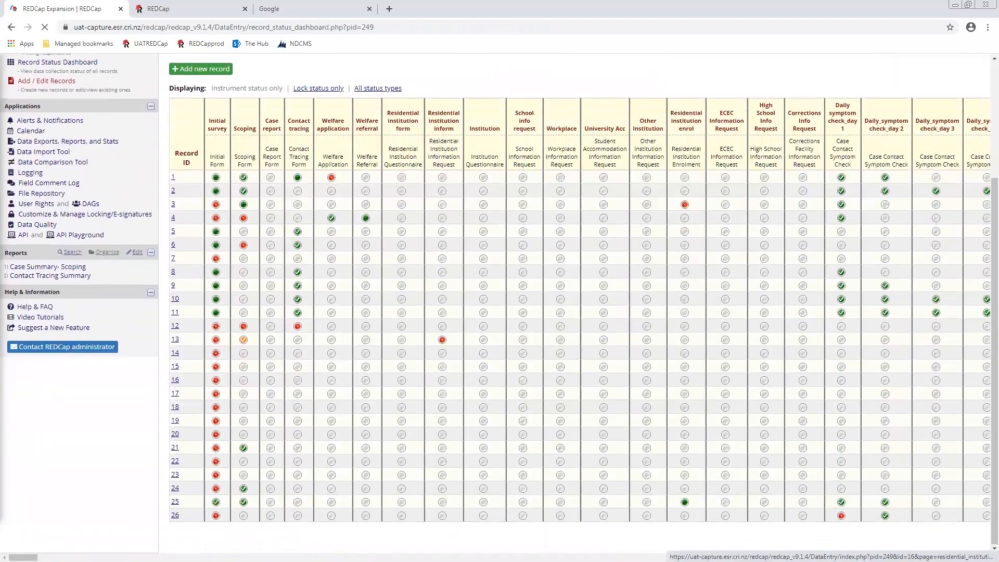
{"action": "left_click", "coordinate": [175, 503]}
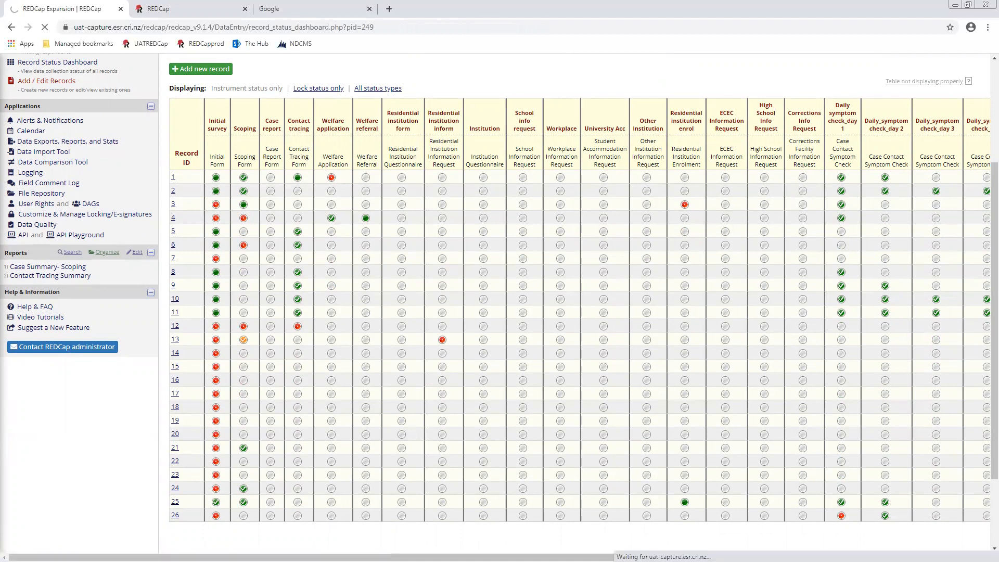
{"action": "scroll", "coordinate": [514, 476], "scroll_direction": "down", "scroll_amount": 7}
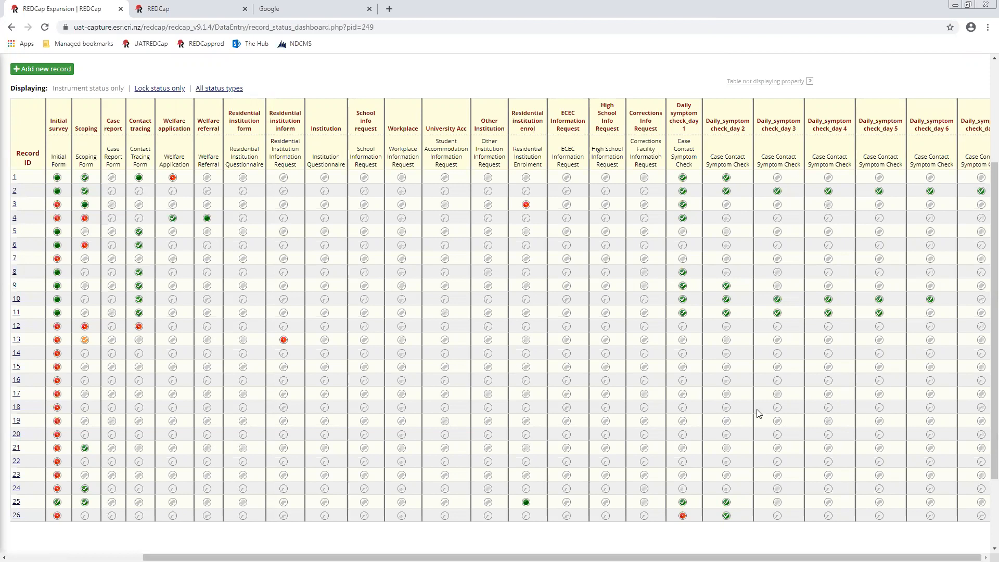
{"action": "left_click", "coordinate": [723, 507]}
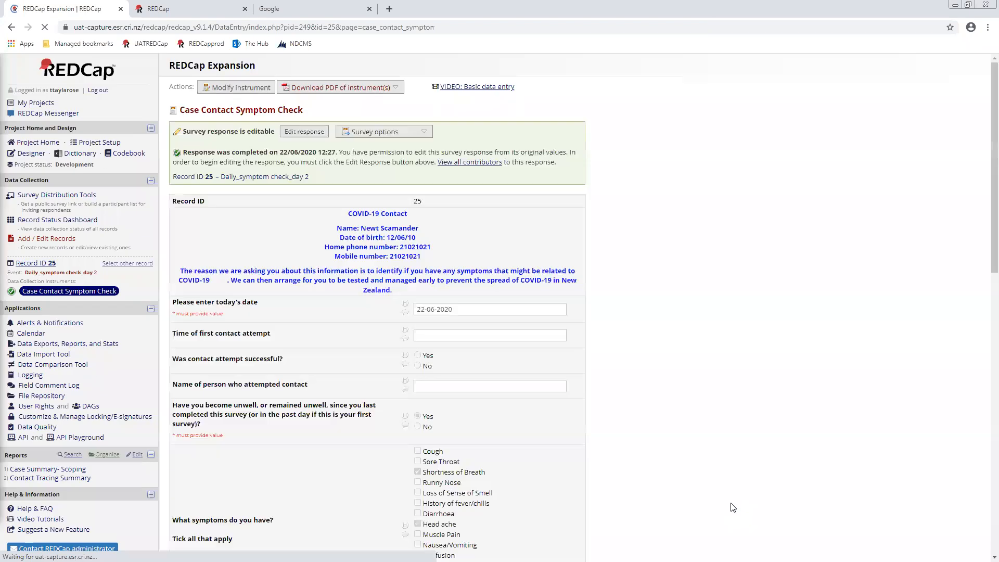
{"action": "scroll", "coordinate": [733, 507], "scroll_direction": "down", "scroll_amount": 2}
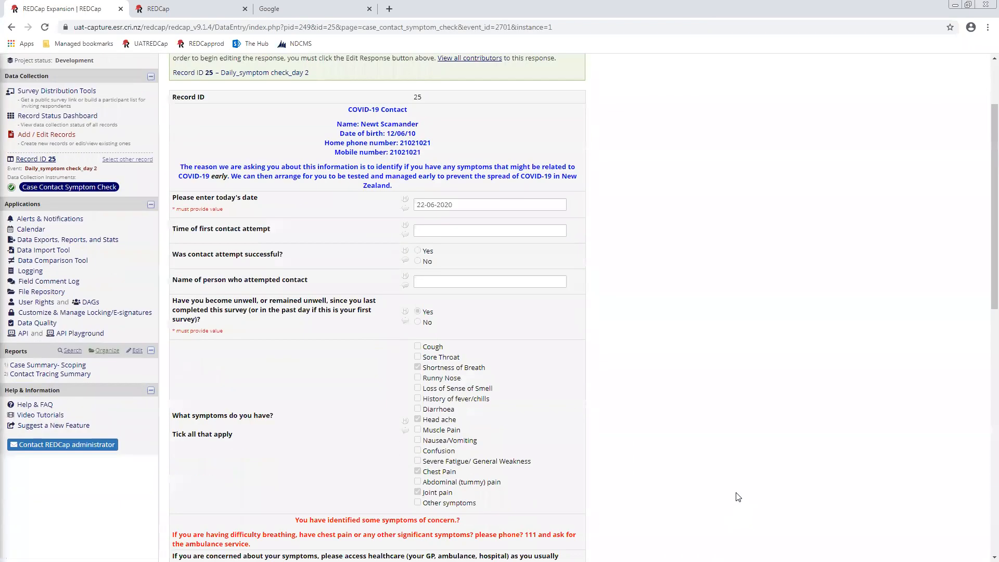
{"action": "scroll", "coordinate": [738, 497], "scroll_direction": "up", "scroll_amount": 2}
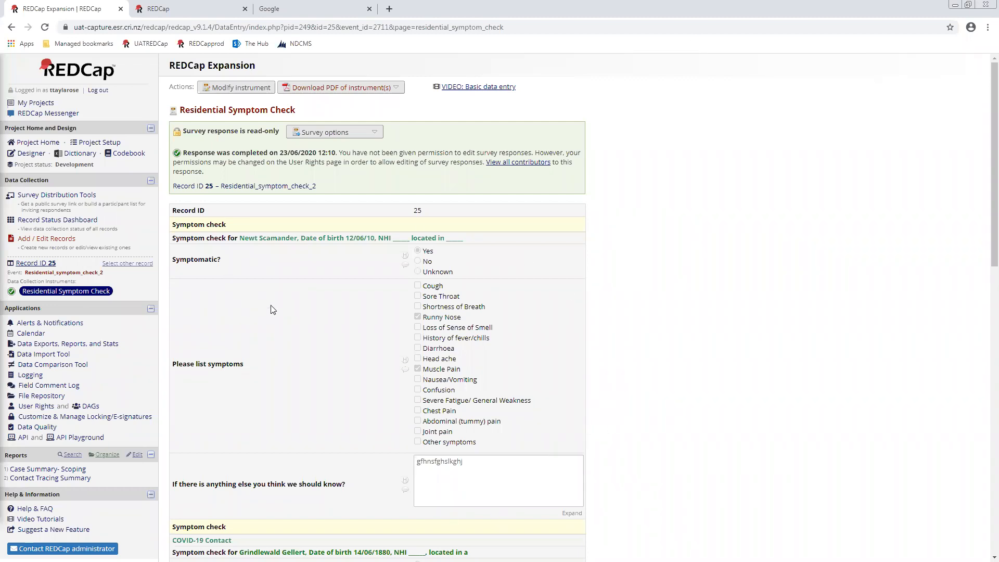
Review the submitted answers of all three residents in record 25's completed Residential Symptom Check.
{"action": "scroll", "coordinate": [464, 410], "scroll_direction": "down", "scroll_amount": 3}
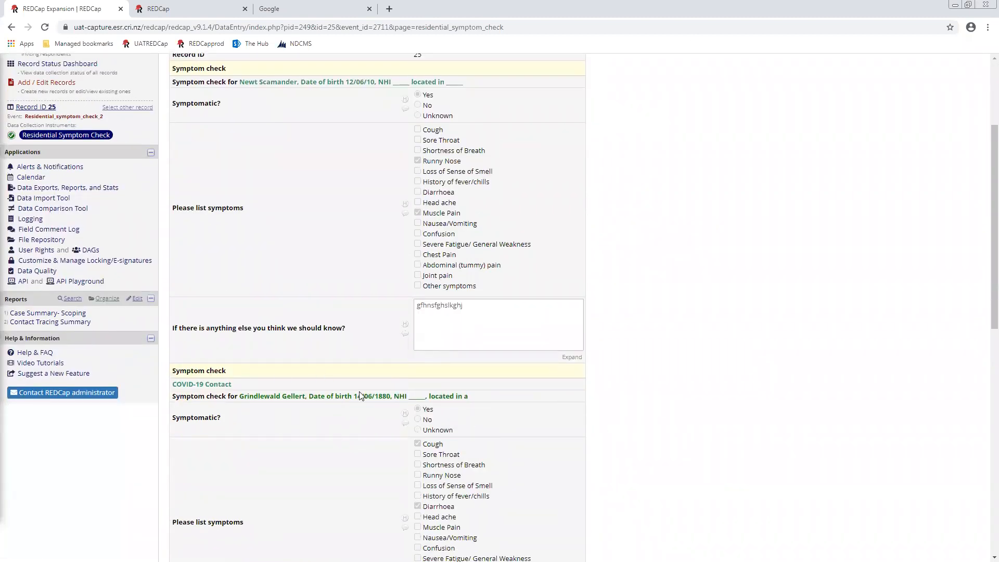
{"action": "scroll", "coordinate": [363, 388], "scroll_direction": "down", "scroll_amount": 4}
{"action": "scroll", "coordinate": [362, 387], "scroll_direction": "up", "scroll_amount": 7}
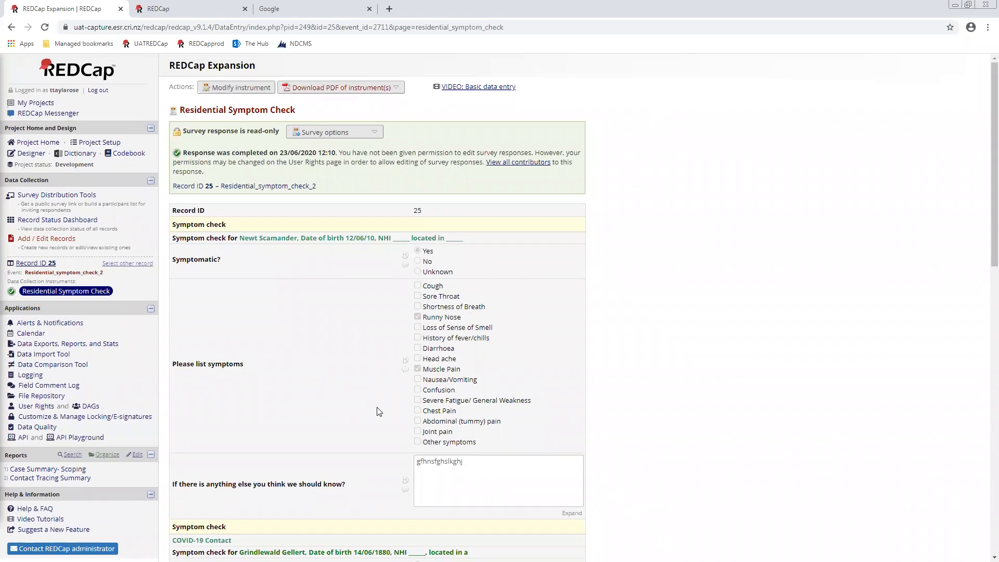
{"action": "scroll", "coordinate": [376, 411], "scroll_direction": "down", "scroll_amount": 3}
{"action": "scroll", "coordinate": [364, 390], "scroll_direction": "up", "scroll_amount": 2}
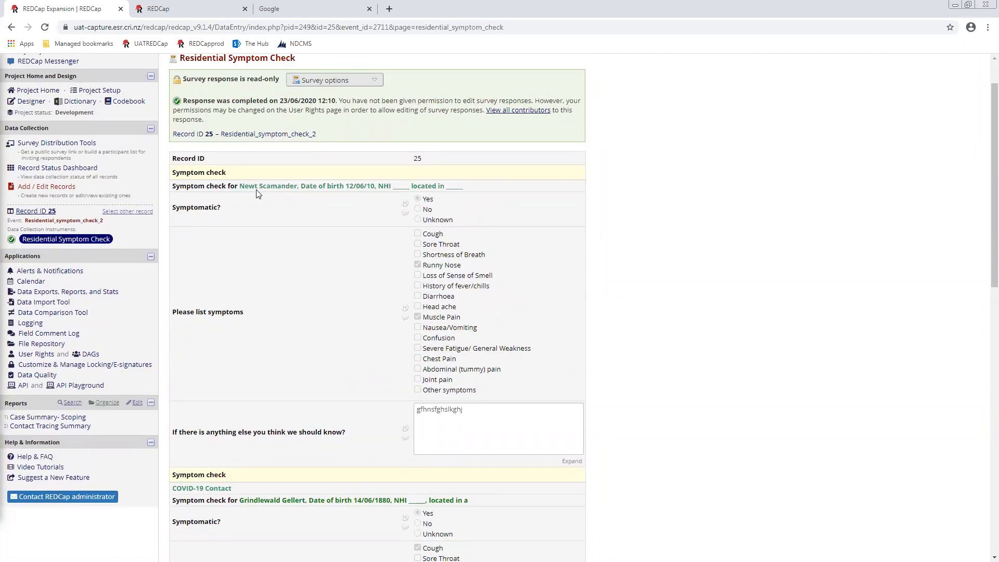
{"action": "scroll", "coordinate": [312, 254], "scroll_direction": "down", "scroll_amount": 4}
{"action": "scroll", "coordinate": [363, 259], "scroll_direction": "up", "scroll_amount": 3}
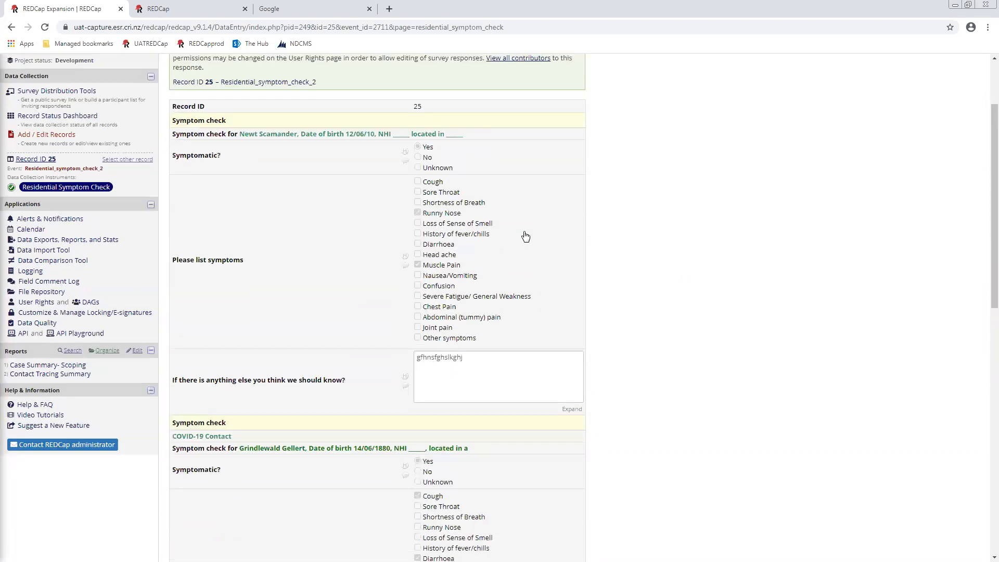
{"action": "scroll", "coordinate": [580, 330], "scroll_direction": "down", "scroll_amount": 7}
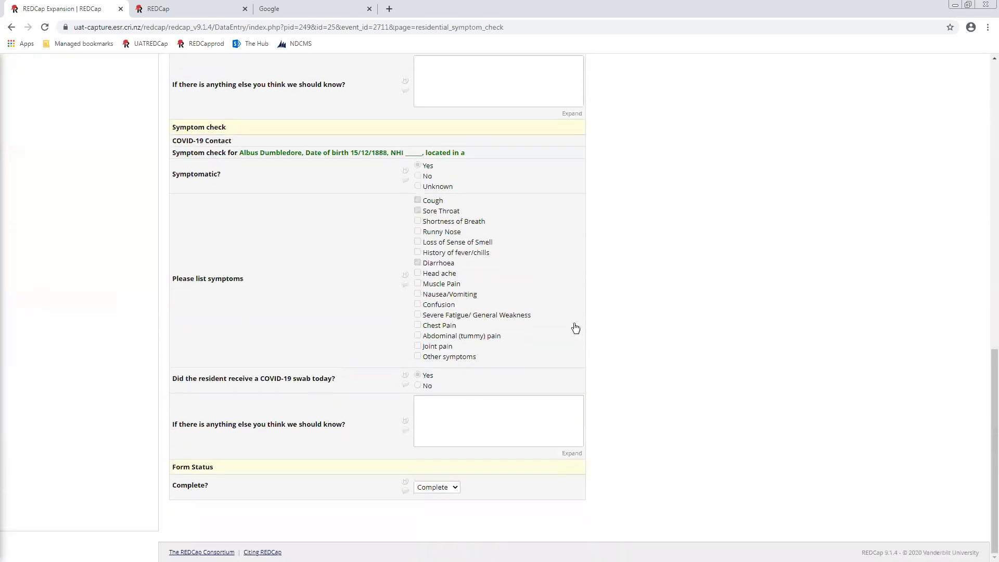
{"action": "scroll", "coordinate": [575, 328], "scroll_direction": "up", "scroll_amount": 15}
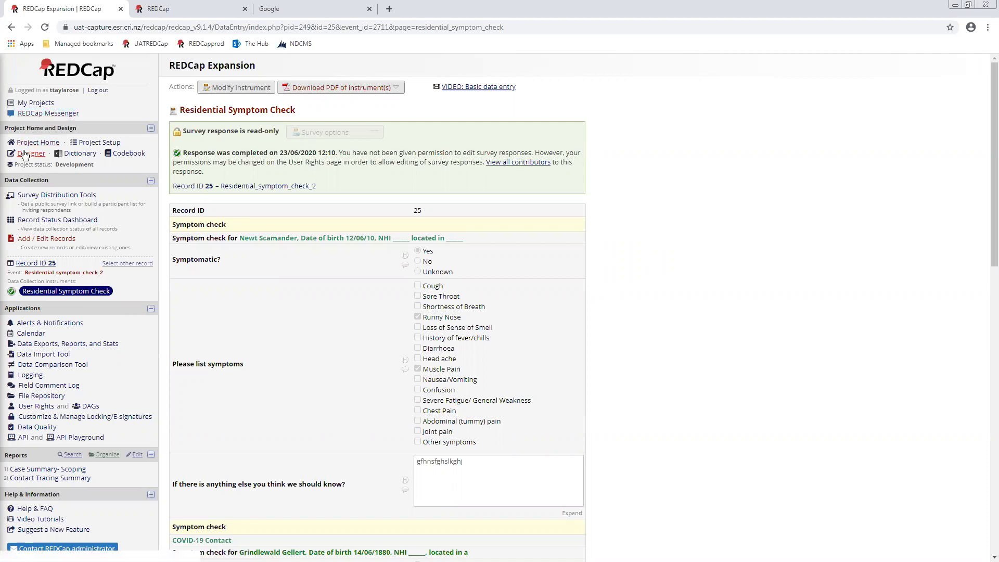
Go to record 25's home page and open its Residential update tool form for the event Residential Update Tool_194.
{"action": "left_click", "coordinate": [34, 262]}
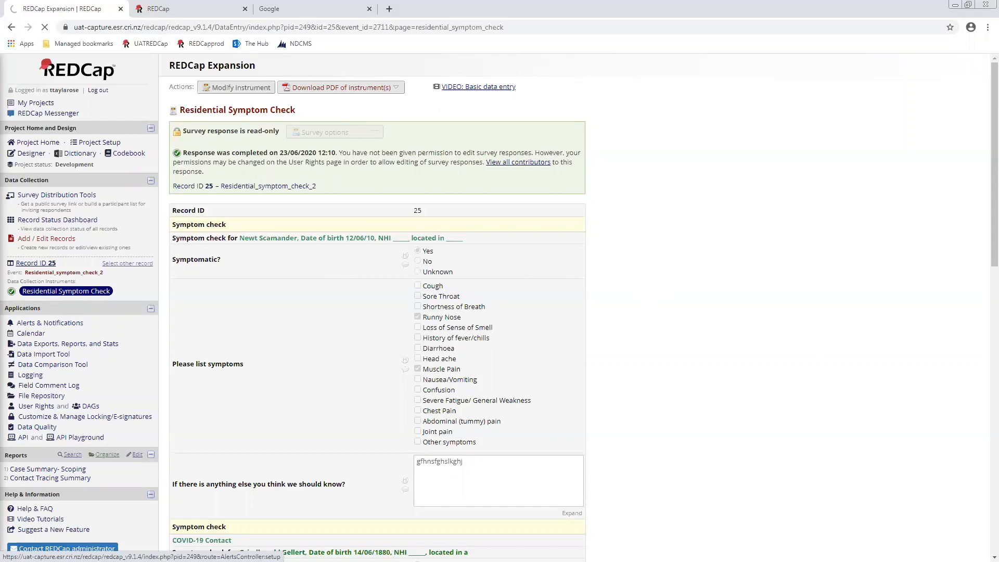
{"action": "scroll", "coordinate": [491, 535], "scroll_direction": "down", "scroll_amount": 10}
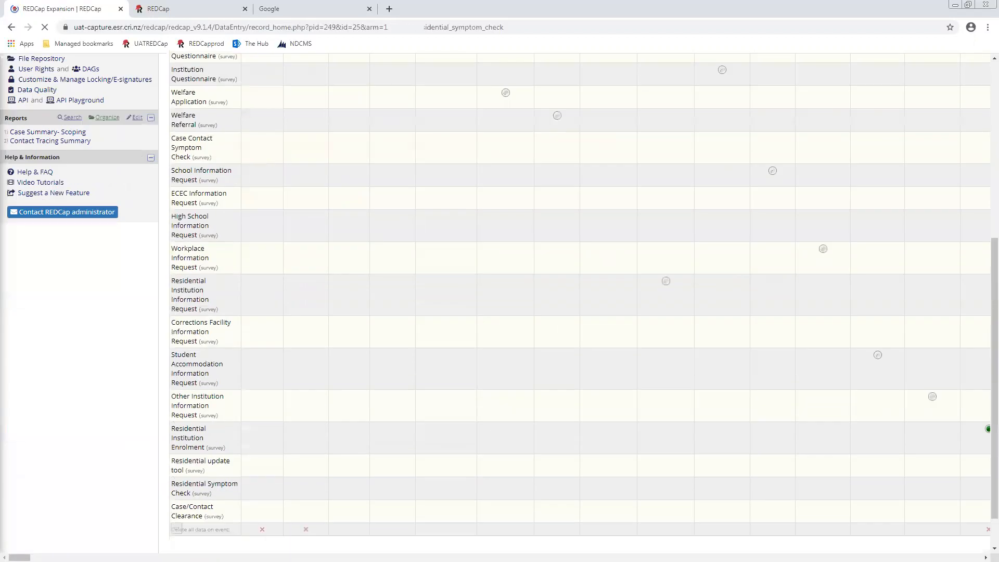
{"action": "scroll", "coordinate": [508, 534], "scroll_direction": "up", "scroll_amount": 3}
{"action": "scroll", "coordinate": [508, 535], "scroll_direction": "down", "scroll_amount": 3}
{"action": "left_click_drag", "start_coordinate": [19, 557], "coordinate": [970, 557]}
{"action": "scroll", "coordinate": [133, 538], "scroll_direction": "up", "scroll_amount": 6}
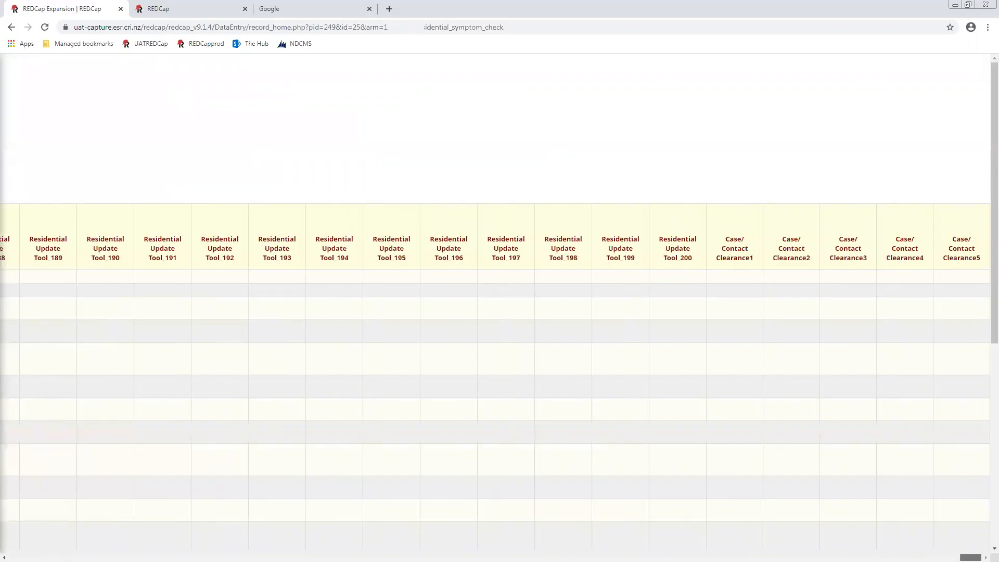
{"action": "scroll", "coordinate": [510, 457], "scroll_direction": "down", "scroll_amount": 6}
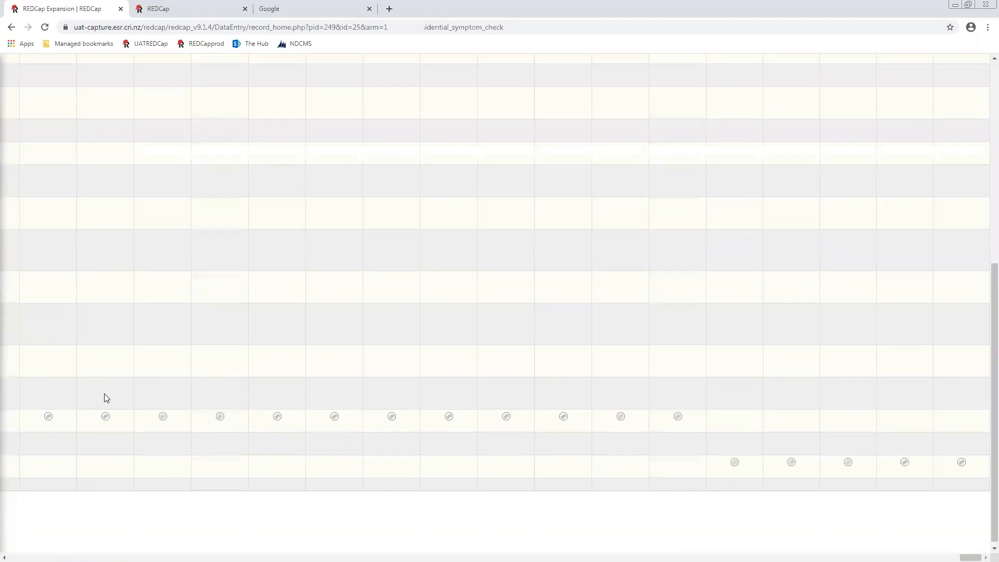
{"action": "left_click", "coordinate": [337, 416]}
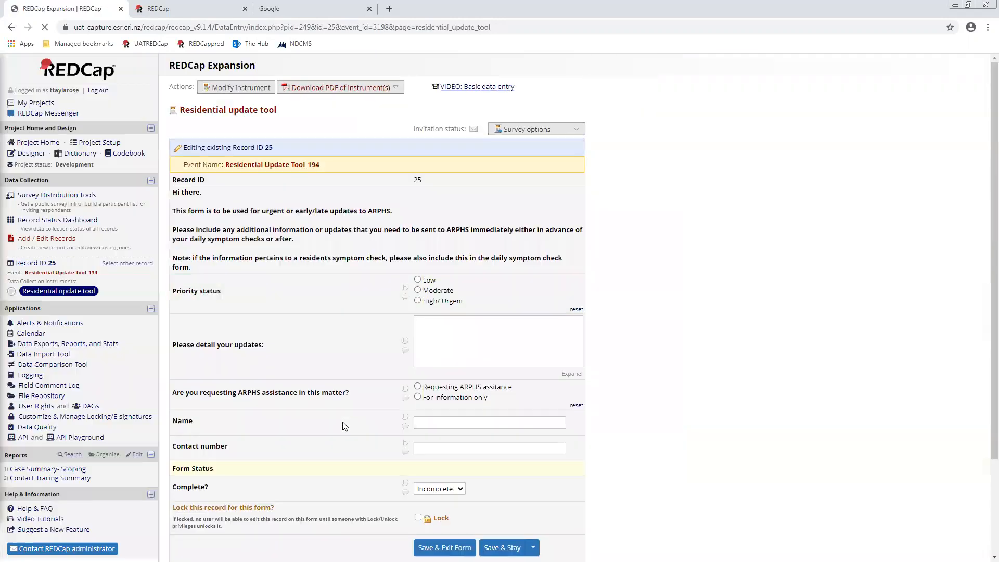
Set the update's priority status to Moderate and answer the ARPHS assistance question with For information only.
{"action": "scroll", "coordinate": [572, 399], "scroll_direction": "down", "scroll_amount": 2}
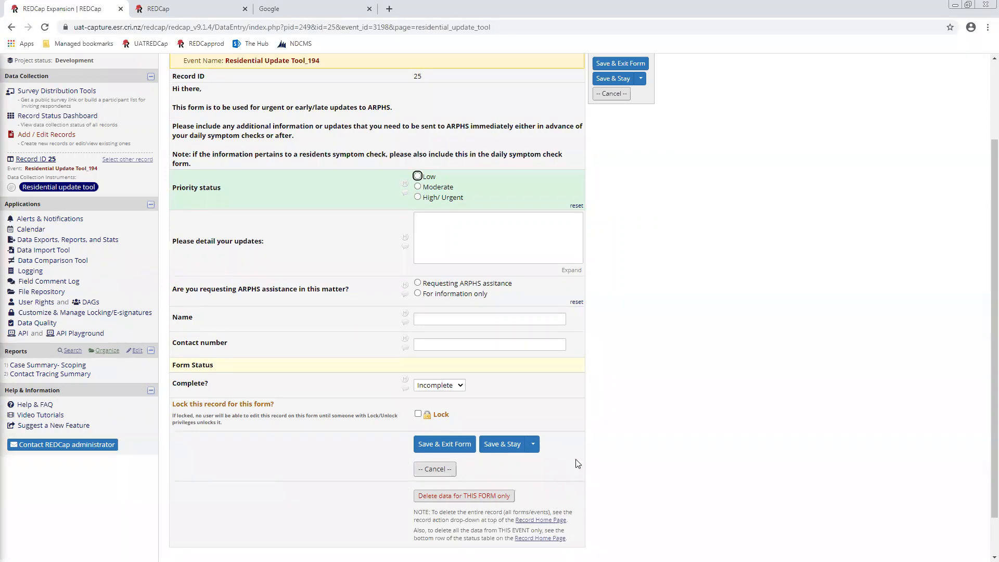
{"action": "left_click", "coordinate": [611, 399]}
{"action": "left_click", "coordinate": [499, 249]}
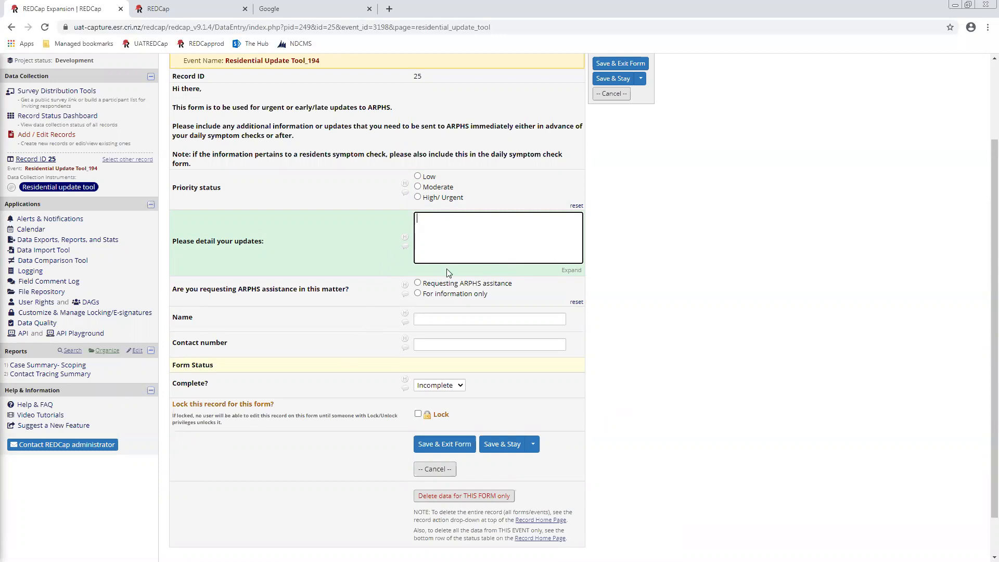
{"action": "left_click", "coordinate": [430, 188]}
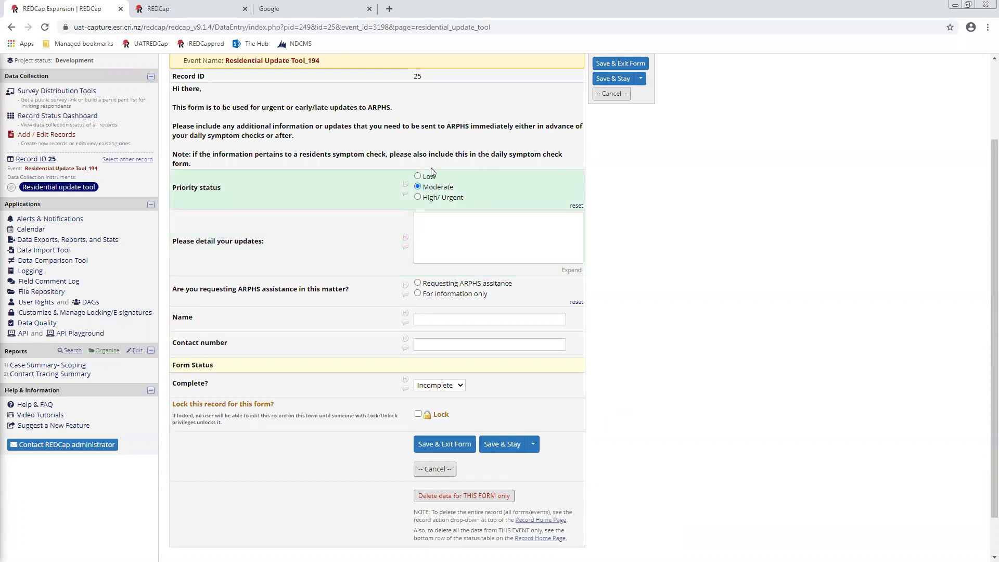
{"action": "left_click", "coordinate": [441, 284]}
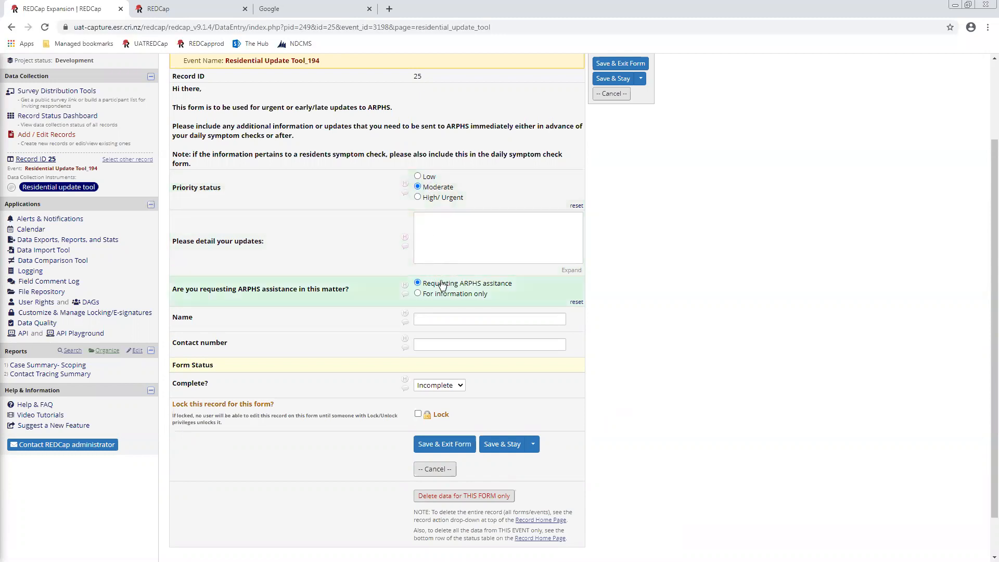
{"action": "left_click", "coordinate": [467, 297]}
{"action": "left_click", "coordinate": [468, 319]}
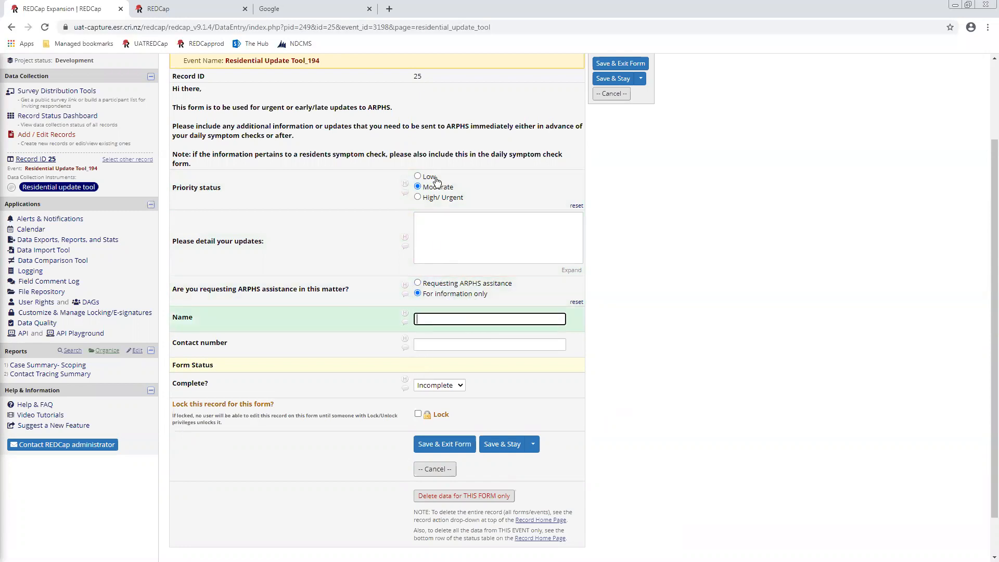
Set the priority status to High/ Urgent and highlight the instruction to phone the assigned ARPHS medical lead.
{"action": "left_click", "coordinate": [431, 199]}
{"action": "left_click_drag", "start_coordinate": [214, 217], "coordinate": [468, 217]}
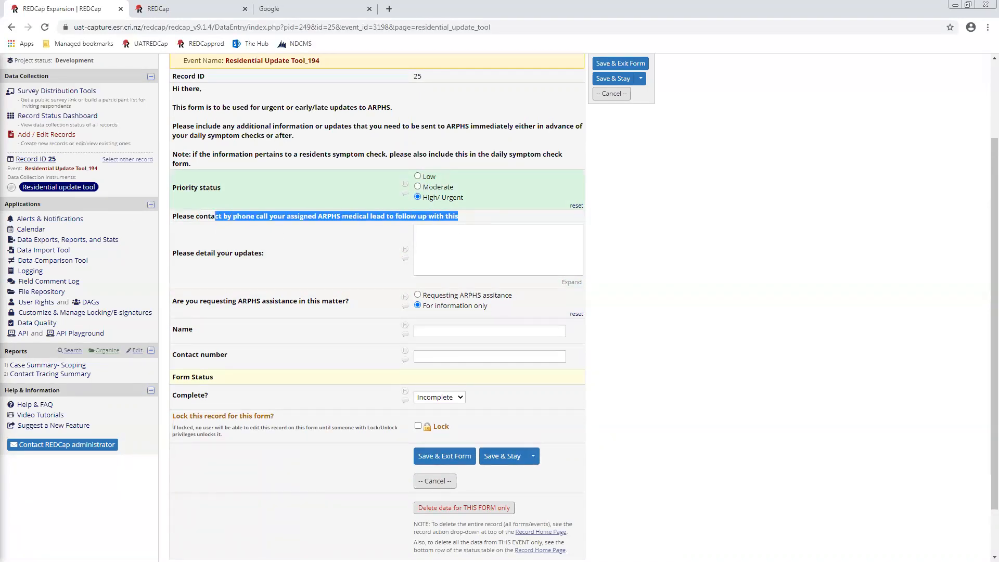
{"action": "left_click", "coordinate": [347, 279]}
{"action": "left_click_drag", "start_coordinate": [399, 235], "coordinate": [463, 252]}
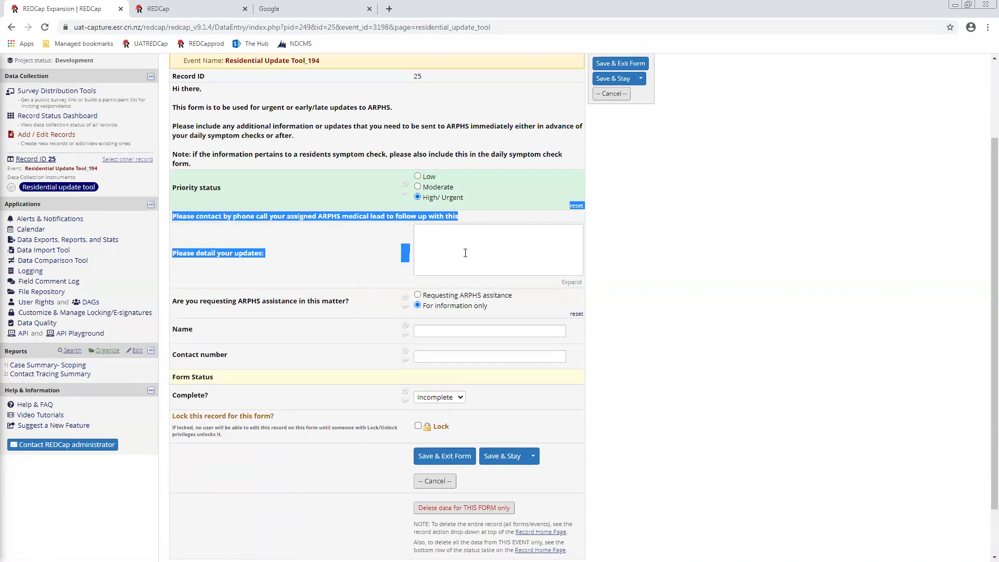
Leave record 25's Residential update tool form without saving the changes.
{"action": "left_click", "coordinate": [465, 253]}
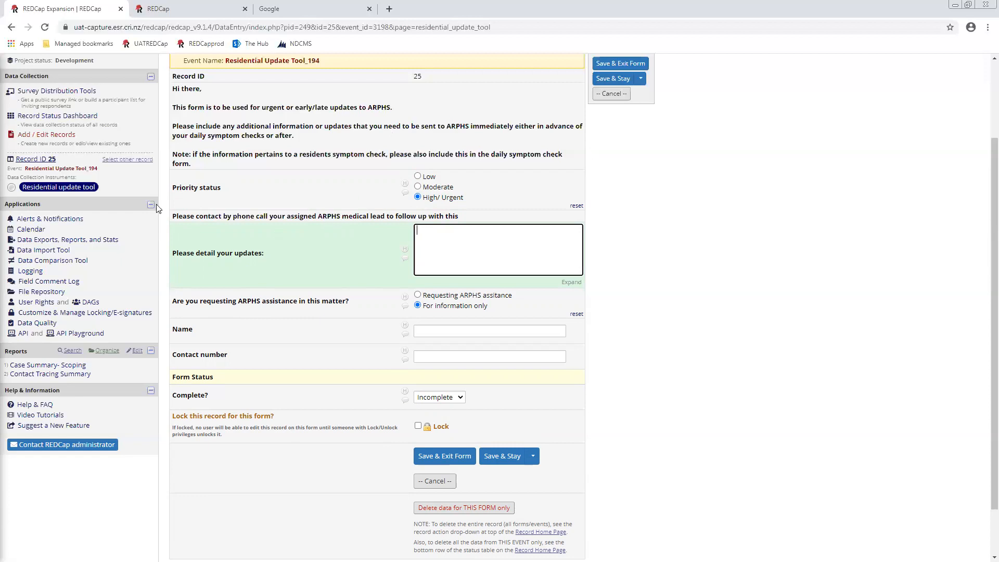
{"action": "left_click", "coordinate": [52, 188]}
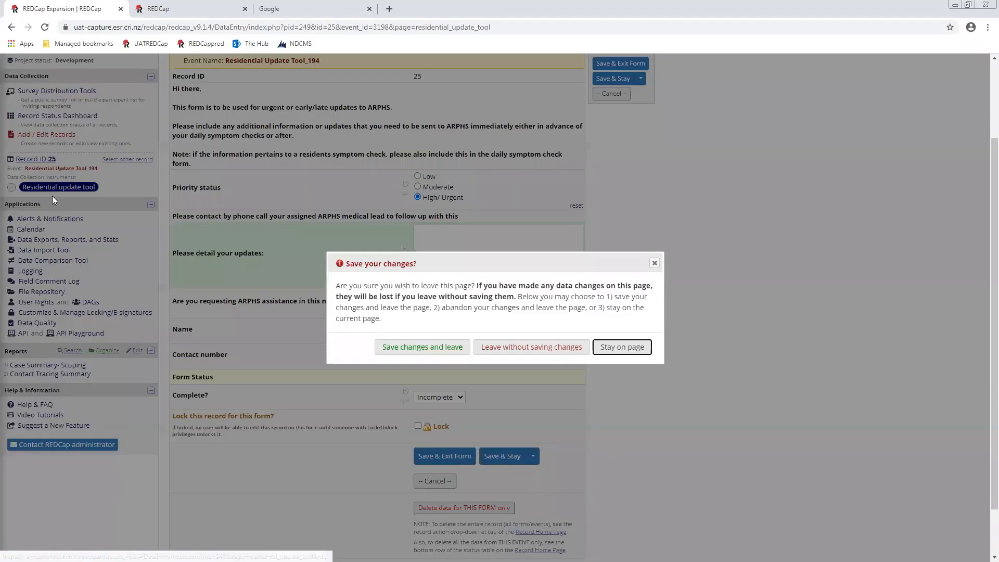
{"action": "left_click", "coordinate": [483, 350]}
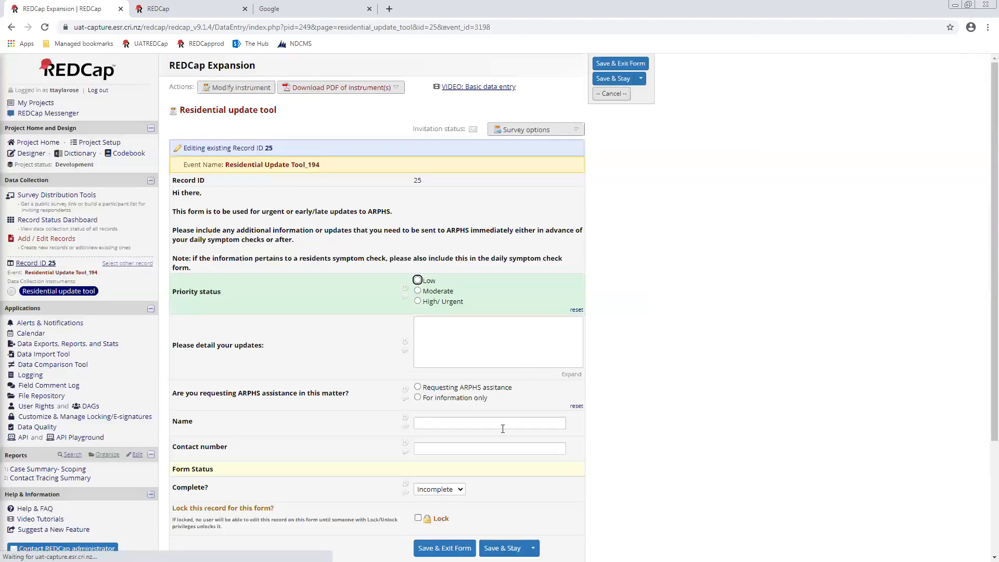
{"action": "scroll", "coordinate": [494, 398], "scroll_direction": "up", "scroll_amount": 1}
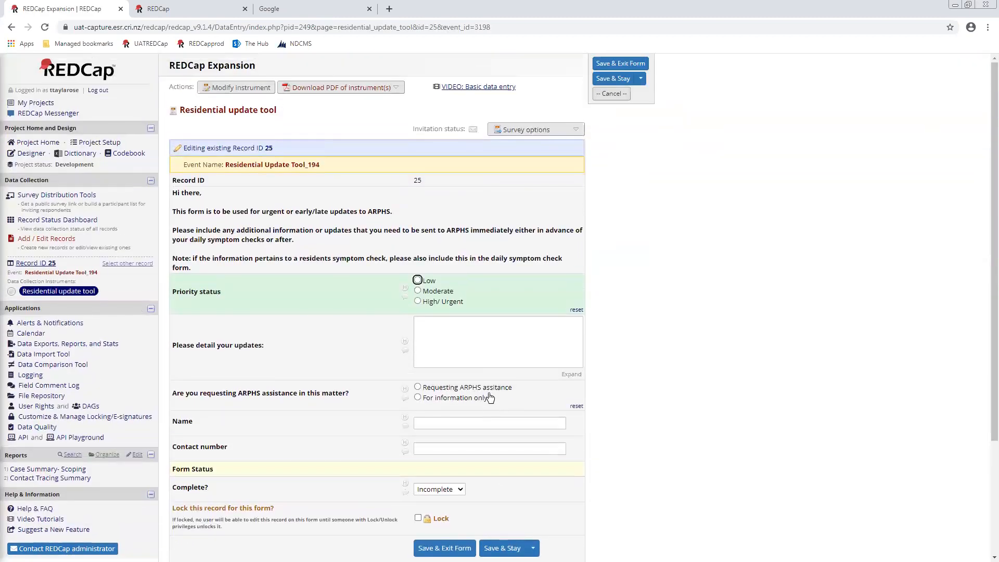
Go to record 25's home page and open its Case/Contact Clearance form for the event Case/ Contact Clearance1.
{"action": "left_click", "coordinate": [46, 263]}
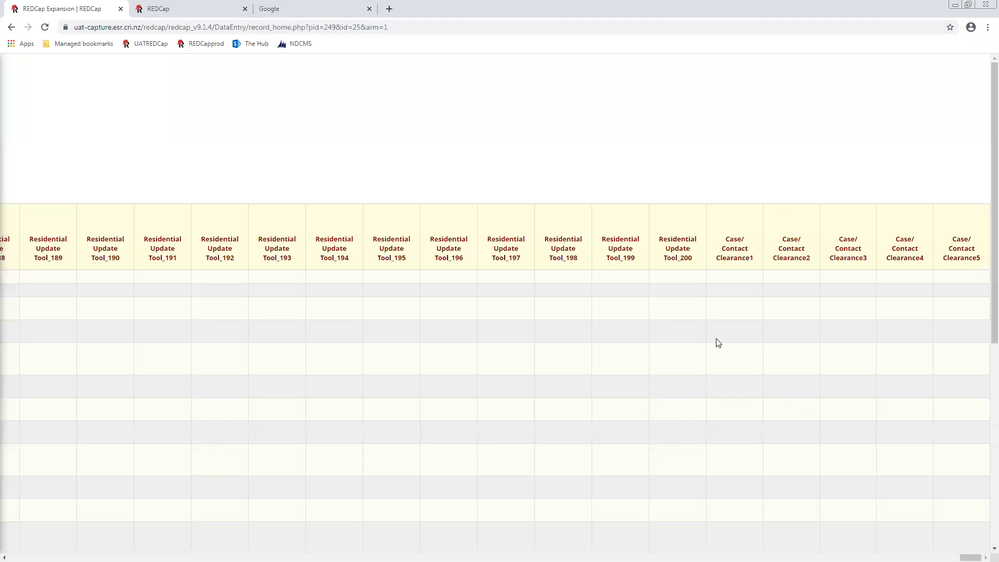
{"action": "double_click", "coordinate": [752, 258]}
{"action": "left_click", "coordinate": [770, 262]}
{"action": "scroll", "coordinate": [785, 244], "scroll_direction": "down", "scroll_amount": 3}
{"action": "scroll", "coordinate": [676, 209], "scroll_direction": "up", "scroll_amount": 2}
{"action": "scroll", "coordinate": [728, 198], "scroll_direction": "down", "scroll_amount": 2}
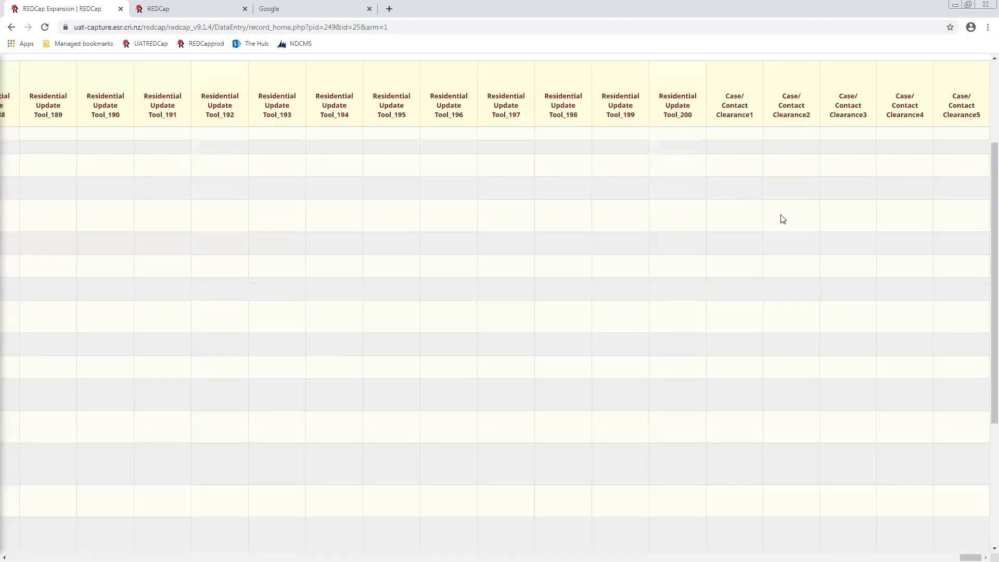
{"action": "scroll", "coordinate": [783, 219], "scroll_direction": "down", "scroll_amount": 3}
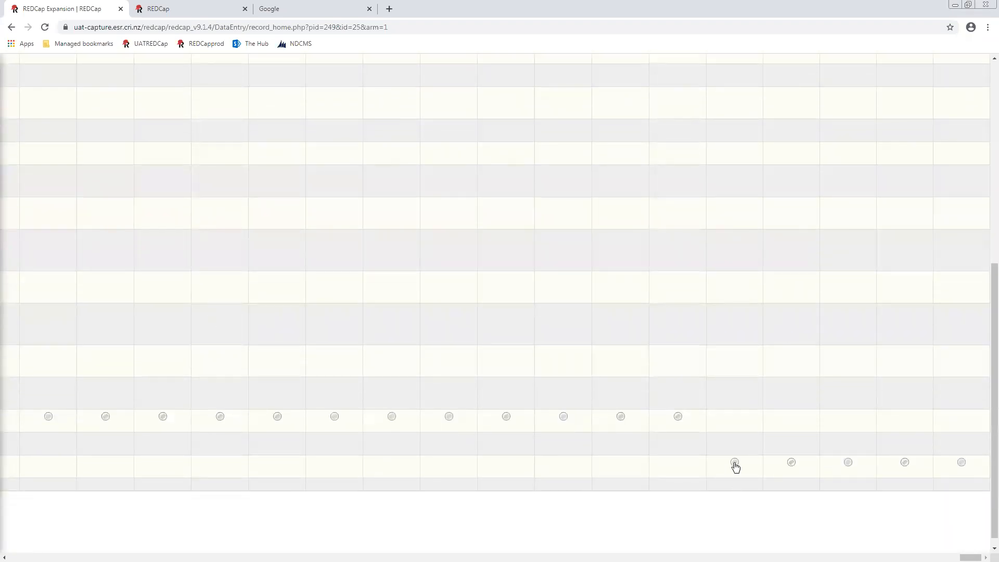
{"action": "left_click", "coordinate": [734, 463]}
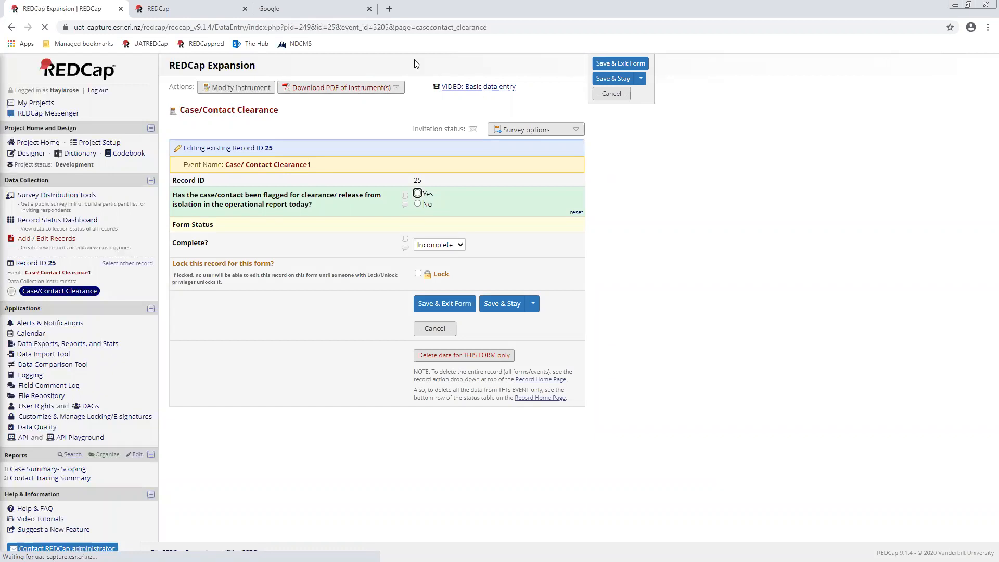
Answer Yes to the case/contact being flagged for clearance today, and highlight the flagging and quarantine release questions.
{"action": "left_click_drag", "start_coordinate": [310, 165], "coordinate": [224, 166]}
{"action": "left_click", "coordinate": [481, 193]}
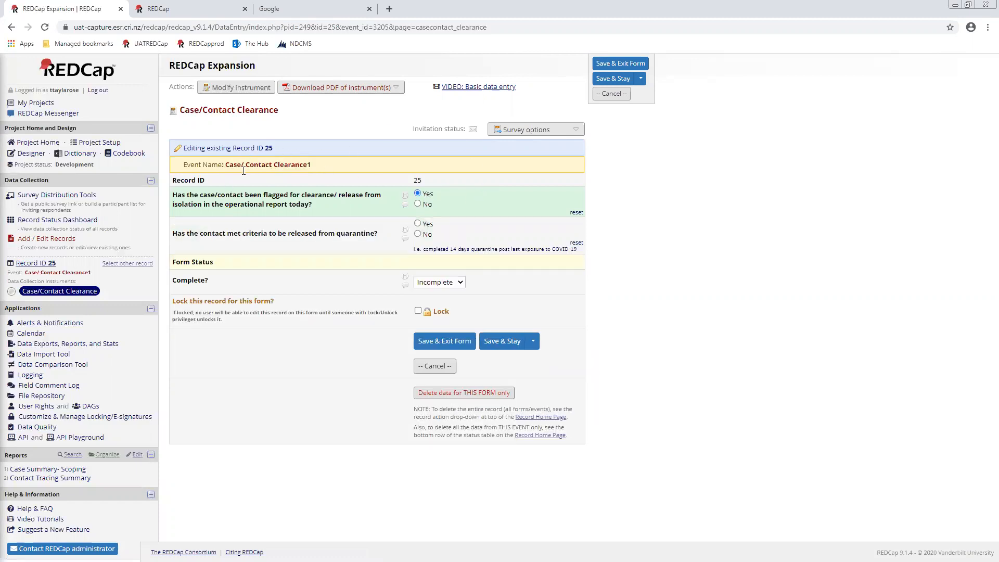
{"action": "left_click_drag", "start_coordinate": [242, 164], "coordinate": [233, 161]}
{"action": "left_click", "coordinate": [354, 158]}
{"action": "left_click_drag", "start_coordinate": [202, 196], "coordinate": [295, 204]}
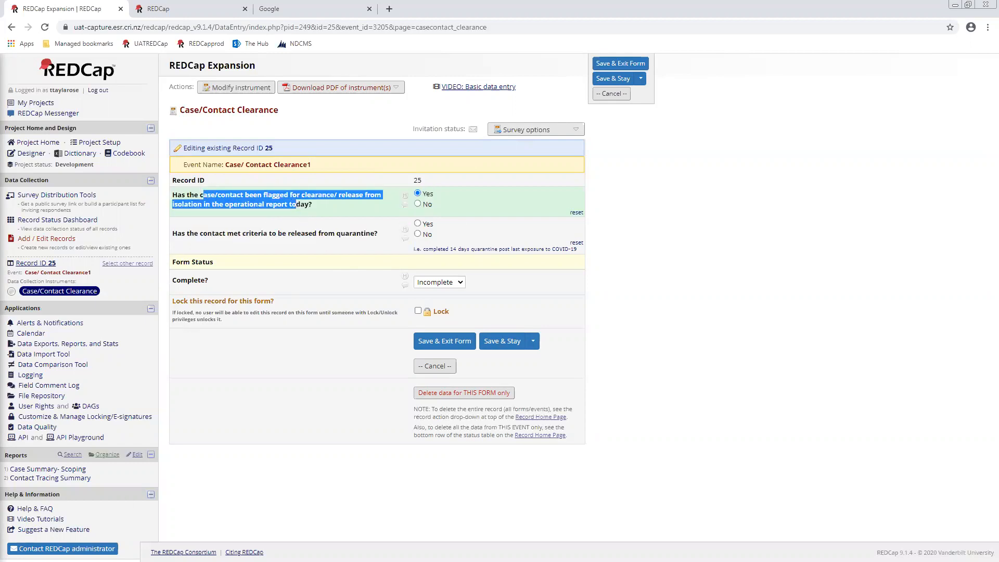
{"action": "left_click_drag", "start_coordinate": [172, 233], "coordinate": [381, 234]}
{"action": "left_click", "coordinate": [373, 204]}
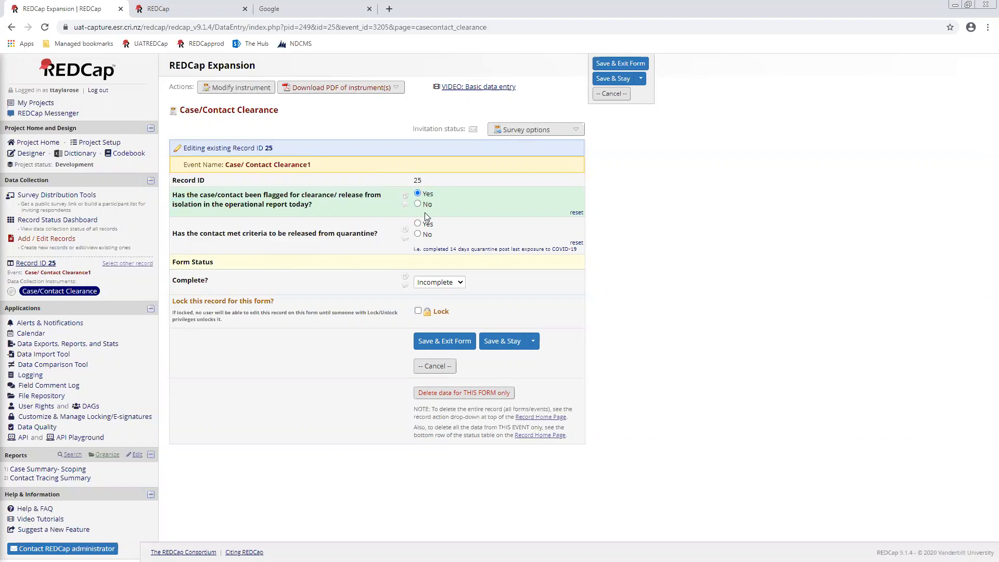
Answer No to the quarantine release criteria and Yes to a re-evaluation date being set, with the date 25-06-2020.
{"action": "left_click", "coordinate": [417, 234]}
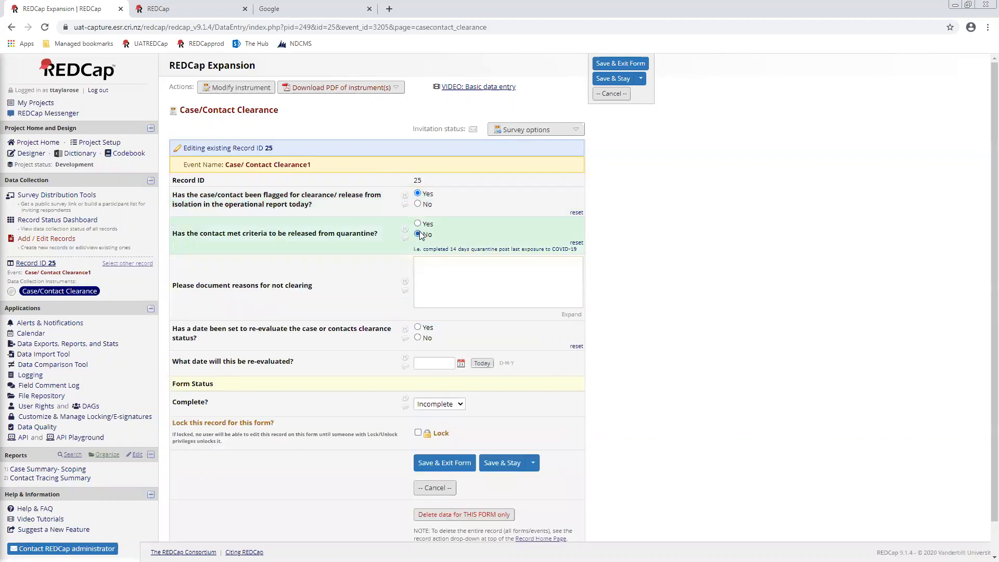
{"action": "left_click", "coordinate": [465, 287]}
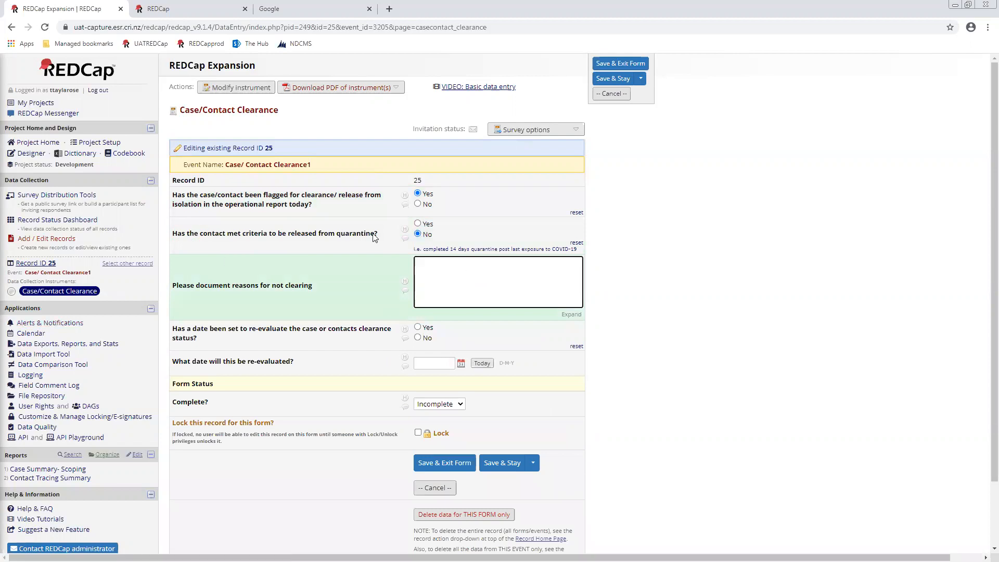
{"action": "left_click", "coordinate": [417, 327]}
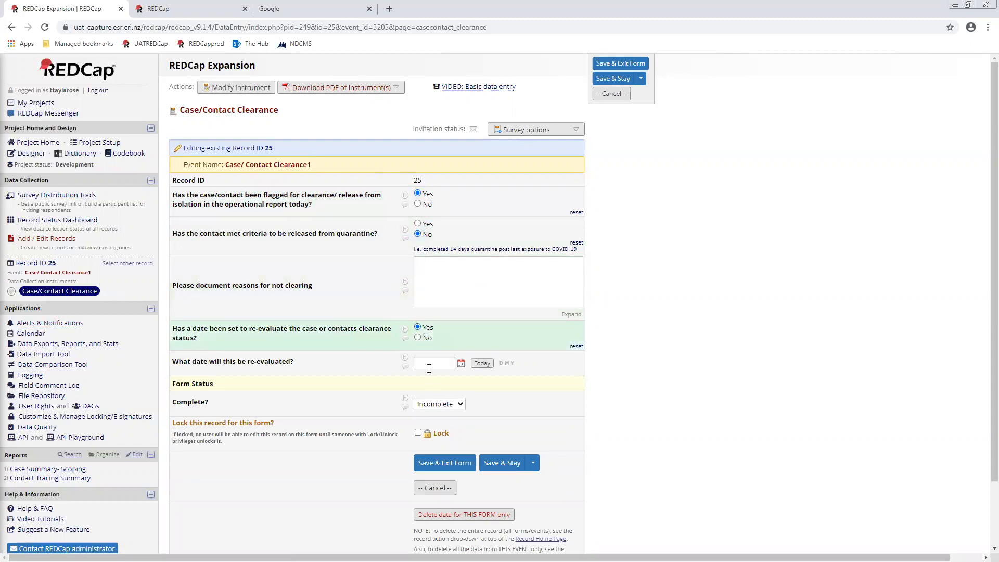
{"action": "left_click", "coordinate": [429, 368]}
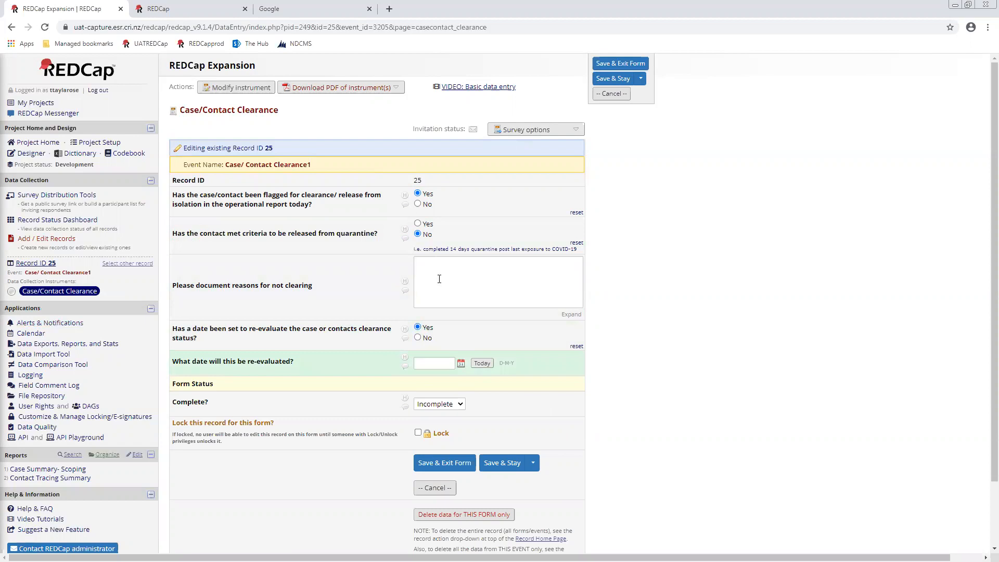
{"action": "left_click", "coordinate": [439, 279]}
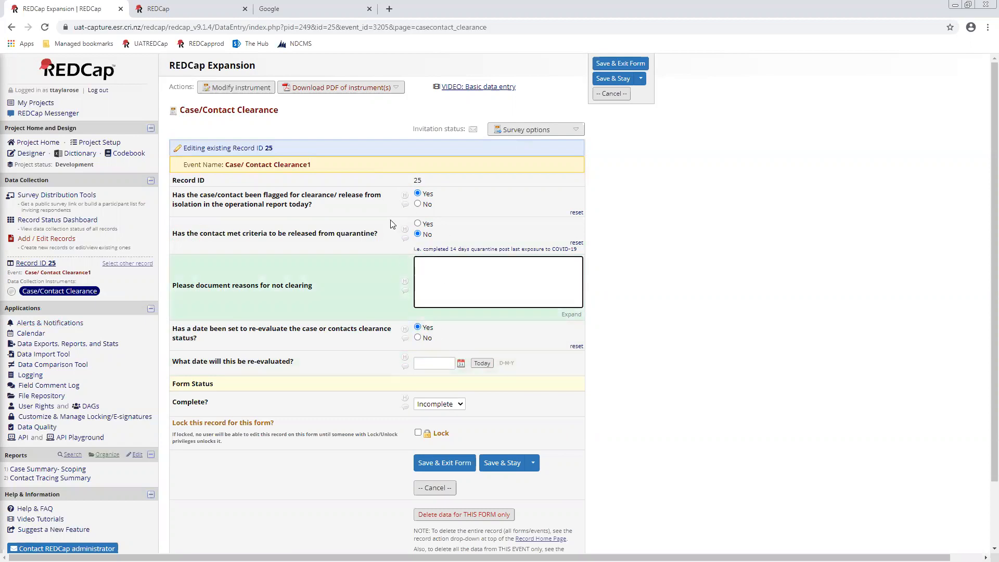
{"action": "left_click", "coordinate": [461, 363]}
{"action": "left_click", "coordinate": [494, 454]}
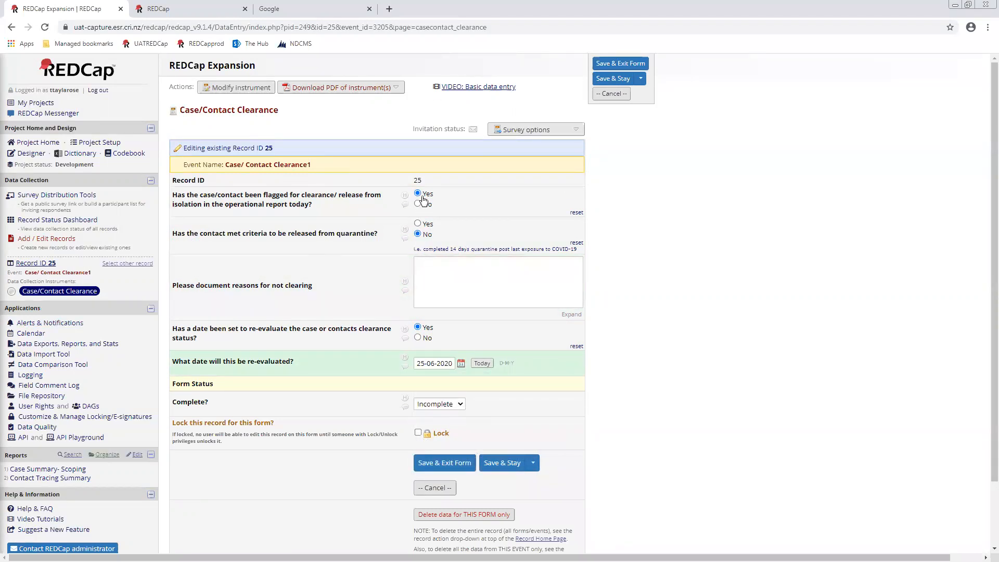
Change the quarantine release criteria answer to Yes, erasing the re-evaluation answers, and select Confirm case/ contact cleared.
{"action": "left_click", "coordinate": [429, 224]}
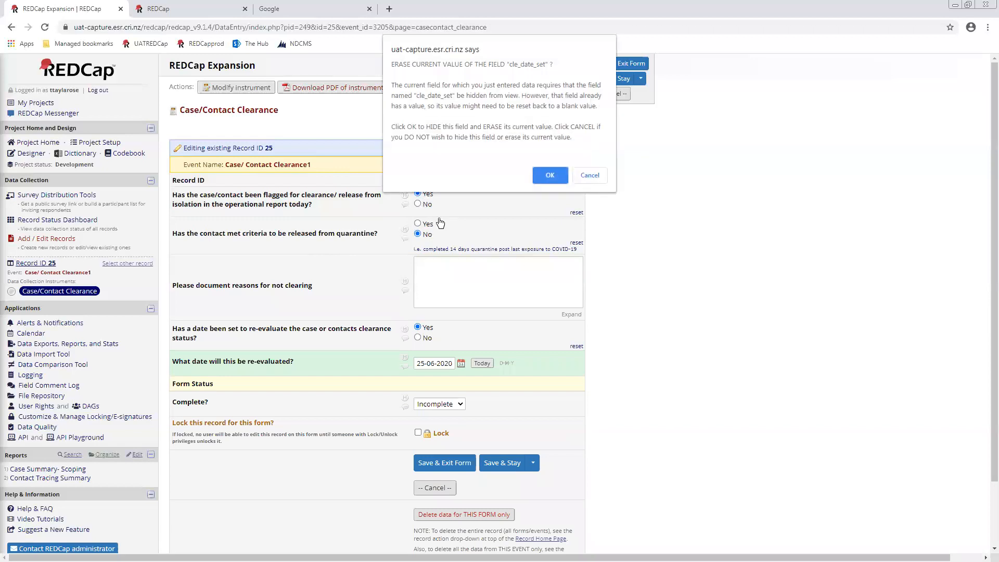
{"action": "left_click", "coordinate": [559, 178]}
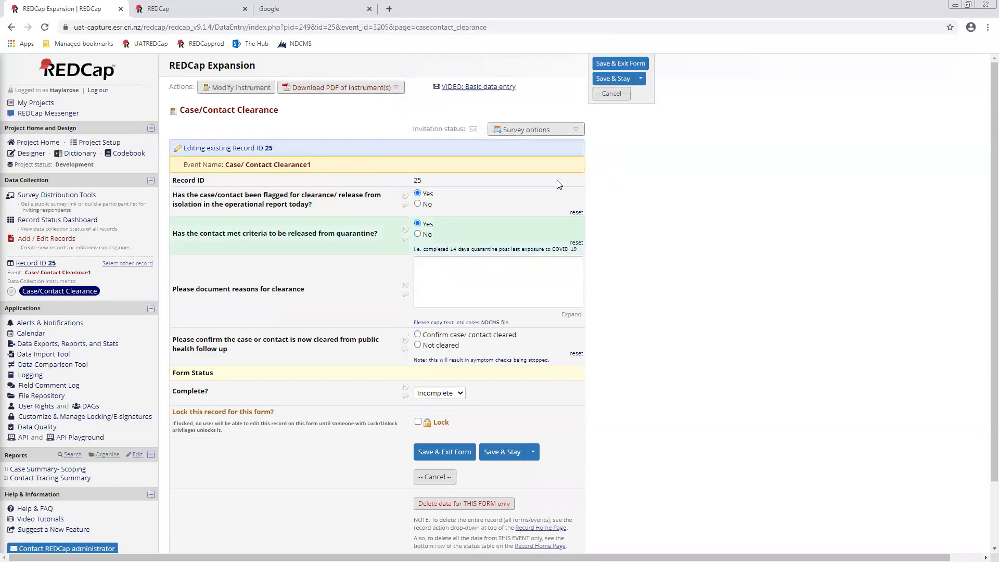
{"action": "left_click", "coordinate": [480, 283]}
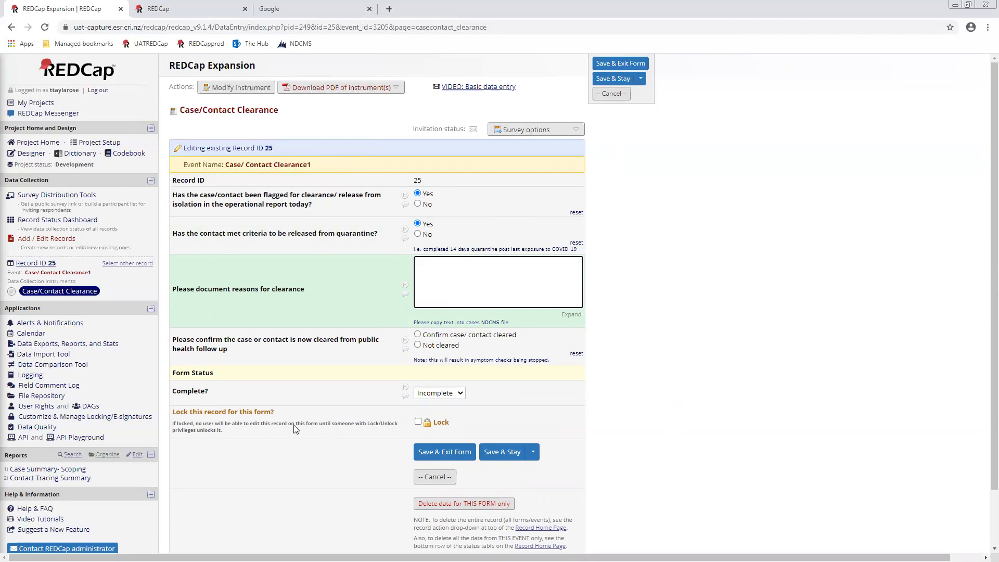
{"action": "left_click", "coordinate": [436, 336]}
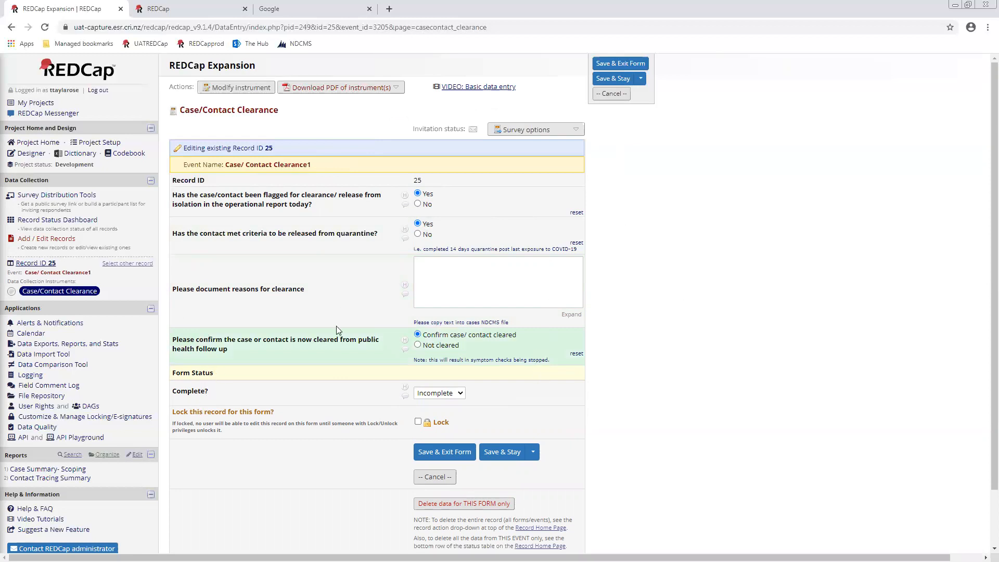
{"action": "scroll", "coordinate": [508, 438], "scroll_direction": "down", "scroll_amount": 1}
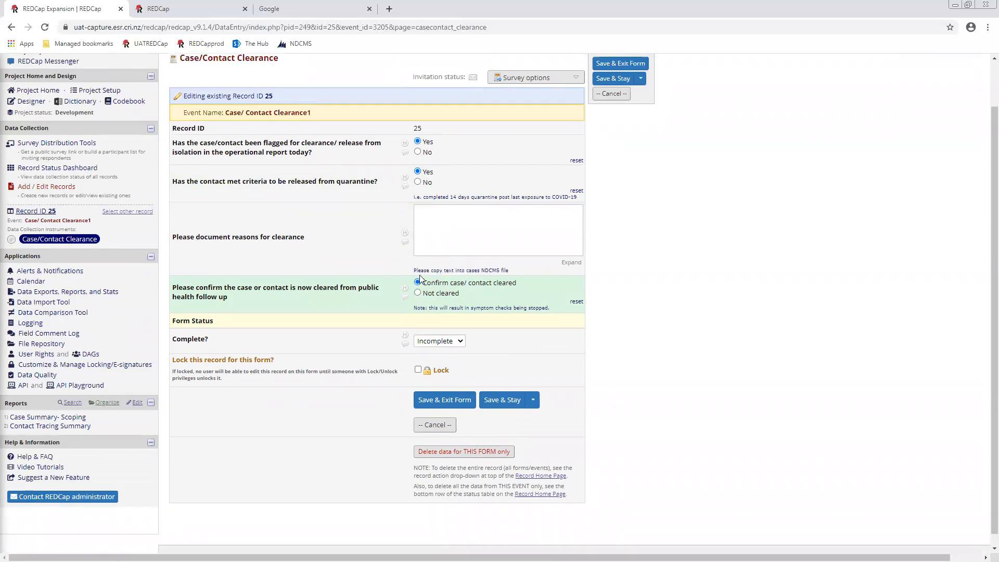
{"action": "left_click", "coordinate": [471, 234]}
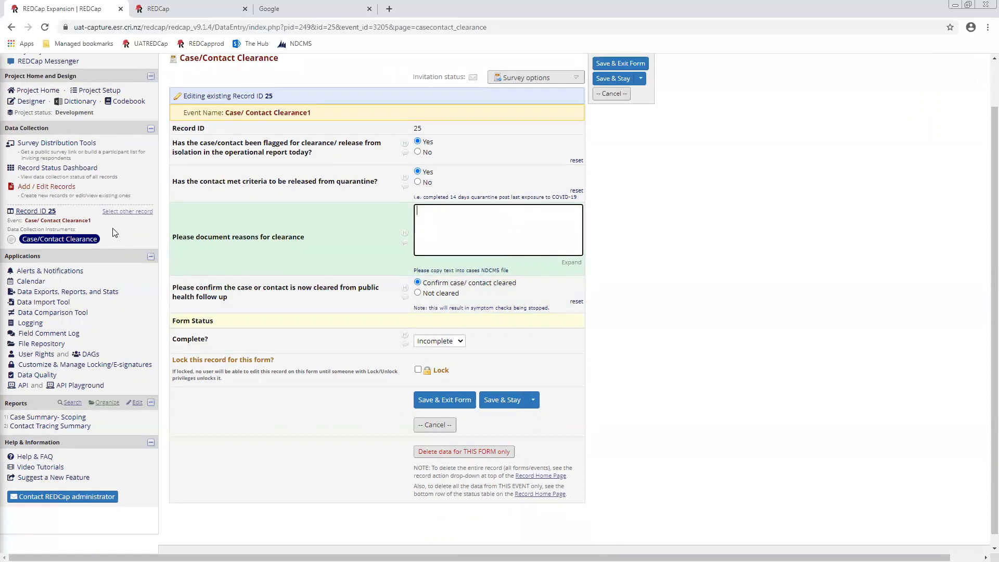
Leave record 25's Case/Contact Clearance form for its home page without saving the changes.
{"action": "left_click", "coordinate": [50, 210]}
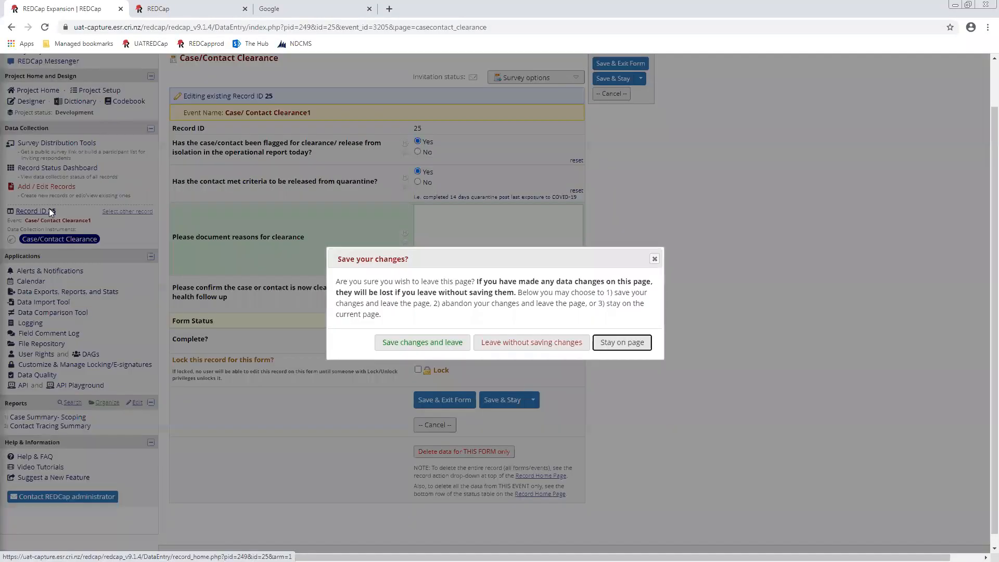
{"action": "key", "text": "shift+Tab"}
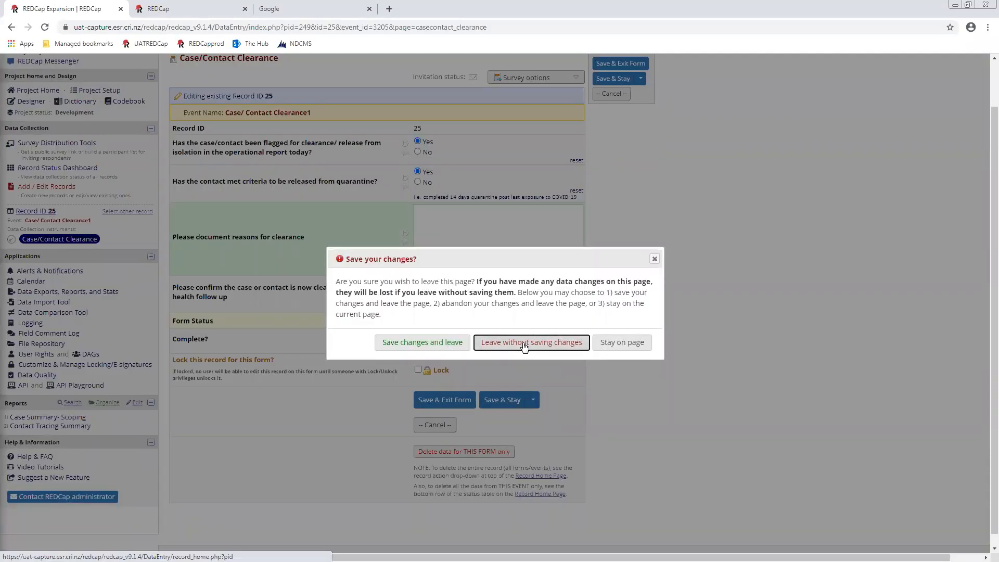
{"action": "left_click", "coordinate": [524, 347]}
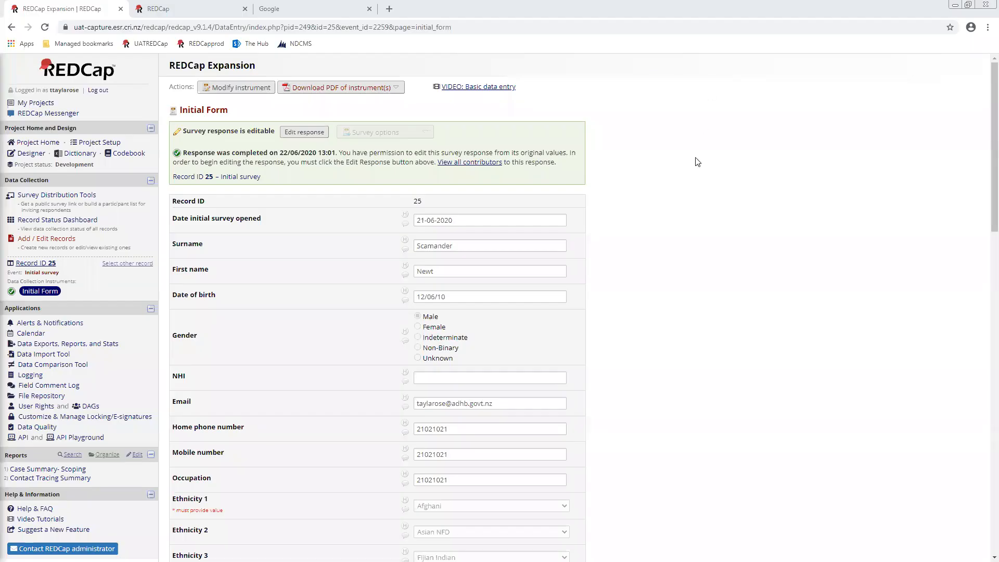
Start editing the completed survey response in record 25's Initial Form.
{"action": "left_click_drag", "start_coordinate": [695, 159], "coordinate": [677, 154]}
{"action": "scroll", "coordinate": [249, 267], "scroll_direction": "down", "scroll_amount": 3}
{"action": "scroll", "coordinate": [329, 218], "scroll_direction": "up", "scroll_amount": 3}
{"action": "left_click", "coordinate": [305, 135]}
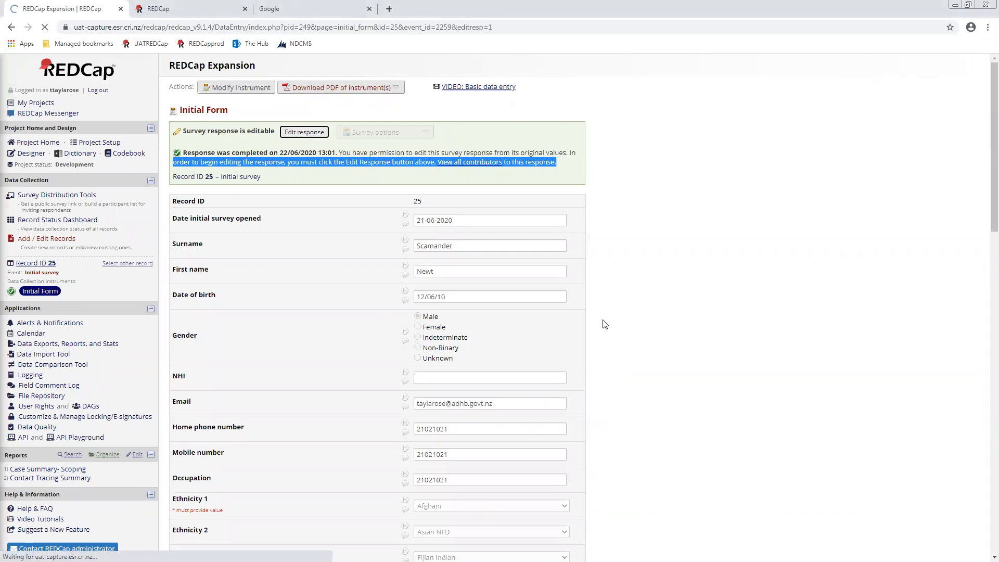
Set the Survey Status under System Variables to Inactive and highlight that field's label.
{"action": "scroll", "coordinate": [601, 323], "scroll_direction": "down", "scroll_amount": 8}
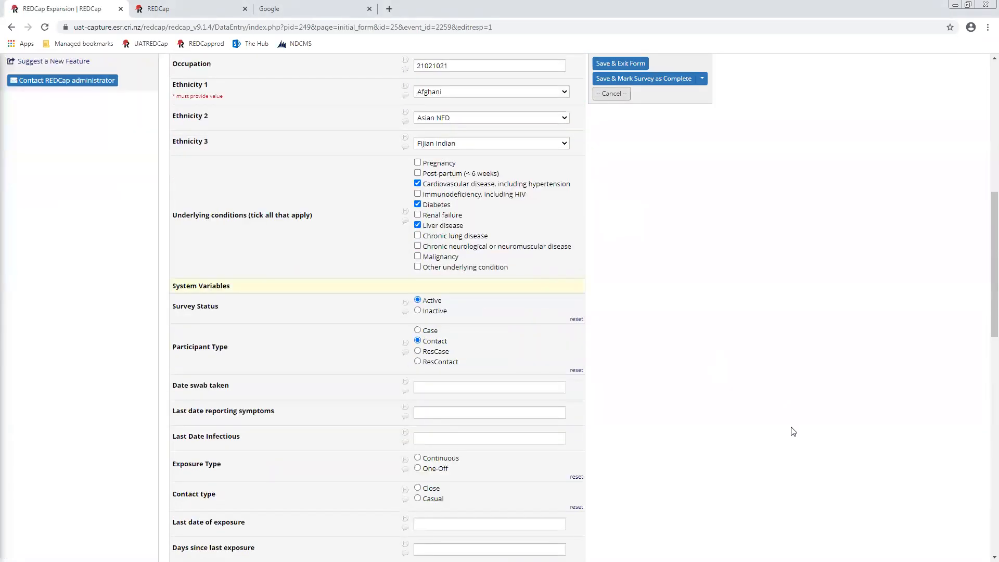
{"action": "scroll", "coordinate": [791, 431], "scroll_direction": "down", "scroll_amount": 3}
{"action": "left_click_drag", "start_coordinate": [172, 150], "coordinate": [245, 154]}
{"action": "left_click", "coordinate": [271, 154]}
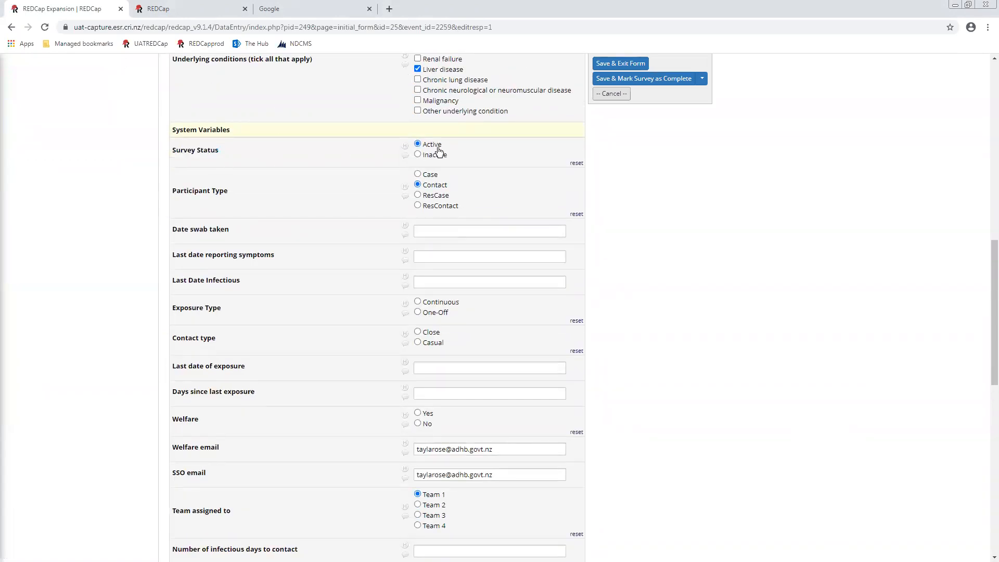
{"action": "left_click", "coordinate": [441, 159]}
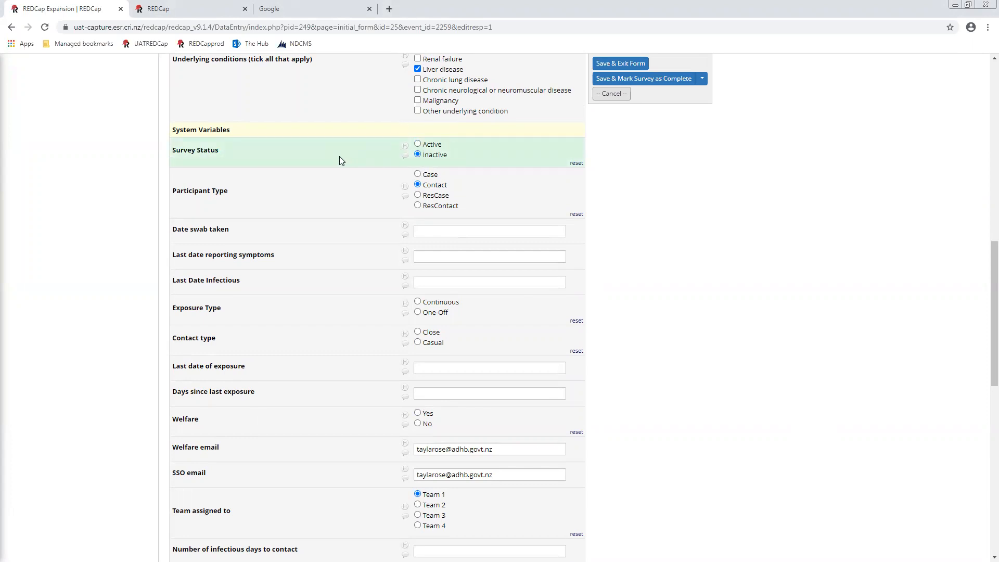
{"action": "left_click_drag", "start_coordinate": [312, 149], "coordinate": [151, 145]}
{"action": "left_click", "coordinate": [101, 163]}
Look through the Initial Form's participant details, system variables, follow-up settings and keys for linkages.
{"action": "scroll", "coordinate": [701, 224], "scroll_direction": "down", "scroll_amount": 7}
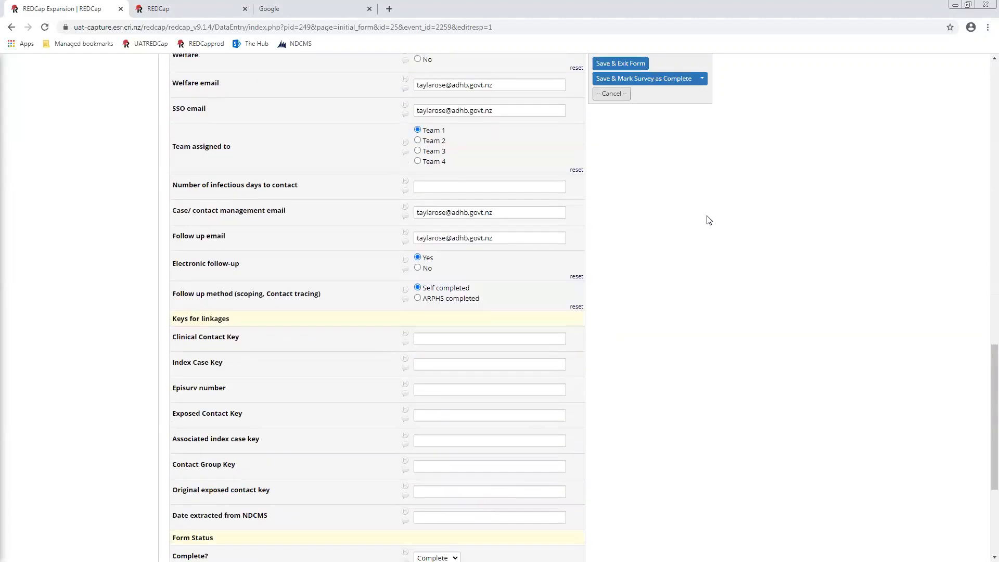
{"action": "scroll", "coordinate": [706, 219], "scroll_direction": "down", "scroll_amount": 4}
{"action": "scroll", "coordinate": [453, 310], "scroll_direction": "up", "scroll_amount": 2}
{"action": "left_click_drag", "start_coordinate": [573, 258], "coordinate": [368, 275]}
{"action": "left_click", "coordinate": [369, 276]}
{"action": "left_click_drag", "start_coordinate": [197, 234], "coordinate": [244, 347]}
{"action": "left_click", "coordinate": [298, 275]}
{"action": "scroll", "coordinate": [312, 265], "scroll_direction": "up", "scroll_amount": 3}
{"action": "scroll", "coordinate": [321, 255], "scroll_direction": "up", "scroll_amount": 15}
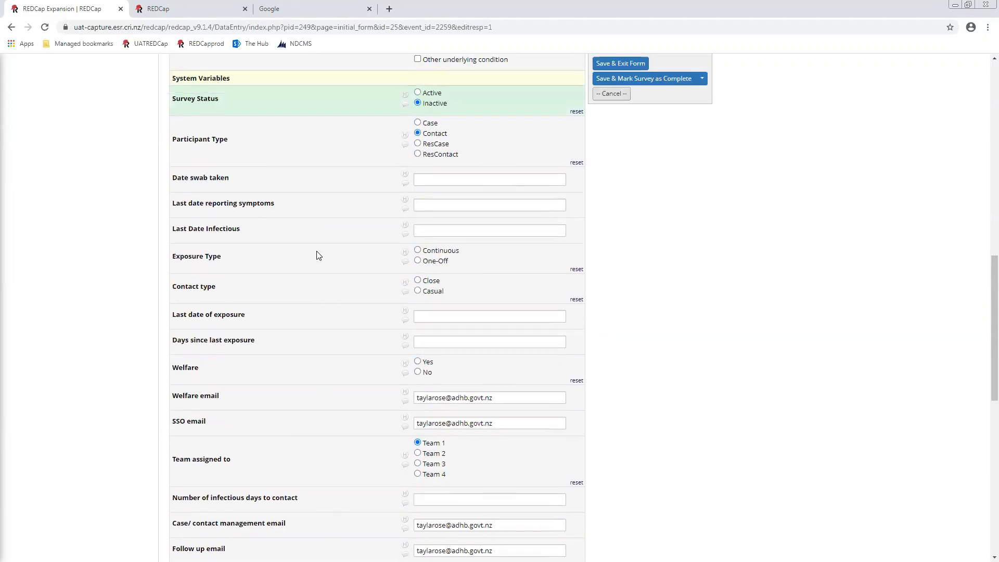
{"action": "scroll", "coordinate": [294, 200], "scroll_direction": "down", "scroll_amount": 20}
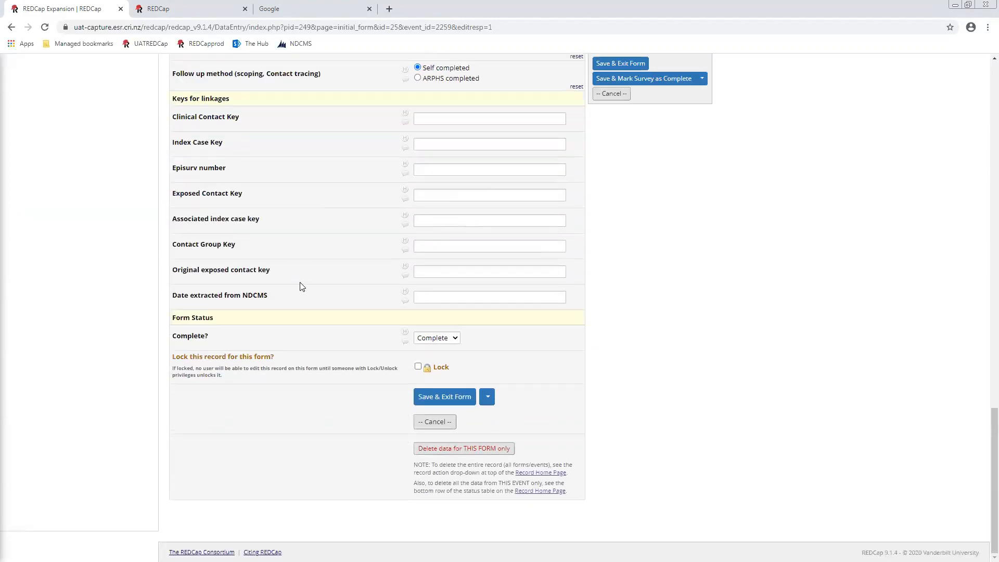
{"action": "scroll", "coordinate": [301, 281], "scroll_direction": "up", "scroll_amount": 14}
{"action": "scroll", "coordinate": [301, 276], "scroll_direction": "up", "scroll_amount": 8}
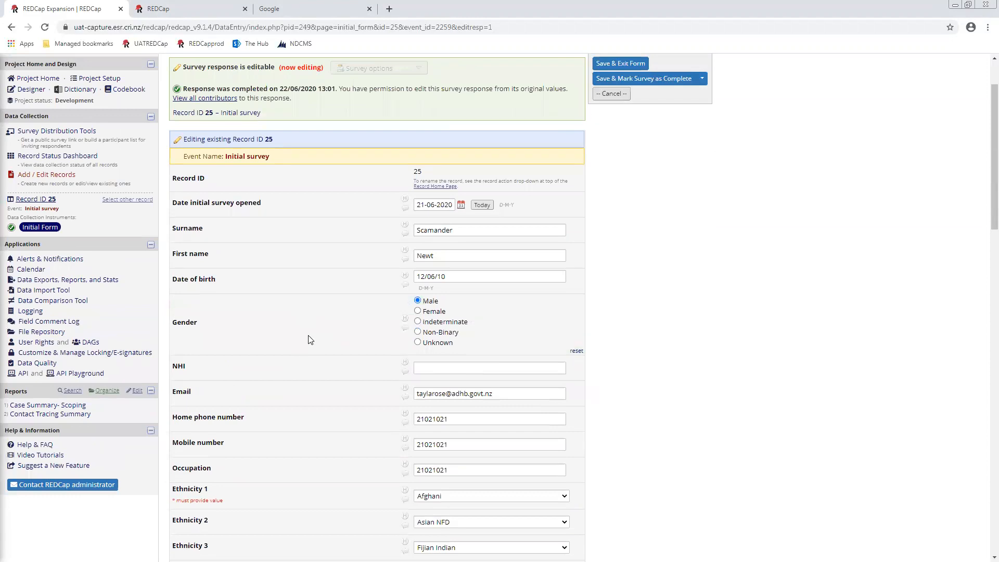
{"action": "scroll", "coordinate": [309, 340], "scroll_direction": "down", "scroll_amount": 14}
{"action": "scroll", "coordinate": [333, 341], "scroll_direction": "up", "scroll_amount": 2}
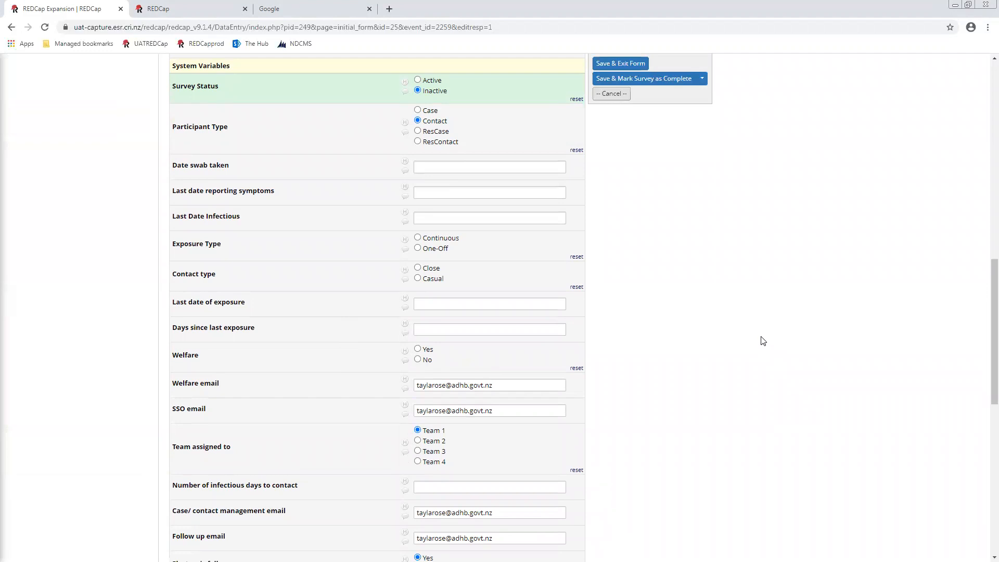
Leave record 25's Initial Form without saving the changes and open the Case Summary- Scoping report.
{"action": "scroll", "coordinate": [761, 338], "scroll_direction": "up", "scroll_amount": 5}
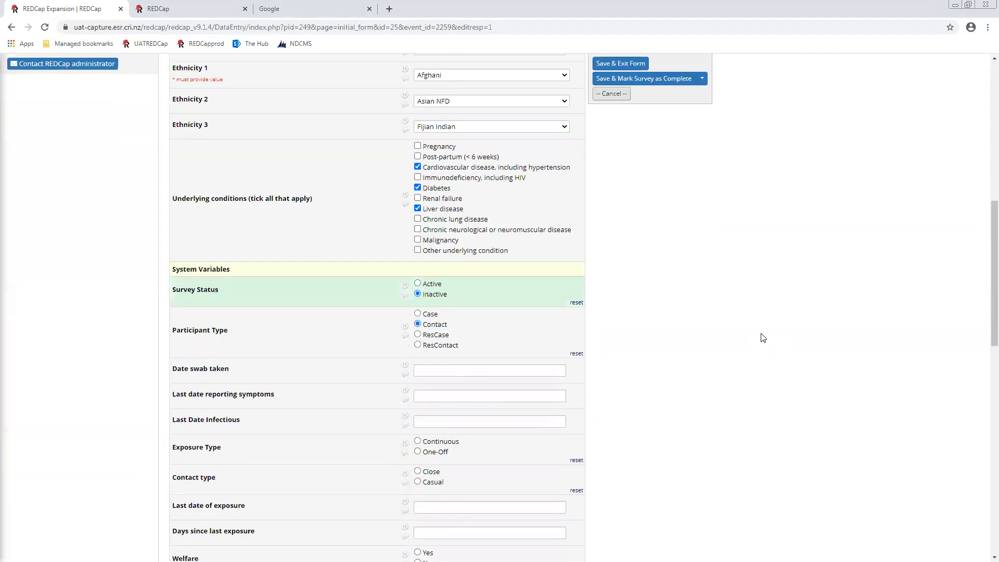
{"action": "scroll", "coordinate": [762, 338], "scroll_direction": "up", "scroll_amount": 8}
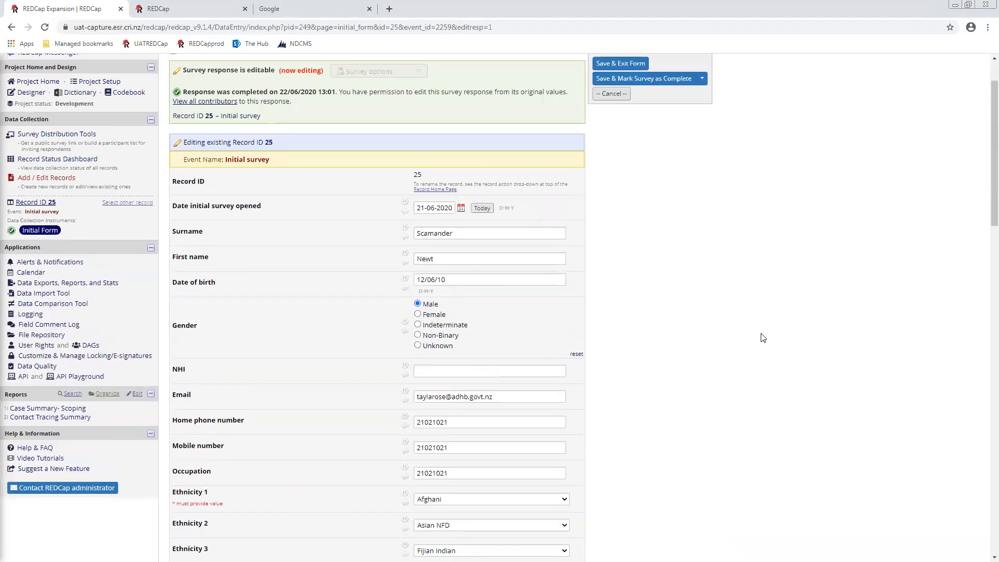
{"action": "scroll", "coordinate": [762, 338], "scroll_direction": "down", "scroll_amount": 4}
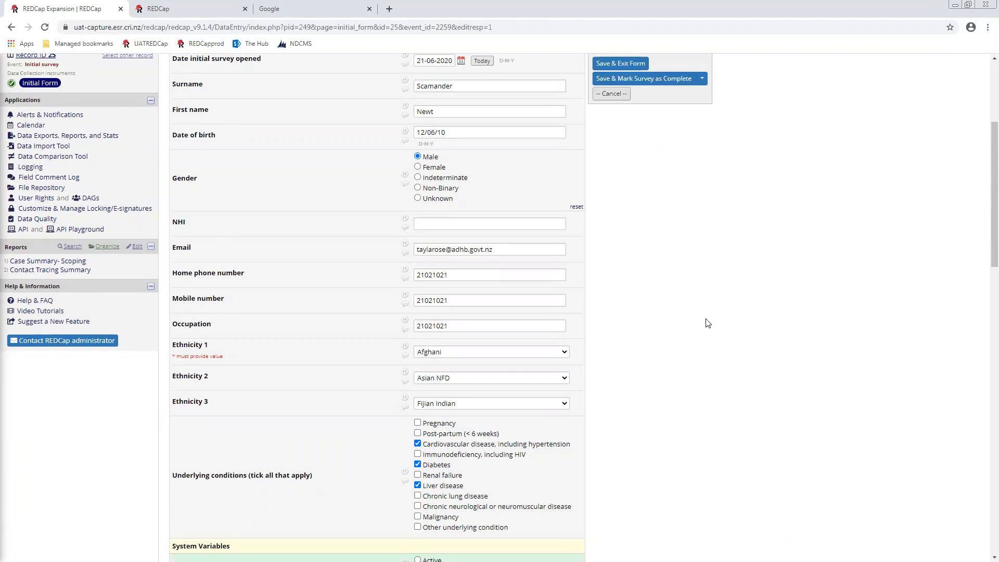
{"action": "scroll", "coordinate": [623, 177], "scroll_direction": "up", "scroll_amount": 4}
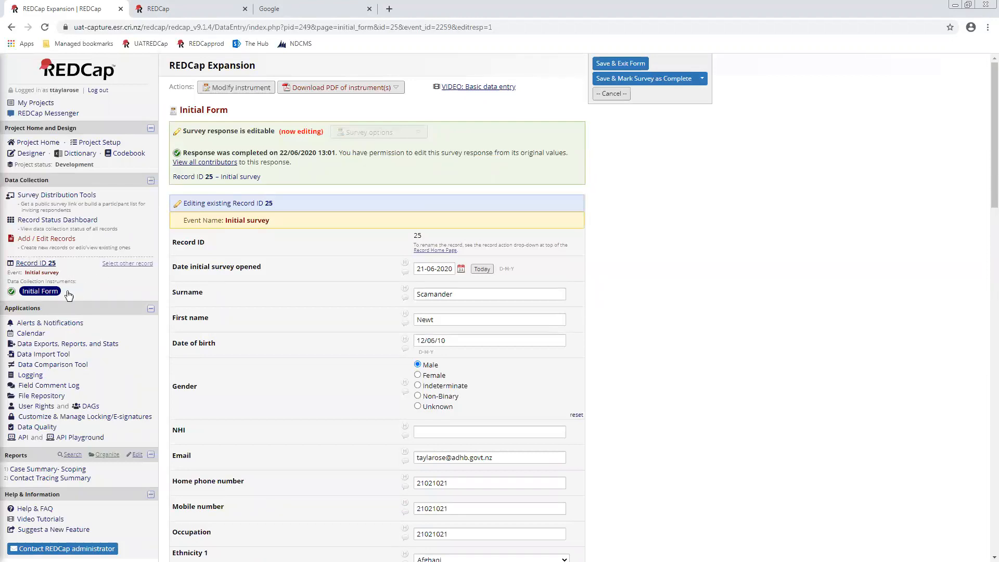
{"action": "scroll", "coordinate": [76, 293], "scroll_direction": "down", "scroll_amount": 2}
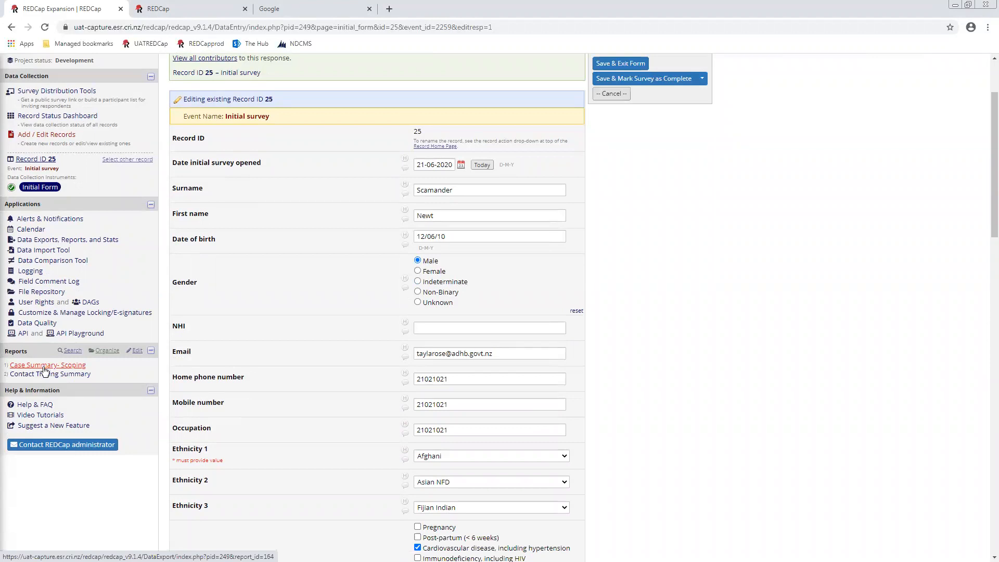
{"action": "left_click", "coordinate": [44, 367]}
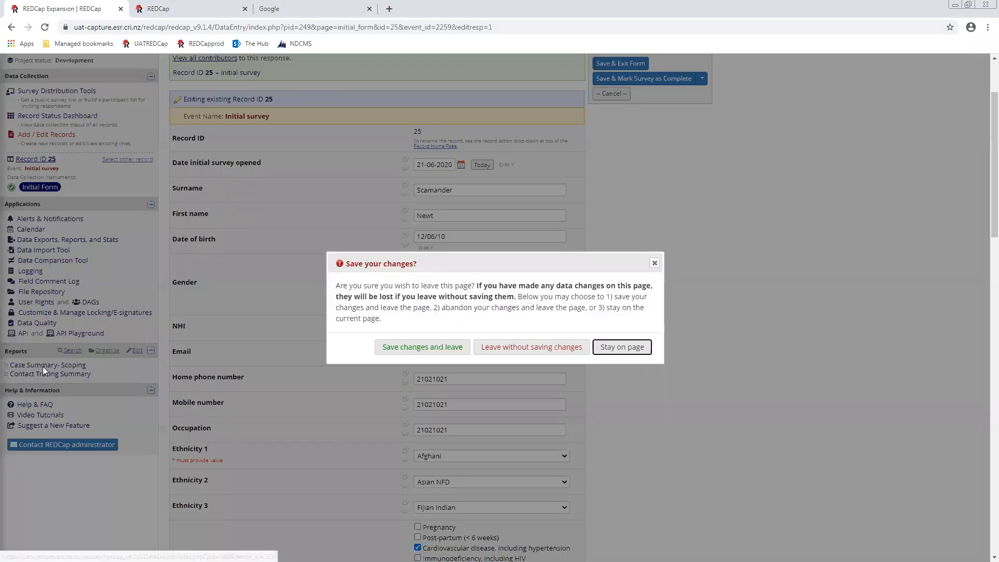
{"action": "left_click", "coordinate": [497, 352]}
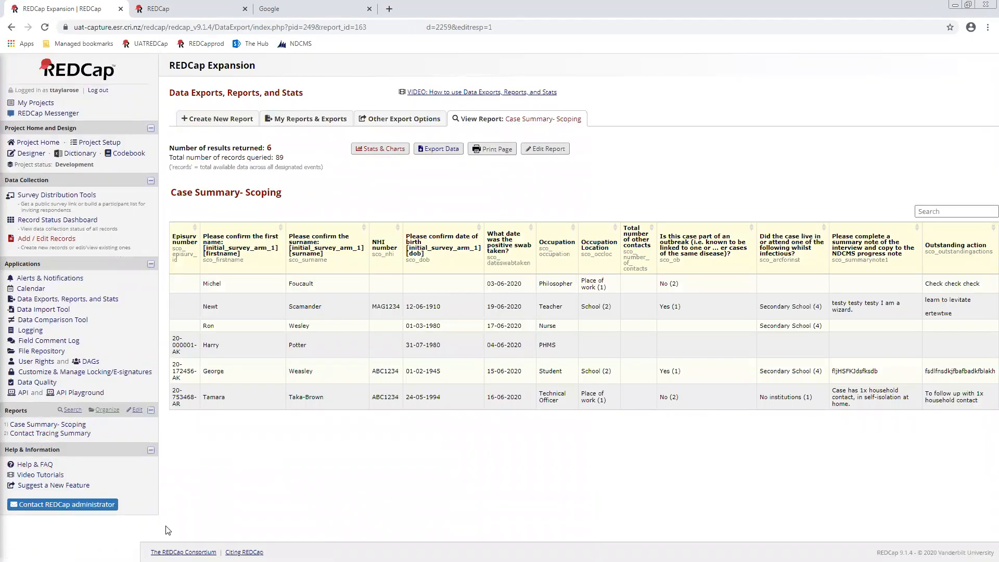
Examine the Case Summary- Scoping report's case entries, from the name columns across to the outstanding actions.
{"action": "left_click_drag", "start_coordinate": [213, 272], "coordinate": [285, 433]}
{"action": "left_click", "coordinate": [286, 433]}
{"action": "left_click", "coordinate": [198, 269]}
{"action": "left_click_drag", "start_coordinate": [978, 387], "coordinate": [574, 78]}
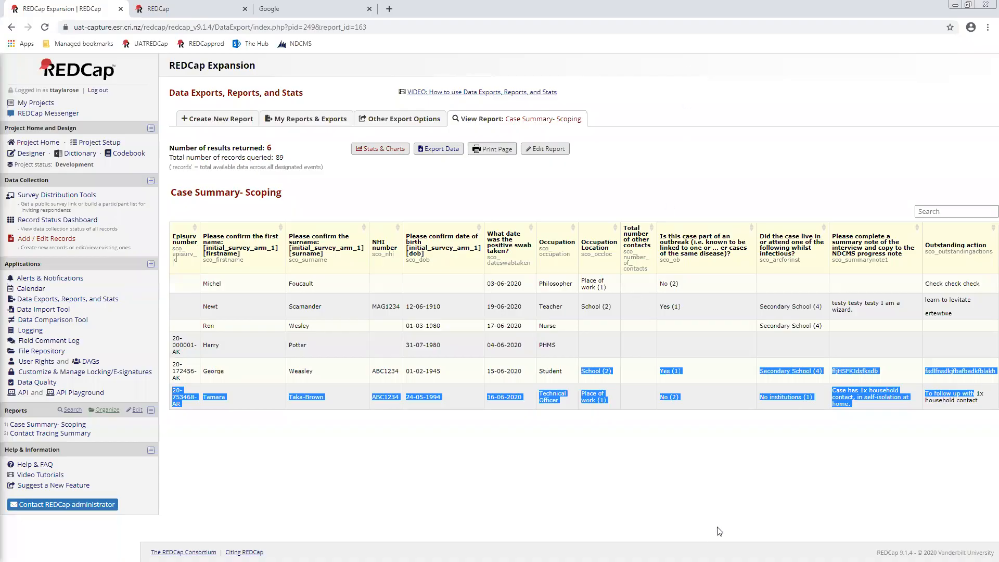
{"action": "left_click", "coordinate": [920, 457]}
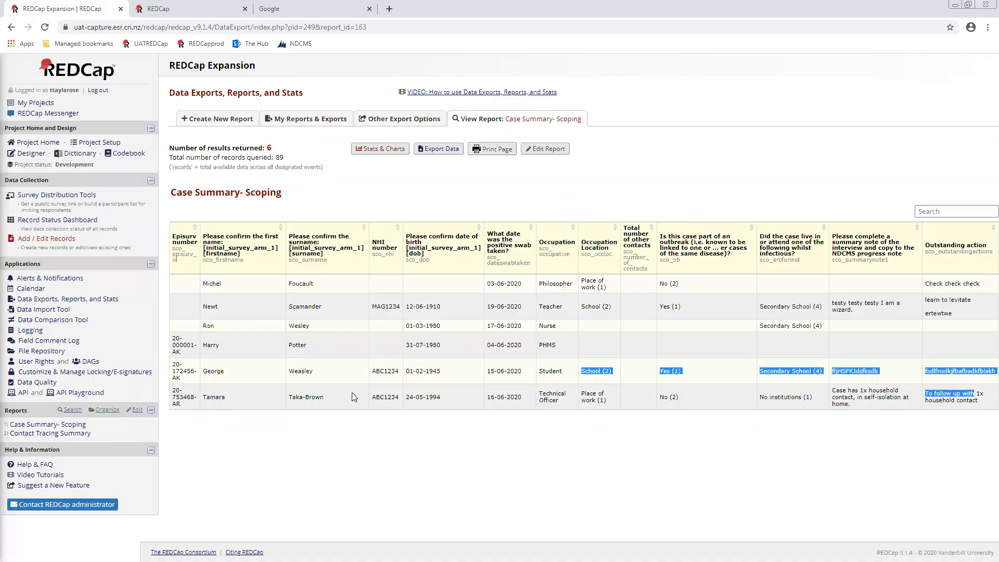
{"action": "left_click", "coordinate": [328, 248]}
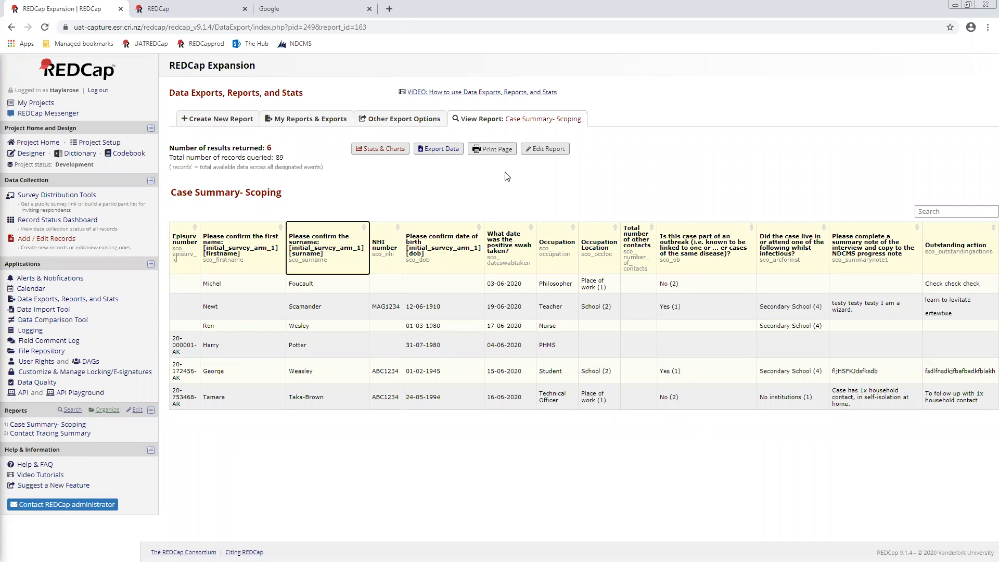
{"action": "left_click", "coordinate": [472, 496]}
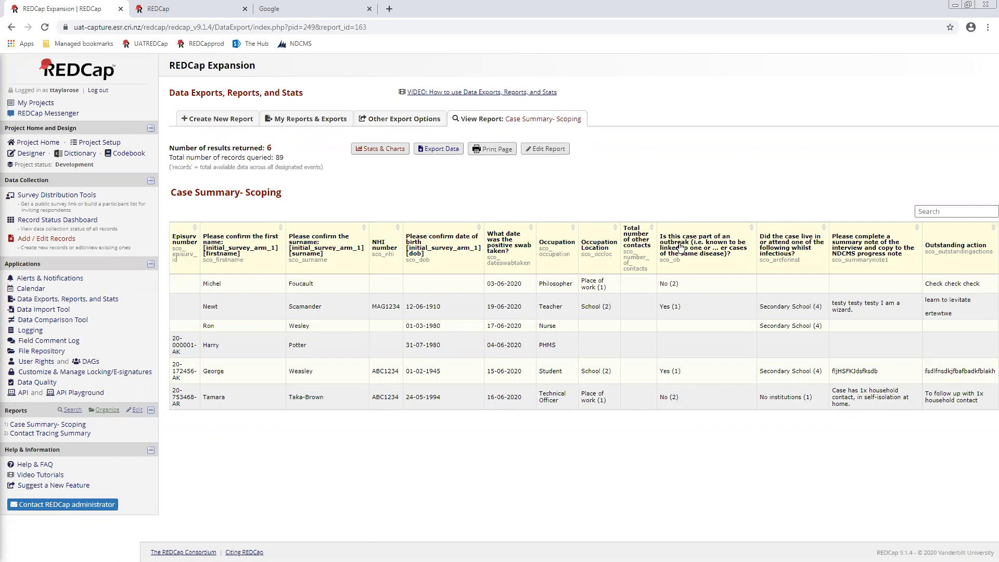
Open the Case Summary- Scoping report for editing and look through its user access, included fields and filters.
{"action": "left_click", "coordinate": [546, 149]}
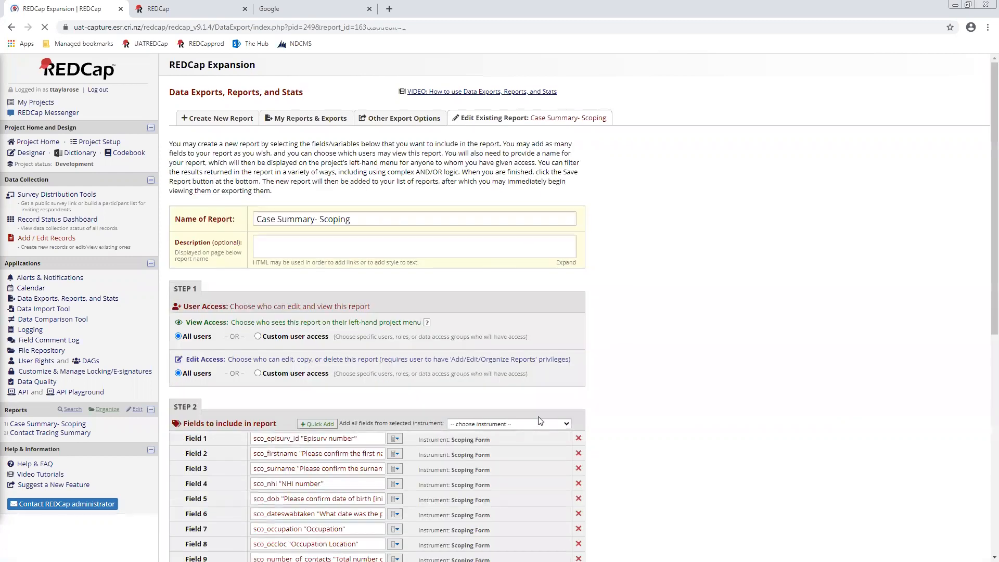
{"action": "scroll", "coordinate": [747, 361], "scroll_direction": "down", "scroll_amount": 5}
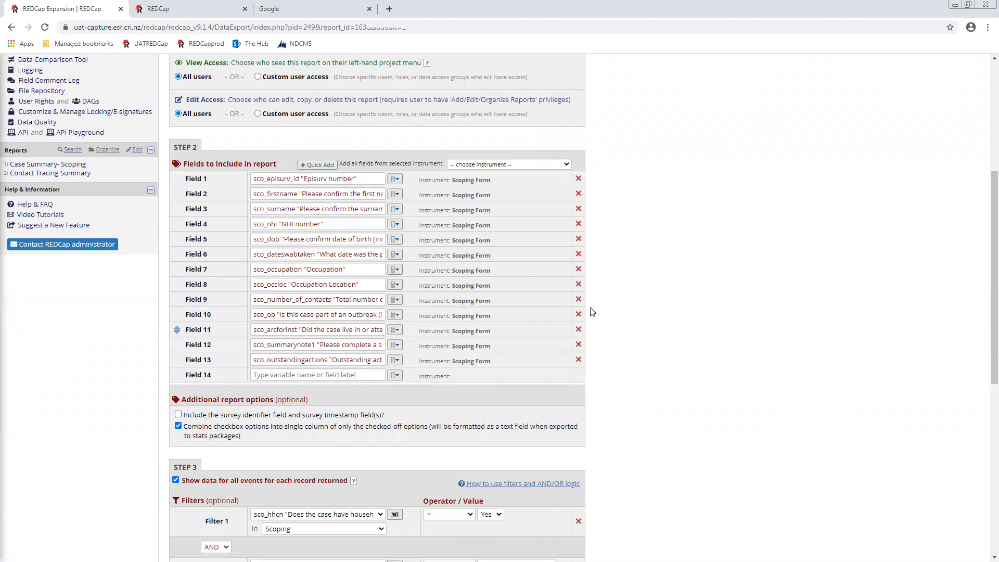
{"action": "scroll", "coordinate": [779, 403], "scroll_direction": "down", "scroll_amount": 8}
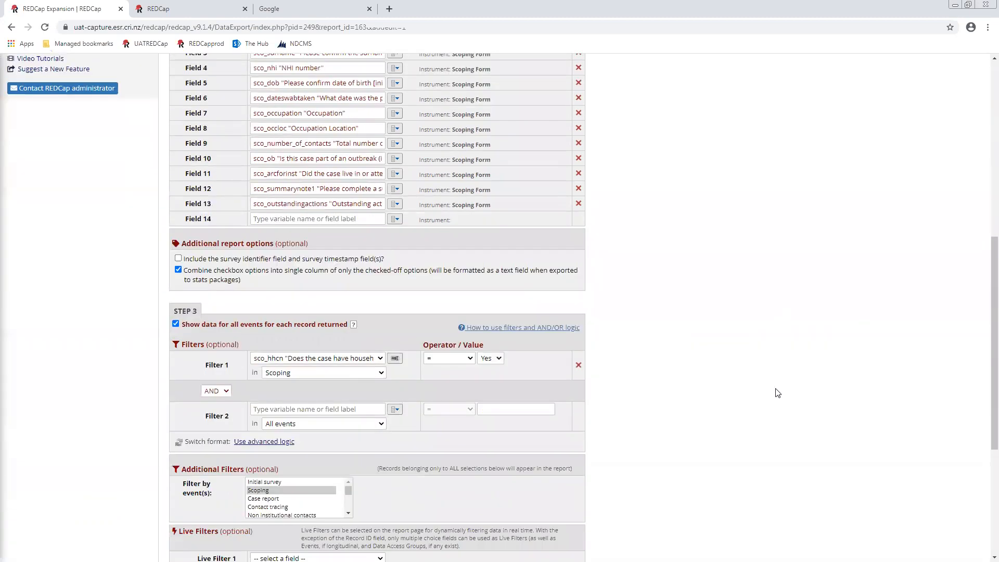
{"action": "scroll", "coordinate": [727, 412], "scroll_direction": "up", "scroll_amount": 10}
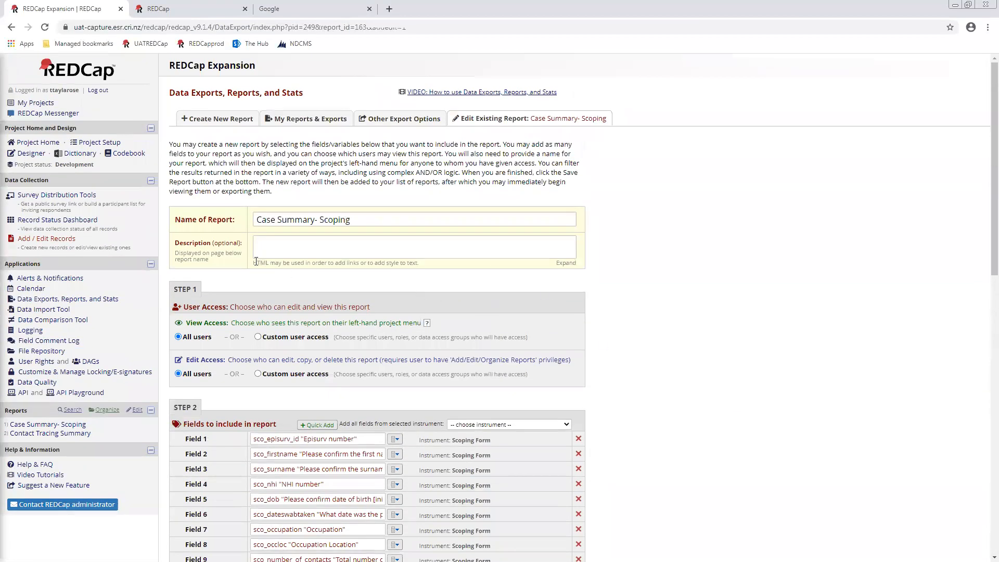
{"action": "scroll", "coordinate": [375, 297], "scroll_direction": "down", "scroll_amount": 2}
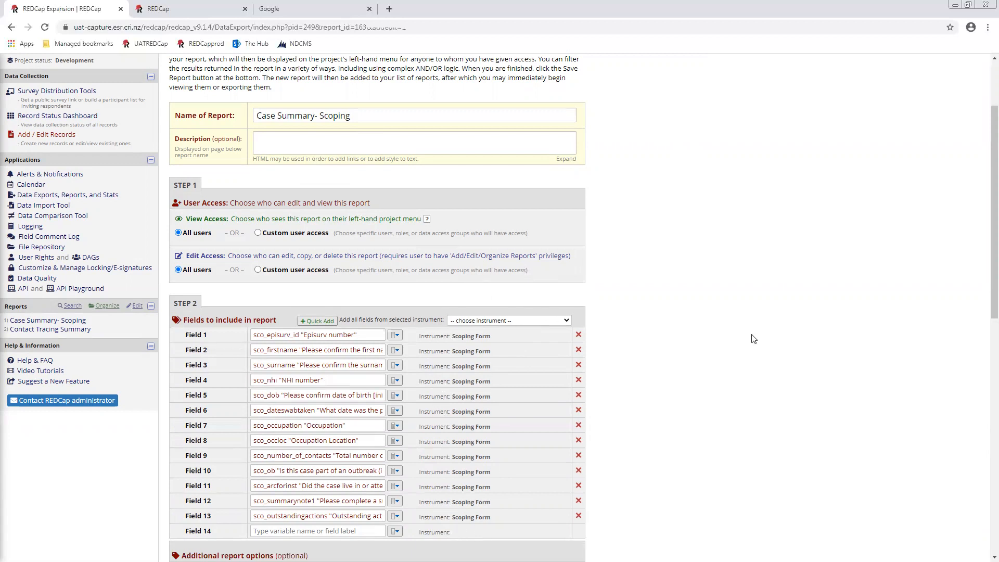
{"action": "scroll", "coordinate": [754, 330], "scroll_direction": "up", "scroll_amount": 2}
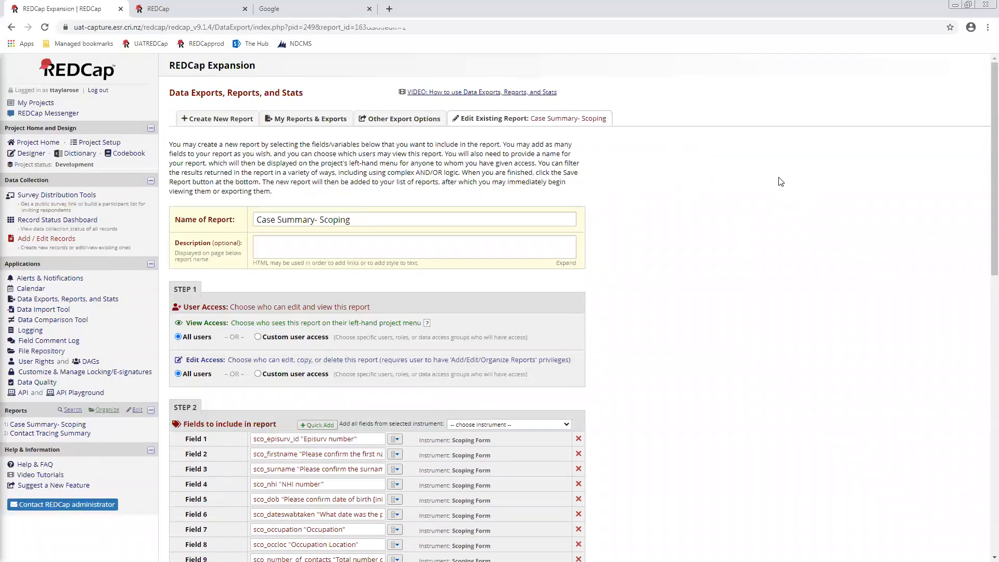
Save the Case Summary- Scoping report and view its results.
{"action": "scroll", "coordinate": [506, 394], "scroll_direction": "down", "scroll_amount": 15}
{"action": "left_click", "coordinate": [379, 469]}
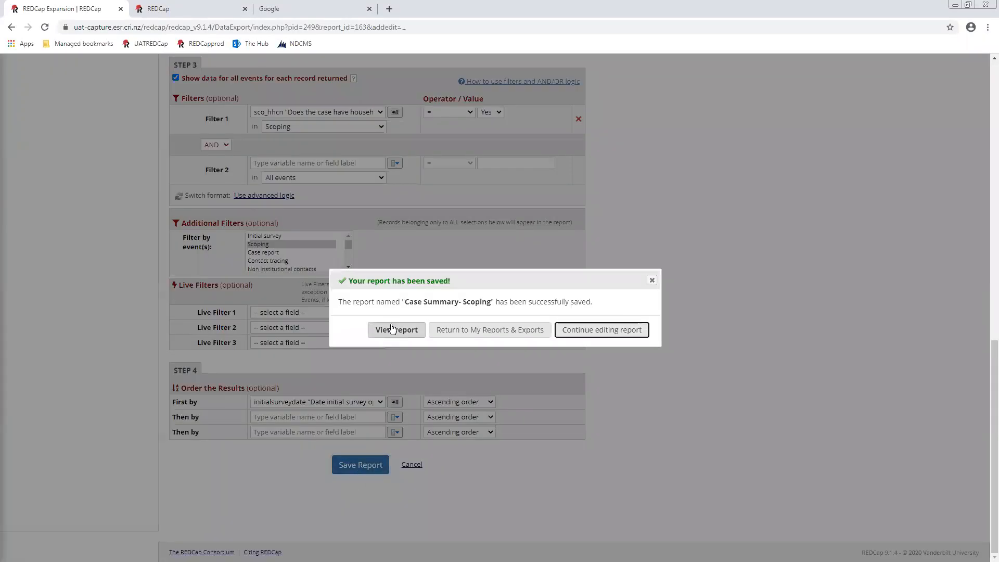
{"action": "left_click", "coordinate": [391, 329]}
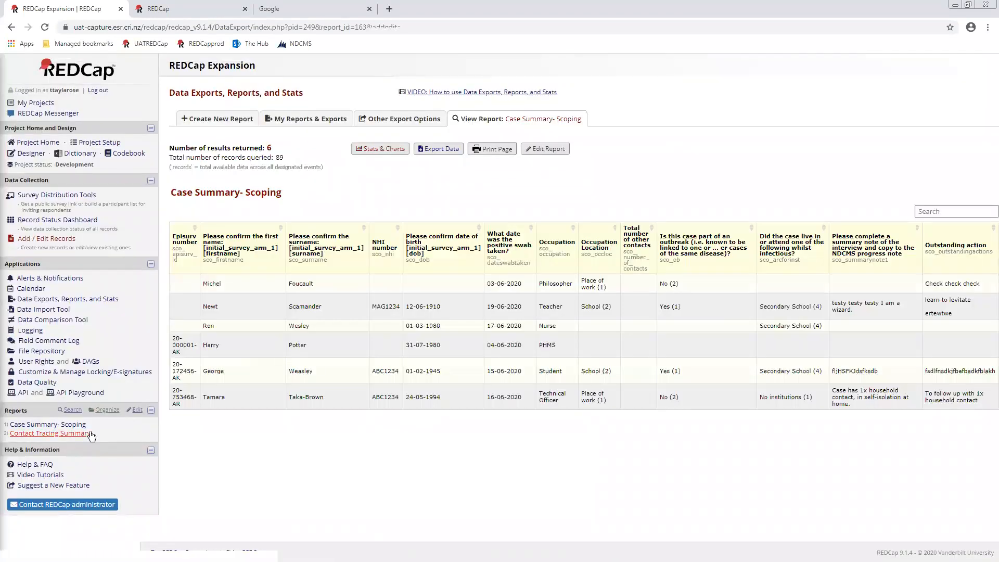
Open the Contact Tracing Summary report and examine its name, gender, ethnicity and institutional exposed contact context columns.
{"action": "left_click", "coordinate": [83, 433]}
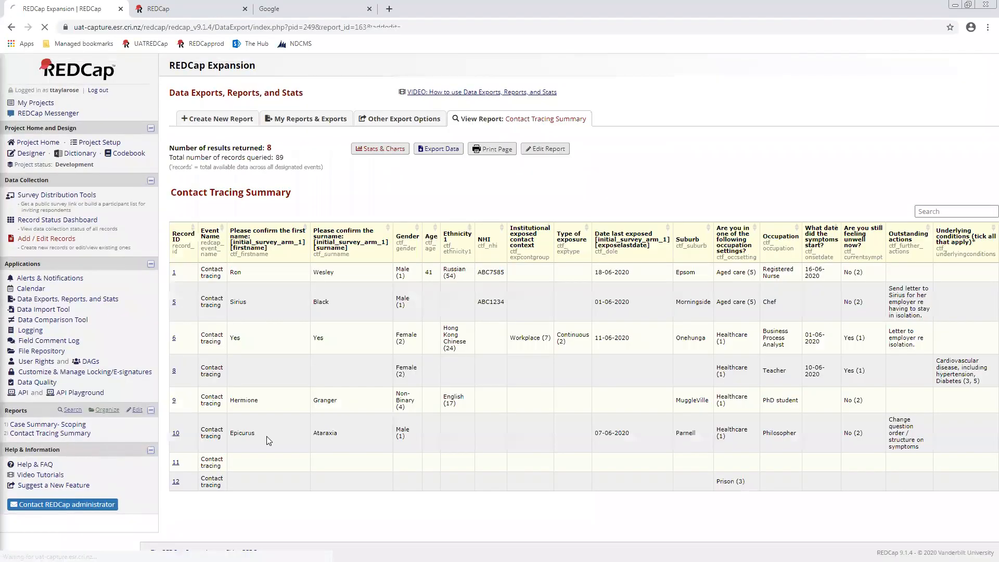
{"action": "left_click_drag", "start_coordinate": [353, 491], "coordinate": [274, 366]}
{"action": "left_click", "coordinate": [471, 521]}
{"action": "left_click_drag", "start_coordinate": [416, 344], "coordinate": [436, 263]}
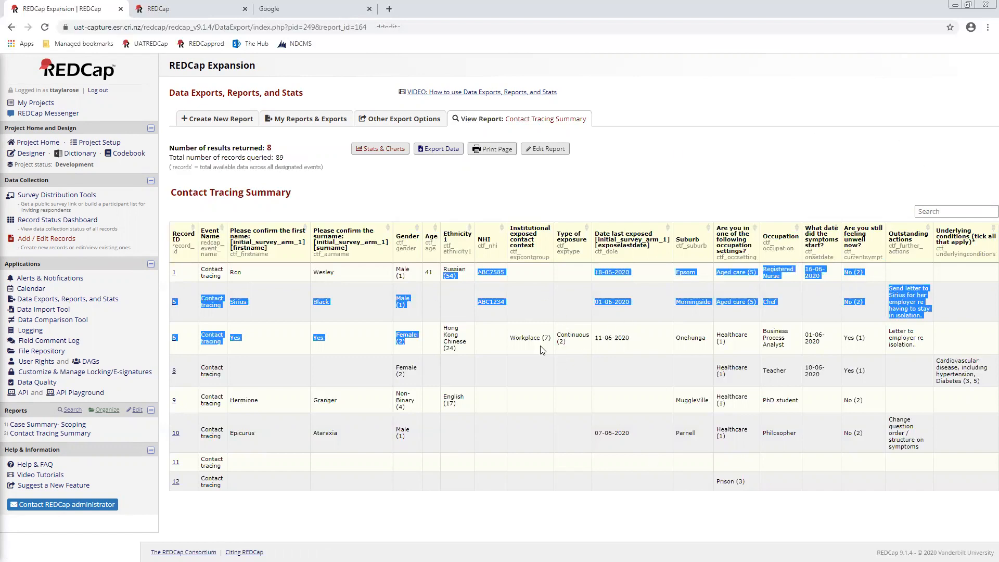
{"action": "left_click", "coordinate": [538, 365]}
{"action": "left_click_drag", "start_coordinate": [544, 338], "coordinate": [515, 339]}
{"action": "left_click_drag", "start_coordinate": [513, 393], "coordinate": [528, 324]}
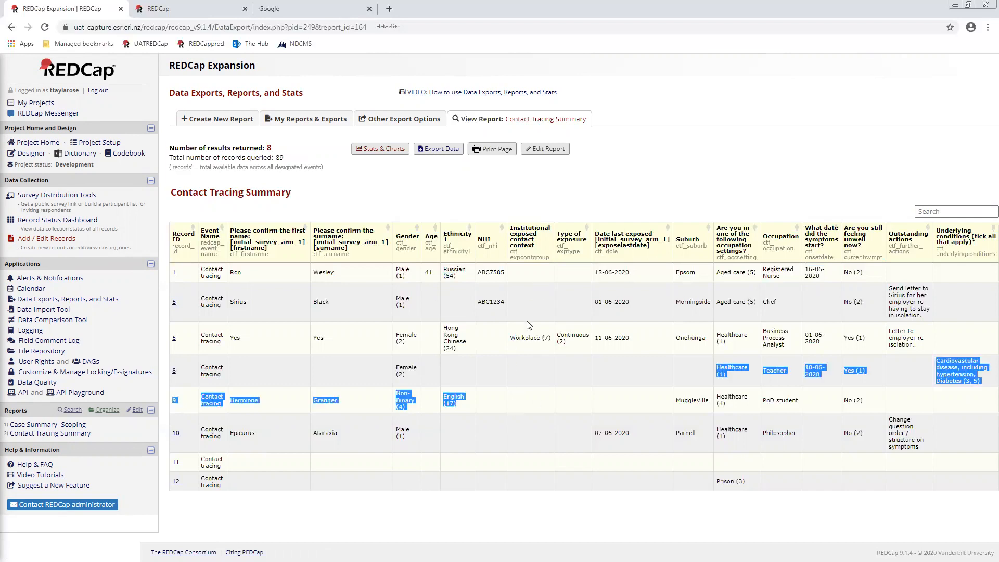
{"action": "left_click", "coordinate": [524, 492]}
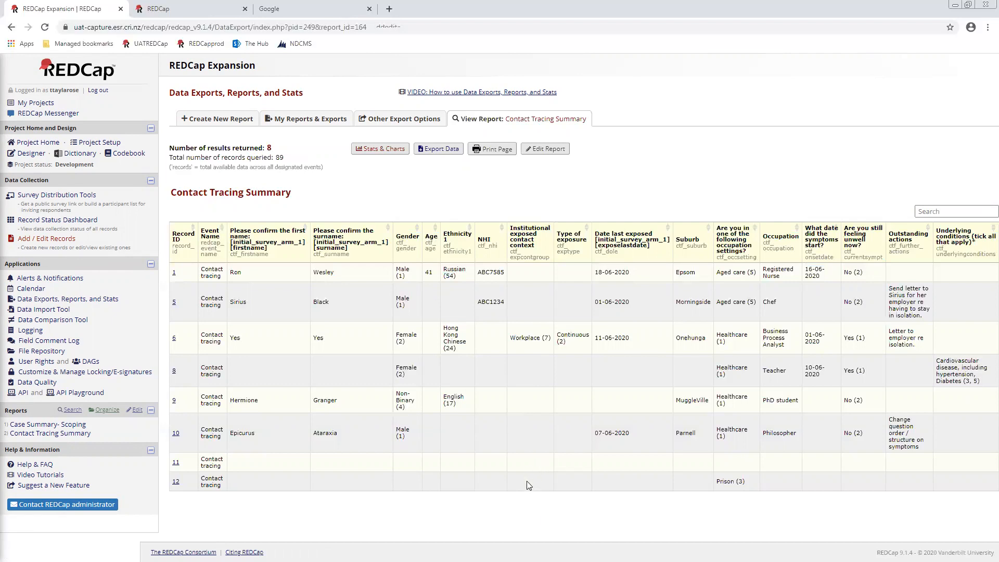
Examine the type of exposure, date last exposed, suburb, occupation setting and occupation columns in the Contact Tracing Summary.
{"action": "left_click_drag", "start_coordinate": [564, 383], "coordinate": [568, 414]}
{"action": "left_click", "coordinate": [568, 403]}
{"action": "left_click_drag", "start_coordinate": [566, 336], "coordinate": [565, 359]}
{"action": "left_click", "coordinate": [565, 359]}
{"action": "left_click_drag", "start_coordinate": [639, 353], "coordinate": [671, 303]}
{"action": "left_click_drag", "start_coordinate": [749, 336], "coordinate": [724, 334]}
{"action": "left_click_drag", "start_coordinate": [793, 373], "coordinate": [795, 401]}
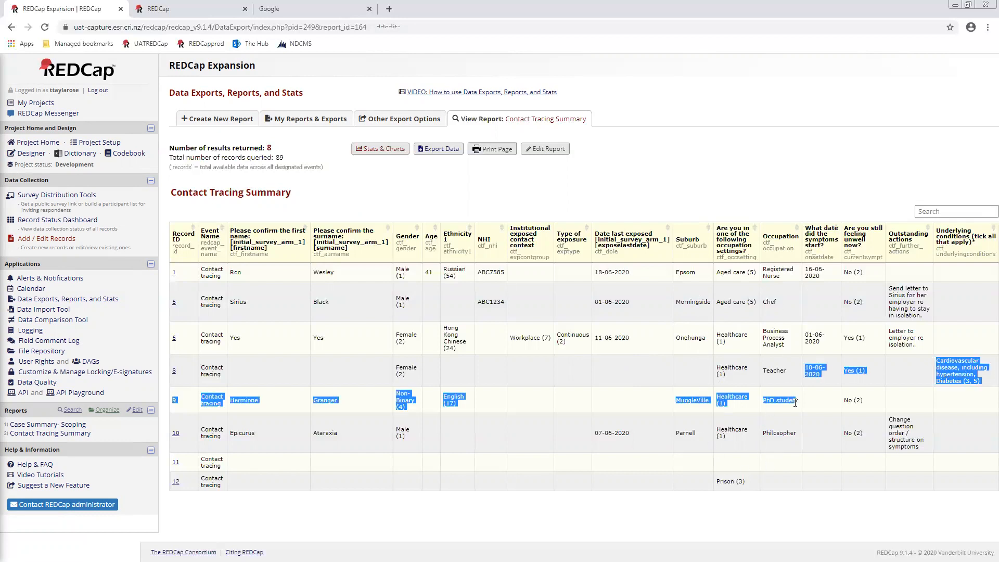
{"action": "left_click", "coordinate": [774, 497]}
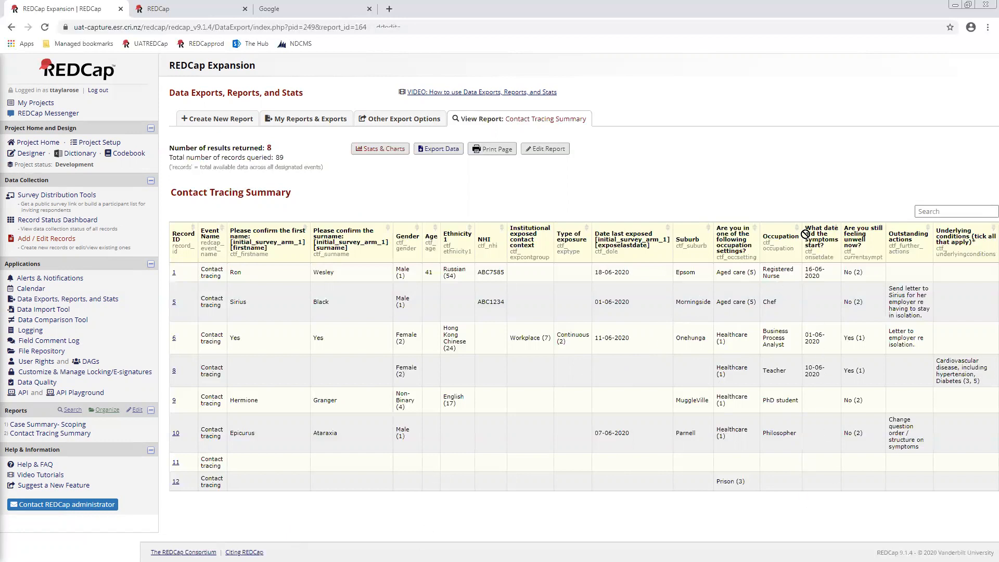
Examine the symptom, still feeling unwell, outstanding actions and underlying conditions columns in the Contact Tracing Summary.
{"action": "left_click_drag", "start_coordinate": [870, 300], "coordinate": [864, 404]}
{"action": "left_click_drag", "start_coordinate": [868, 272], "coordinate": [819, 304]}
{"action": "left_click", "coordinate": [848, 419]}
{"action": "left_click_drag", "start_coordinate": [895, 506], "coordinate": [885, 281]}
{"action": "left_click", "coordinate": [890, 280]}
{"action": "left_click_drag", "start_coordinate": [917, 454], "coordinate": [910, 285]}
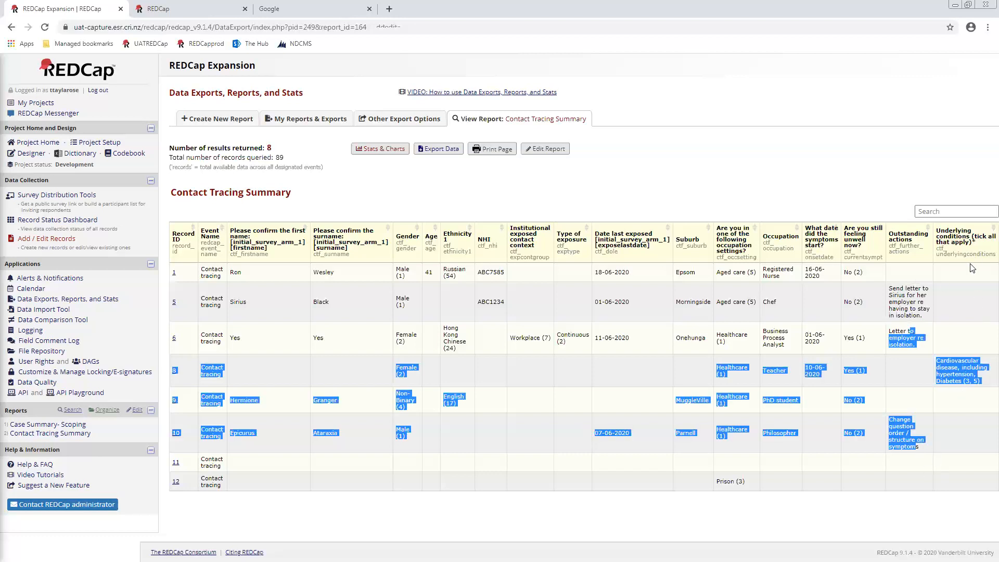
{"action": "left_click", "coordinate": [955, 370]}
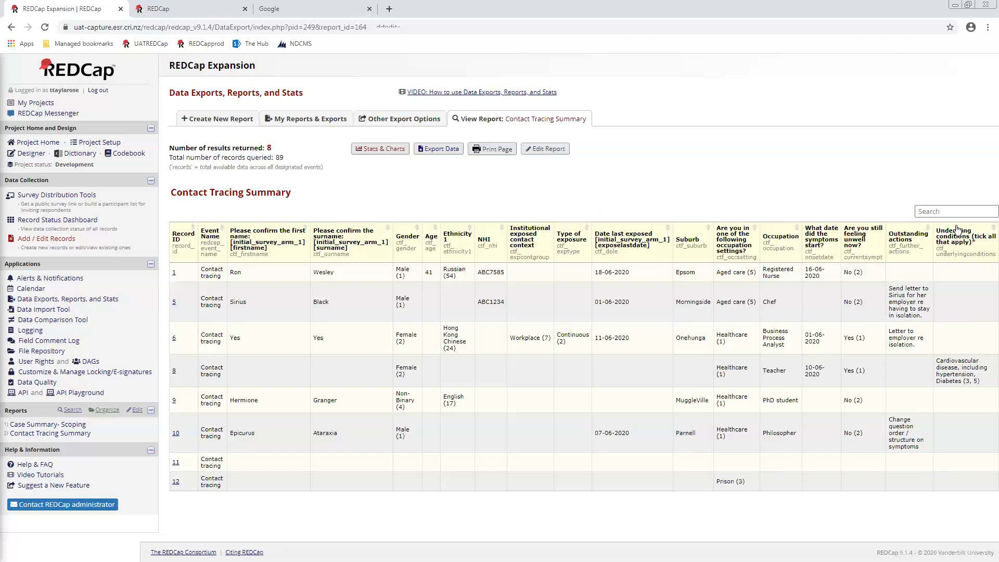
Remove the underlying conditions field from the Contact Tracing Summary report, save the report and view it.
{"action": "left_click", "coordinate": [547, 151]}
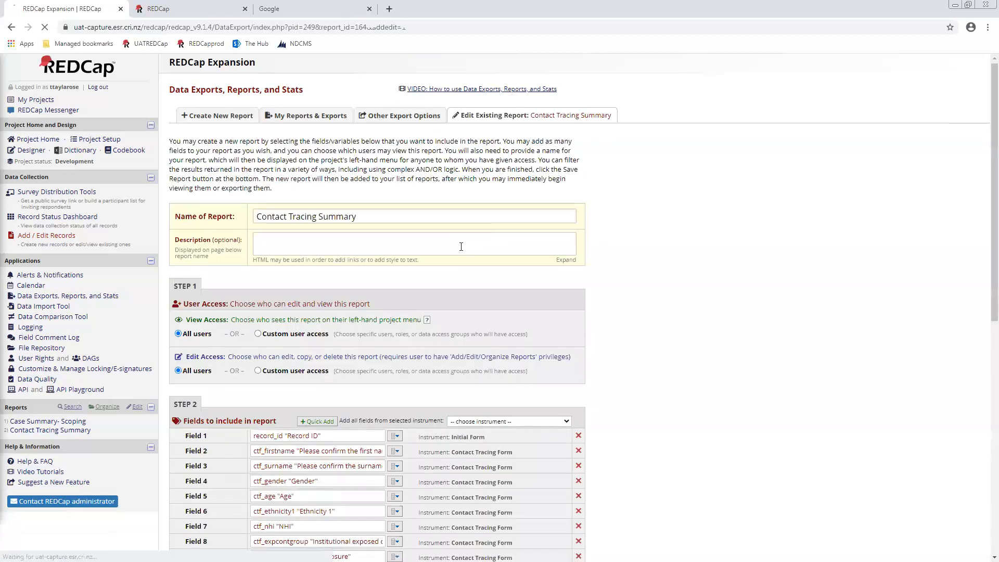
{"action": "scroll", "coordinate": [490, 239], "scroll_direction": "down", "scroll_amount": 6}
{"action": "left_click", "coordinate": [578, 368]}
{"action": "scroll", "coordinate": [676, 270], "scroll_direction": "down", "scroll_amount": 4}
{"action": "scroll", "coordinate": [683, 261], "scroll_direction": "down", "scroll_amount": 3}
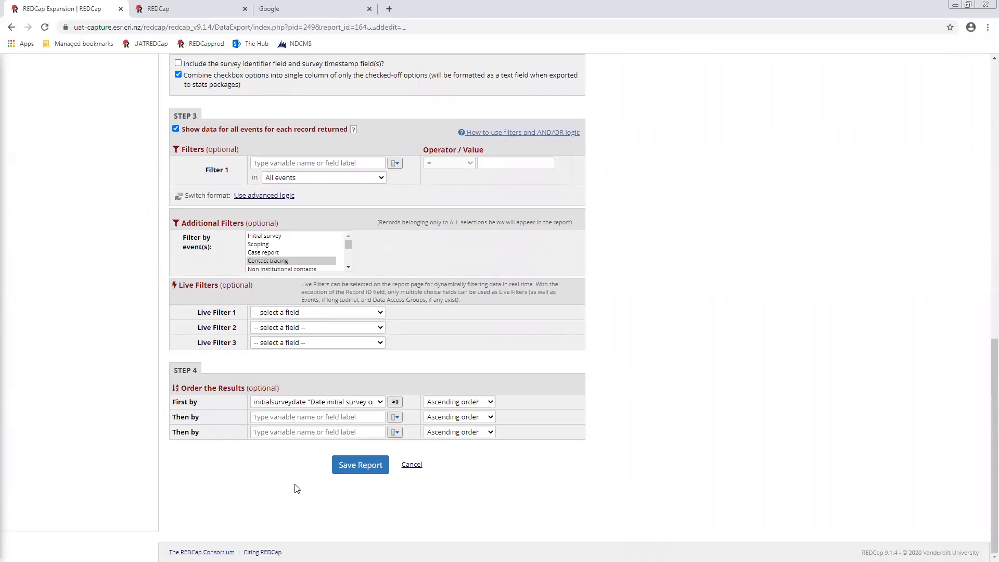
{"action": "left_click", "coordinate": [352, 464]}
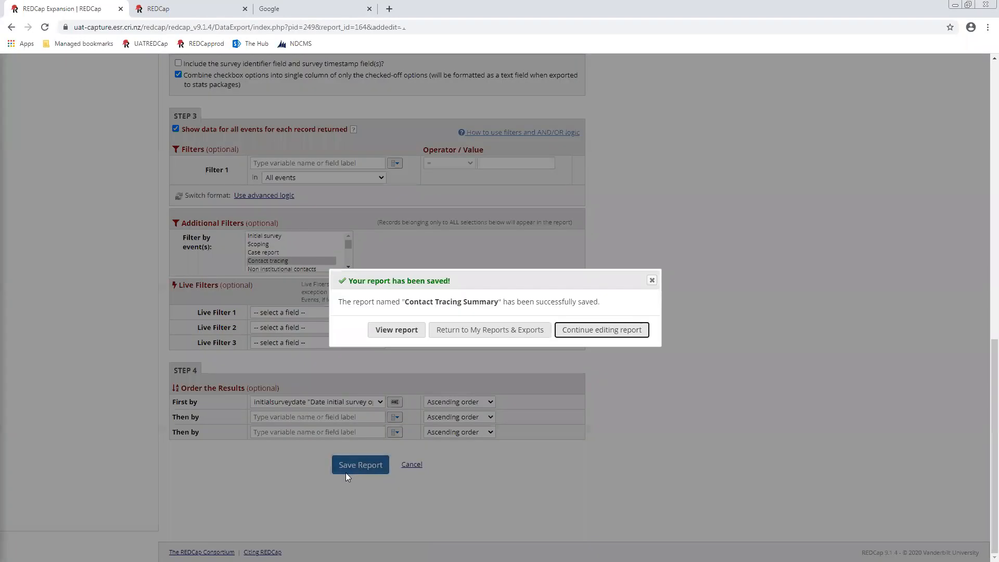
{"action": "left_click", "coordinate": [403, 334]}
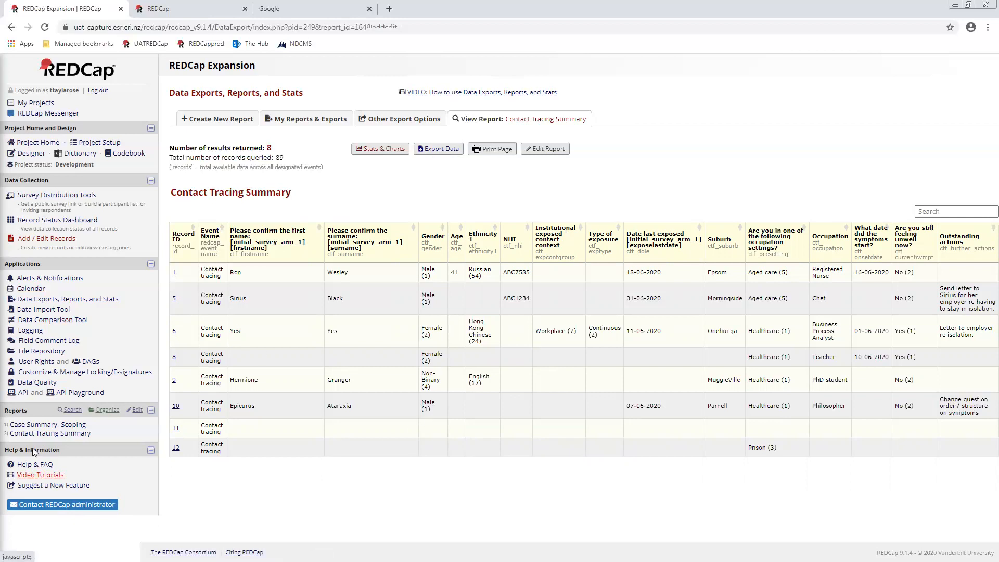
Start a new blank report and look through its access, field, filter and result ordering options.
{"action": "left_click", "coordinate": [234, 119]}
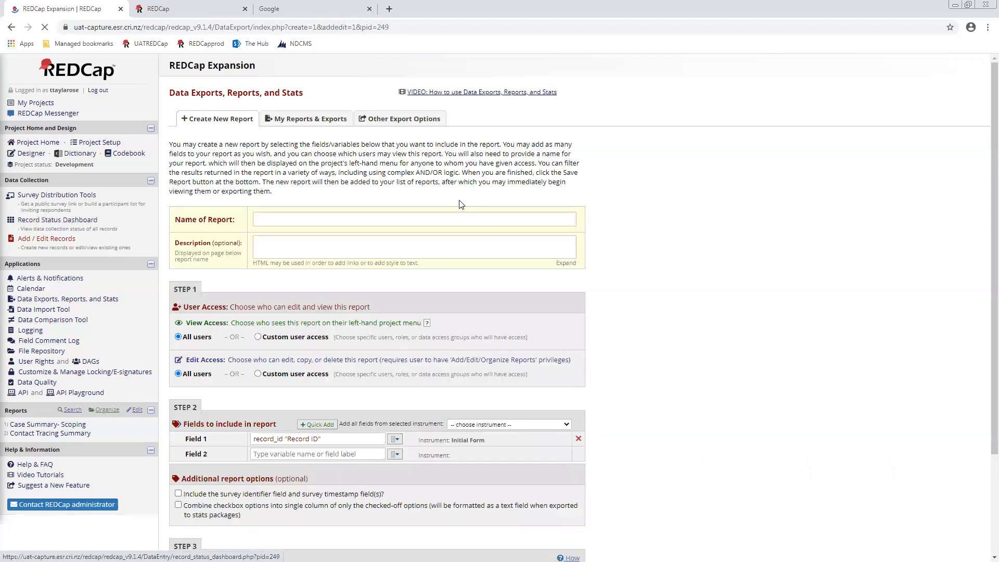
{"action": "scroll", "coordinate": [424, 234], "scroll_direction": "down", "scroll_amount": 4}
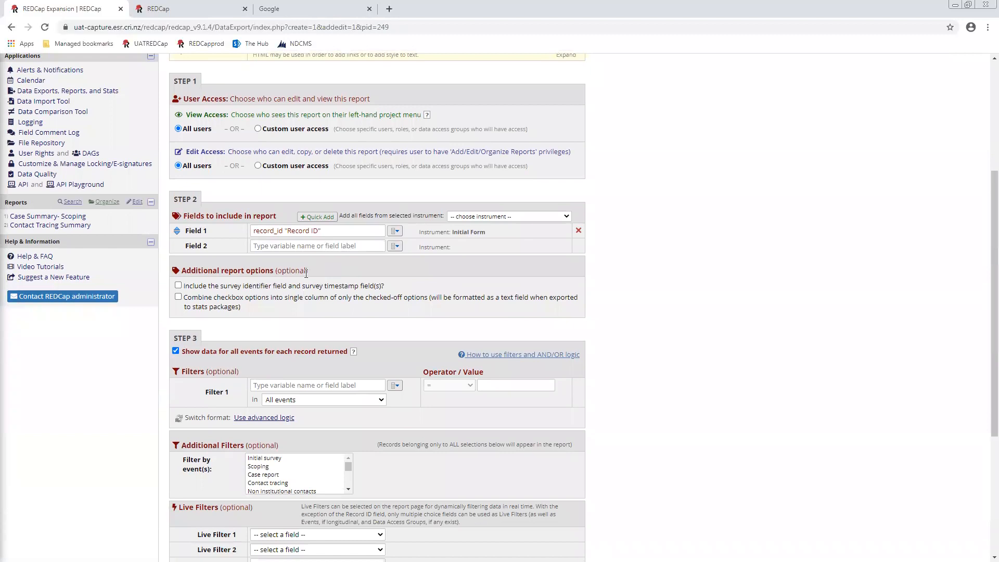
{"action": "scroll", "coordinate": [306, 273], "scroll_direction": "down", "scroll_amount": 4}
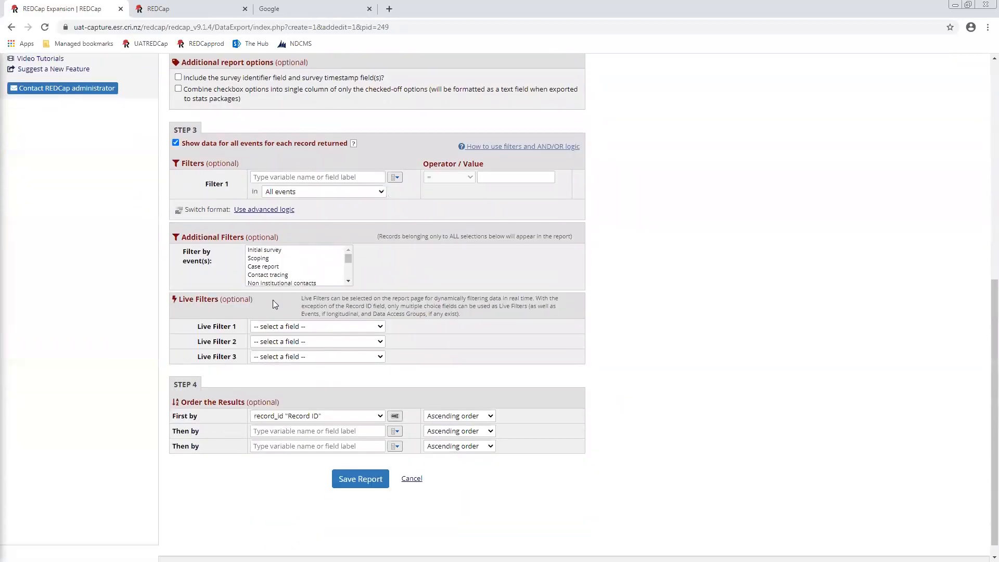
{"action": "scroll", "coordinate": [691, 292], "scroll_direction": "up", "scroll_amount": 8}
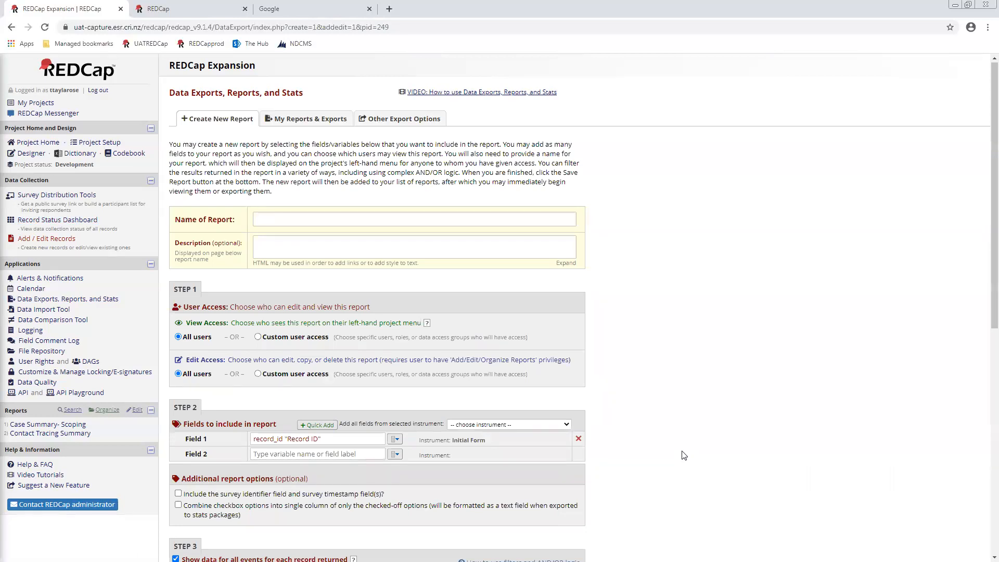
Review the blank report's access, field selection, filter and live filter sections once more.
{"action": "scroll", "coordinate": [674, 437], "scroll_direction": "down", "scroll_amount": 4}
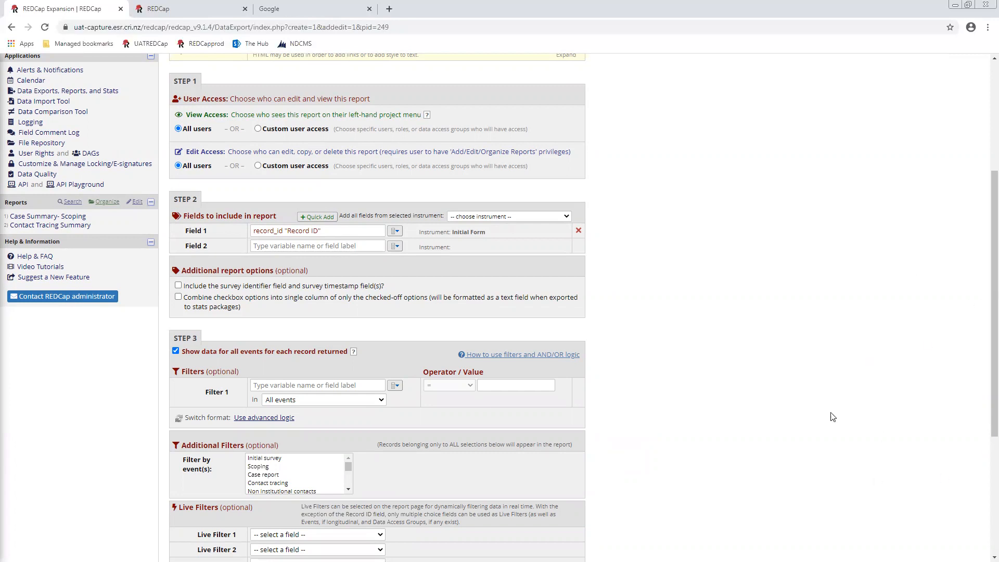
{"action": "scroll", "coordinate": [793, 418], "scroll_direction": "down", "scroll_amount": 2}
{"action": "scroll", "coordinate": [793, 418], "scroll_direction": "down", "scroll_amount": 2}
{"action": "scroll", "coordinate": [865, 419], "scroll_direction": "up", "scroll_amount": 7}
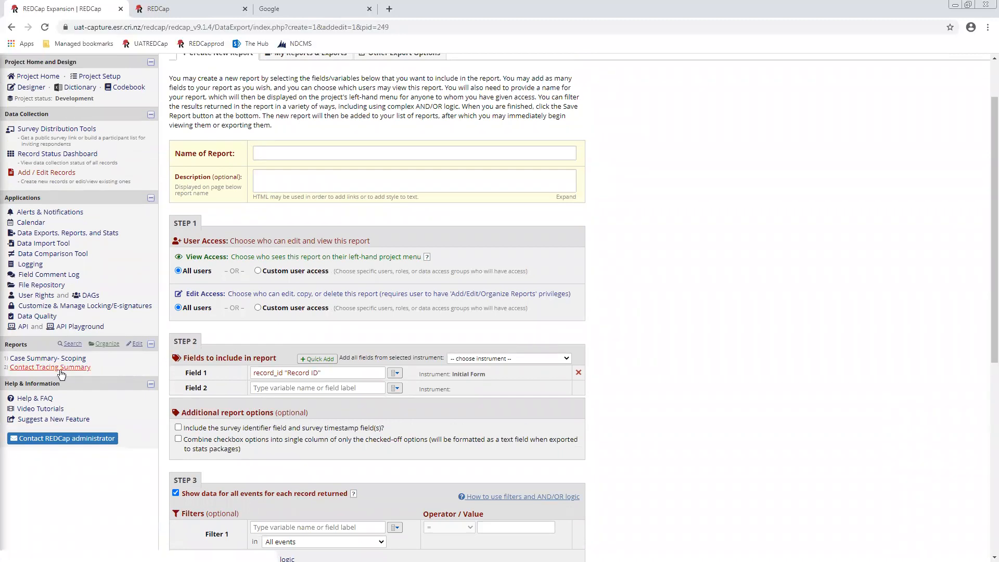
{"action": "scroll", "coordinate": [918, 331], "scroll_direction": "up", "scroll_amount": 2}
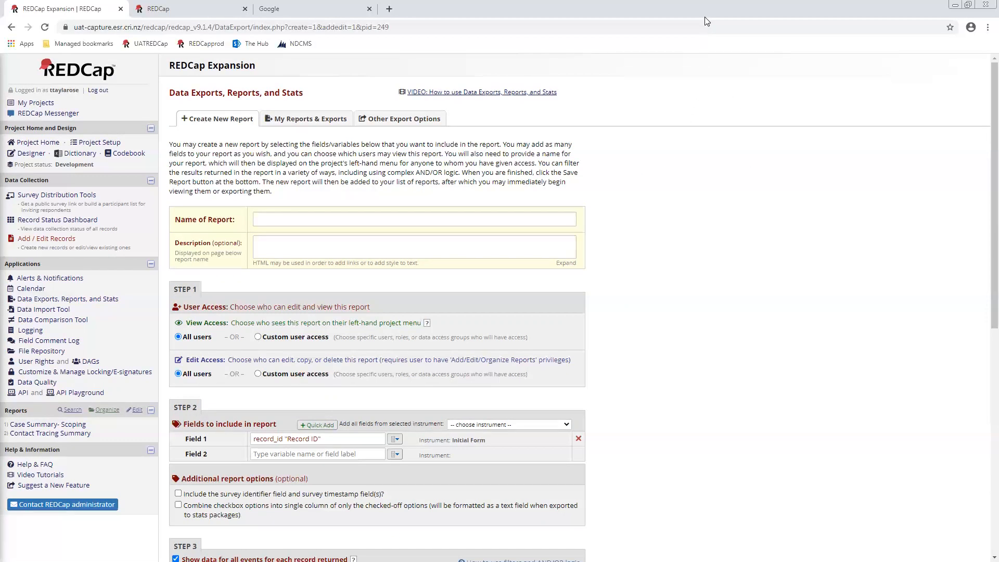
Switch to the REDCap COVID-19 Operational report in Internet Explorer and examine its title, source team and purpose.
{"action": "key", "text": "alt+Tab"}
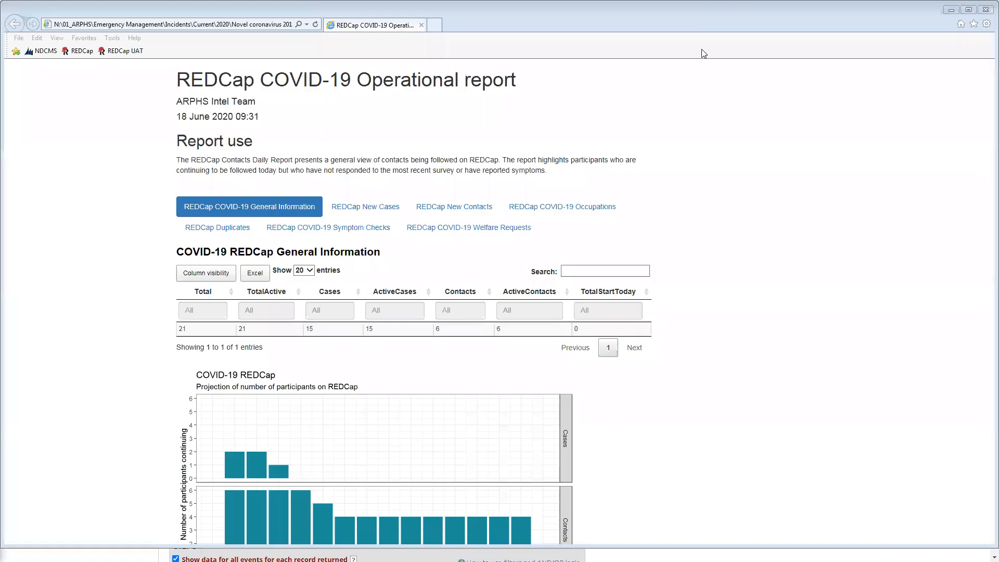
{"action": "left_click", "coordinate": [707, 92]}
{"action": "scroll", "coordinate": [781, 138], "scroll_direction": "down", "scroll_amount": 5}
{"action": "scroll", "coordinate": [774, 148], "scroll_direction": "up", "scroll_amount": 5}
{"action": "left_click_drag", "start_coordinate": [284, 101], "coordinate": [85, 88]}
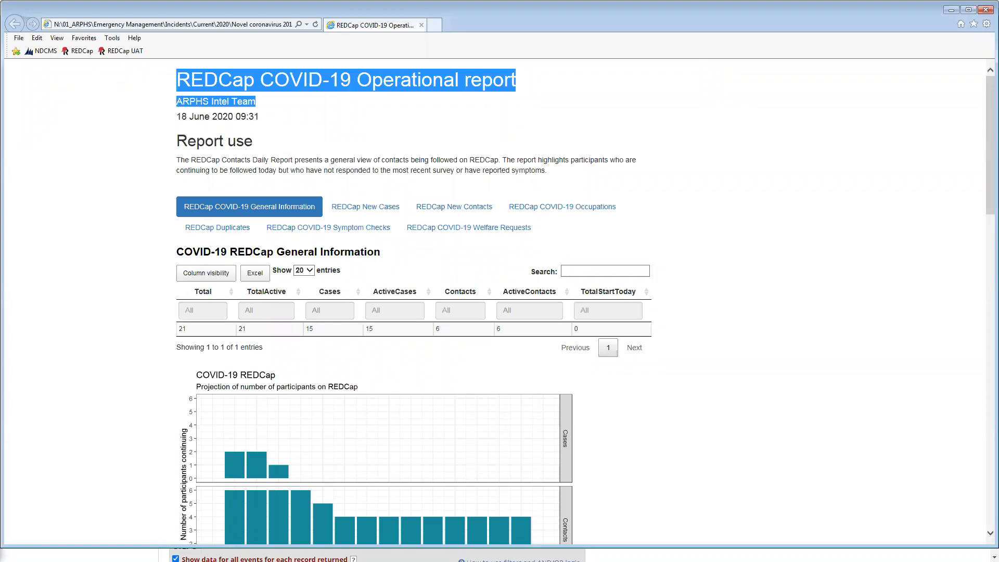
{"action": "left_click", "coordinate": [34, 123]}
{"action": "scroll", "coordinate": [58, 84], "scroll_direction": "down", "scroll_amount": 1}
{"action": "scroll", "coordinate": [57, 82], "scroll_direction": "up", "scroll_amount": 1}
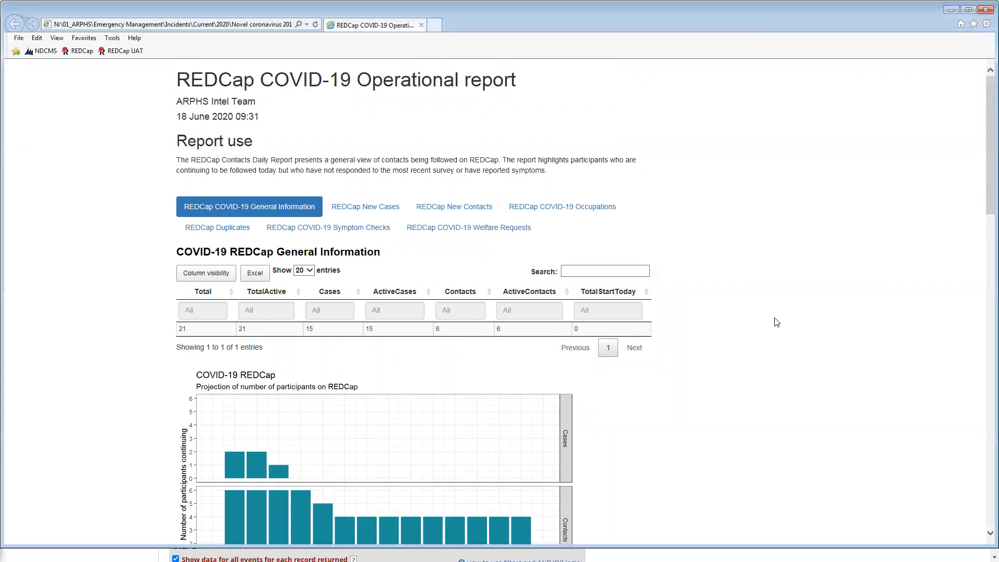
Examine the general information table and the chart projecting participant numbers for cases and contacts.
{"action": "scroll", "coordinate": [781, 250], "scroll_direction": "down", "scroll_amount": 2}
{"action": "scroll", "coordinate": [791, 239], "scroll_direction": "down", "scroll_amount": 6}
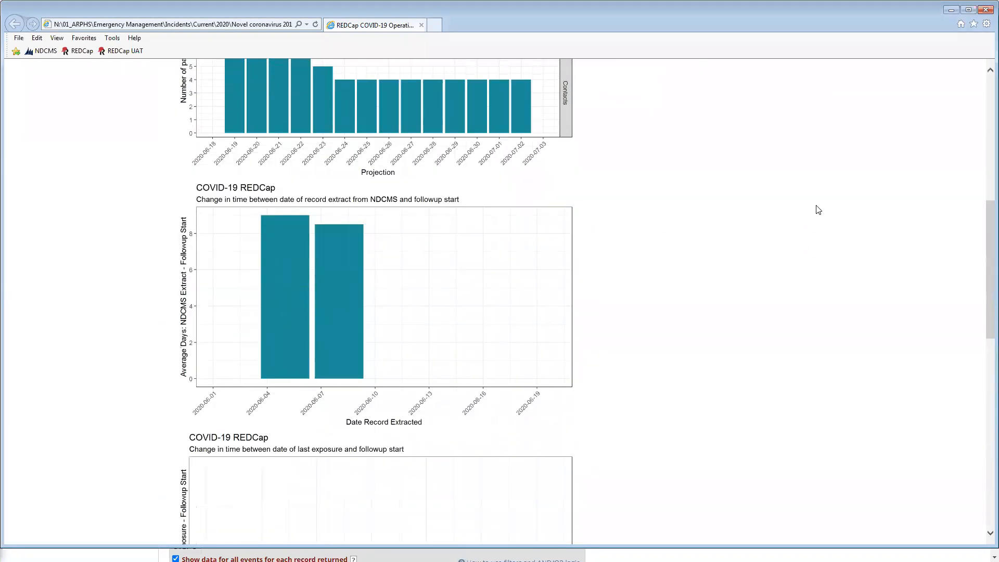
{"action": "scroll", "coordinate": [816, 210], "scroll_direction": "up", "scroll_amount": 5}
{"action": "scroll", "coordinate": [803, 210], "scroll_direction": "up", "scroll_amount": 2}
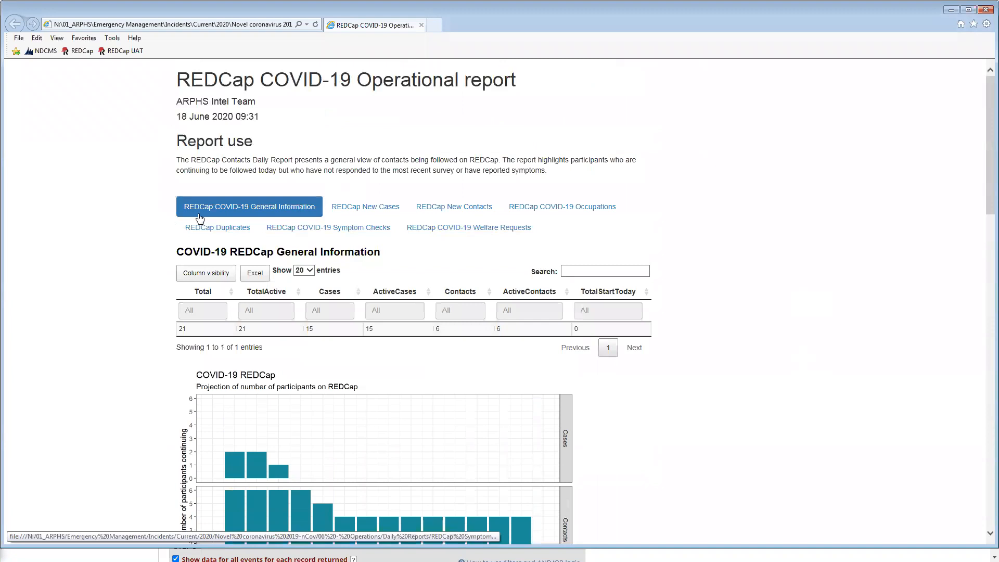
{"action": "scroll", "coordinate": [125, 234], "scroll_direction": "down", "scroll_amount": 2}
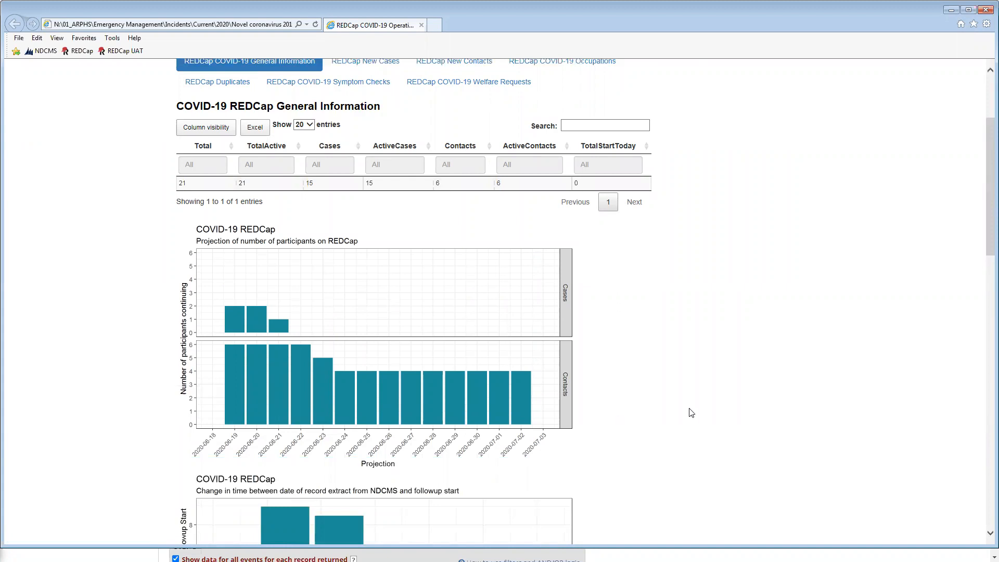
{"action": "scroll", "coordinate": [686, 400], "scroll_direction": "down", "scroll_amount": 1}
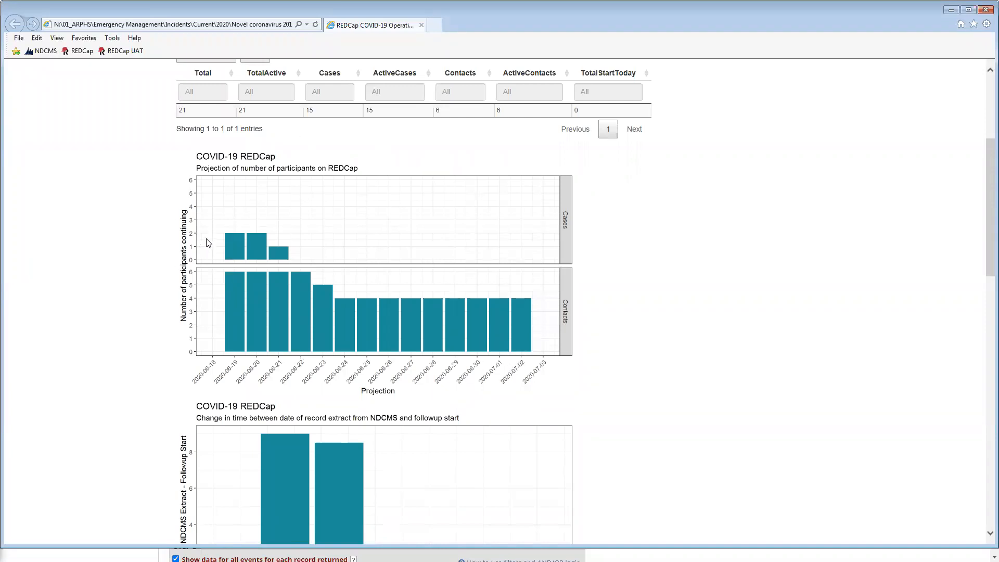
{"action": "left_click_drag", "start_coordinate": [218, 241], "coordinate": [240, 238]}
Examine the general information charts on follow-up start delays, last exposure dates and NDCMS exports.
{"action": "scroll", "coordinate": [639, 297], "scroll_direction": "down", "scroll_amount": 5}
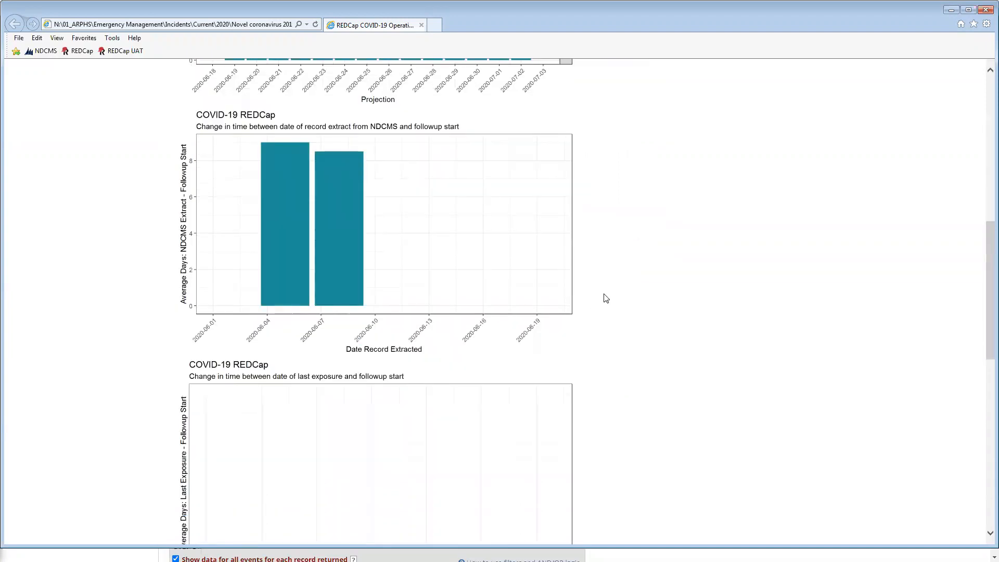
{"action": "scroll", "coordinate": [604, 300], "scroll_direction": "up", "scroll_amount": 5}
{"action": "scroll", "coordinate": [617, 337], "scroll_direction": "down", "scroll_amount": 1}
{"action": "scroll", "coordinate": [628, 297], "scroll_direction": "down", "scroll_amount": 4}
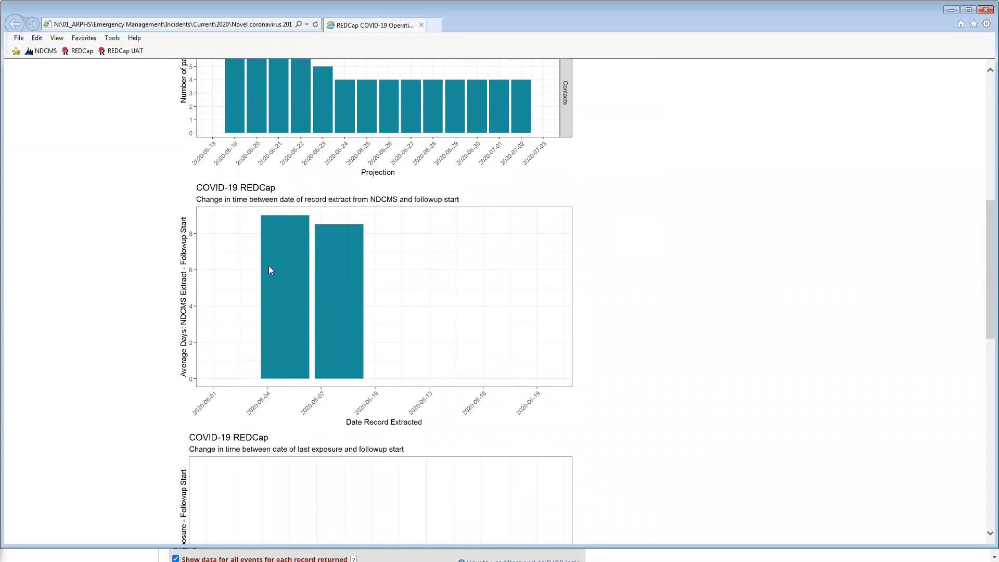
{"action": "scroll", "coordinate": [74, 278], "scroll_direction": "down", "scroll_amount": 4}
{"action": "scroll", "coordinate": [76, 274], "scroll_direction": "down", "scroll_amount": 7}
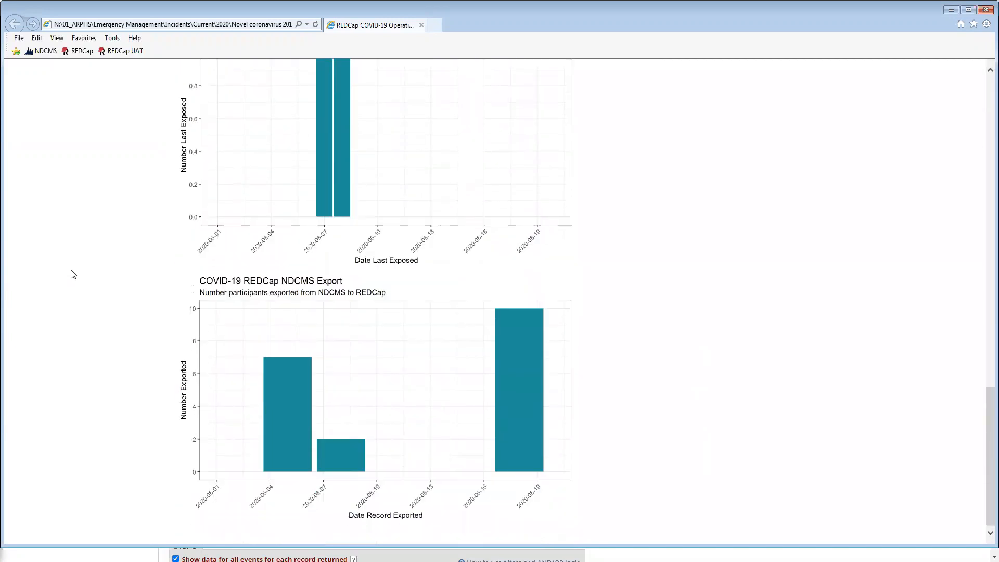
{"action": "scroll", "coordinate": [71, 272], "scroll_direction": "up", "scroll_amount": 18}
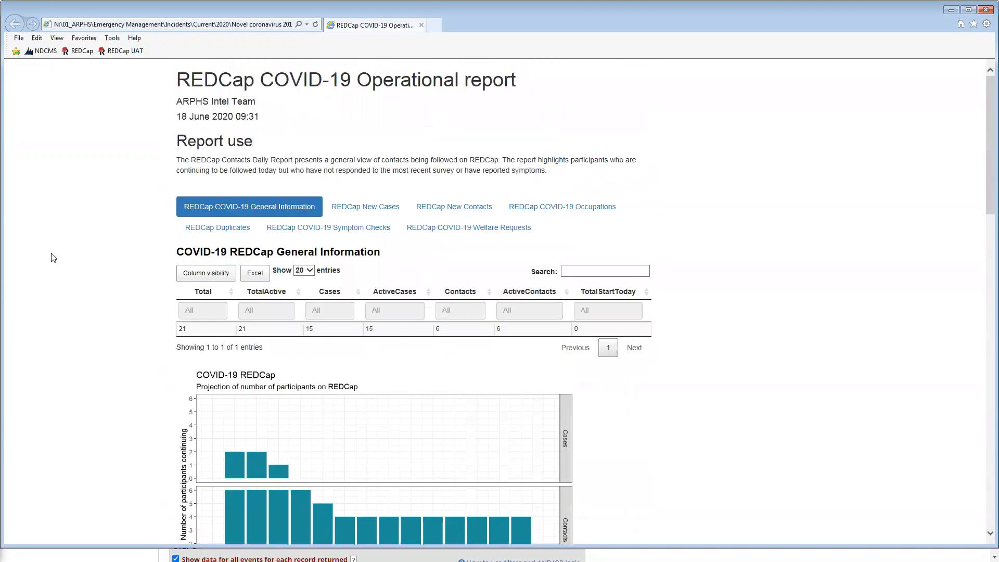
Show the new cases section, open record 14's EpiSurv link in a new tab, and return to the report without signing in.
{"action": "left_click", "coordinate": [375, 211]}
{"action": "scroll", "coordinate": [831, 428], "scroll_direction": "down", "scroll_amount": 2}
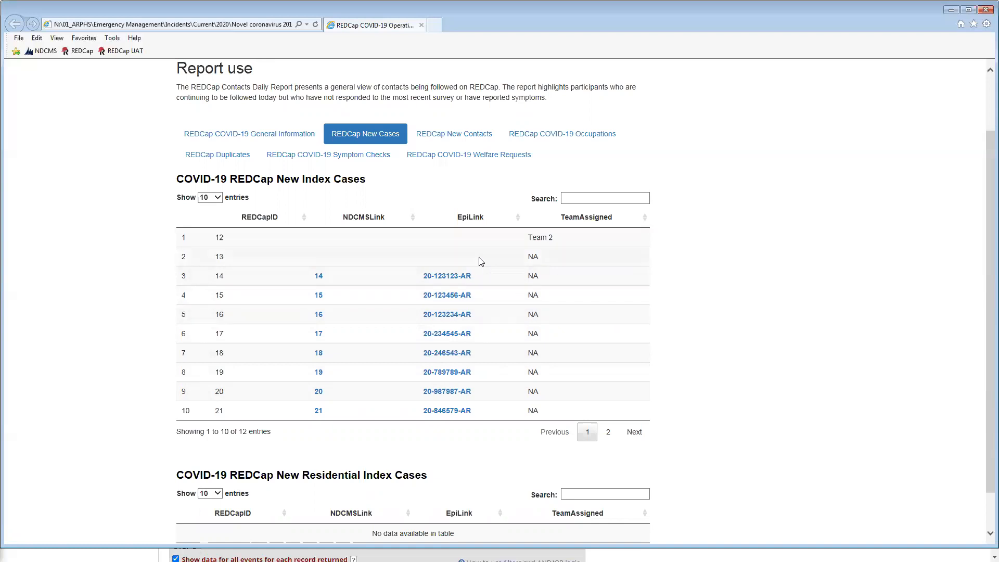
{"action": "right_click", "coordinate": [461, 276]}
{"action": "left_click", "coordinate": [493, 295]}
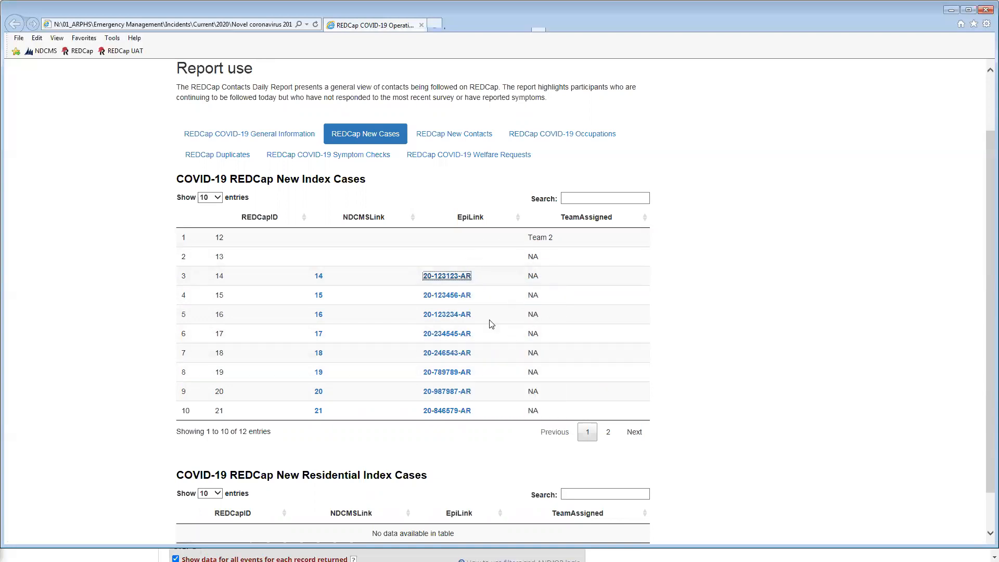
{"action": "double_click", "coordinate": [810, 22]}
{"action": "left_click", "coordinate": [487, 105]}
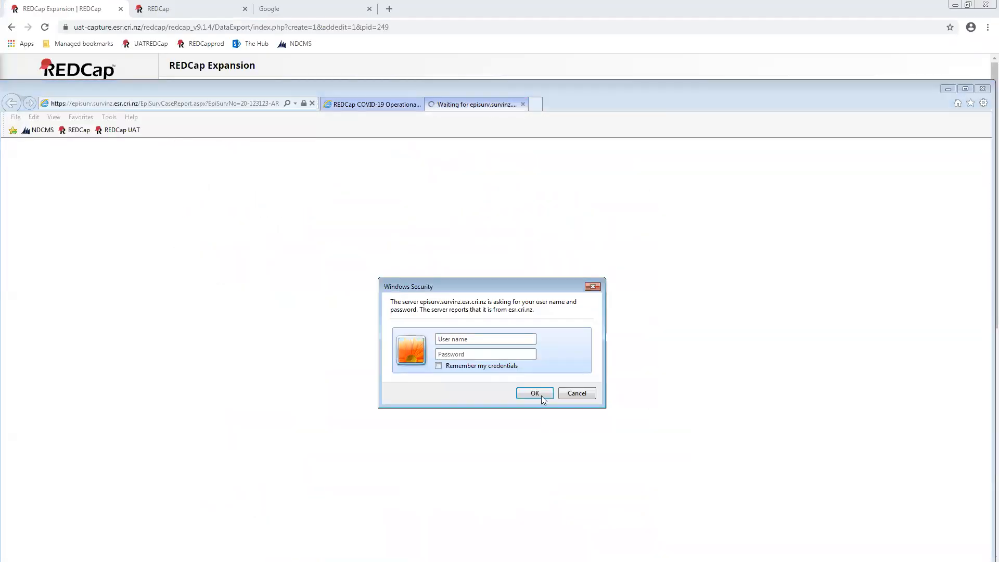
{"action": "left_click", "coordinate": [593, 287]}
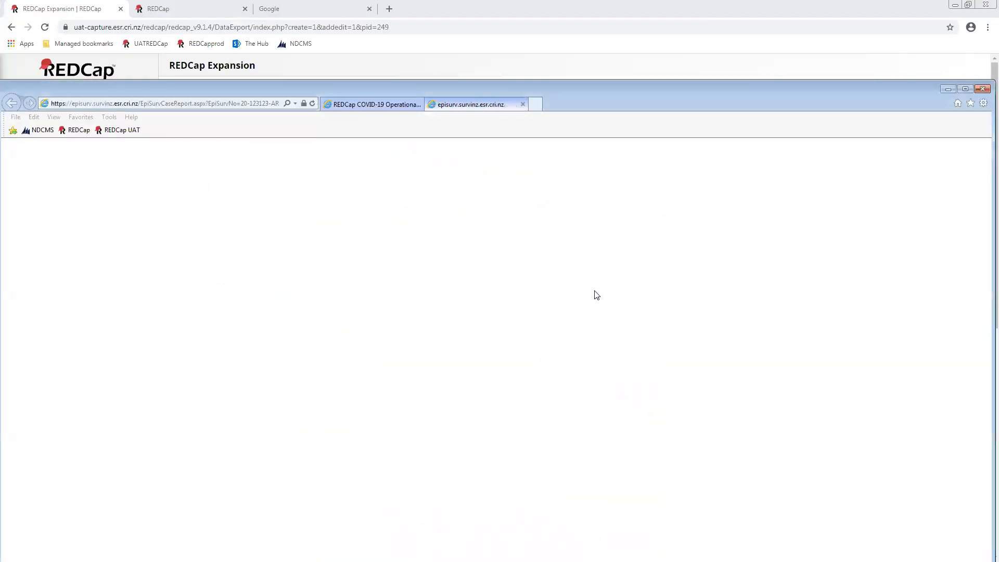
{"action": "left_click", "coordinate": [523, 104]}
{"action": "left_click_drag", "start_coordinate": [613, 100], "coordinate": [622, 22]}
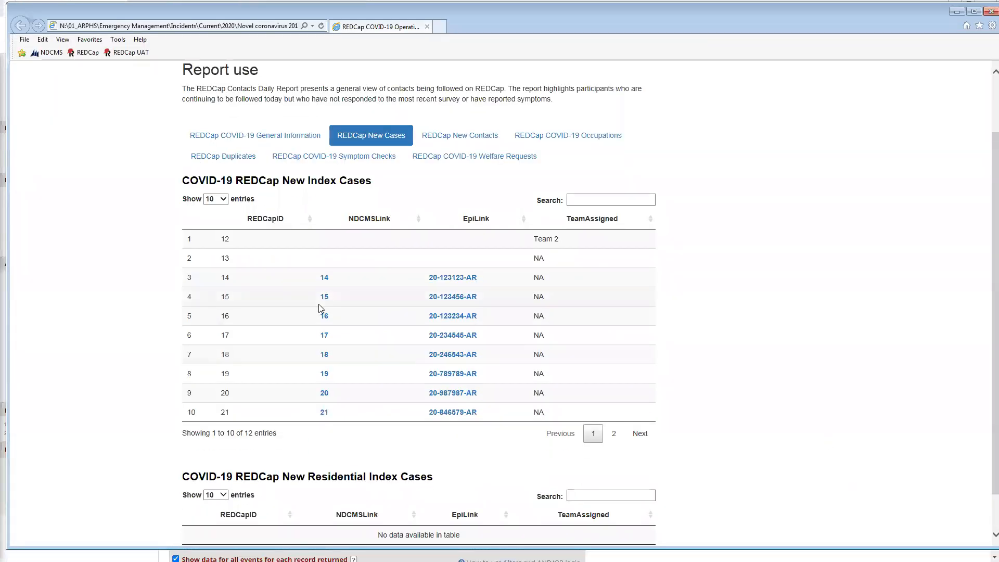
Open record 14's NDCMS link in a new tab, view the page and close it to return to the report.
{"action": "right_click", "coordinate": [324, 278]}
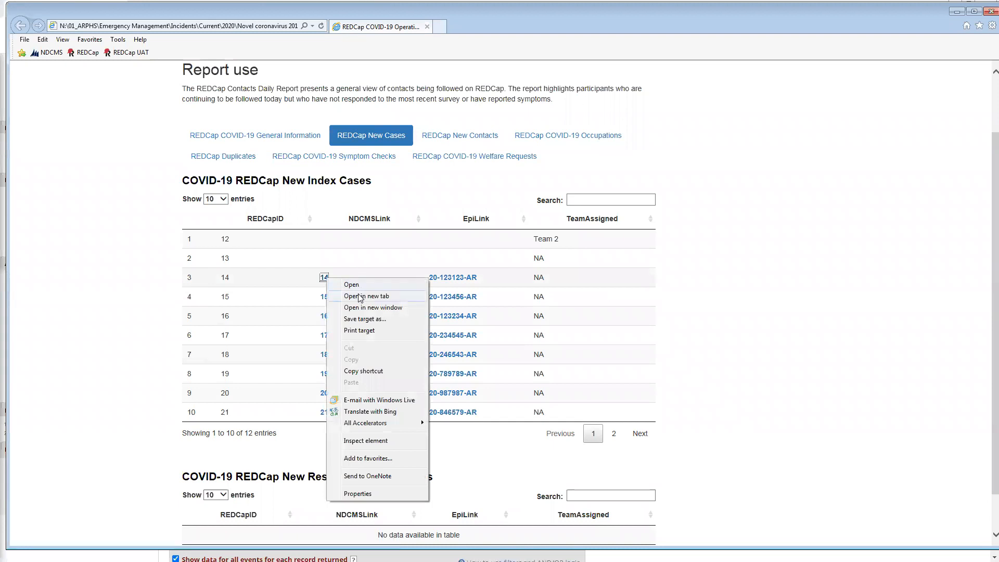
{"action": "left_click", "coordinate": [366, 296]}
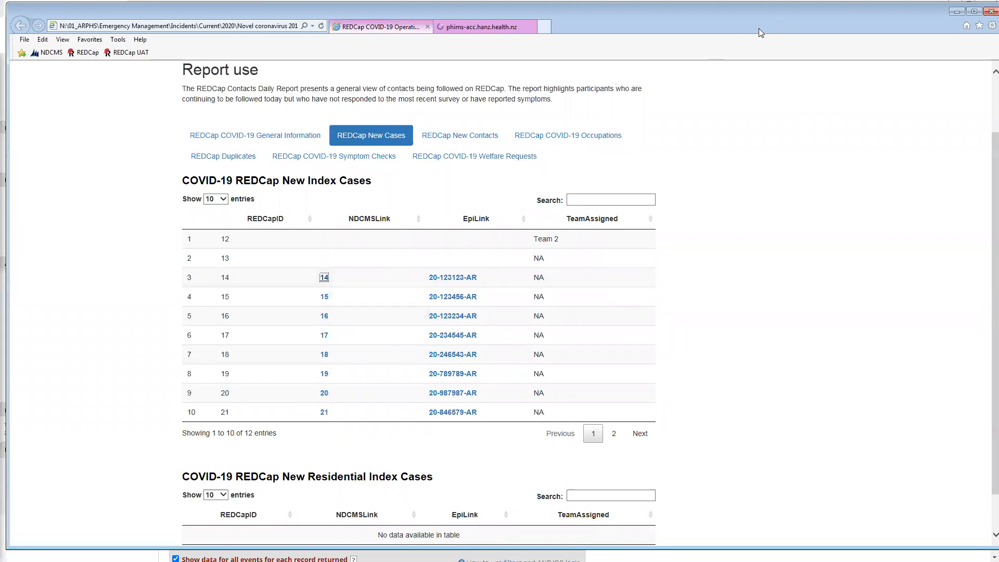
{"action": "left_click", "coordinate": [494, 31]}
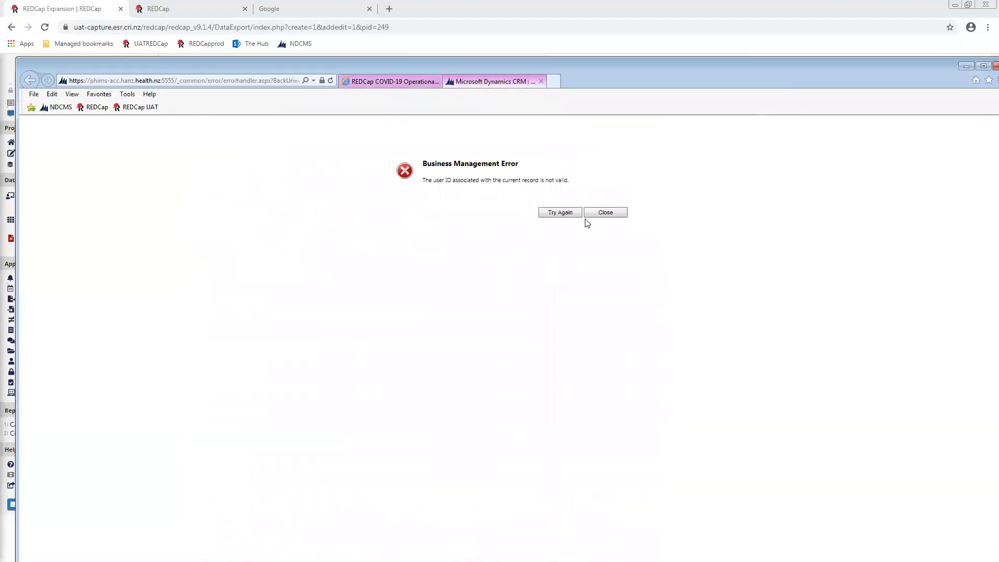
{"action": "left_click_drag", "start_coordinate": [598, 88], "coordinate": [576, 60]}
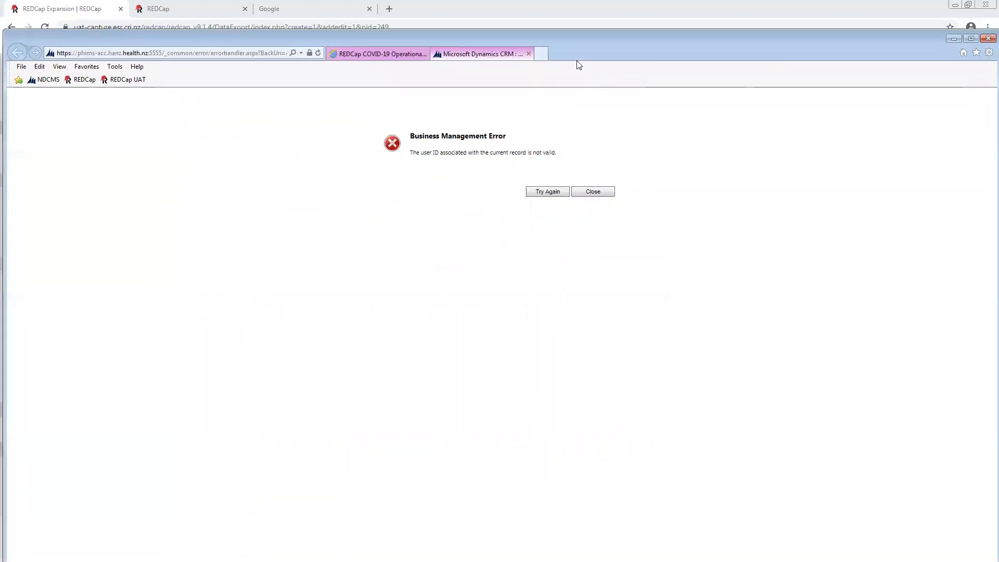
{"action": "left_click", "coordinate": [528, 54]}
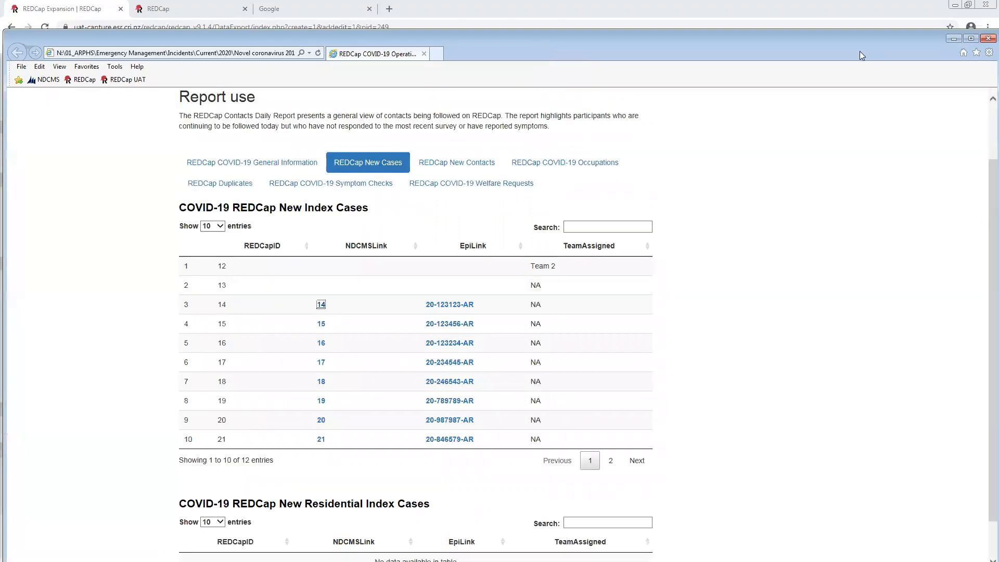
{"action": "left_click_drag", "start_coordinate": [860, 51], "coordinate": [849, 22]}
Examine the New Index Cases and New Residential Index Cases tables in the operational report.
{"action": "scroll", "coordinate": [764, 285], "scroll_direction": "down", "scroll_amount": 2}
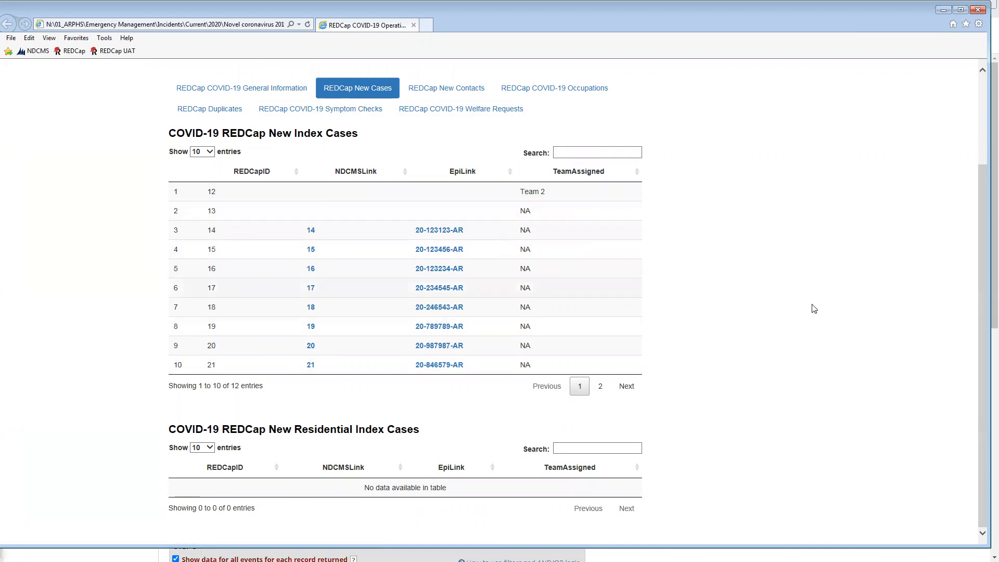
{"action": "left_click", "coordinate": [983, 162]}
{"action": "left_click_drag", "start_coordinate": [982, 179], "coordinate": [983, 318]}
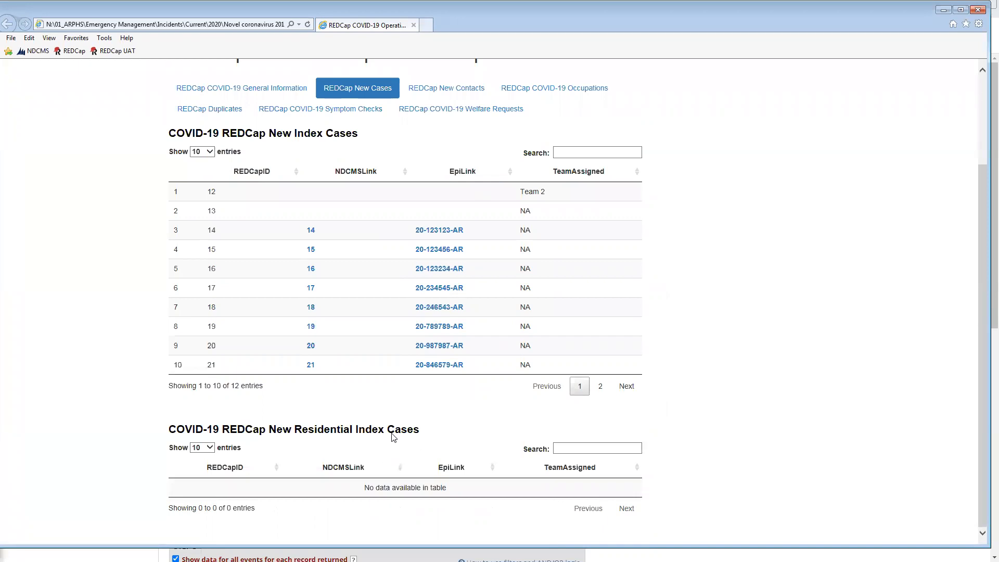
{"action": "left_click_drag", "start_coordinate": [392, 433], "coordinate": [270, 436]}
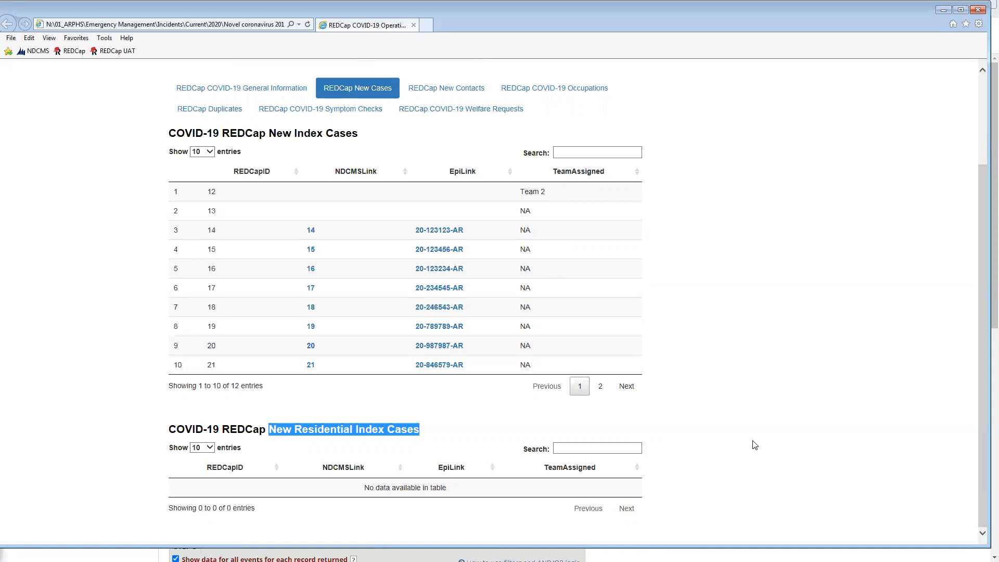
Examine the new exposed and residential exposed contacts tables, comparing them with the new cases section.
{"action": "left_click", "coordinate": [447, 91]}
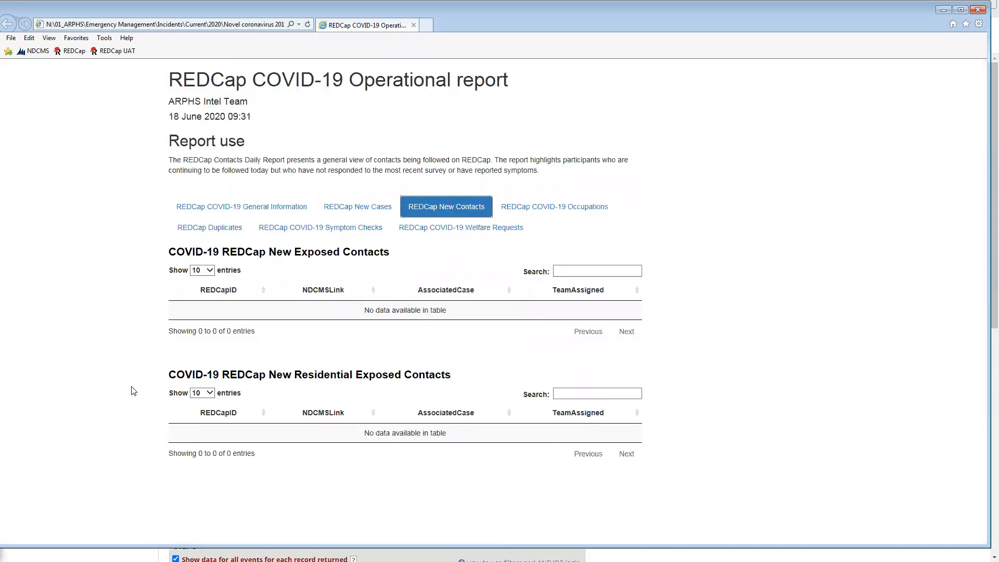
{"action": "left_click_drag", "start_coordinate": [167, 366], "coordinate": [523, 337]}
{"action": "left_click", "coordinate": [482, 347]}
{"action": "left_click", "coordinate": [355, 207]}
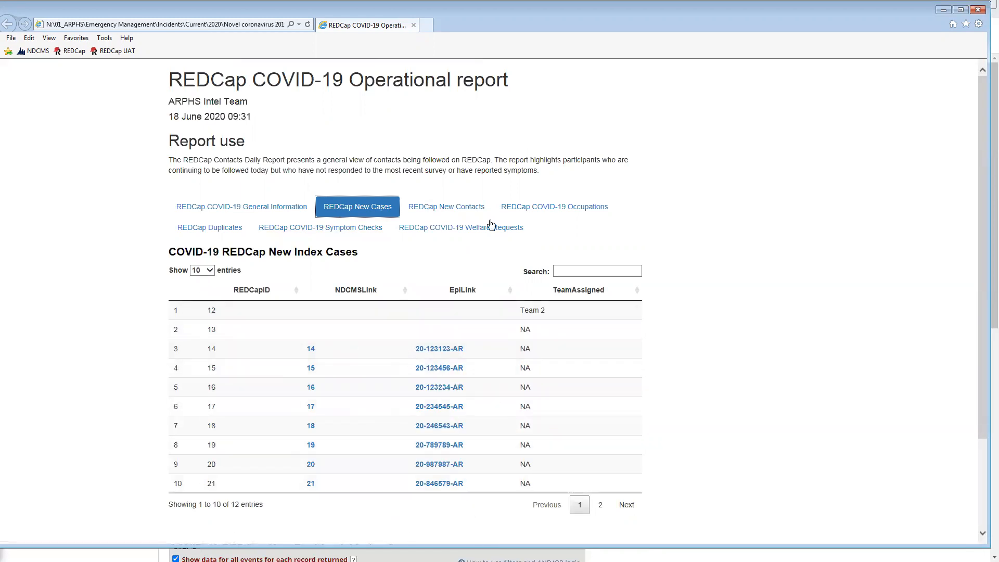
{"action": "left_click", "coordinate": [466, 216]}
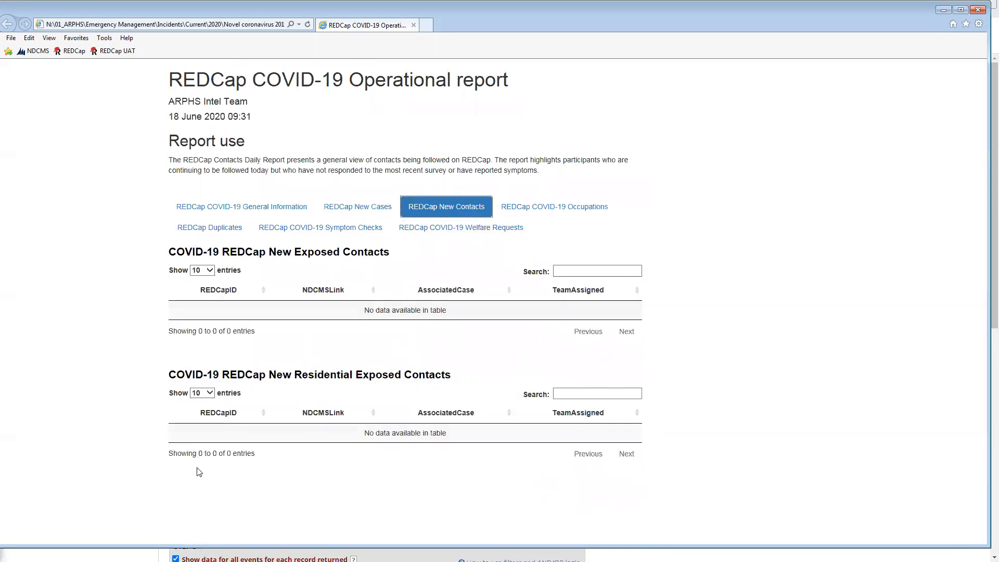
Show the occupations section and examine its high-risk occupation table, rechecking the new contacts section in between.
{"action": "left_click", "coordinate": [586, 219]}
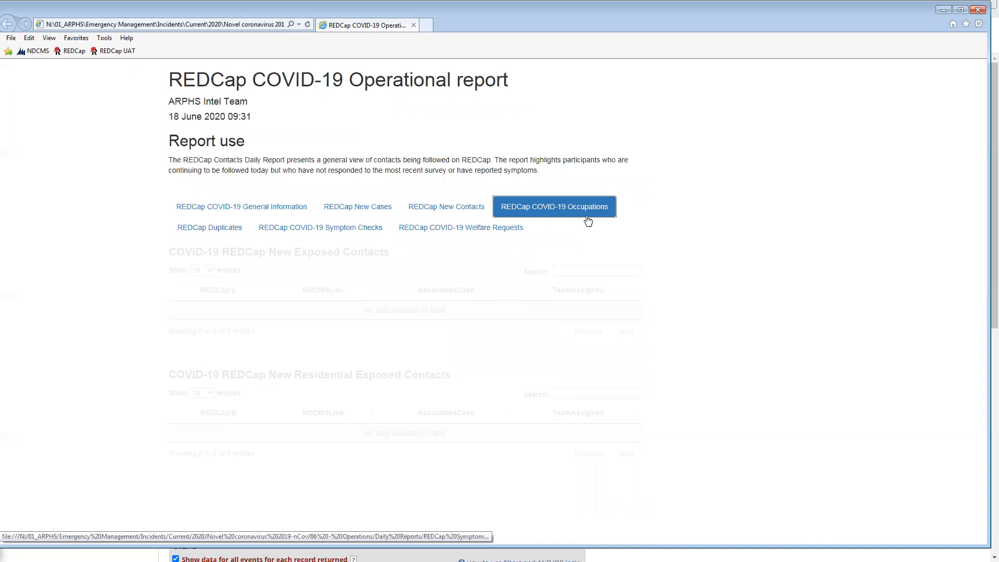
{"action": "left_click", "coordinate": [476, 216]}
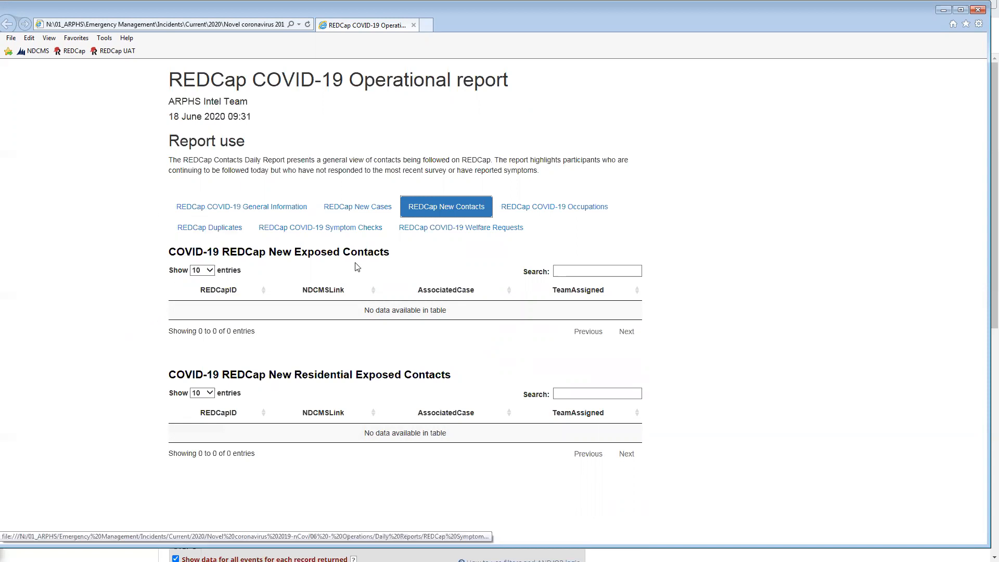
{"action": "left_click", "coordinate": [535, 210]}
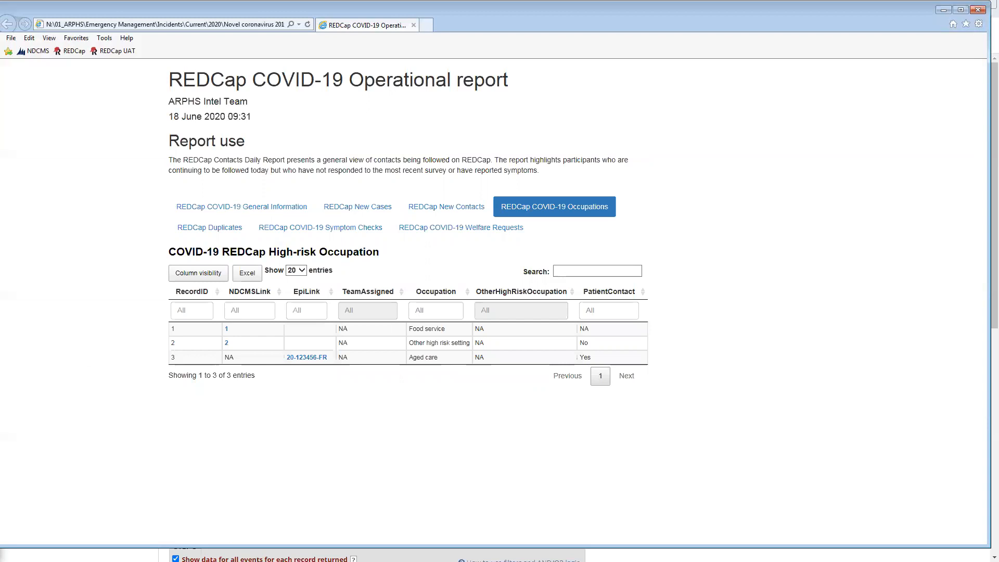
View the duplicate records table and bring up the report's COVID-19 symptom checks section.
{"action": "left_click", "coordinate": [206, 232]}
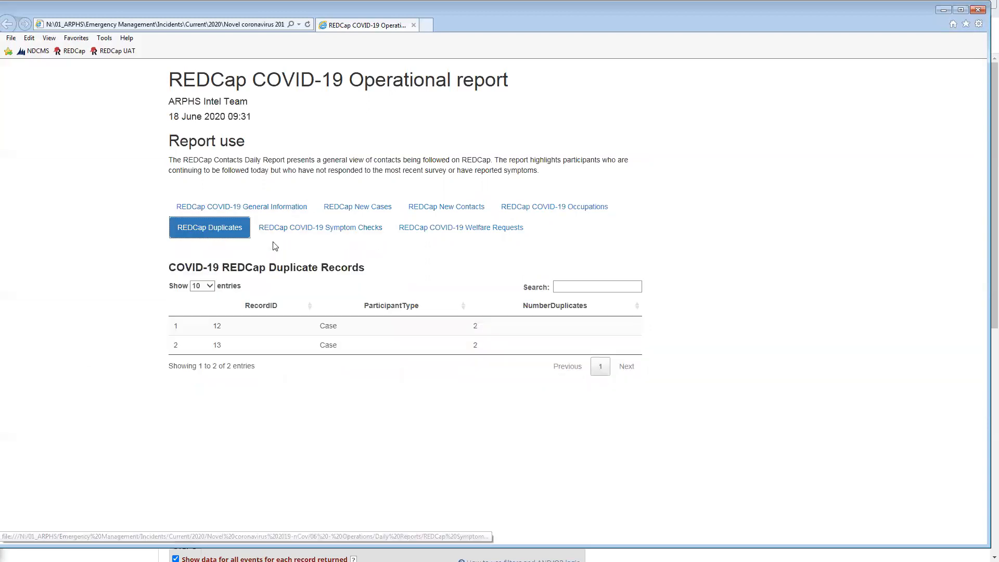
{"action": "left_click", "coordinate": [306, 235]}
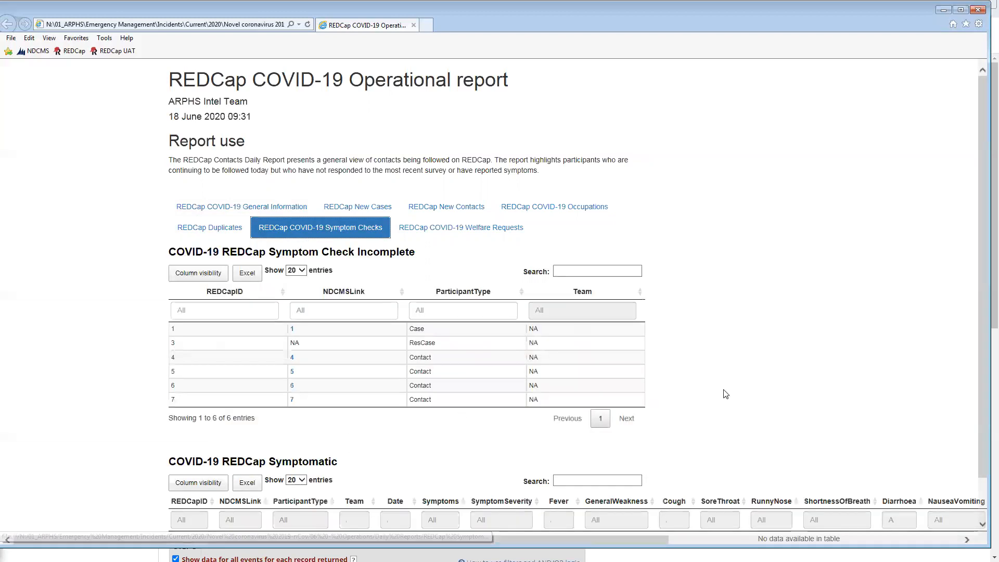
Examine the participants and participant types listed in the COVID-19 REDCap Symptom Check Incomplete table.
{"action": "scroll", "coordinate": [725, 394], "scroll_direction": "down", "scroll_amount": 1}
{"action": "scroll", "coordinate": [766, 383], "scroll_direction": "up", "scroll_amount": 1}
{"action": "scroll", "coordinate": [773, 396], "scroll_direction": "down", "scroll_amount": 1}
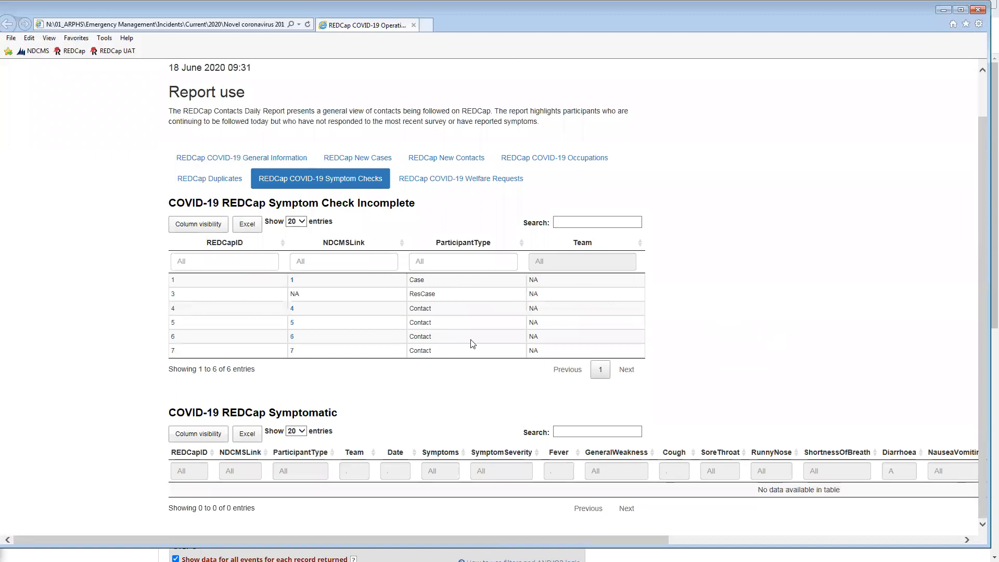
{"action": "left_click_drag", "start_coordinate": [428, 284], "coordinate": [430, 289]}
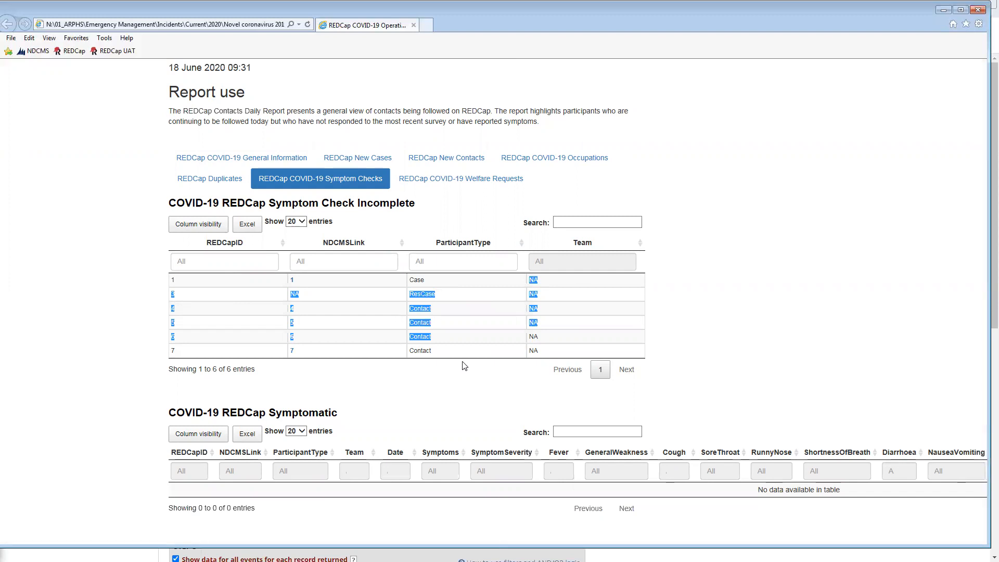
{"action": "left_click", "coordinate": [840, 319]}
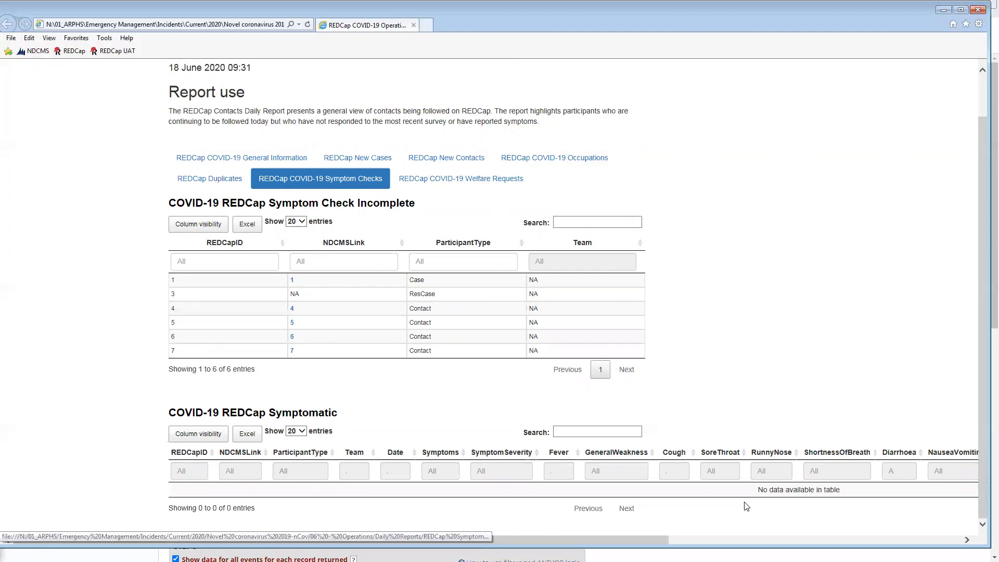
{"action": "left_click_drag", "start_coordinate": [438, 356], "coordinate": [414, 303]}
{"action": "left_click", "coordinate": [458, 325]}
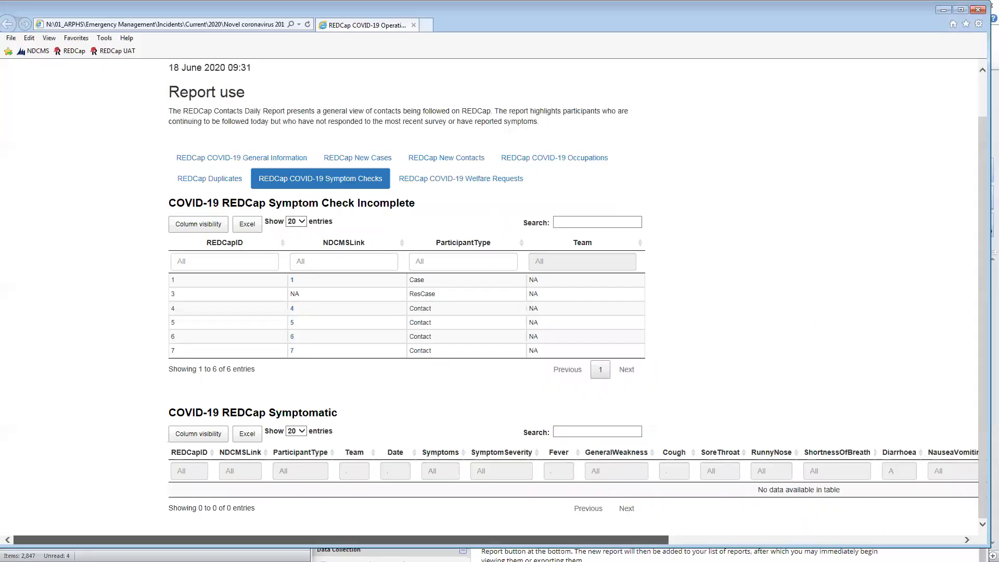
Examine the symptom columns of the COVID-19 REDCap Symptomatic table.
{"action": "left_click_drag", "start_coordinate": [606, 541], "coordinate": [667, 540]}
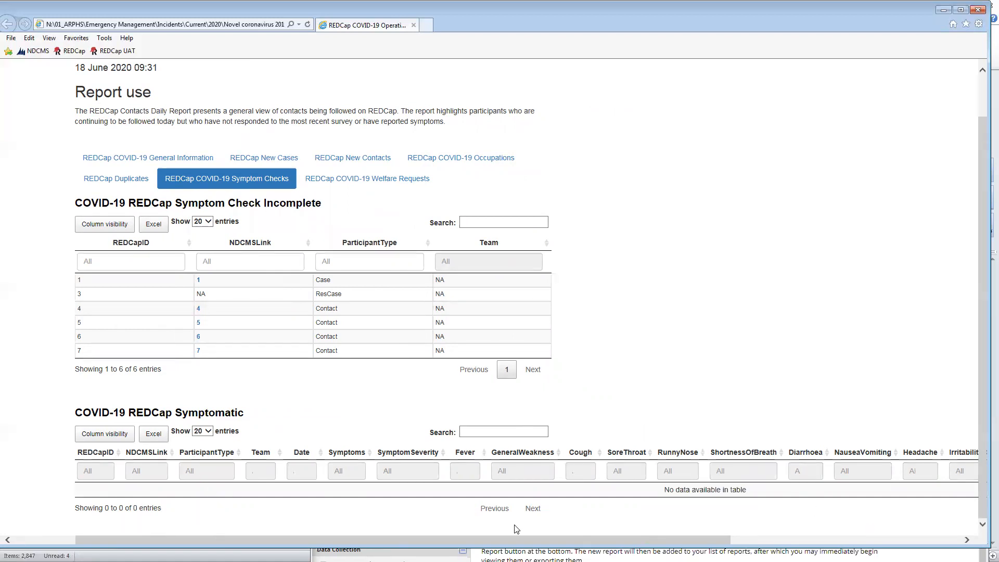
{"action": "scroll", "coordinate": [683, 384], "scroll_direction": "up", "scroll_amount": 1}
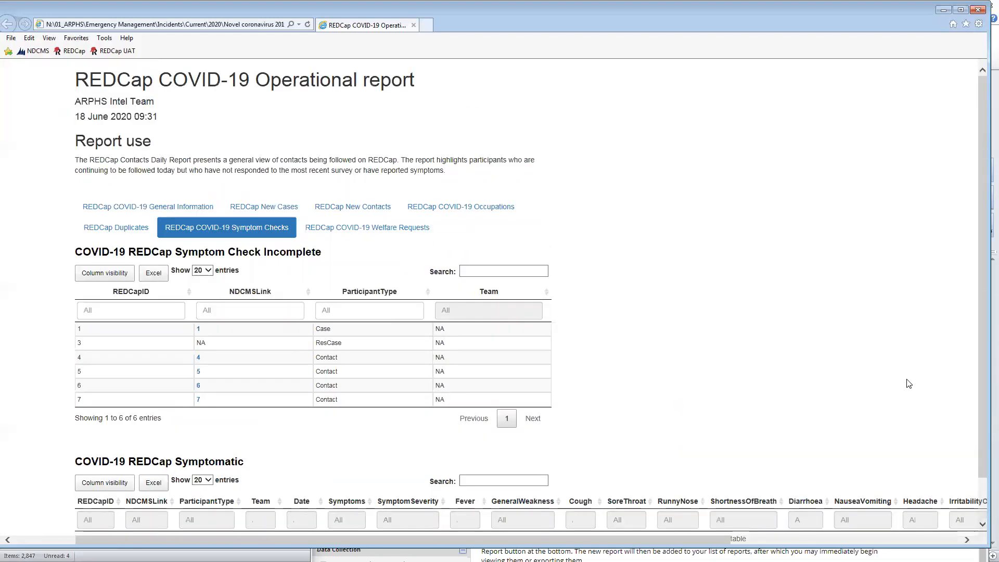
{"action": "scroll", "coordinate": [699, 325], "scroll_direction": "down", "scroll_amount": 1}
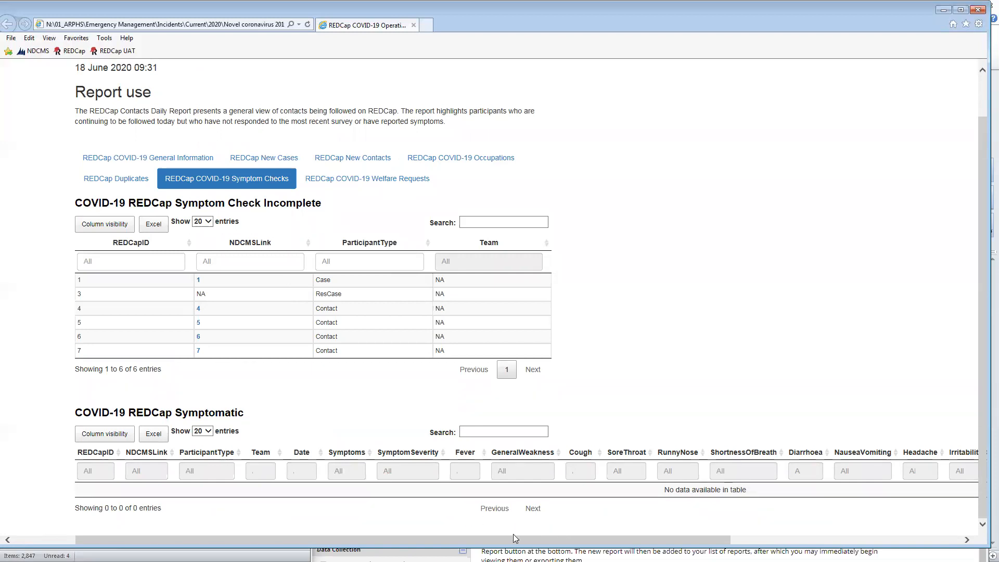
Show the report's COVID-19 welfare requests section and examine its records, including the WelfareAppComplete column.
{"action": "left_click", "coordinate": [383, 188]}
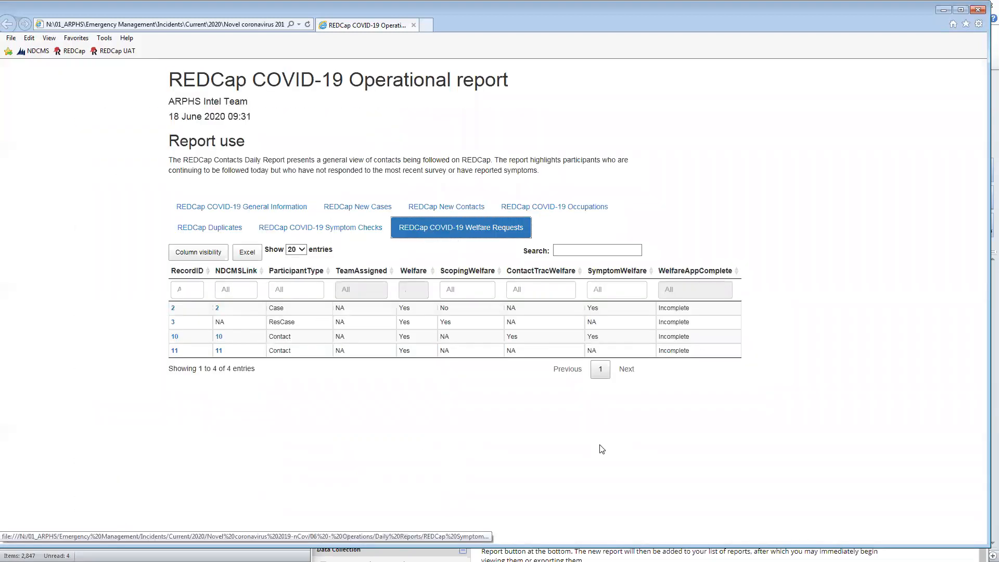
{"action": "key", "text": "ctrl+a"}
{"action": "left_click", "coordinate": [492, 423]}
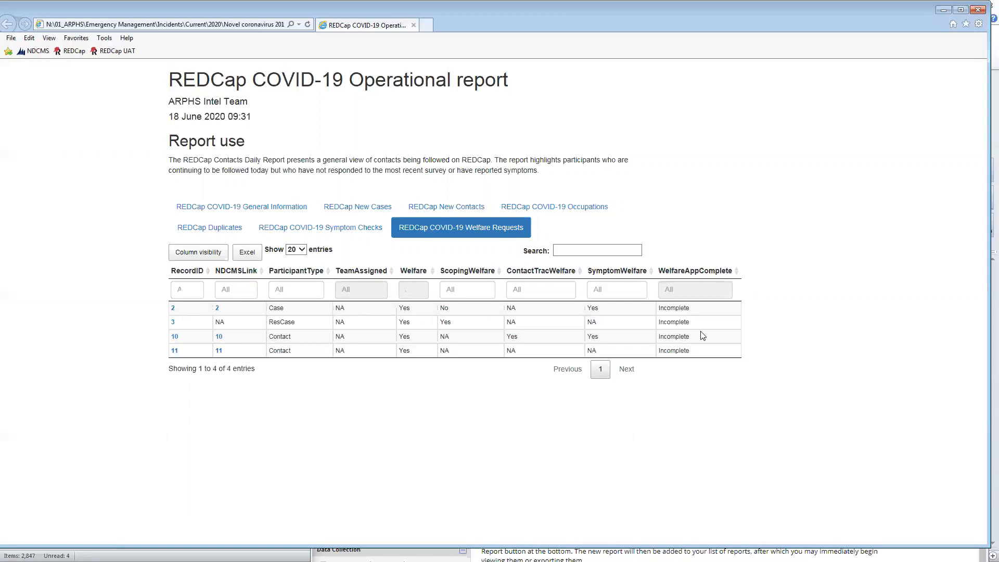
{"action": "double_click", "coordinate": [685, 349]}
{"action": "left_click_drag", "start_coordinate": [664, 321], "coordinate": [681, 355]}
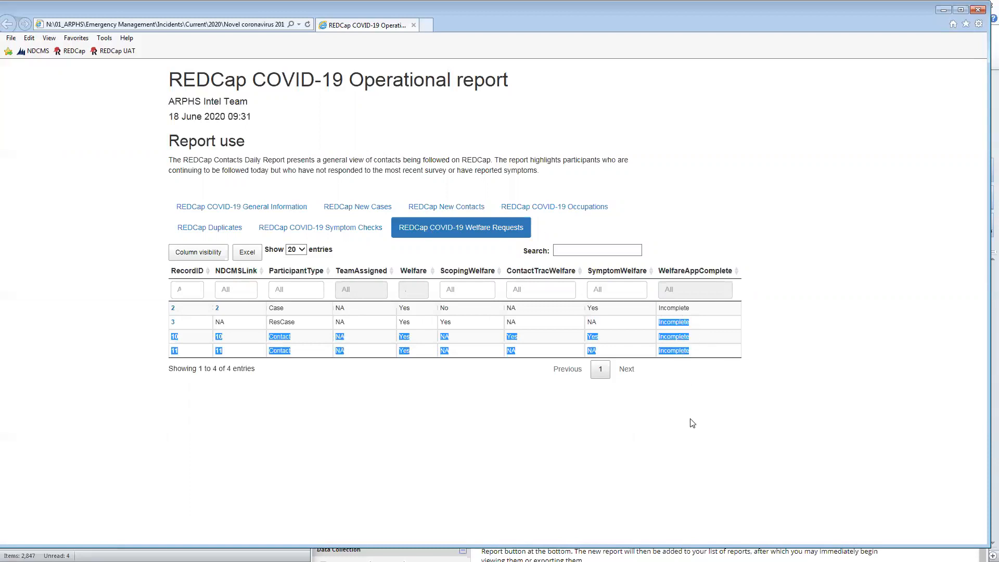
{"action": "left_click", "coordinate": [676, 404]}
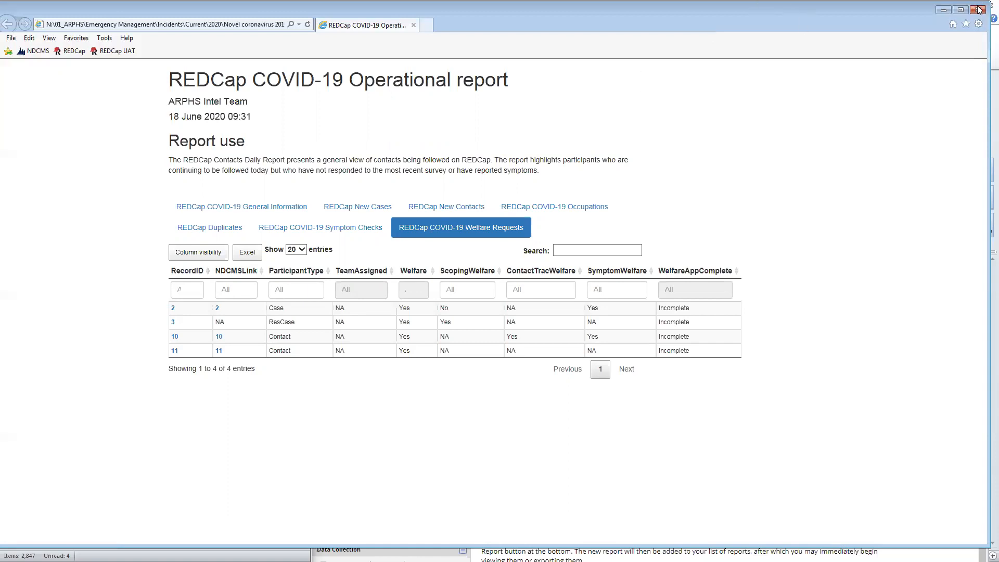
Minimize the operational report and switch to the REDCap Expansion project in Chrome, maximizing its window.
{"action": "left_click", "coordinate": [950, 12]}
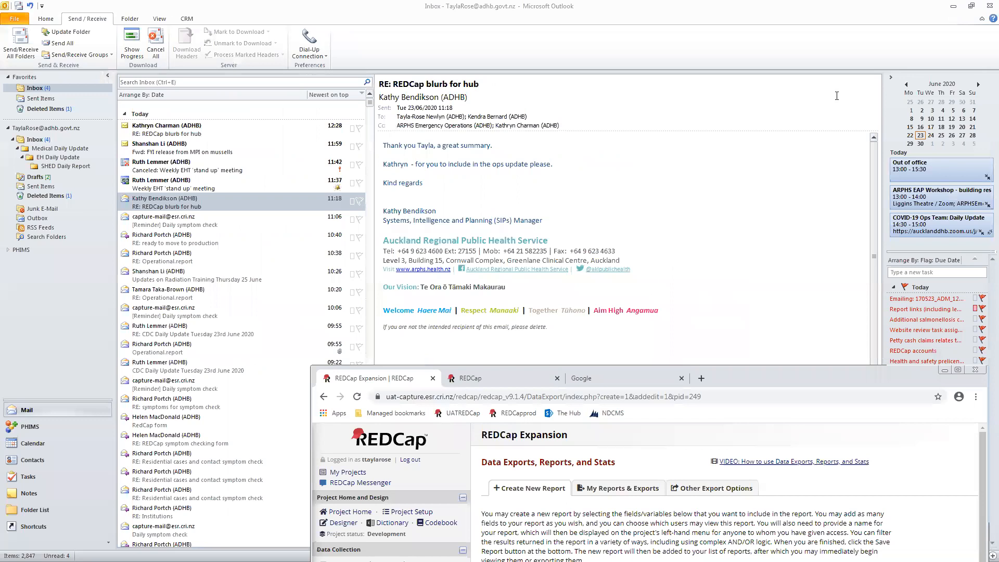
{"action": "left_click_drag", "start_coordinate": [781, 375], "coordinate": [842, 12]}
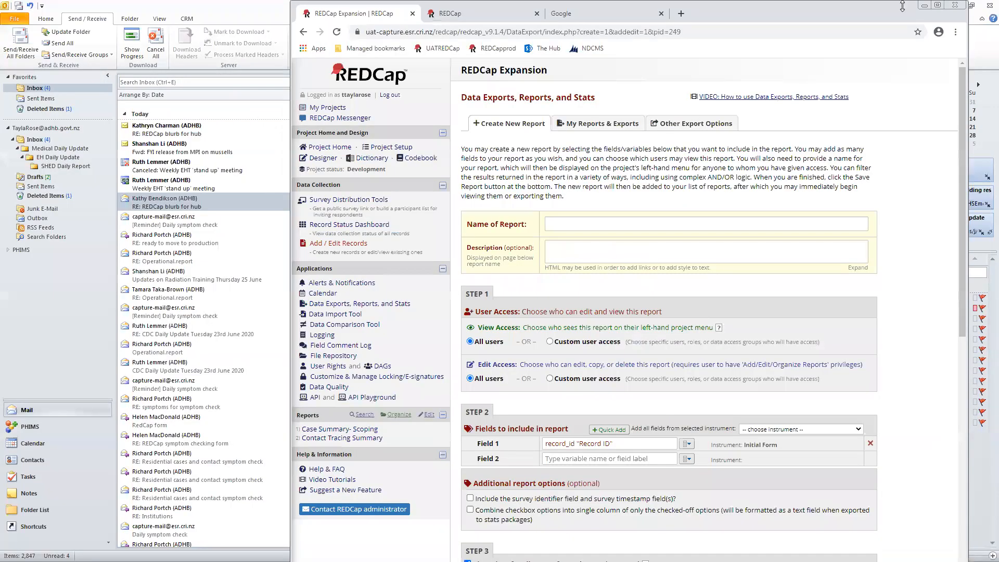
{"action": "left_click", "coordinate": [938, 4]}
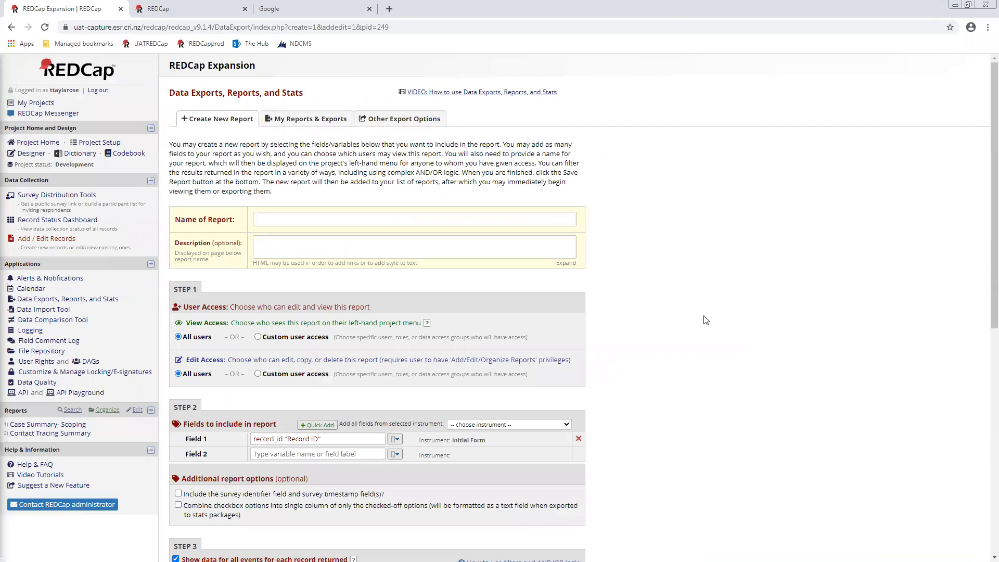
Look over the Create New Report form's field and filter options, and open the project's Online Designer.
{"action": "scroll", "coordinate": [684, 346], "scroll_direction": "down", "scroll_amount": 5}
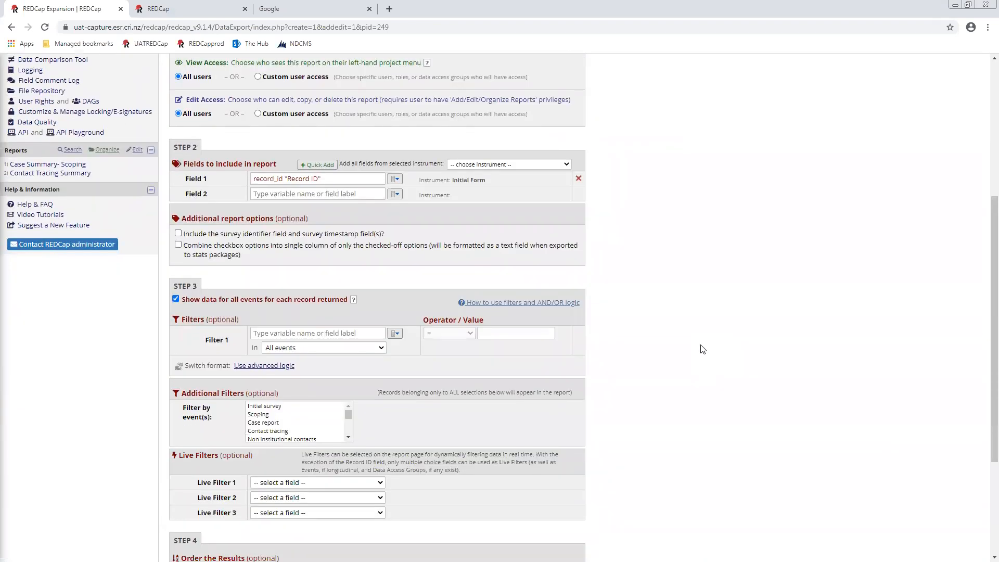
{"action": "scroll", "coordinate": [983, 274], "scroll_direction": "up", "scroll_amount": 5}
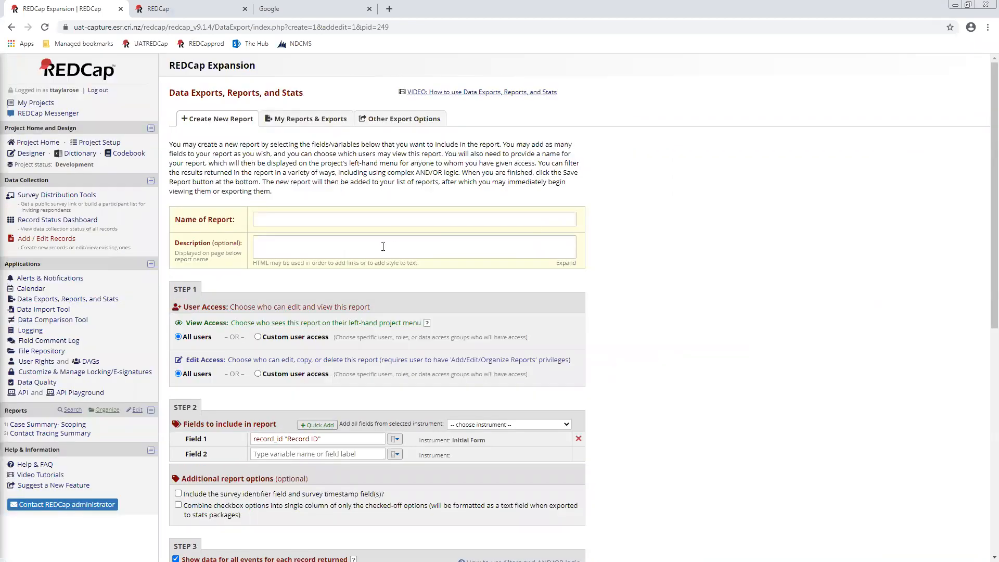
{"action": "scroll", "coordinate": [390, 252], "scroll_direction": "down", "scroll_amount": 1}
{"action": "scroll", "coordinate": [647, 234], "scroll_direction": "up", "scroll_amount": 1}
{"action": "left_click", "coordinate": [26, 154]}
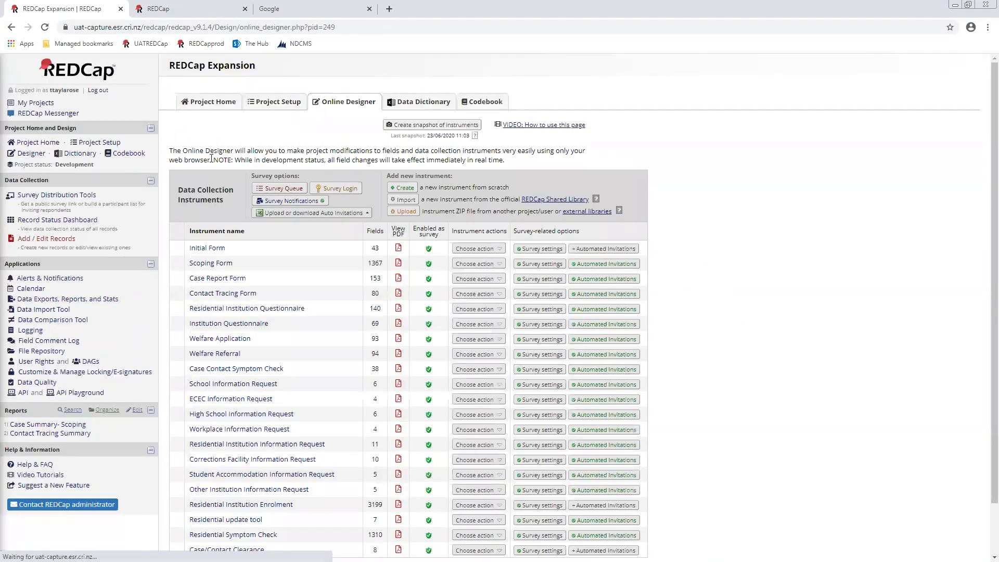